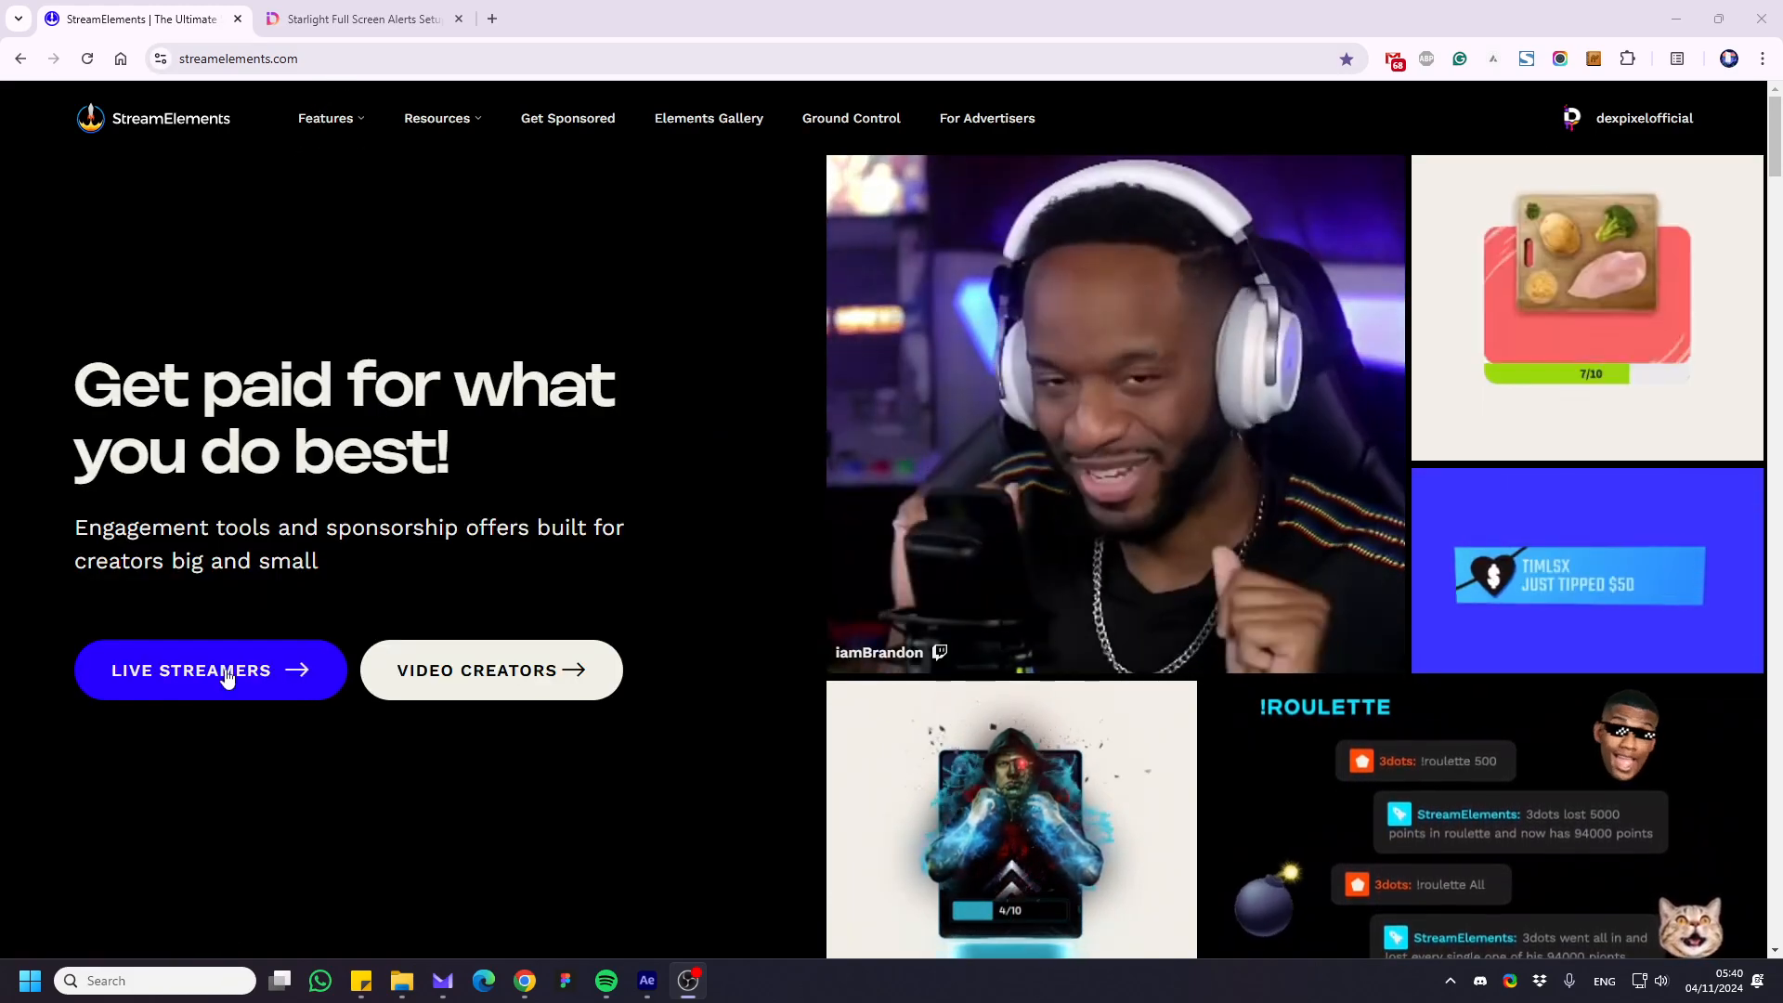
Create a new overlay with a 1080p resolution from the live streamer dashboard's overlay collection
left_click(227, 674)
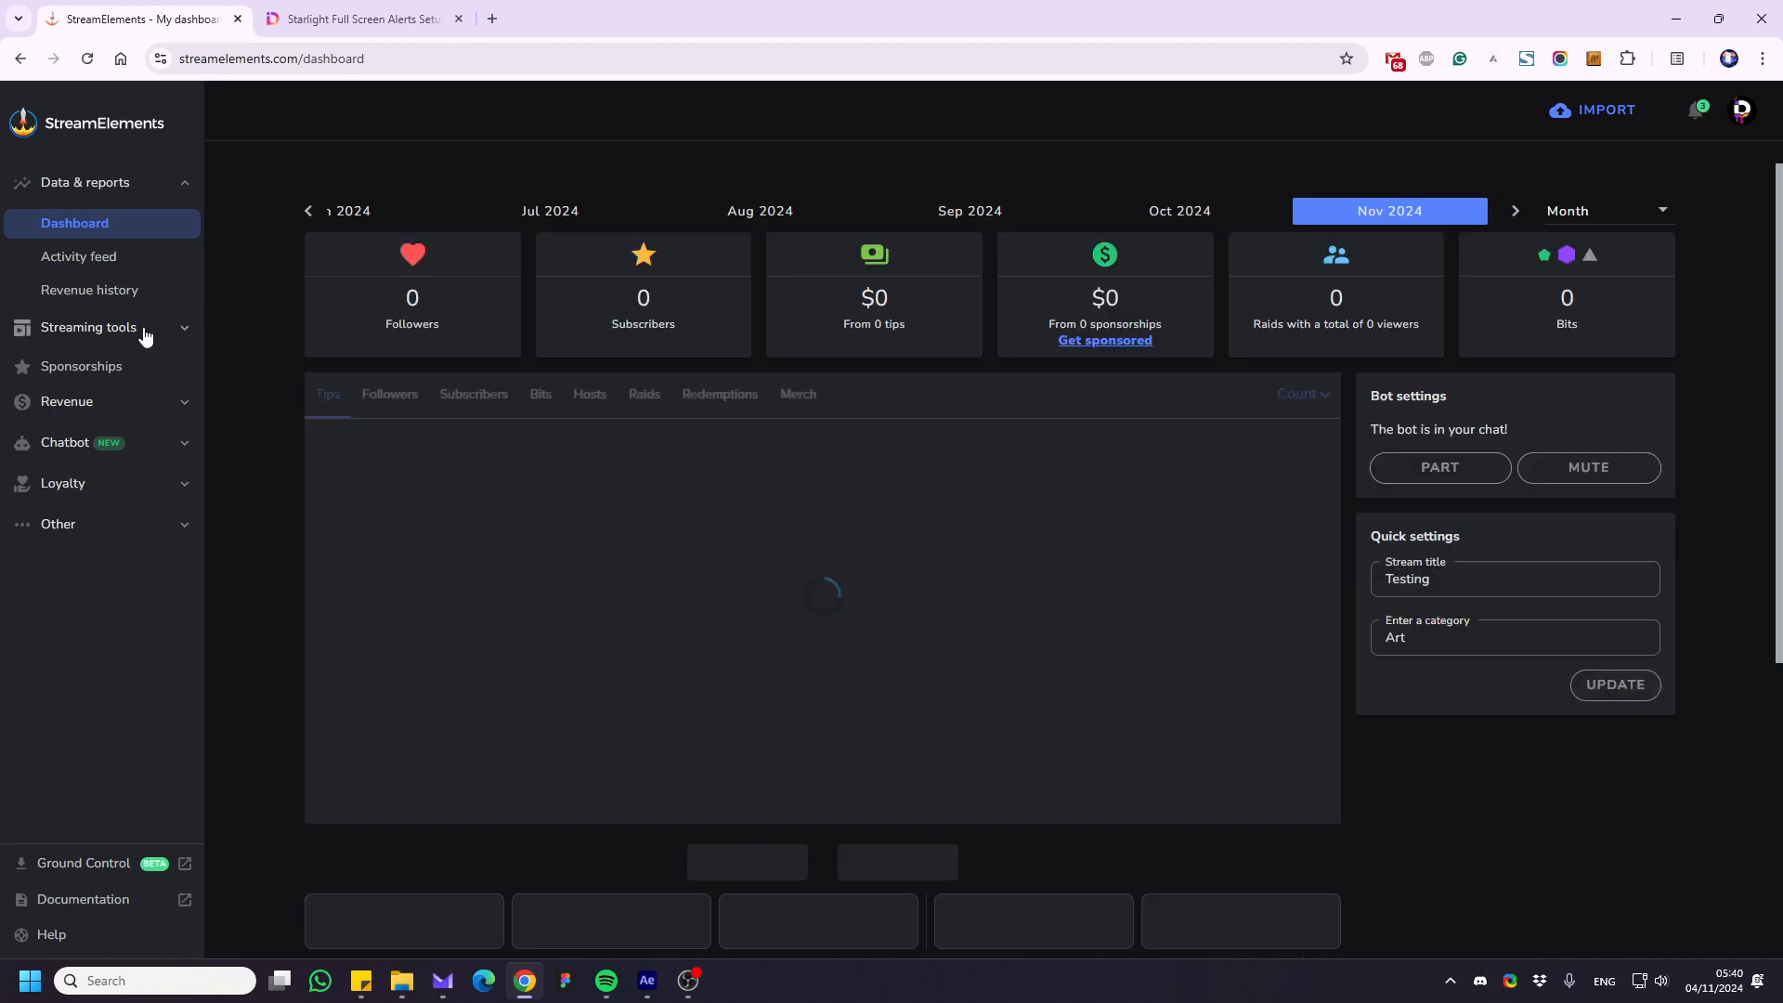
left_click(101, 335)
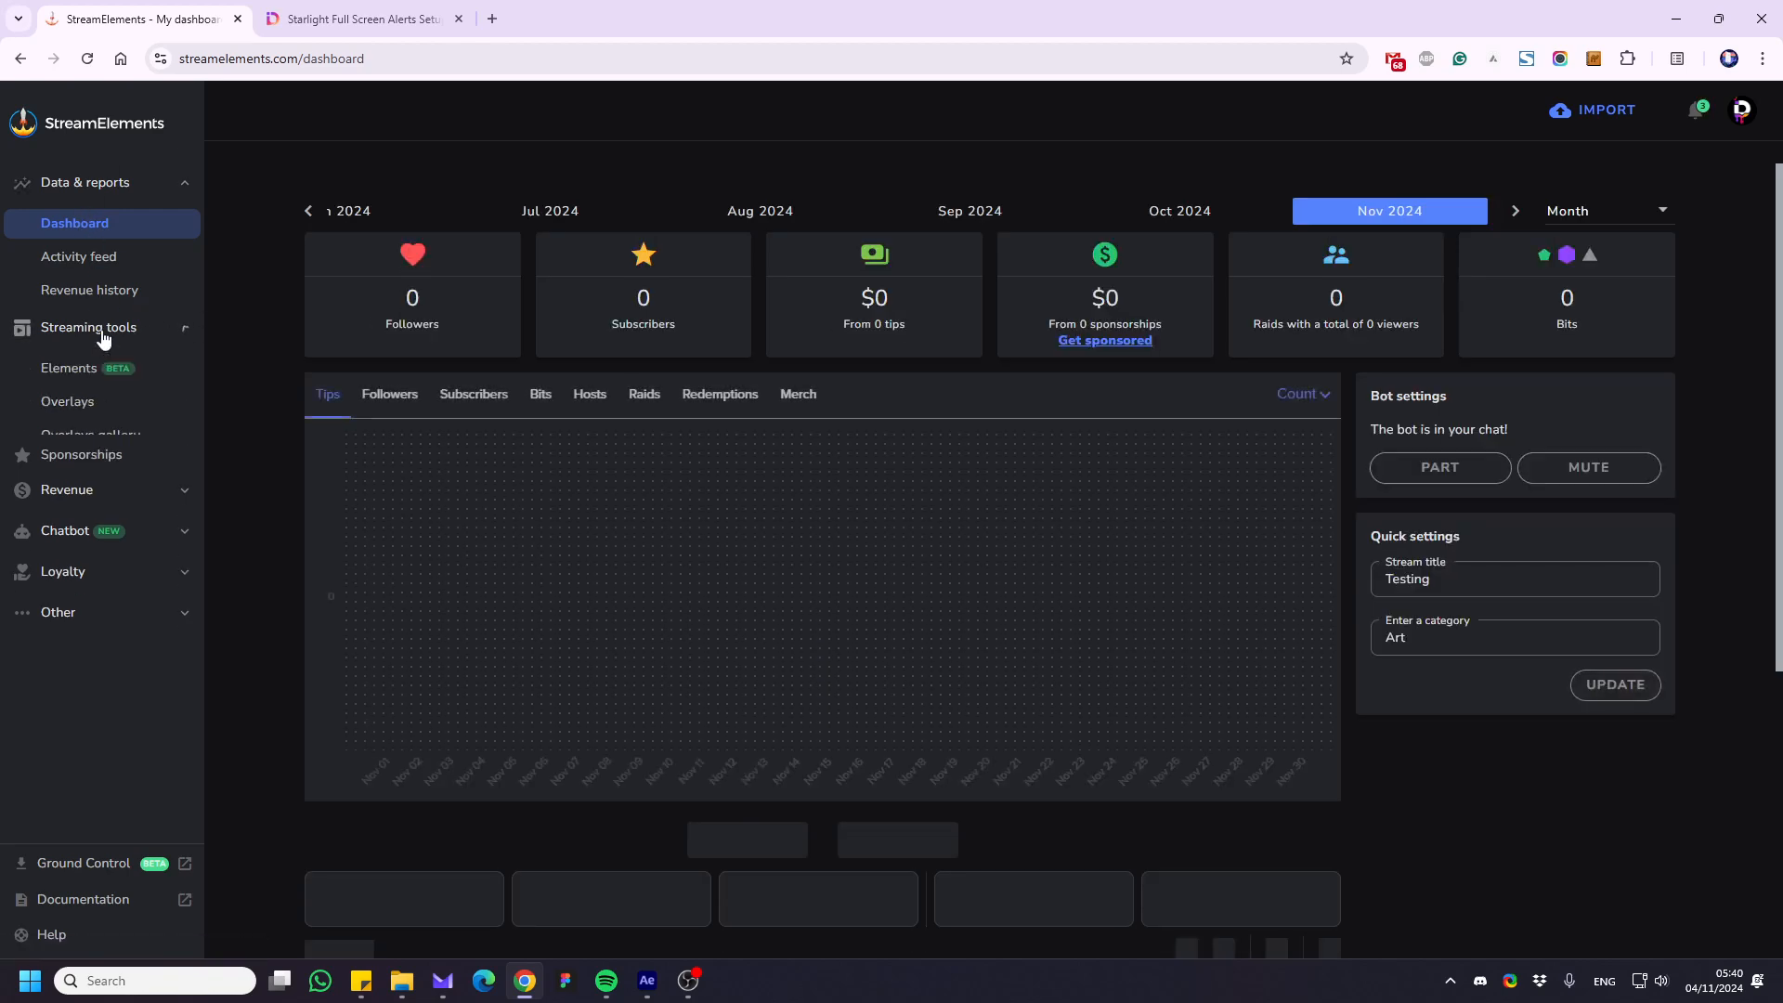
left_click(93, 403)
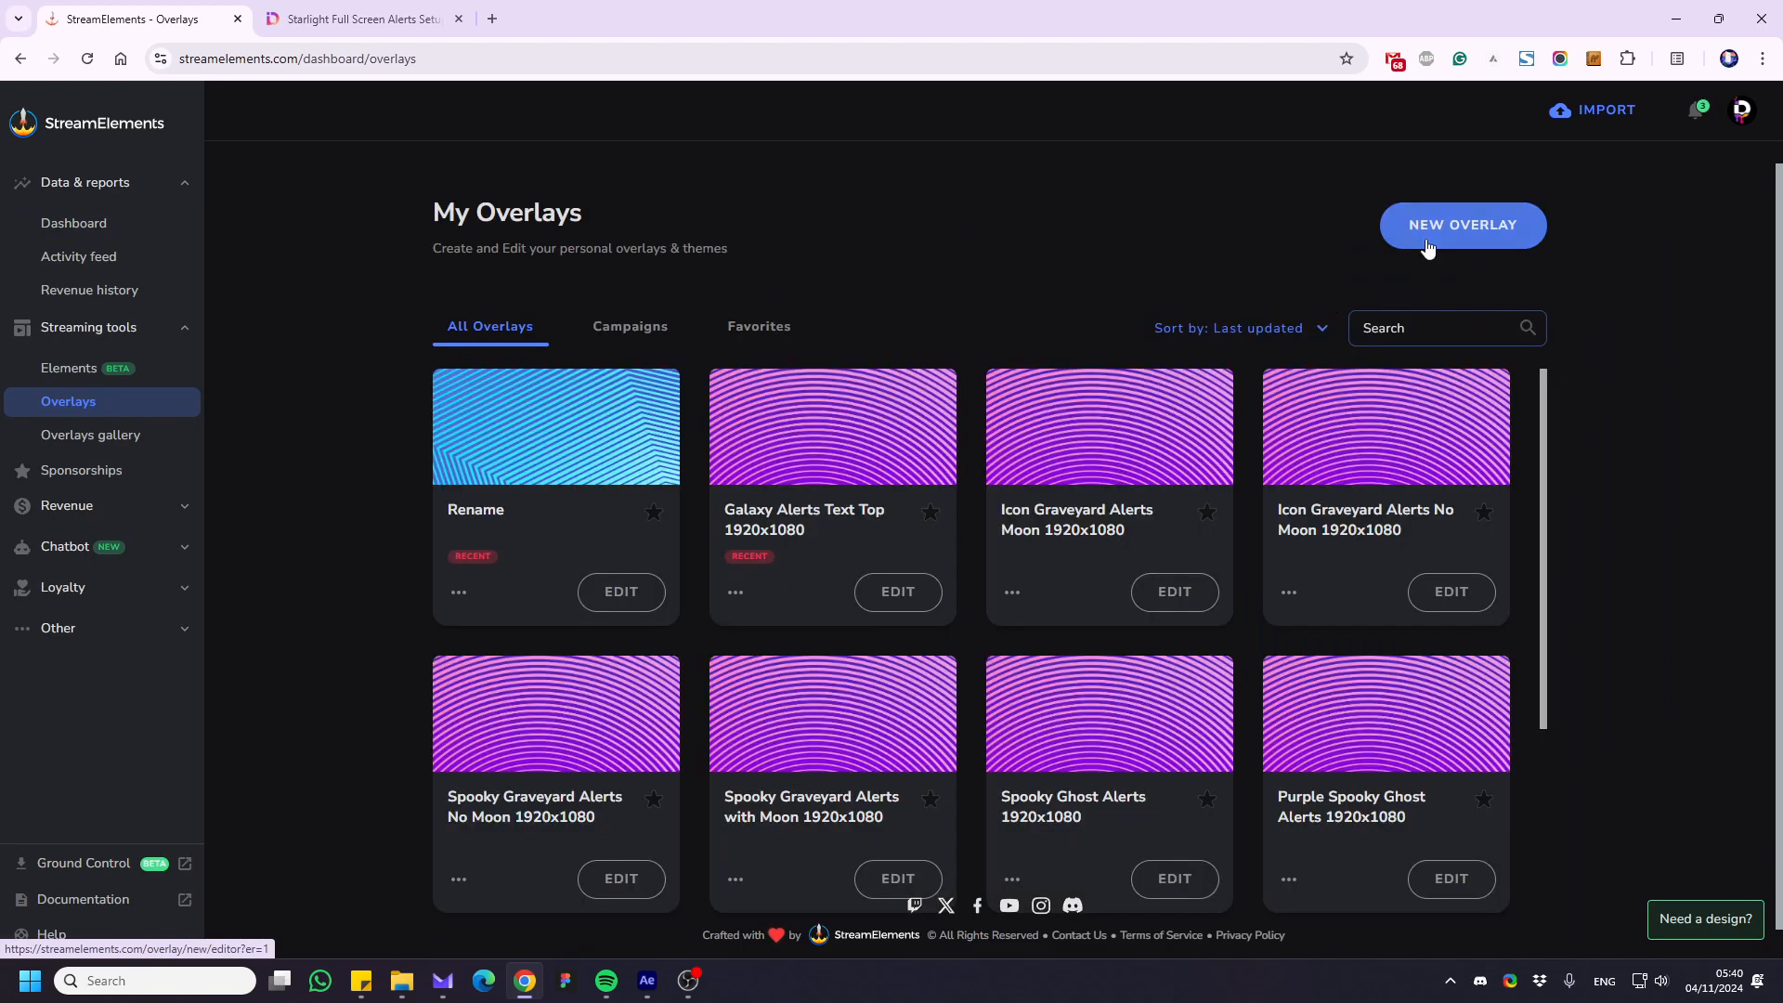
left_click(1450, 235)
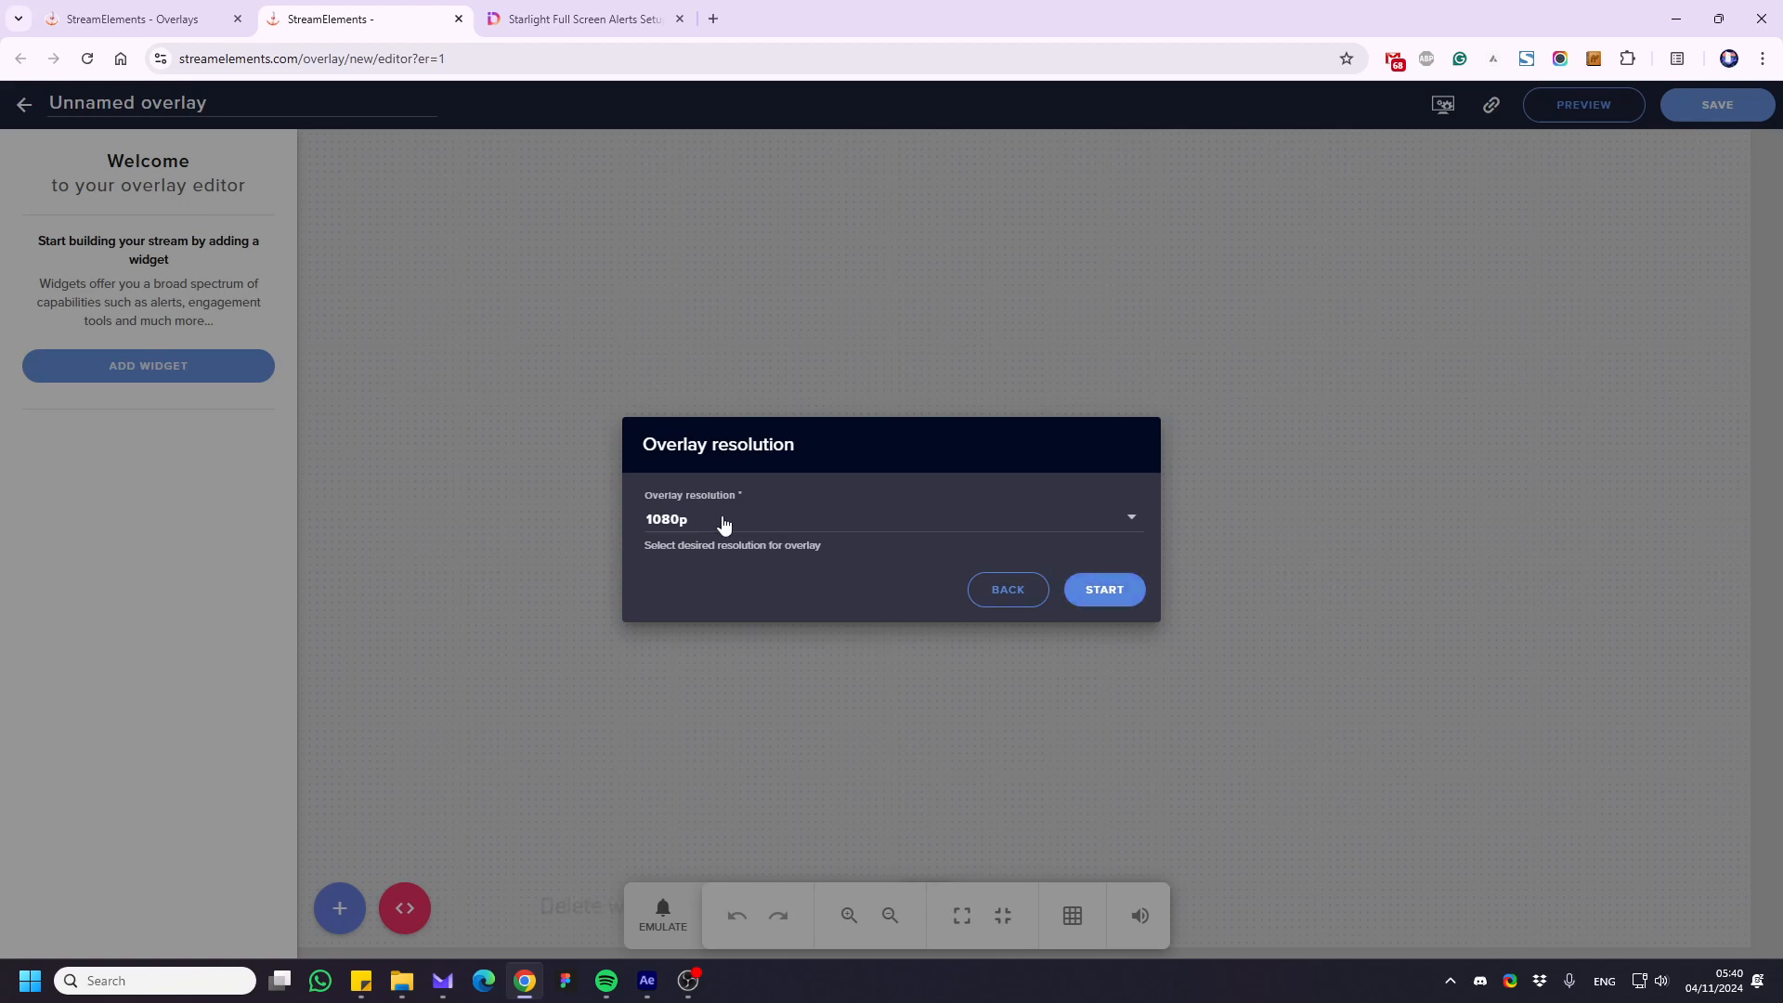
left_click(1099, 598)
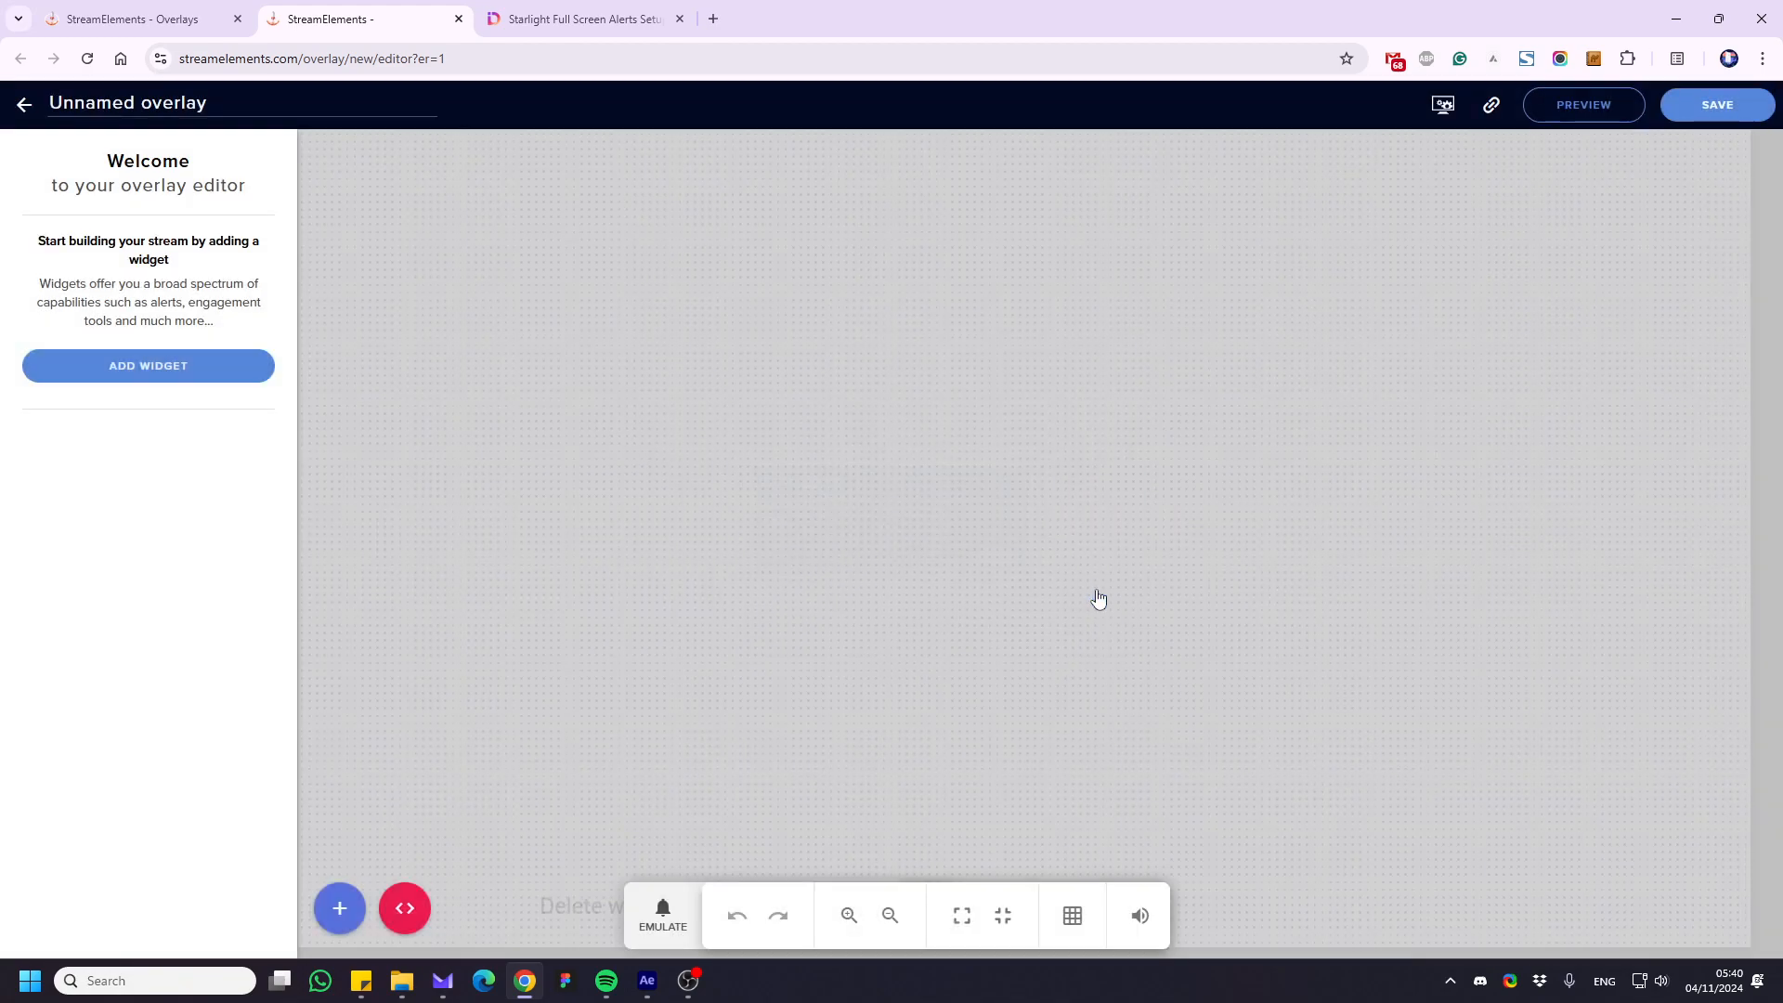
Rename the unnamed overlay as "Full screen"
double_click(247, 105)
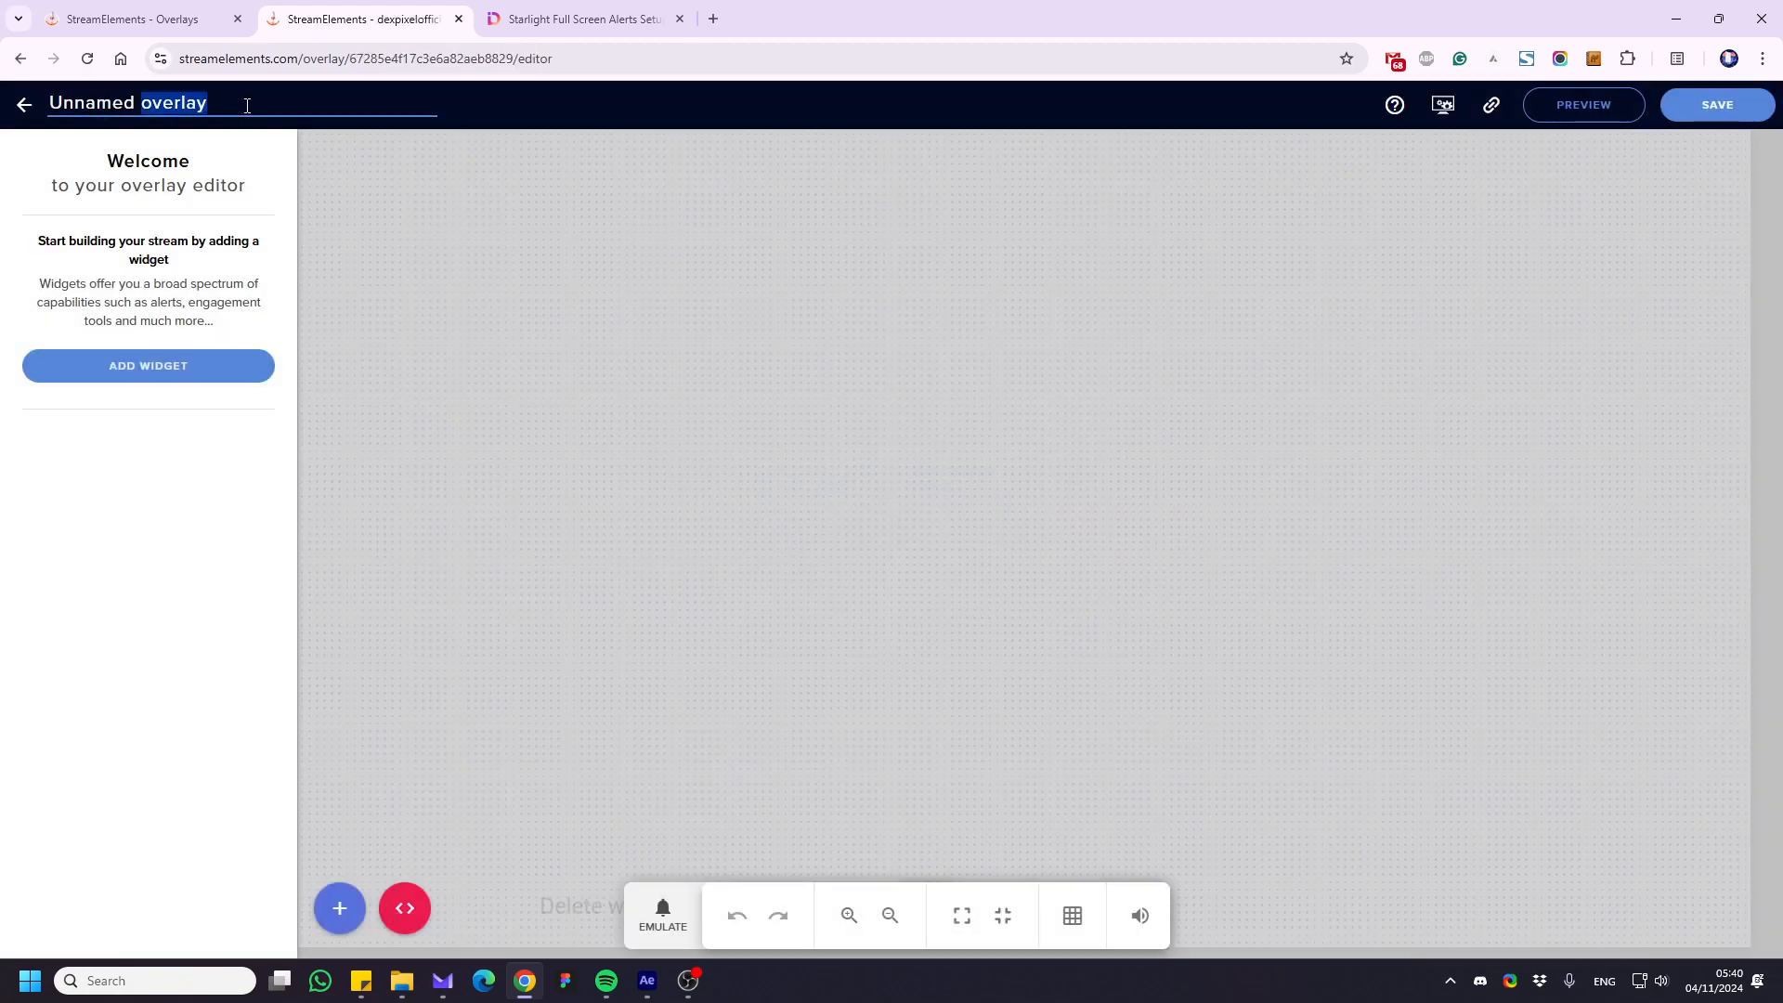
key("ctrl+a")
type("F")
key("Caps_Lock")
type("u")
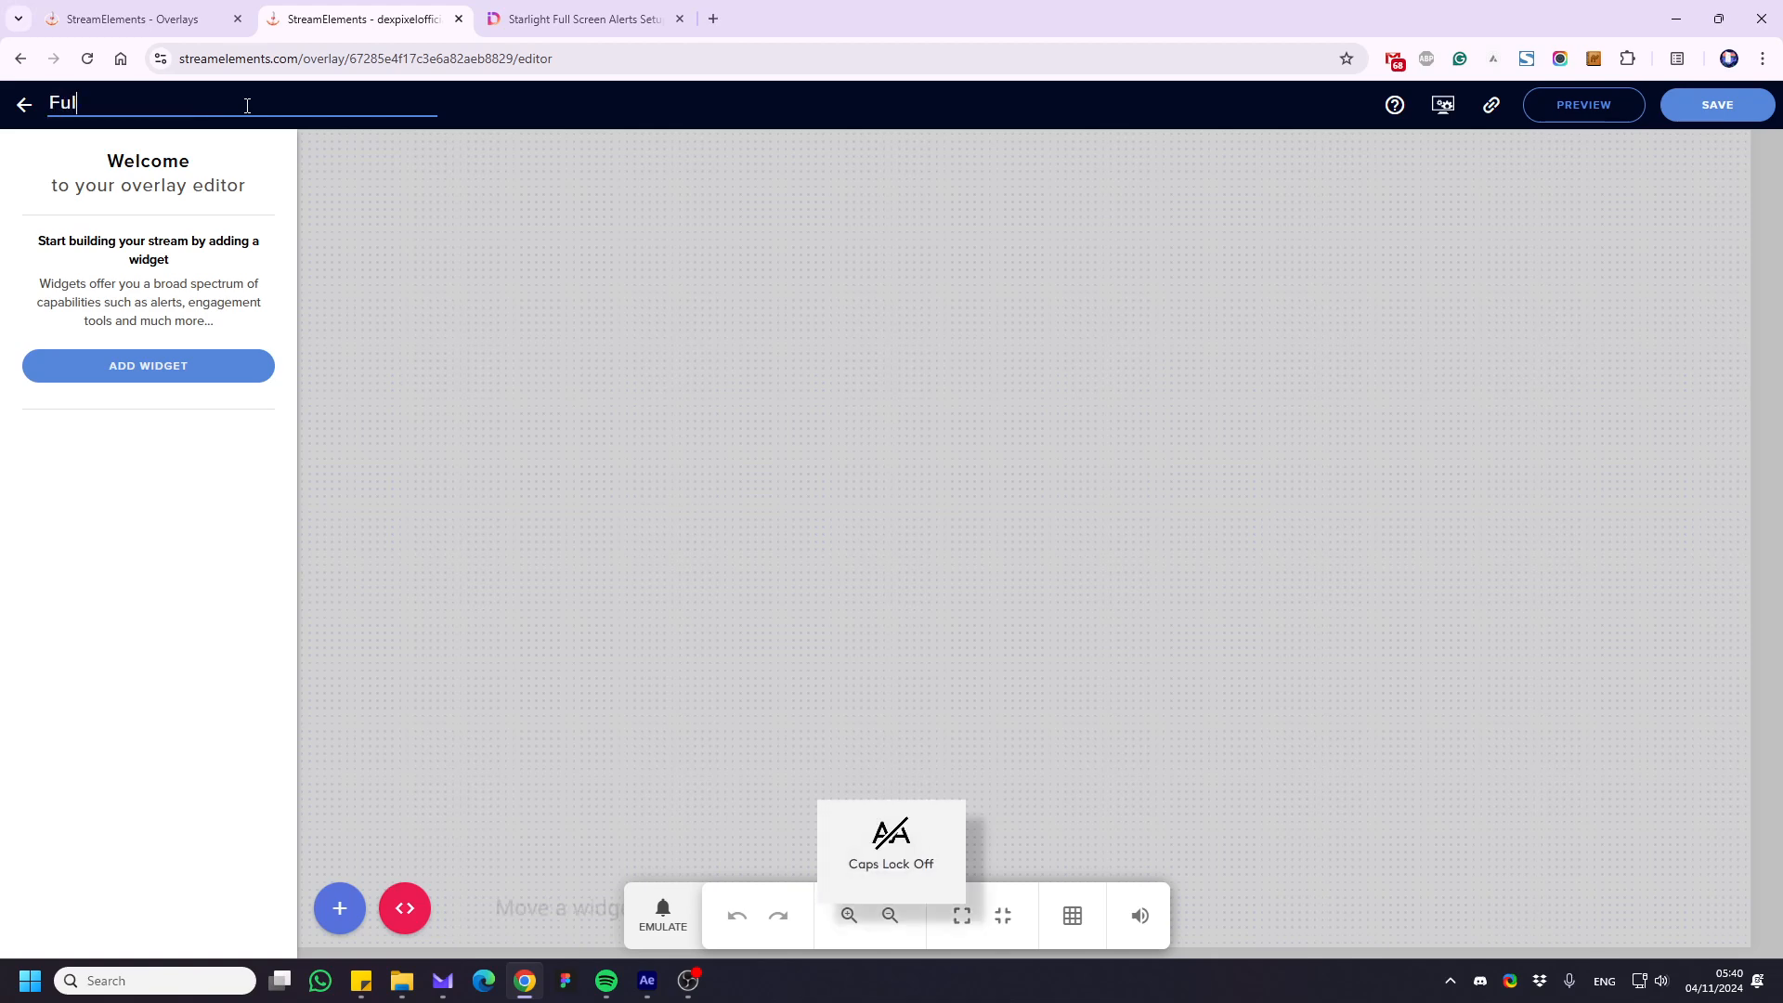
type("lly")
key("BackSpace")
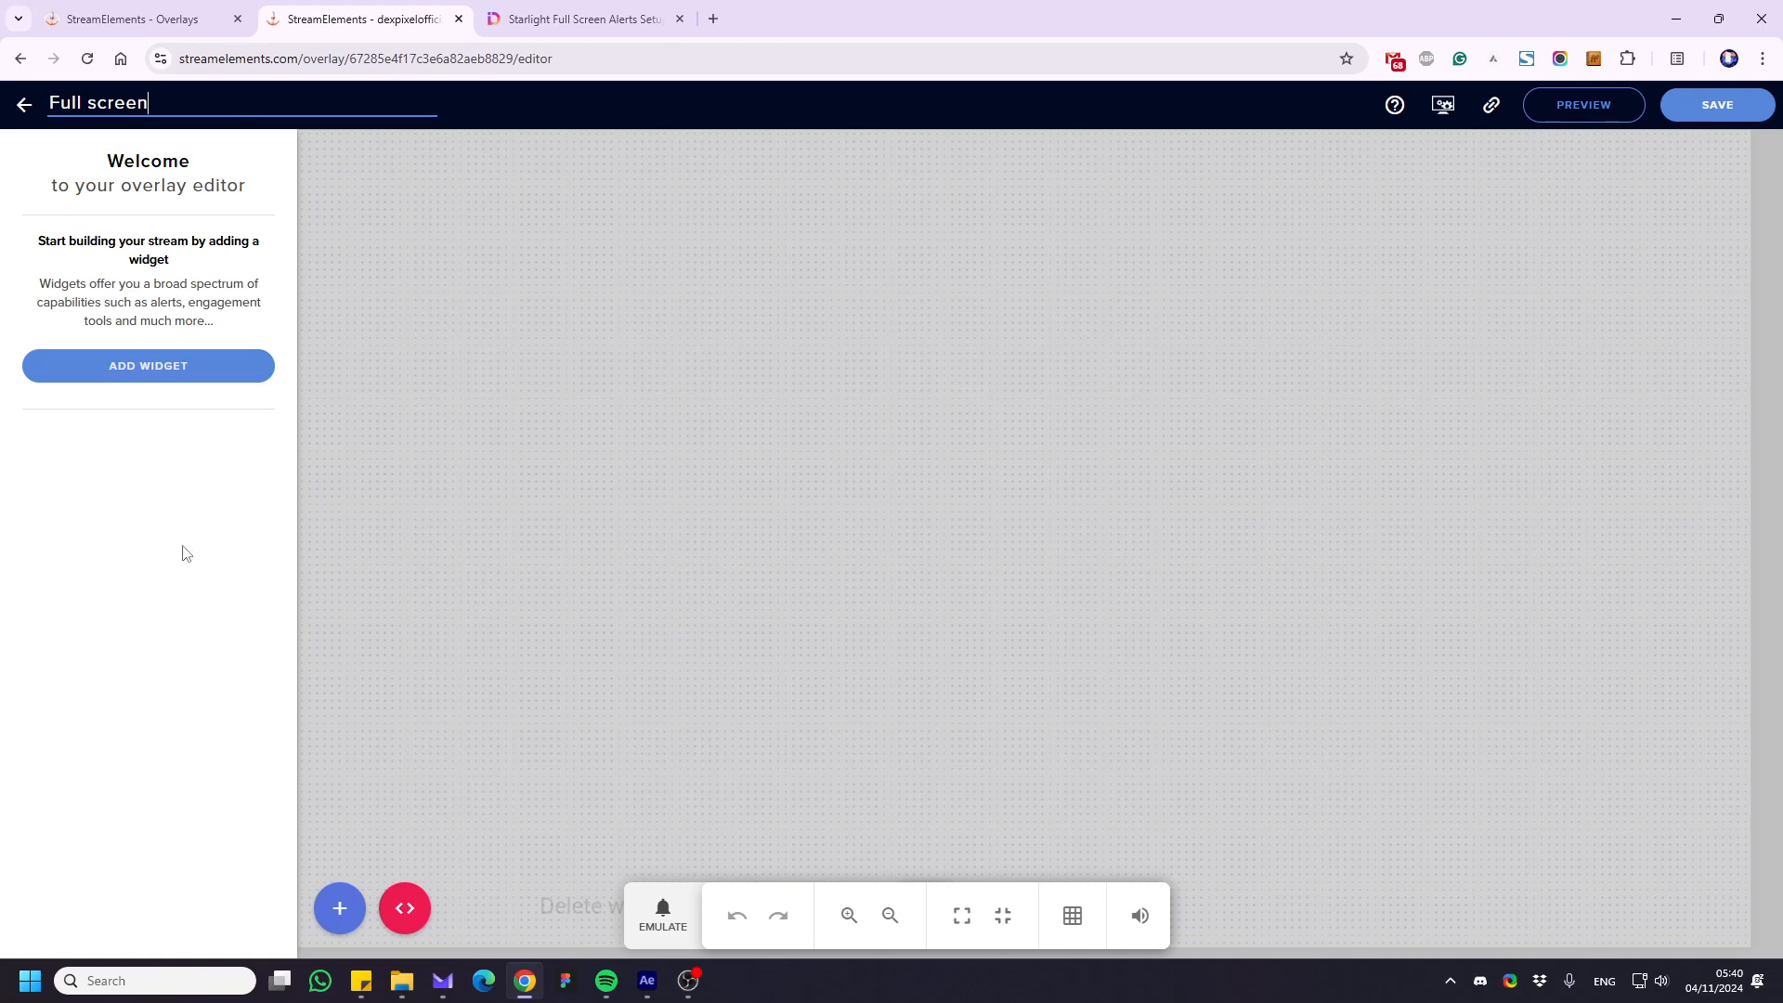
Add an AlertBox alert widget to the empty overlay
left_click(184, 376)
mouse_move(418, 511)
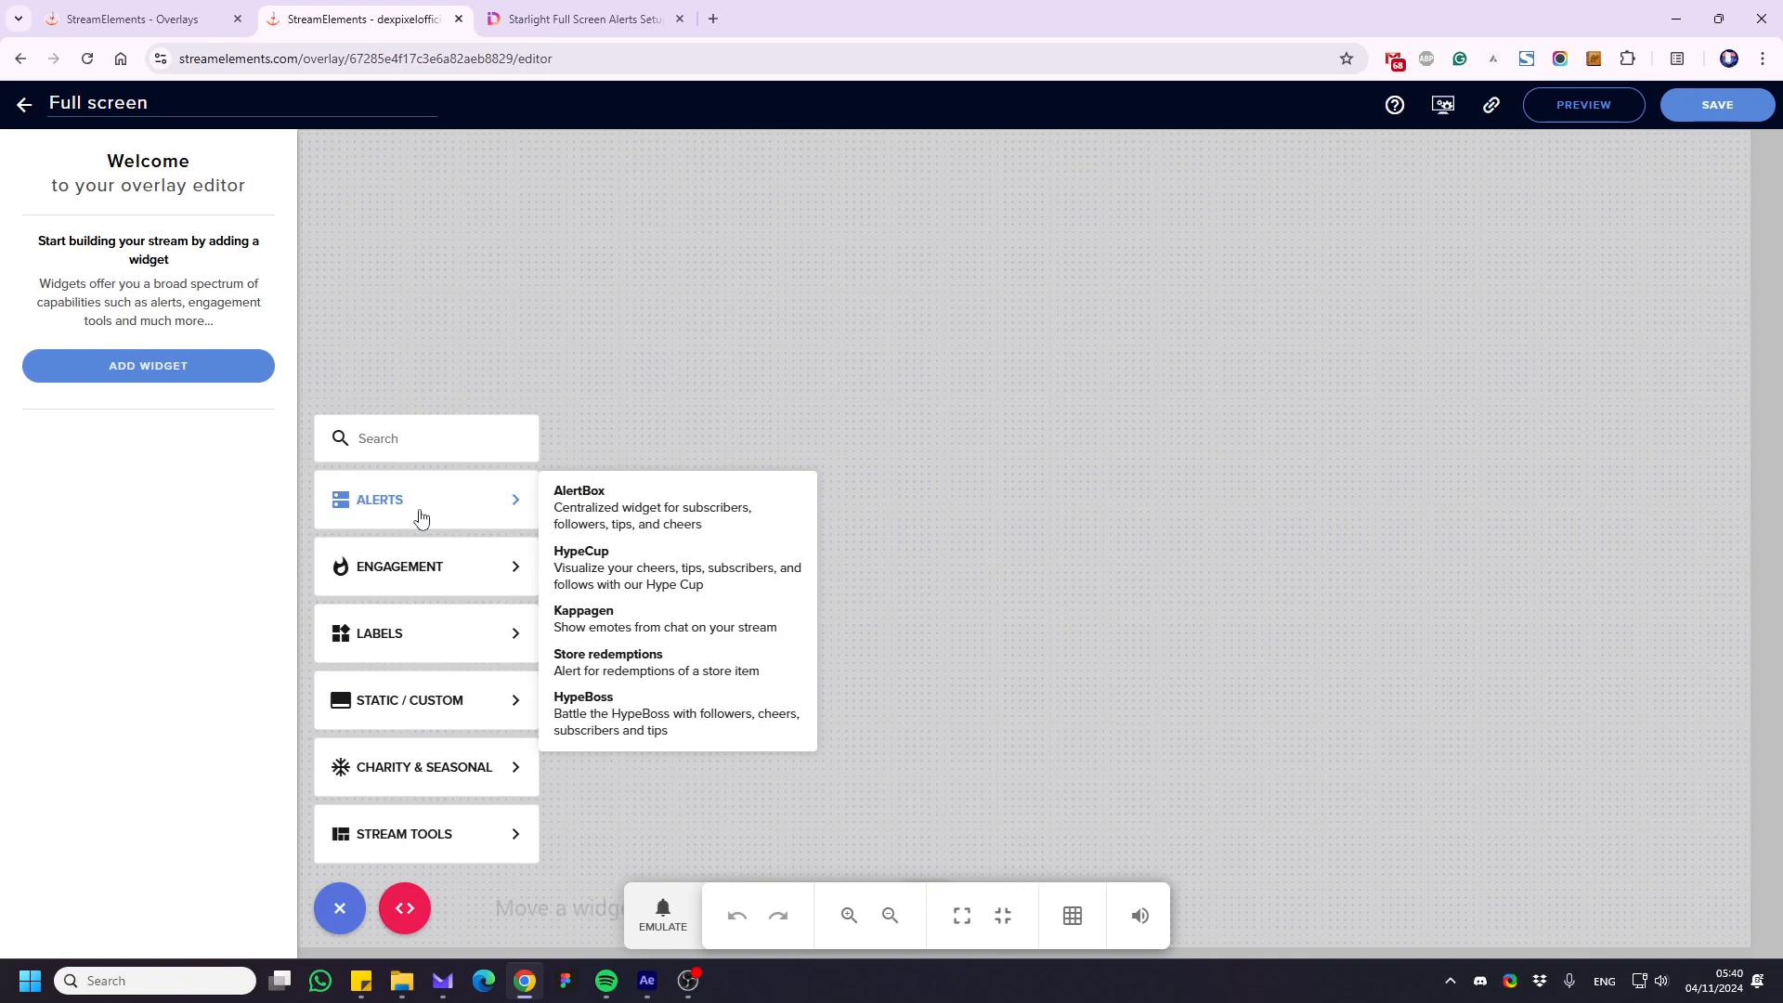
left_click(605, 509)
left_click_drag(609, 462, 653, 394)
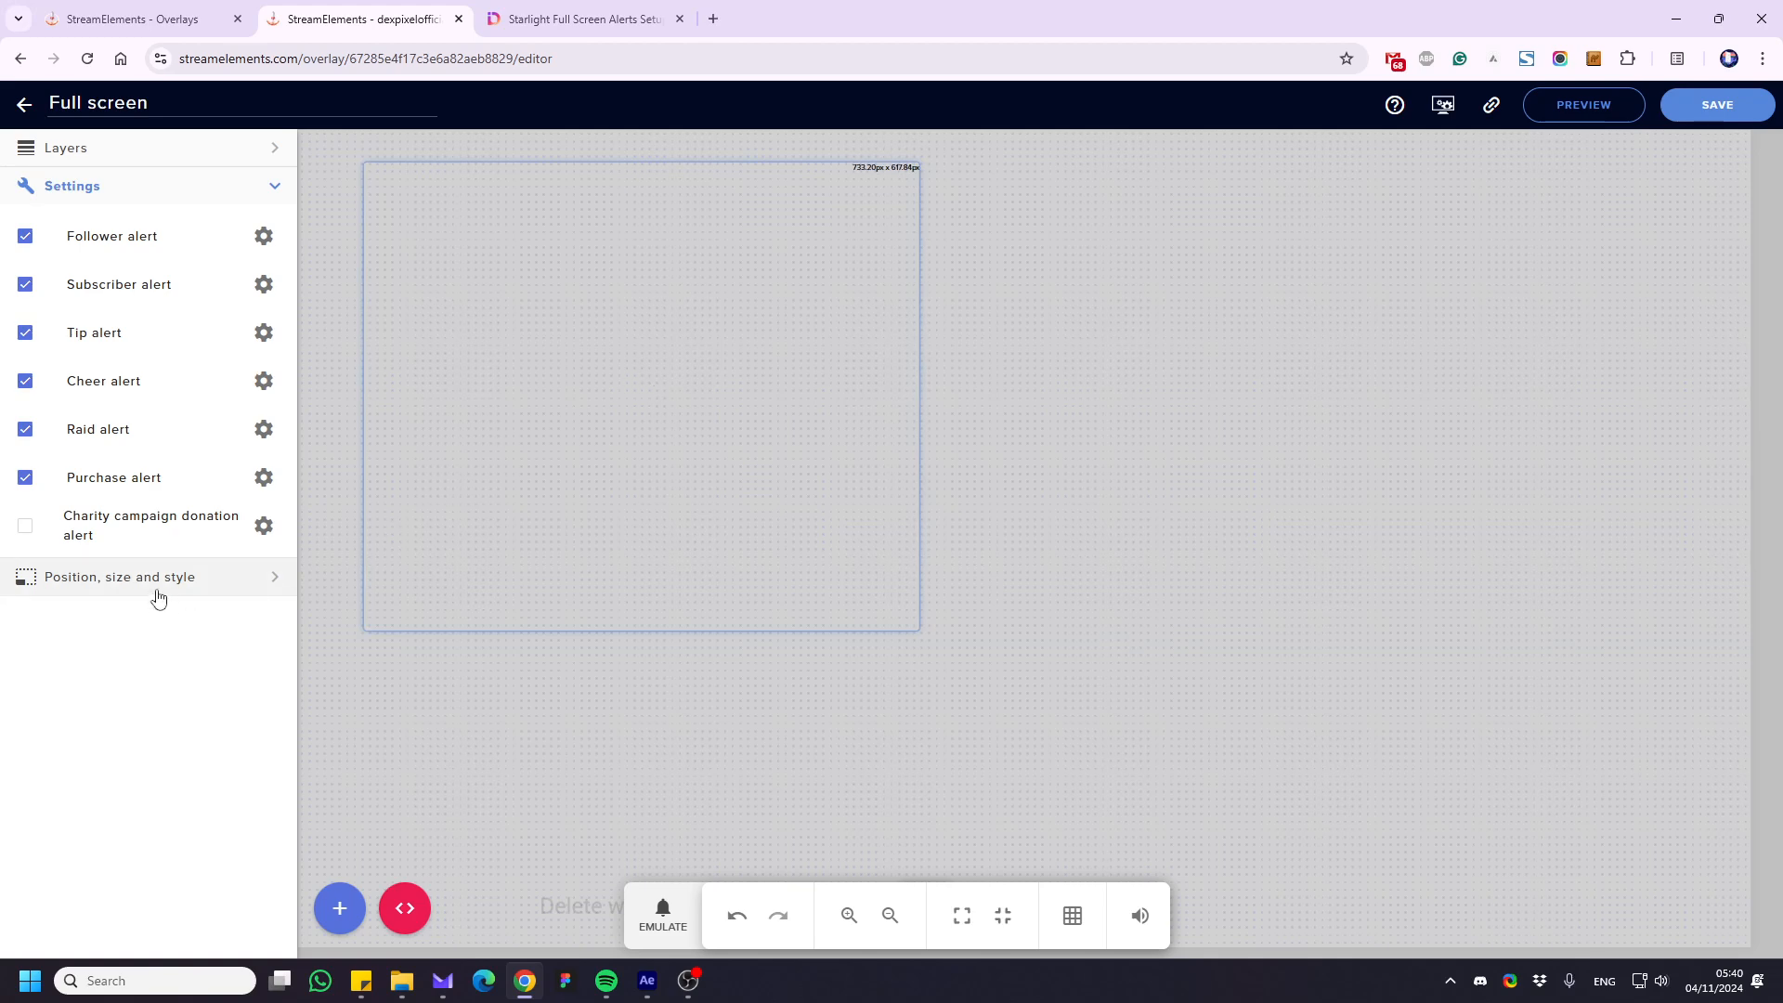
Set the AlertBox widget's size to 1920 px wide and 1080 px high
left_click(88, 584)
double_click(67, 295)
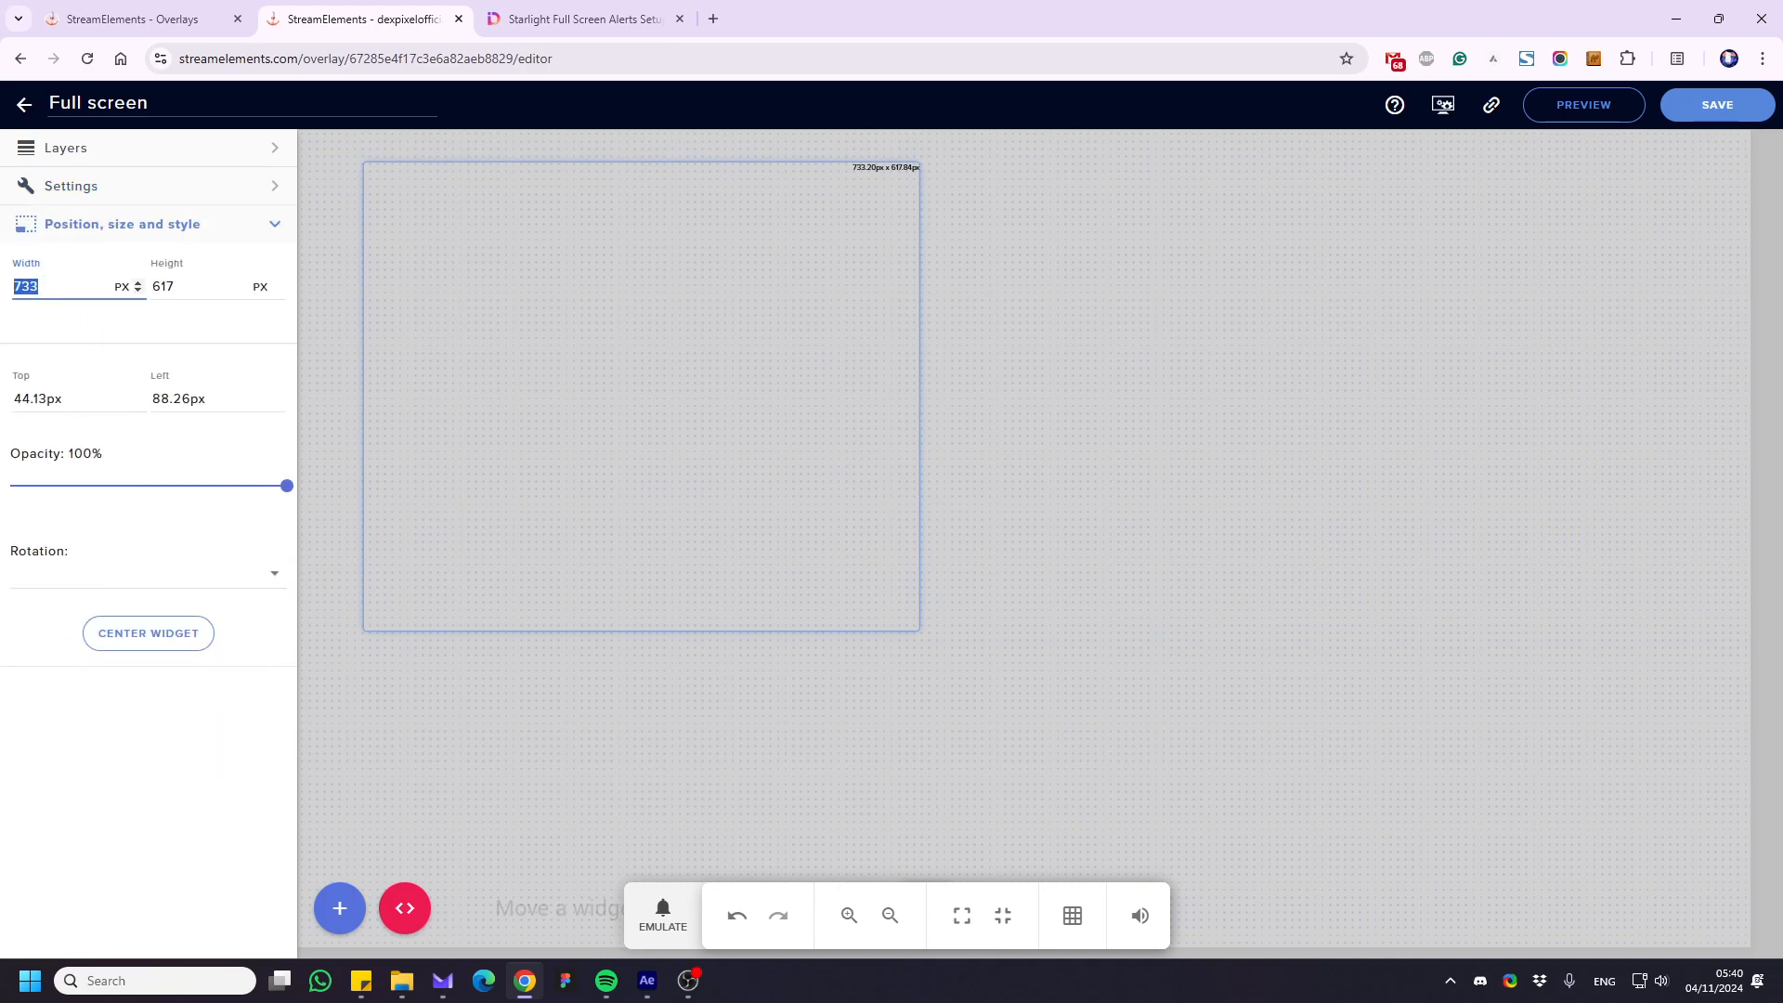
type("1")
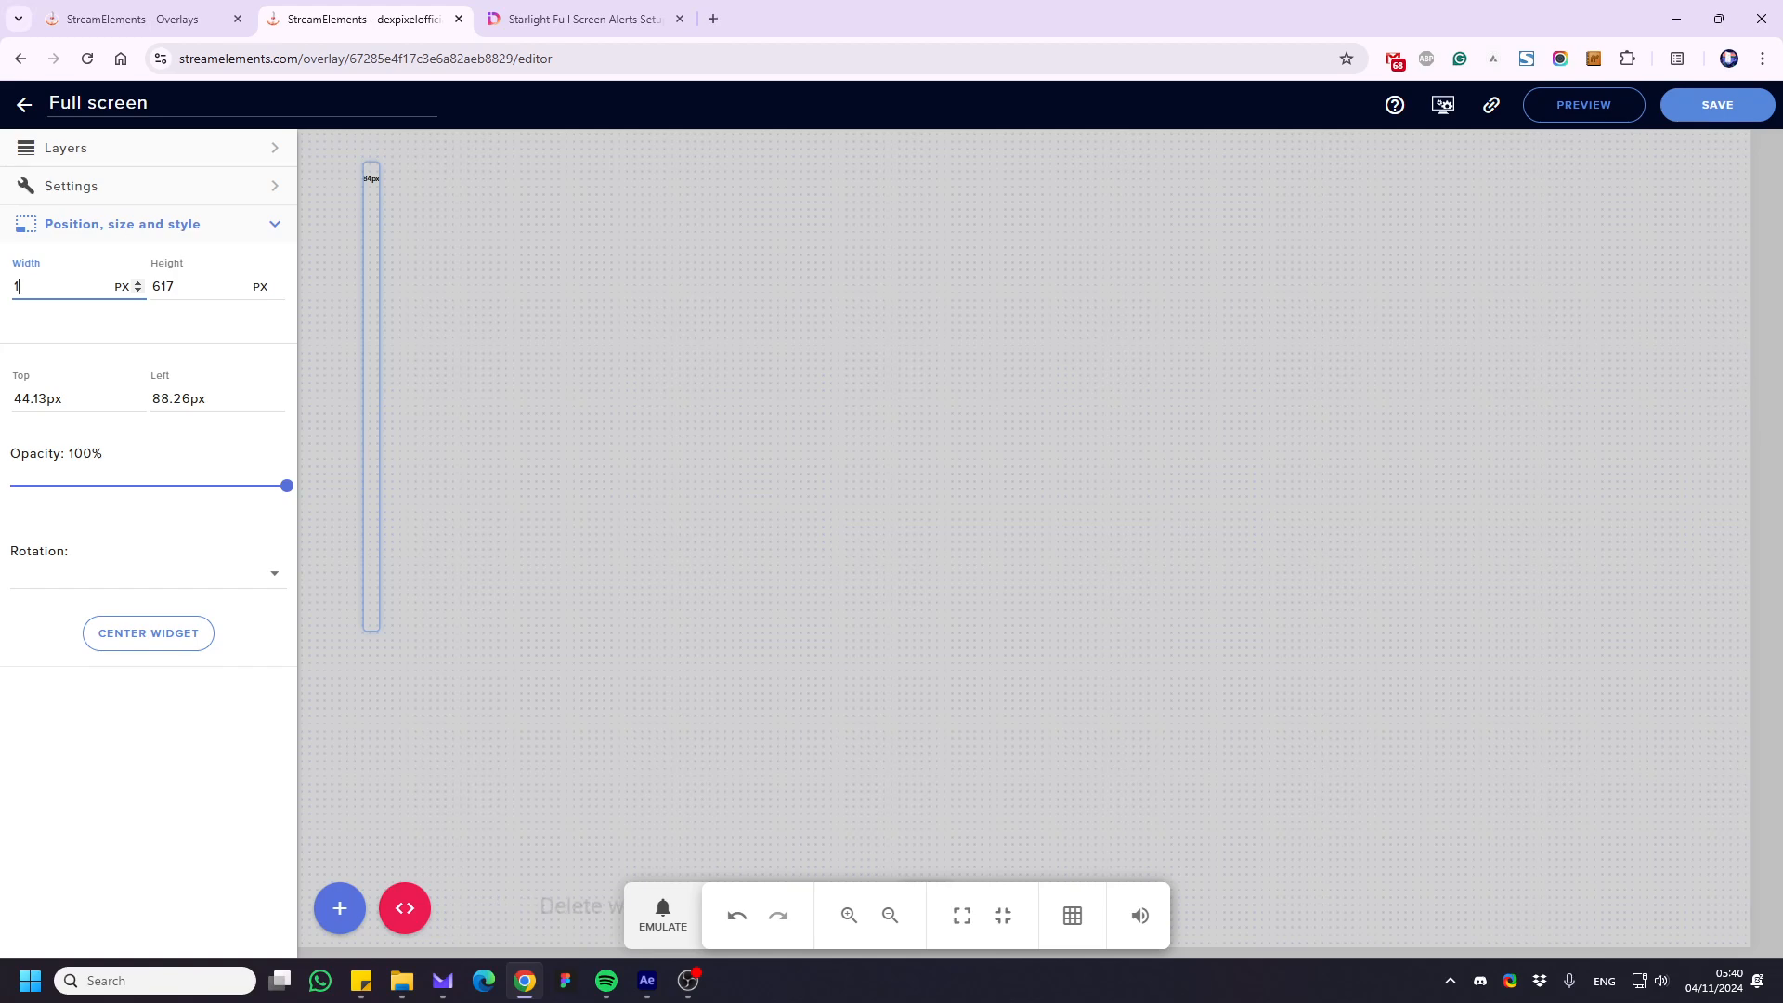
type("920")
key("Tab")
type("1080")
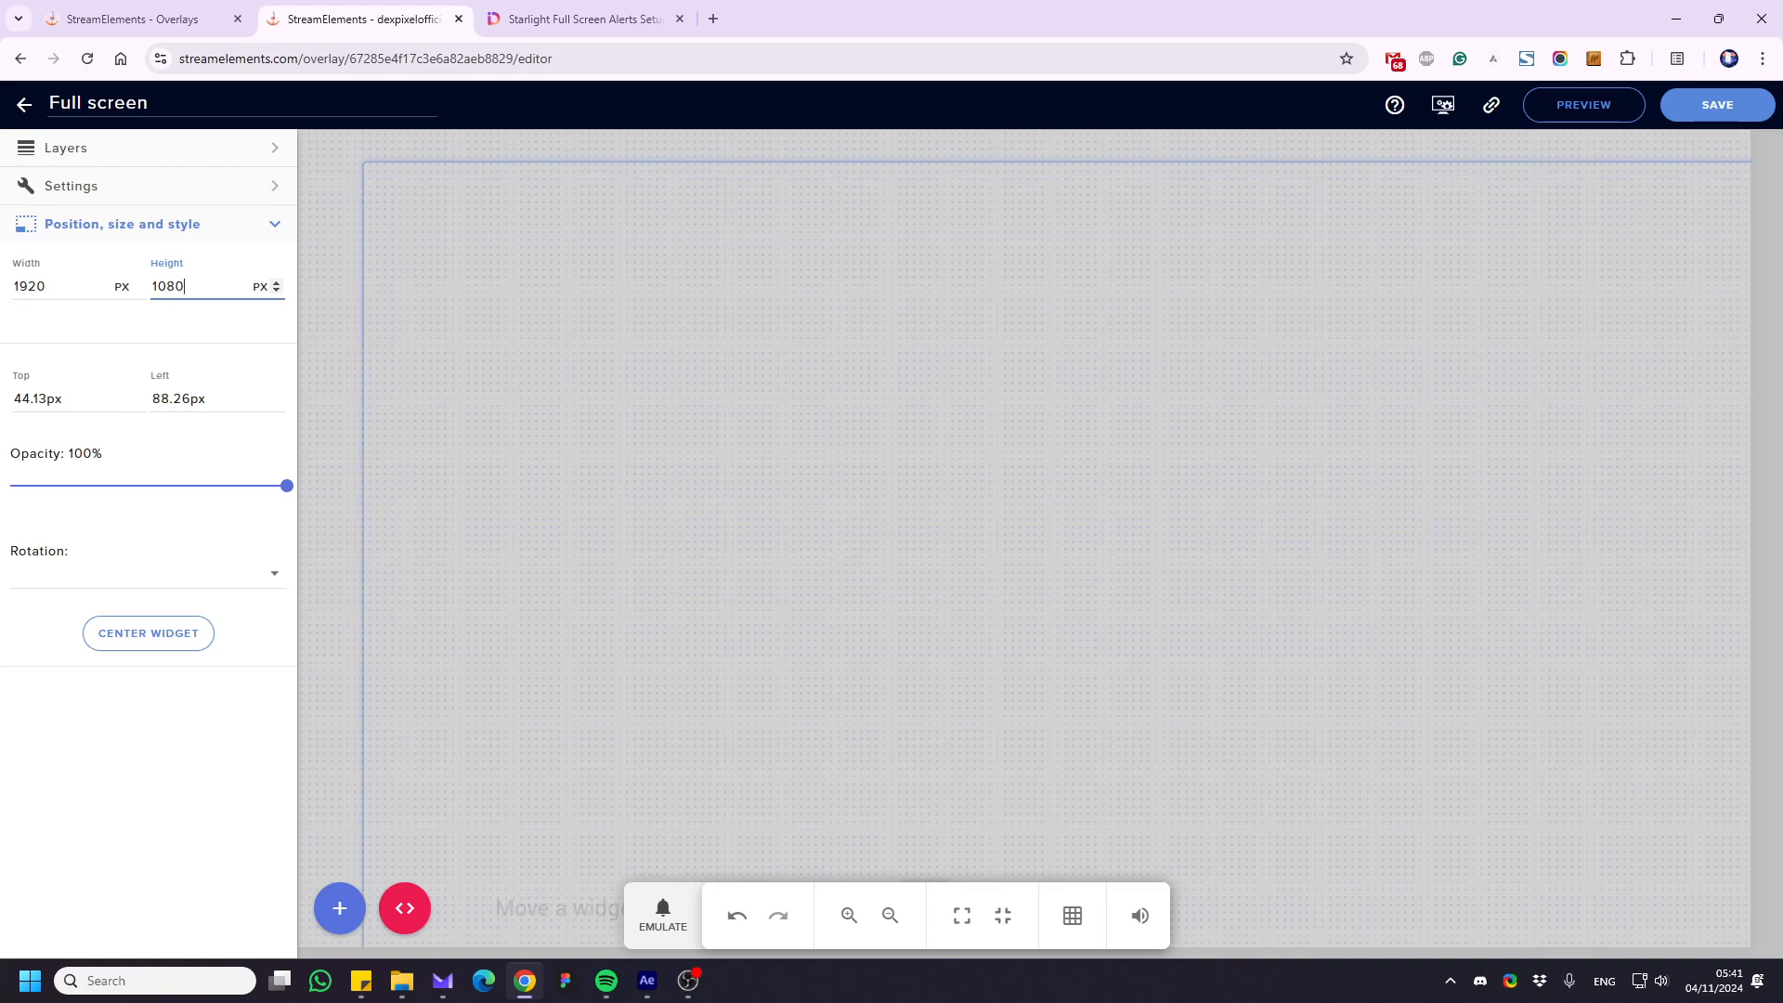
Align the AlertBox with the canvas corner by setting its top and left position to 0
left_click(81, 397)
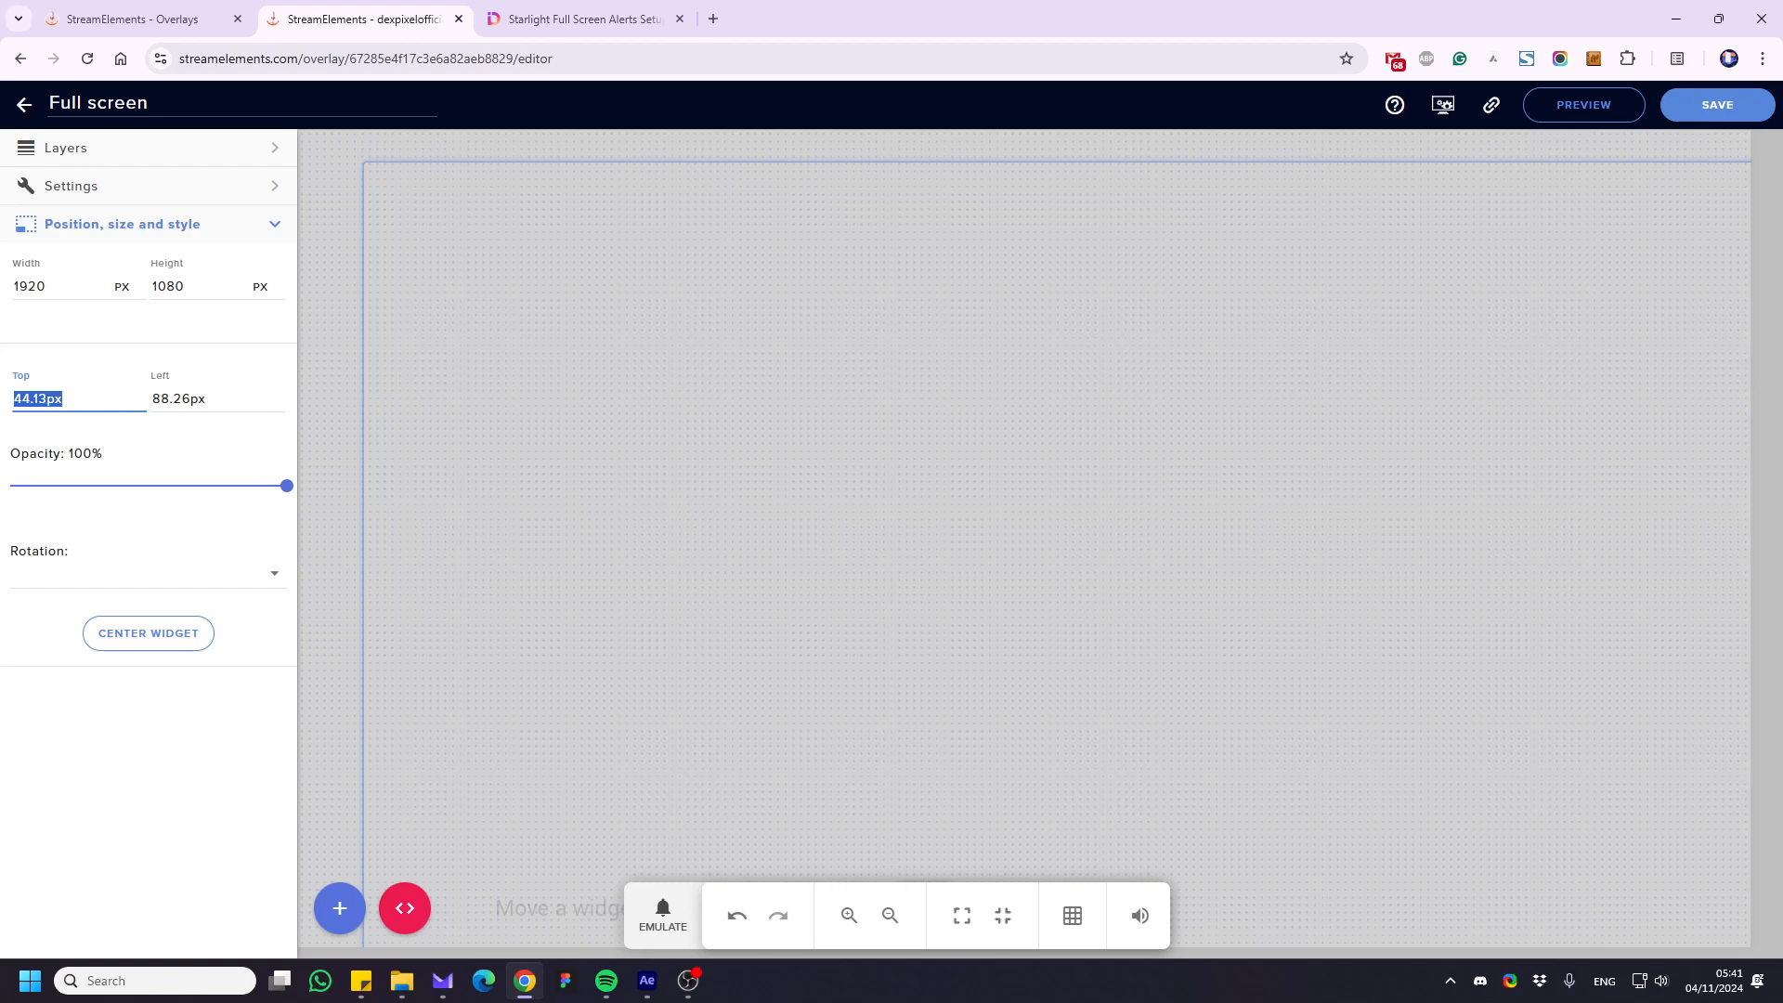
type("0")
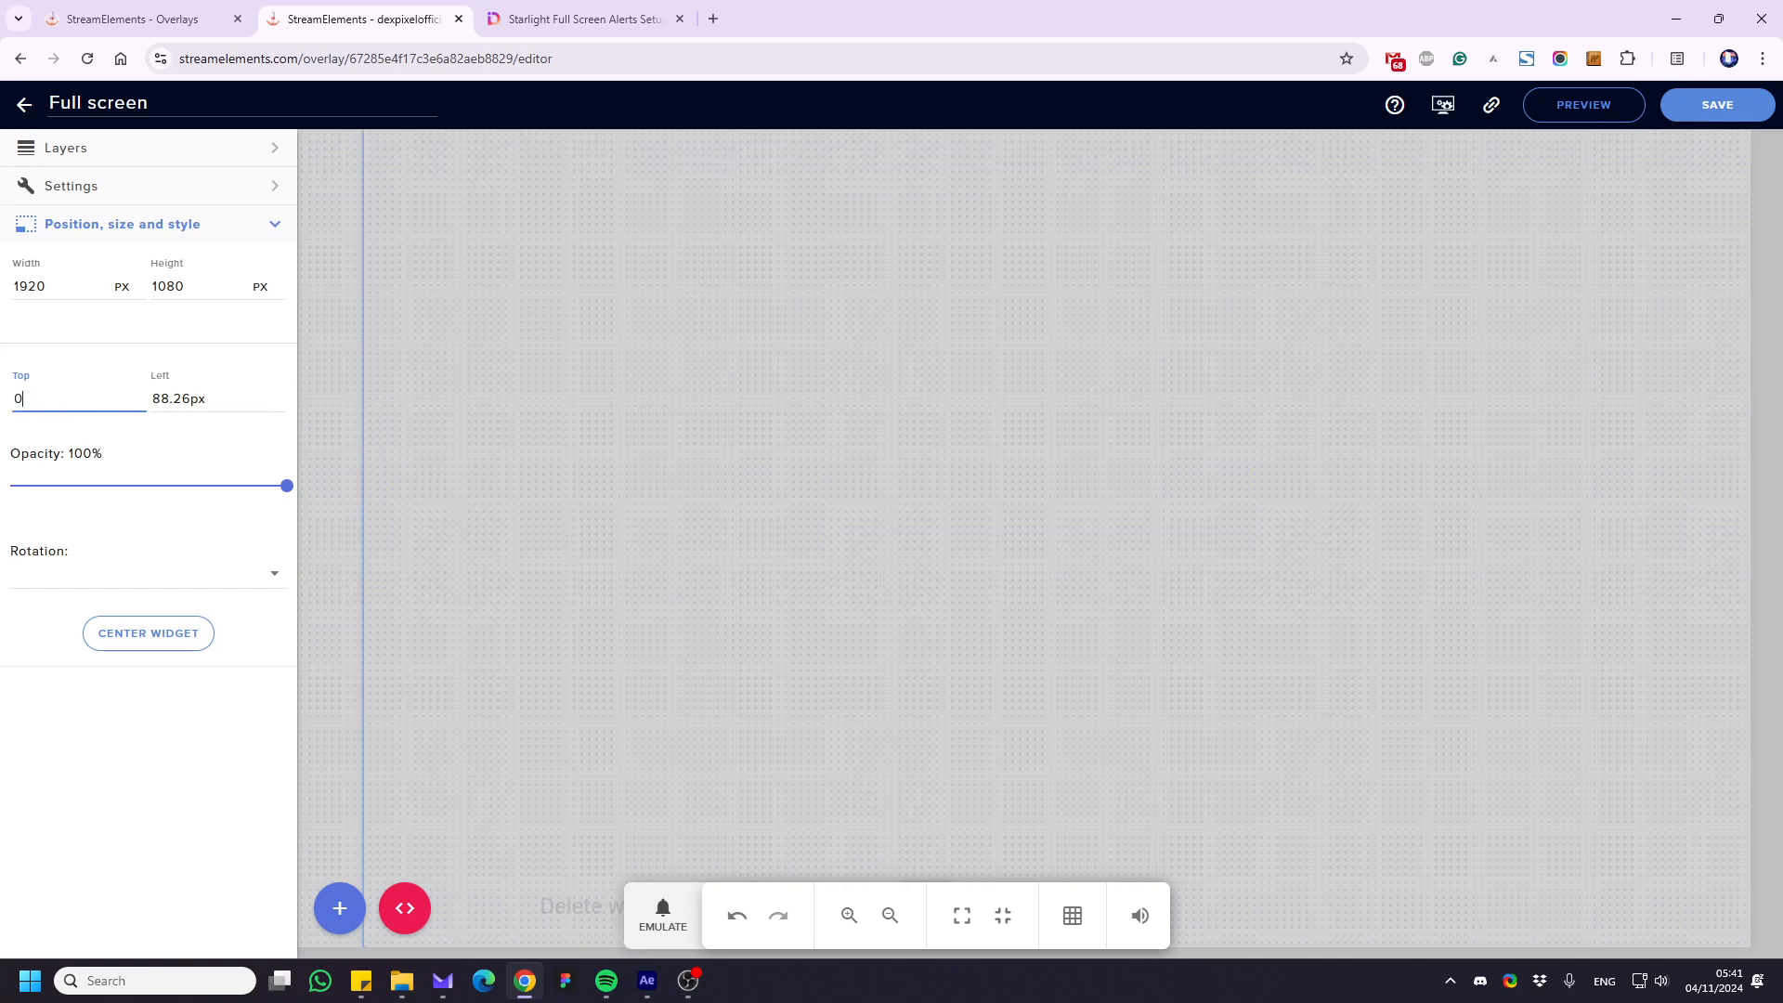
key("Tab")
type("0")
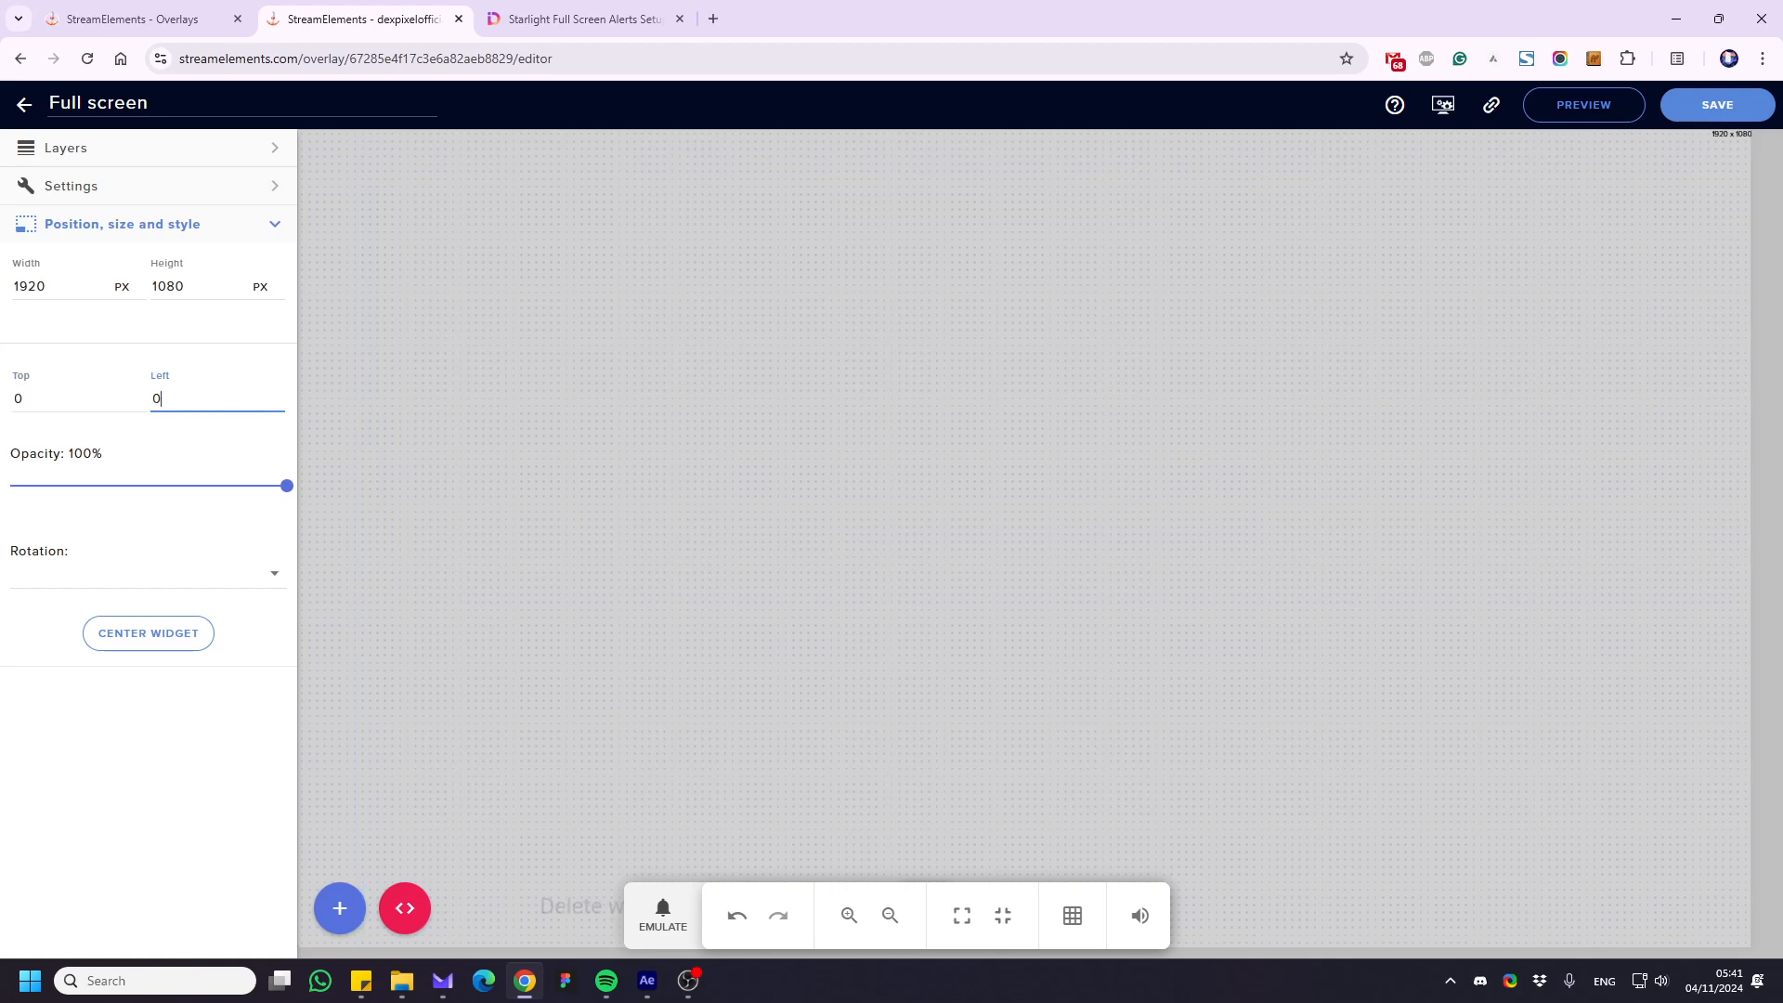
Lock the AlertBox 1 layer in the overlay
left_click(279, 158)
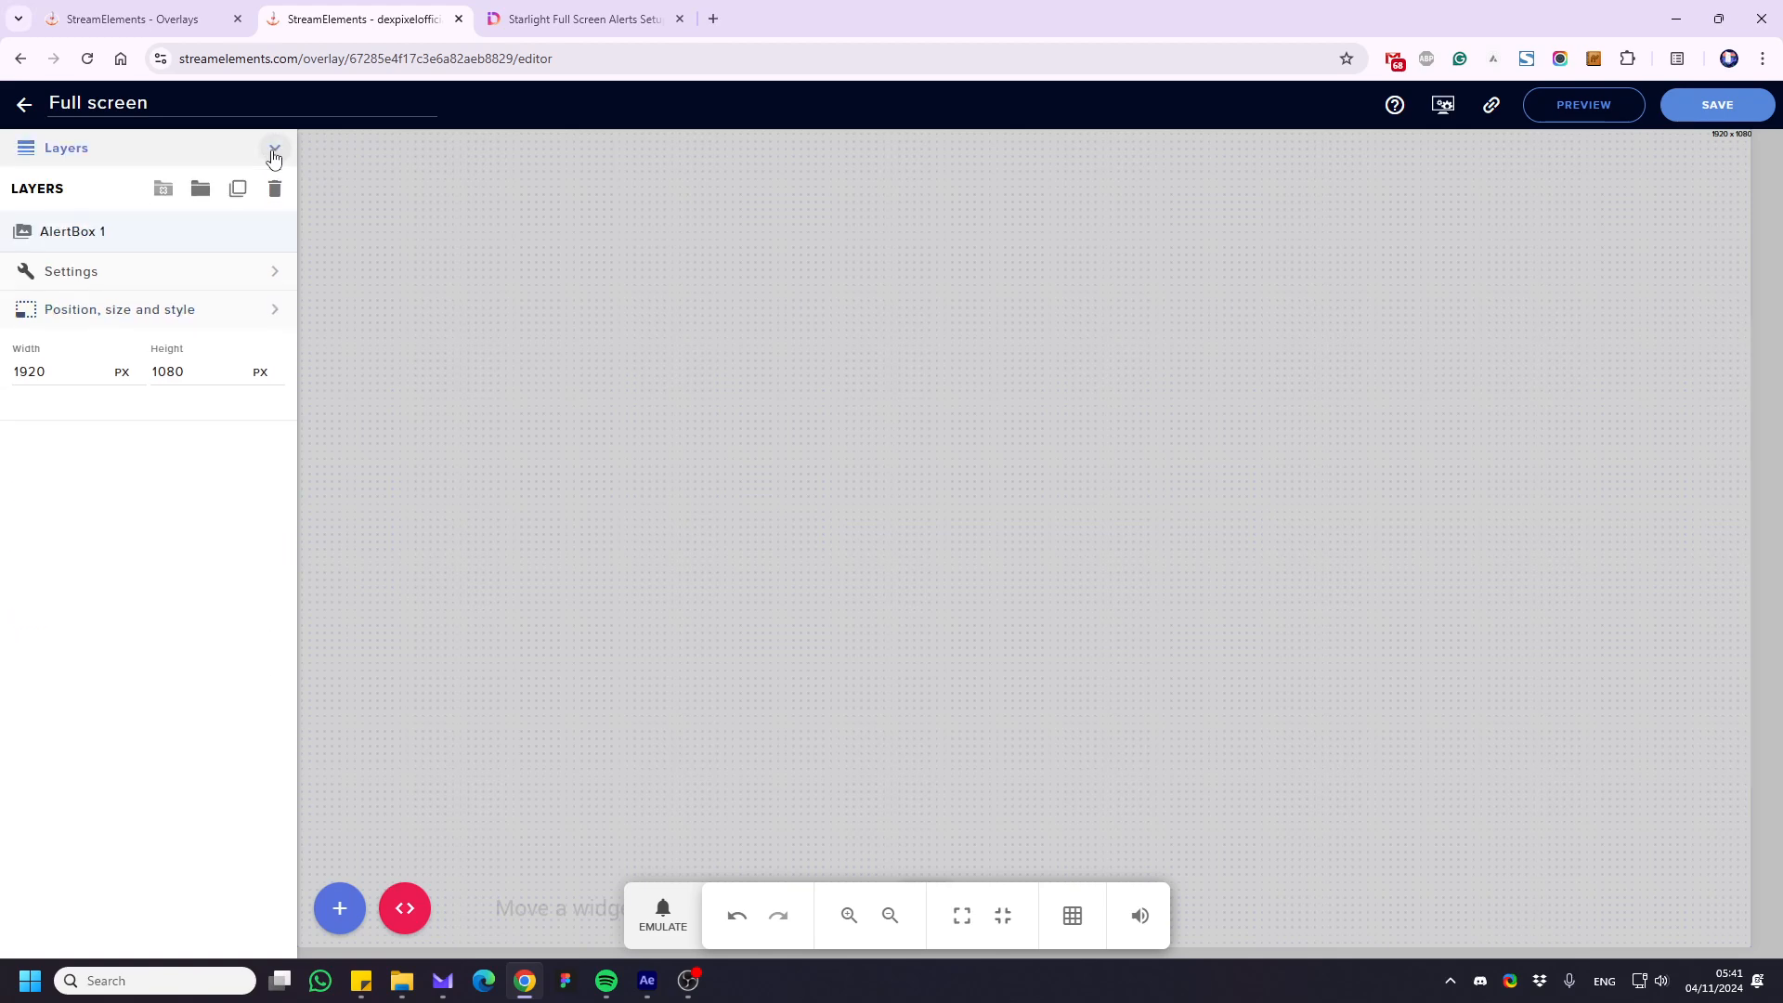
left_click(115, 274)
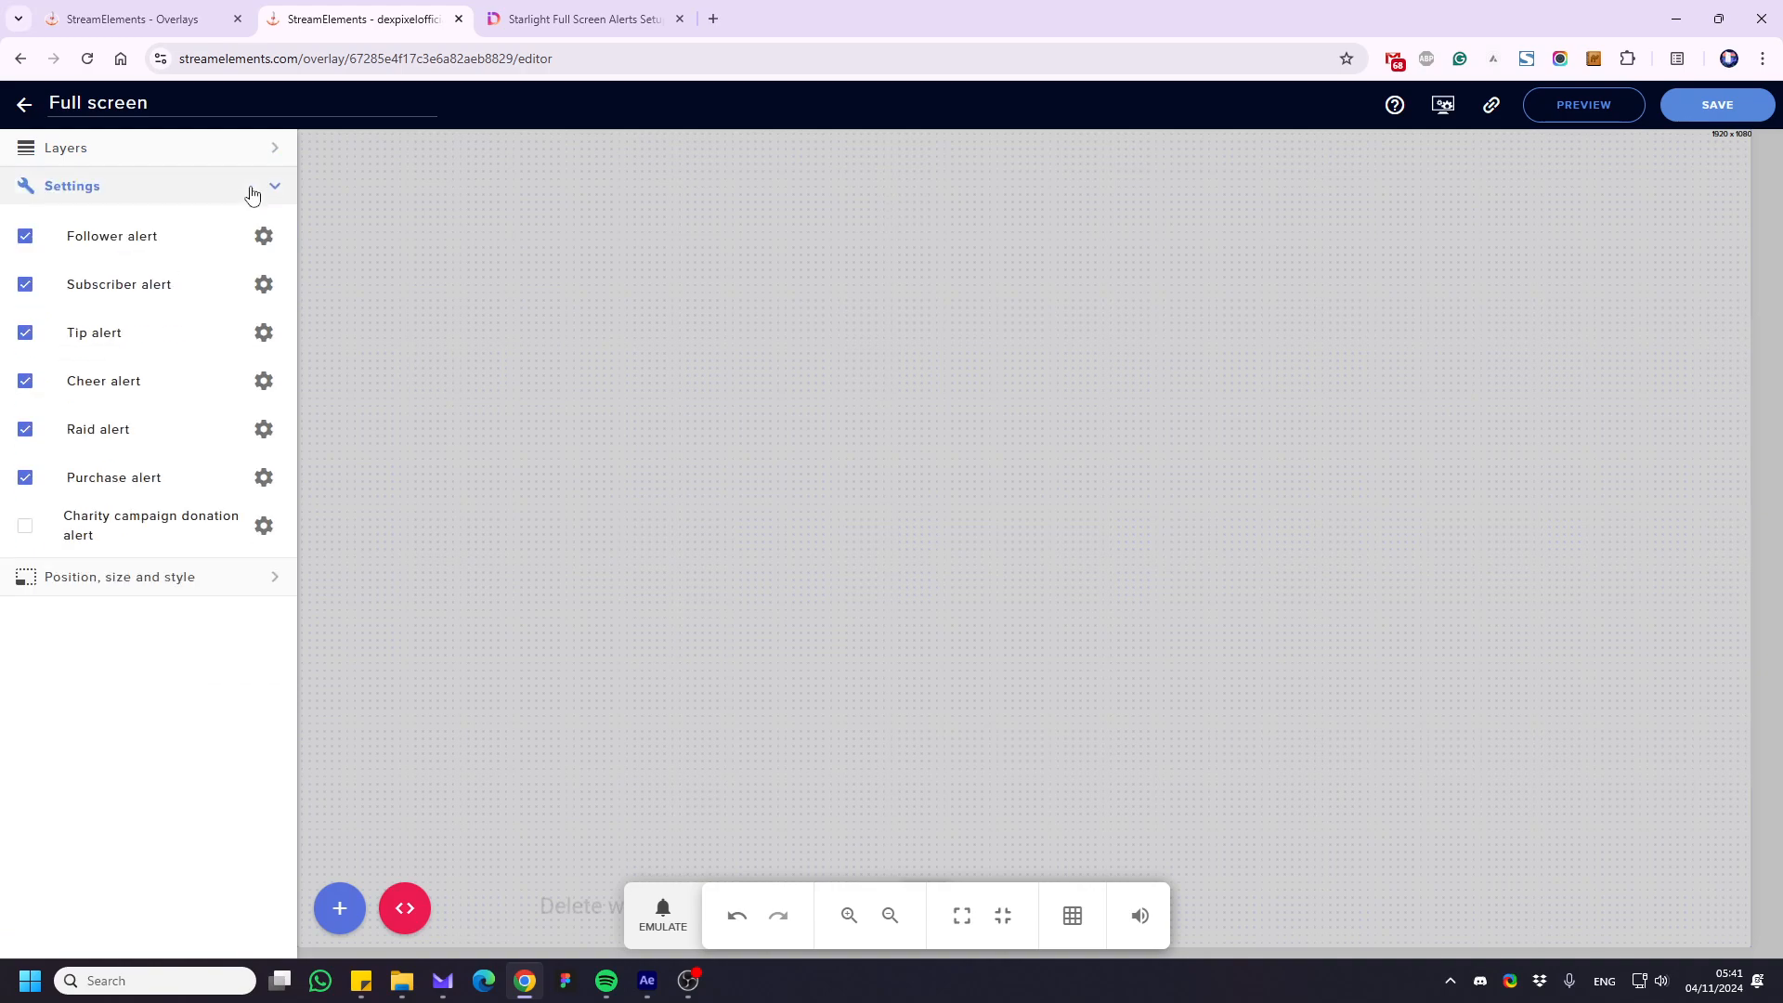
left_click(276, 150)
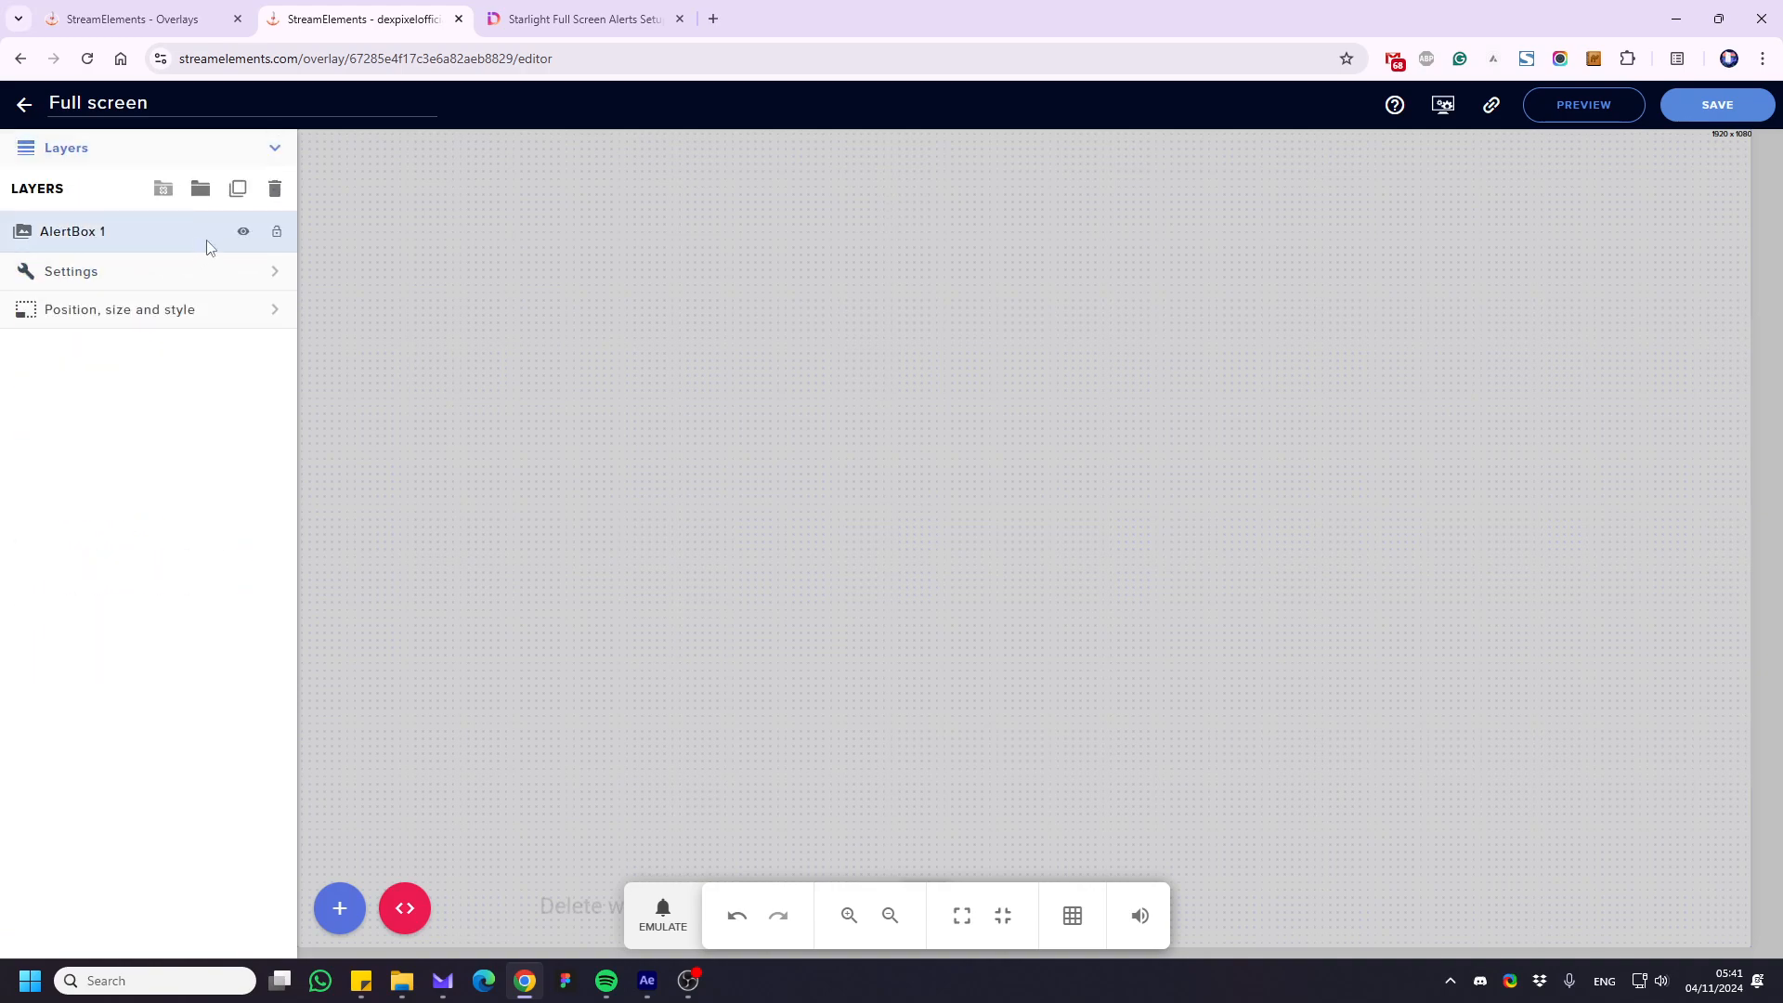
left_click(281, 238)
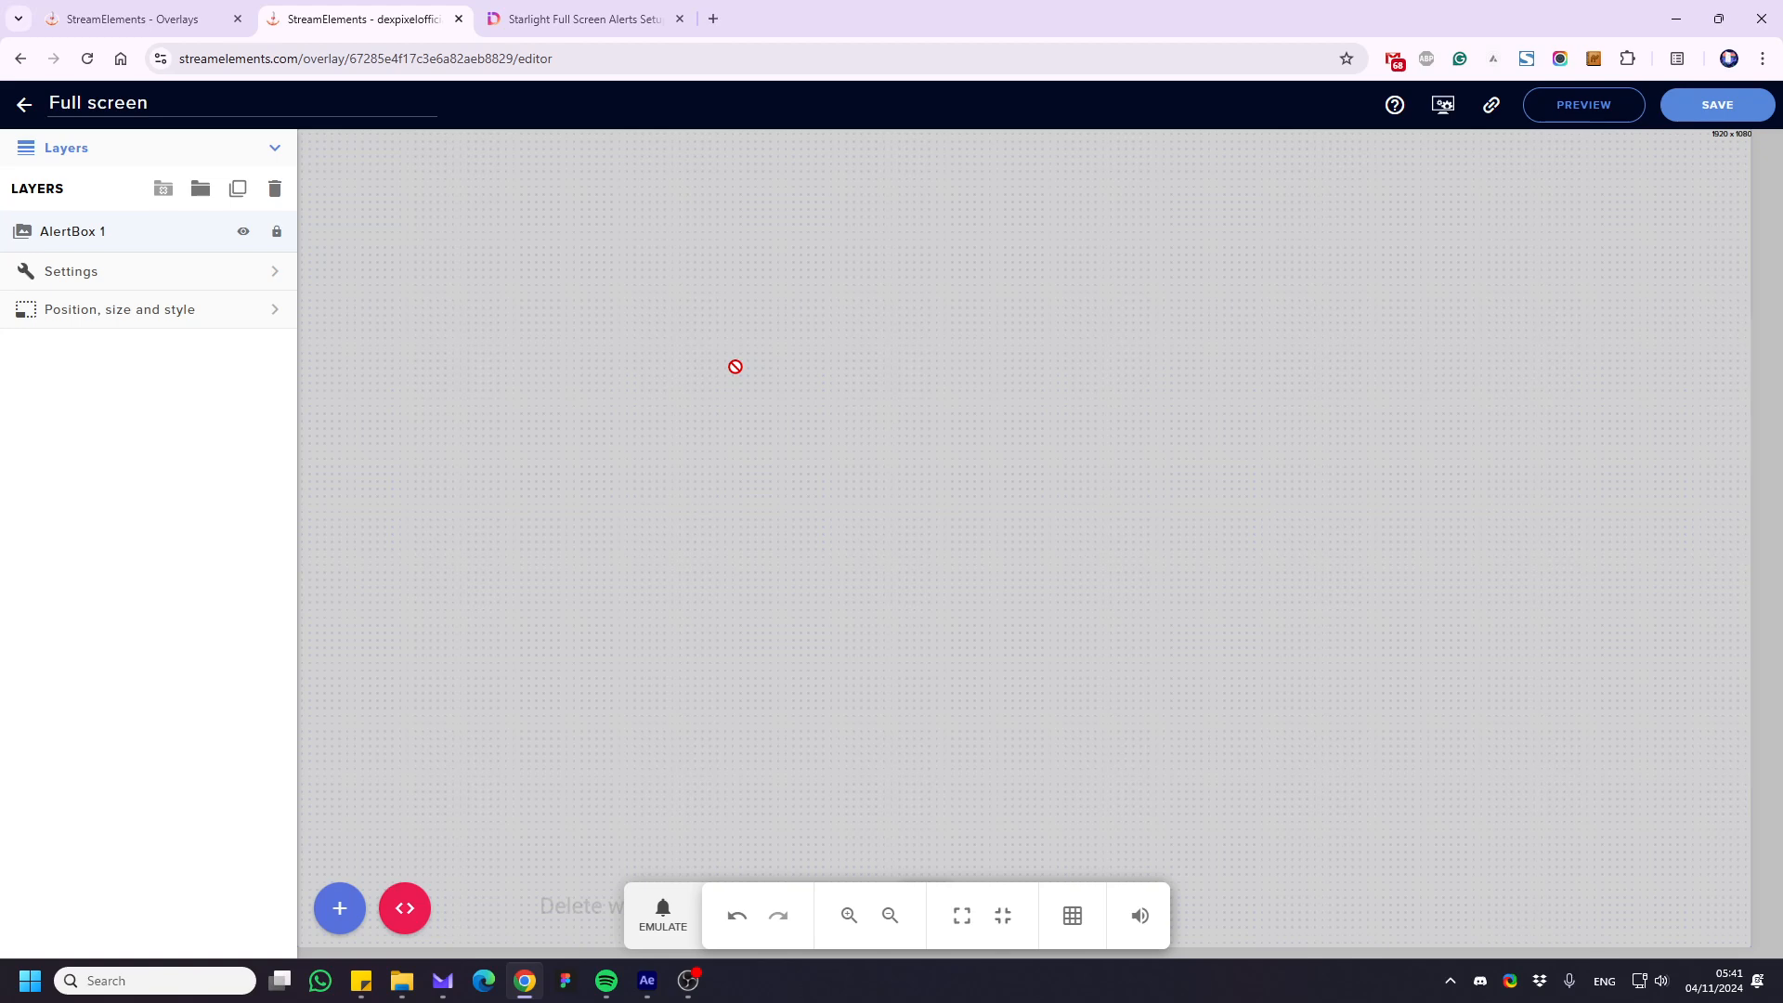
Disable the subscriber alert's Resubscriber, Subscriber gift and Community gifts variations, and return to the list of alerts
left_click(135, 277)
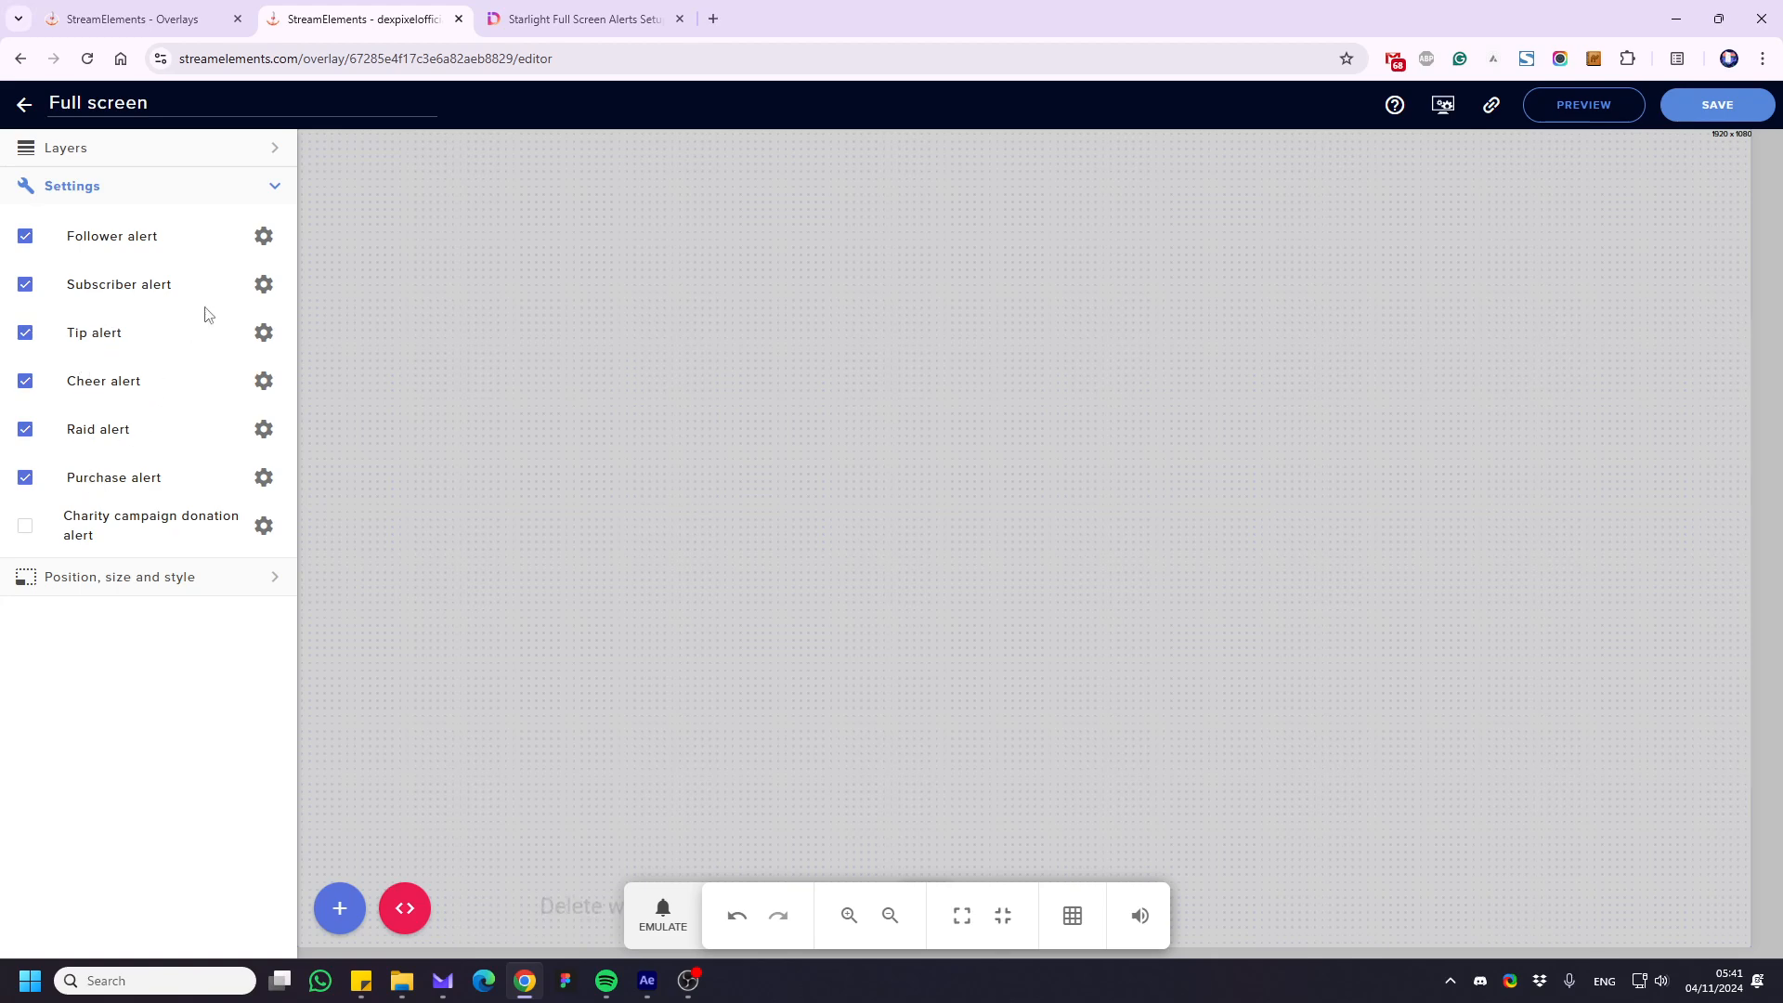
left_click(266, 286)
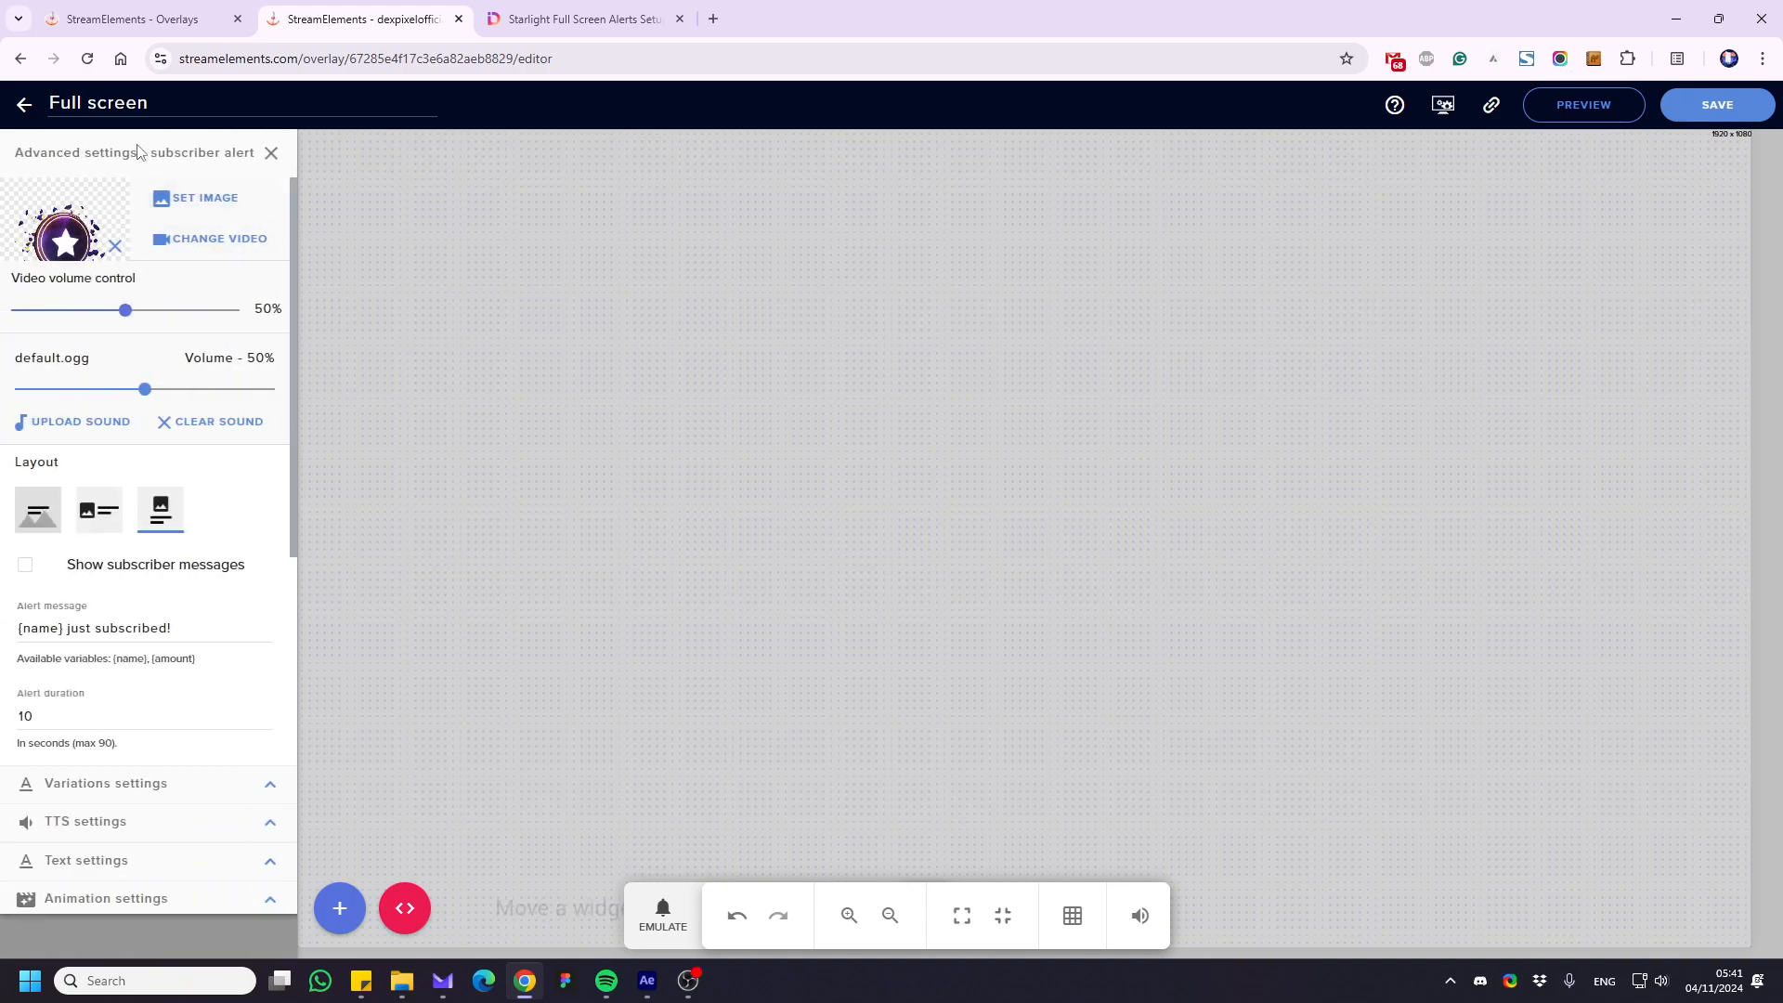
left_click(272, 788)
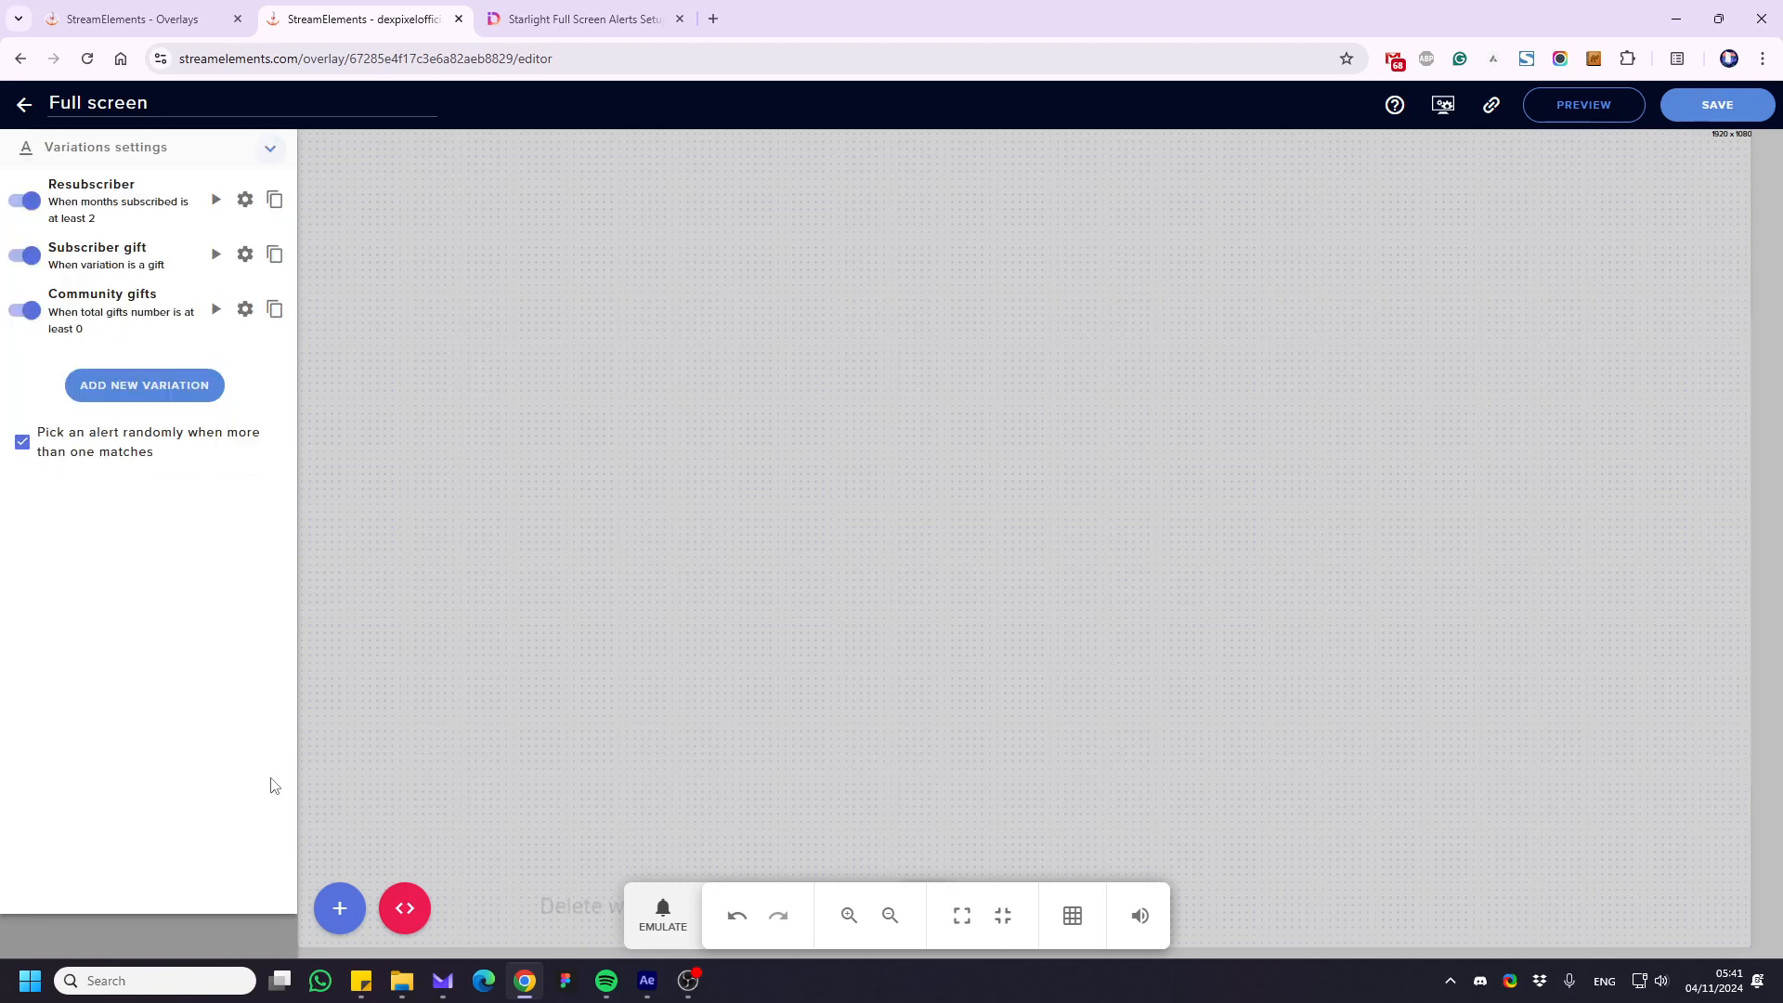
left_click(28, 197)
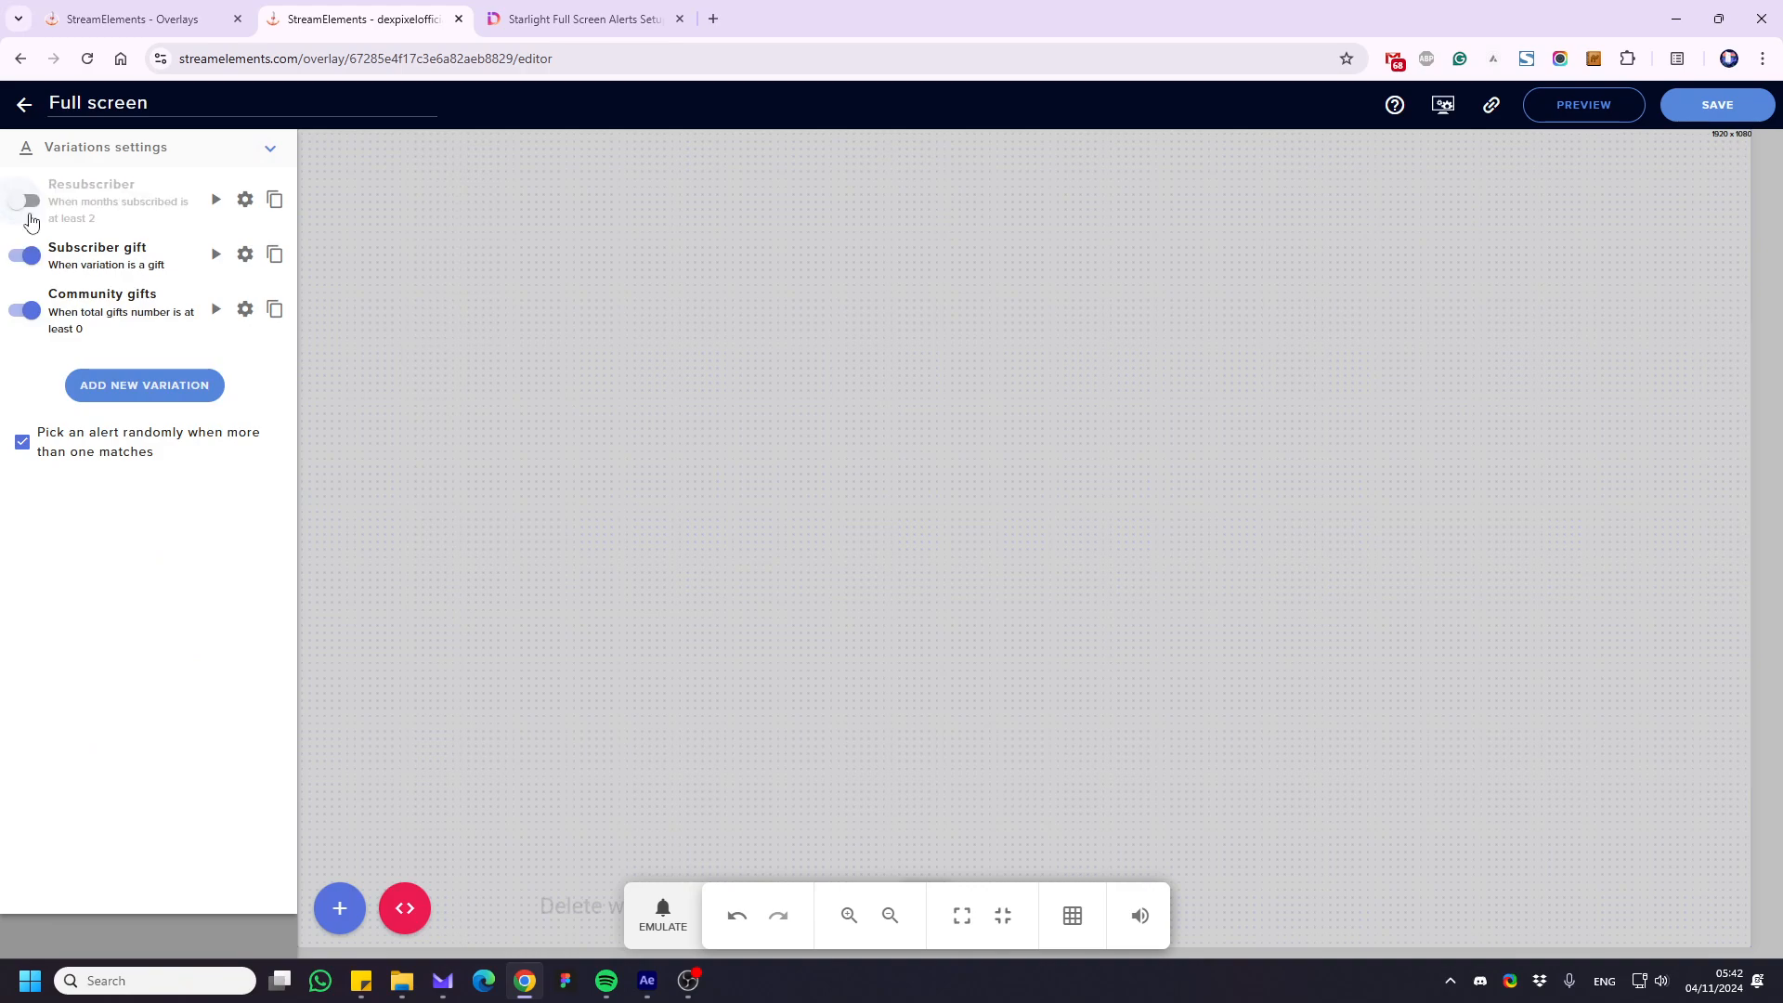
left_click(24, 255)
left_click(21, 304)
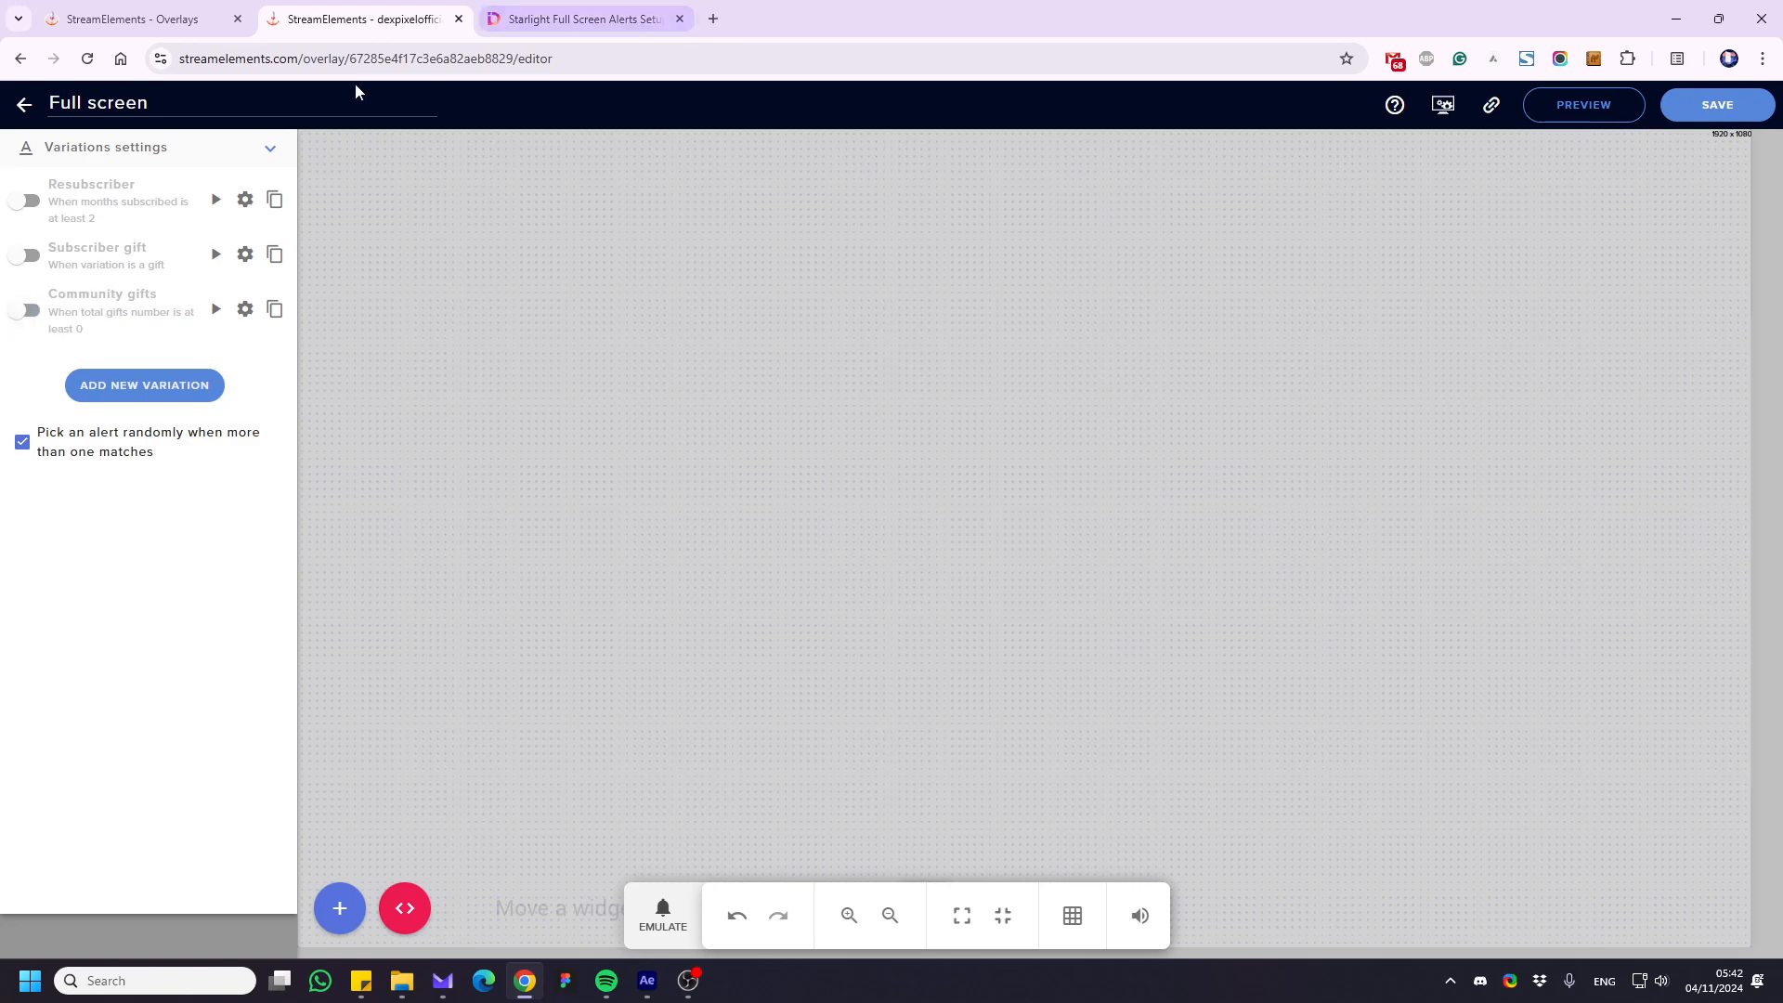
left_click(270, 151)
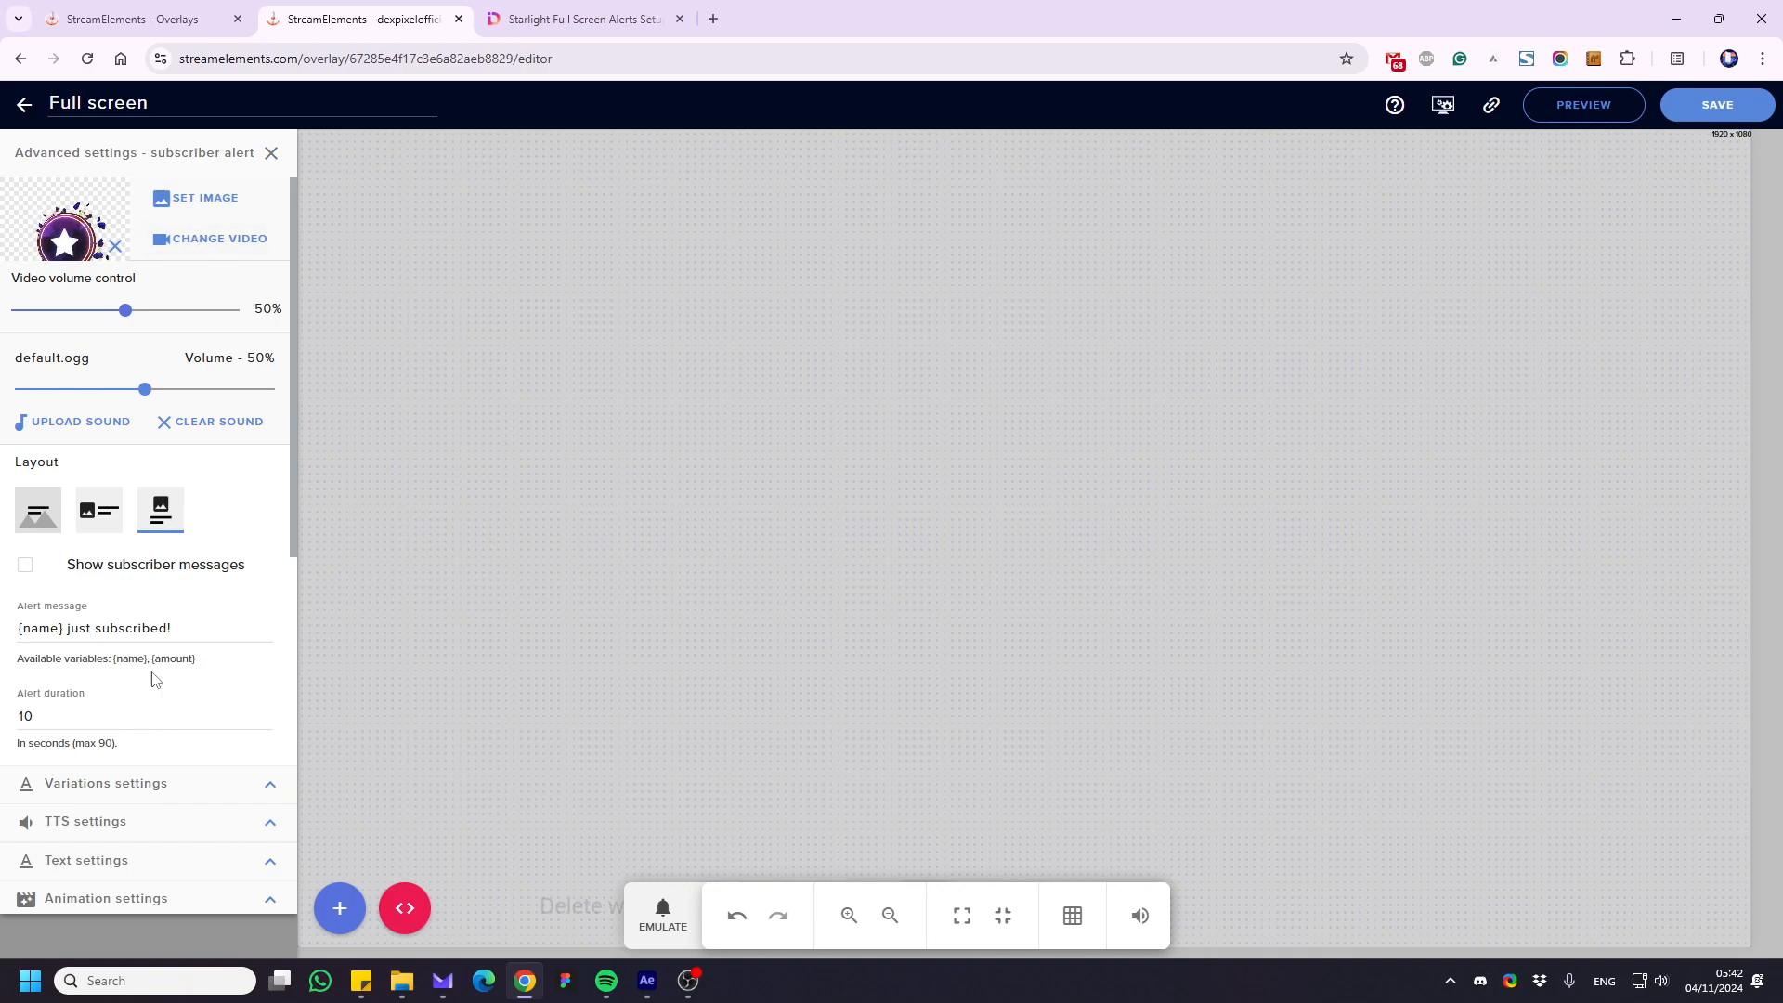
left_click(268, 786)
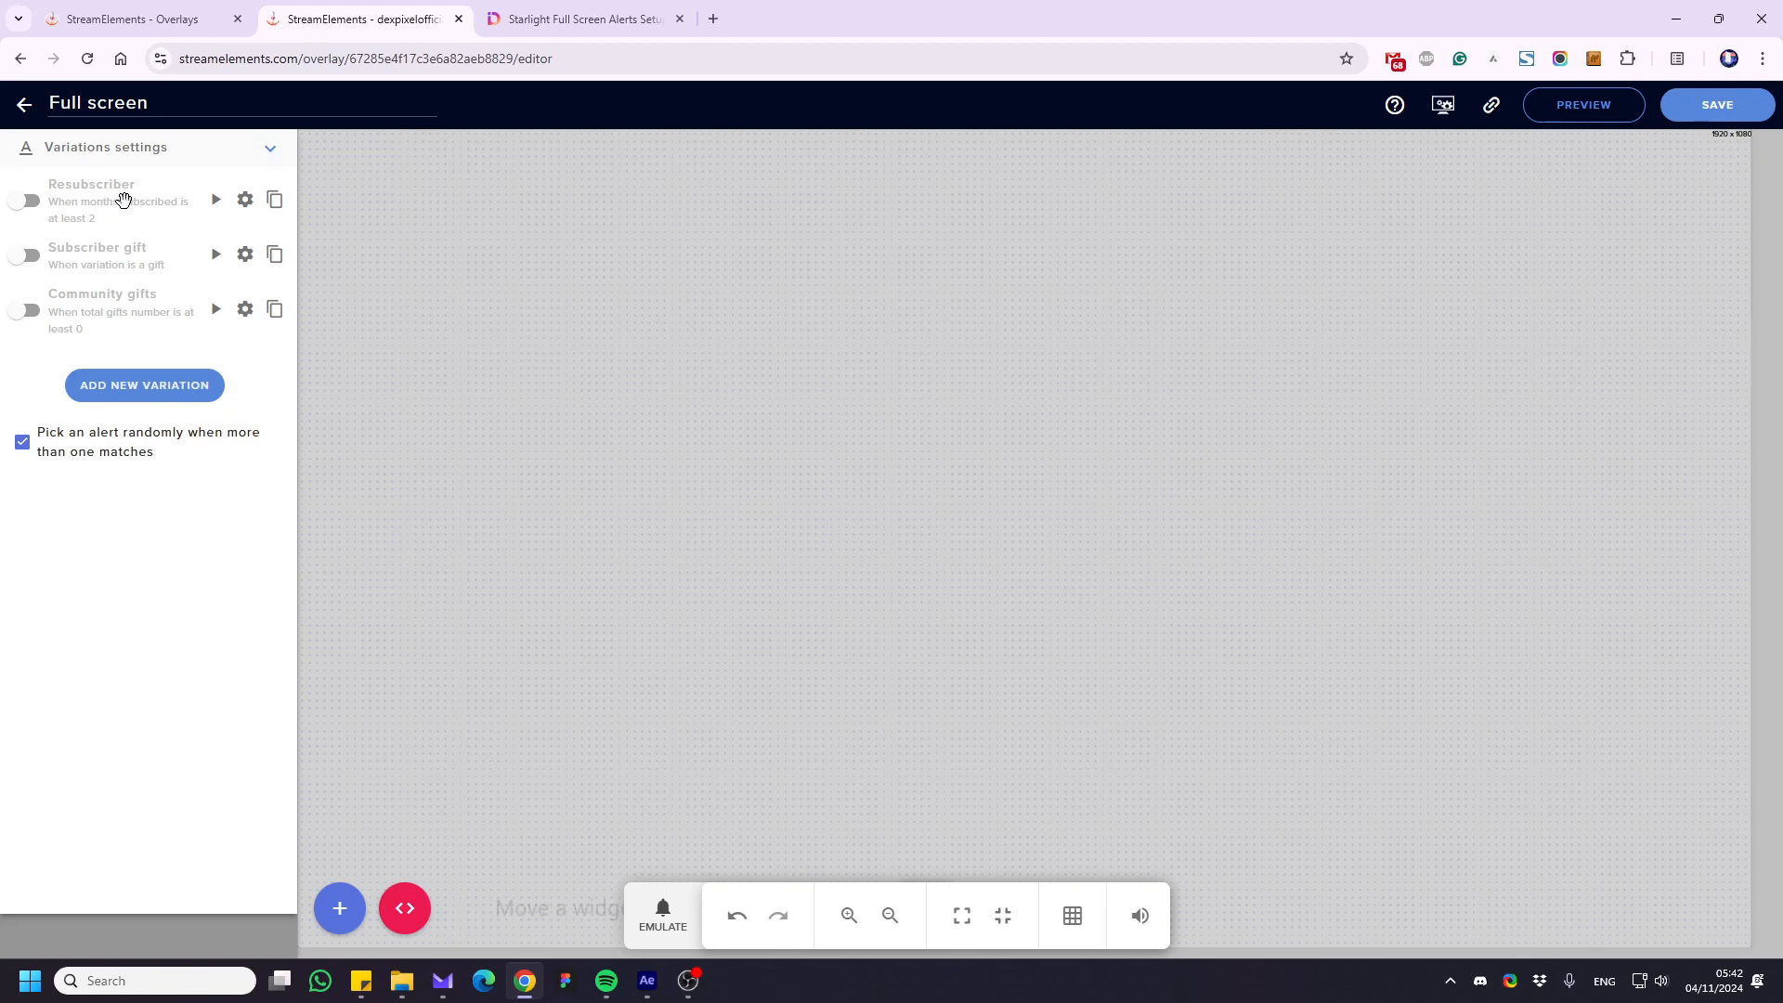
left_click(272, 156)
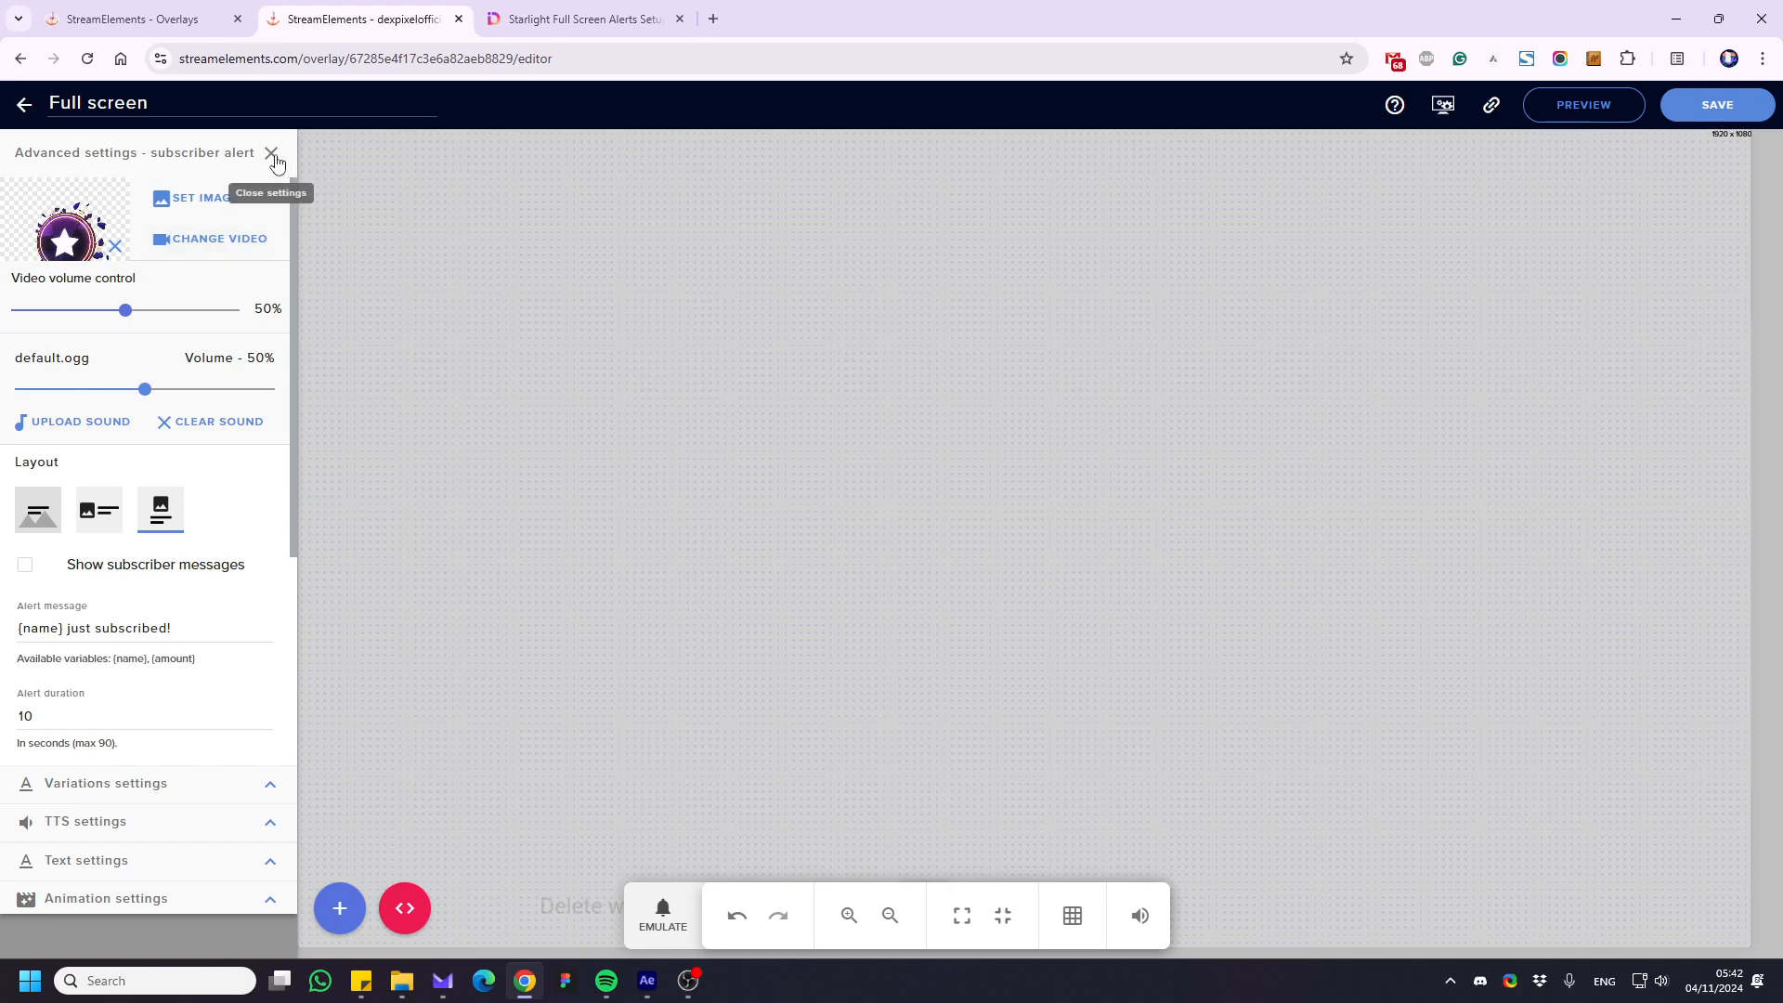
left_click(270, 152)
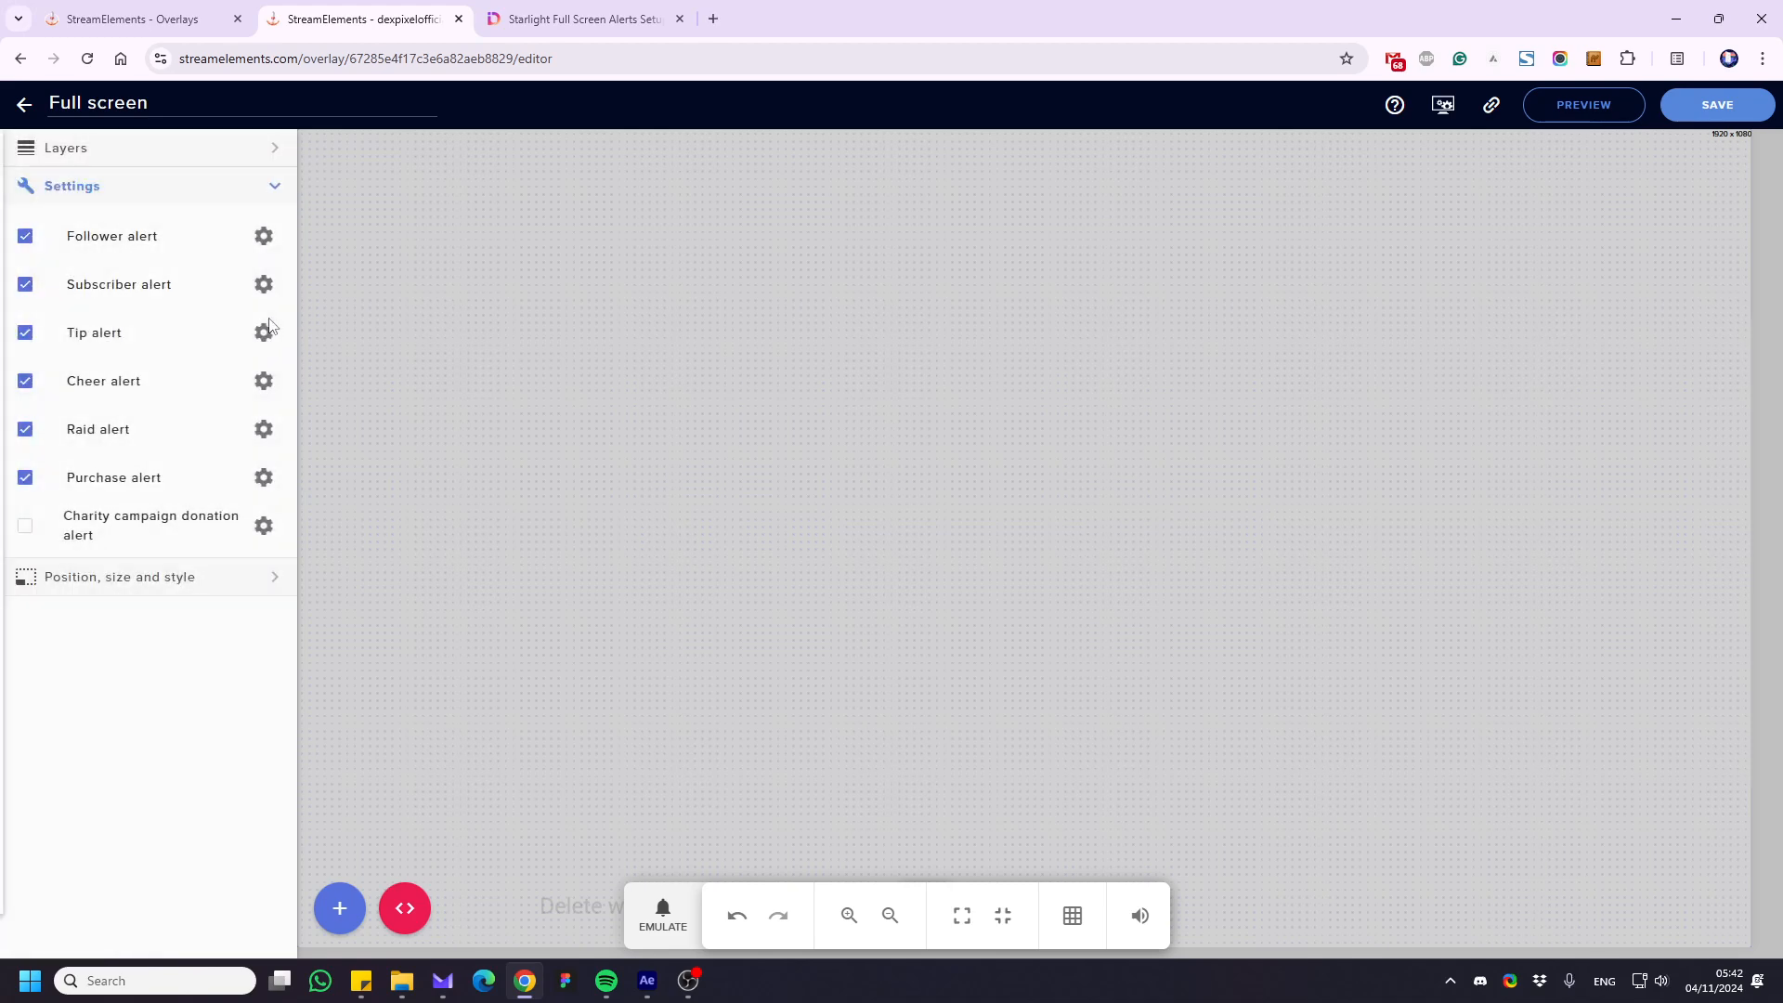
Disable the cheer alert's Bits 1, 100, 1000, 5000 and 10000 variations, and return to the list of alerts
left_click(263, 382)
left_click(263, 787)
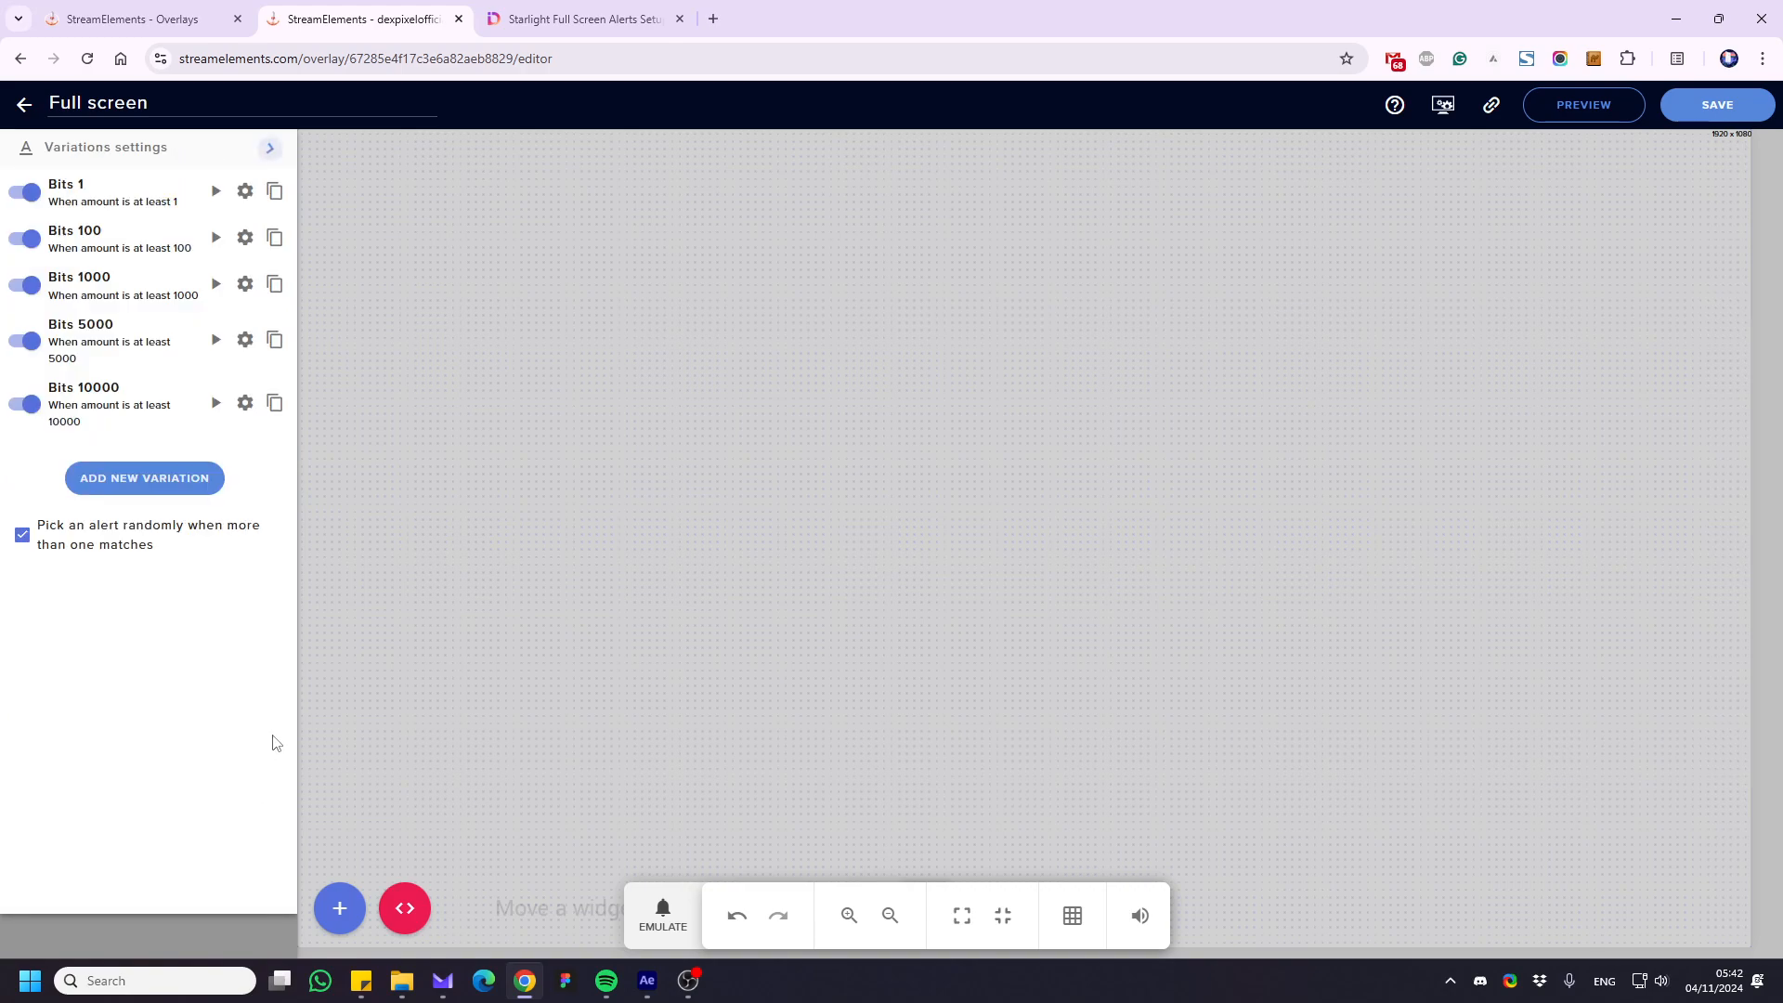
left_click(25, 192)
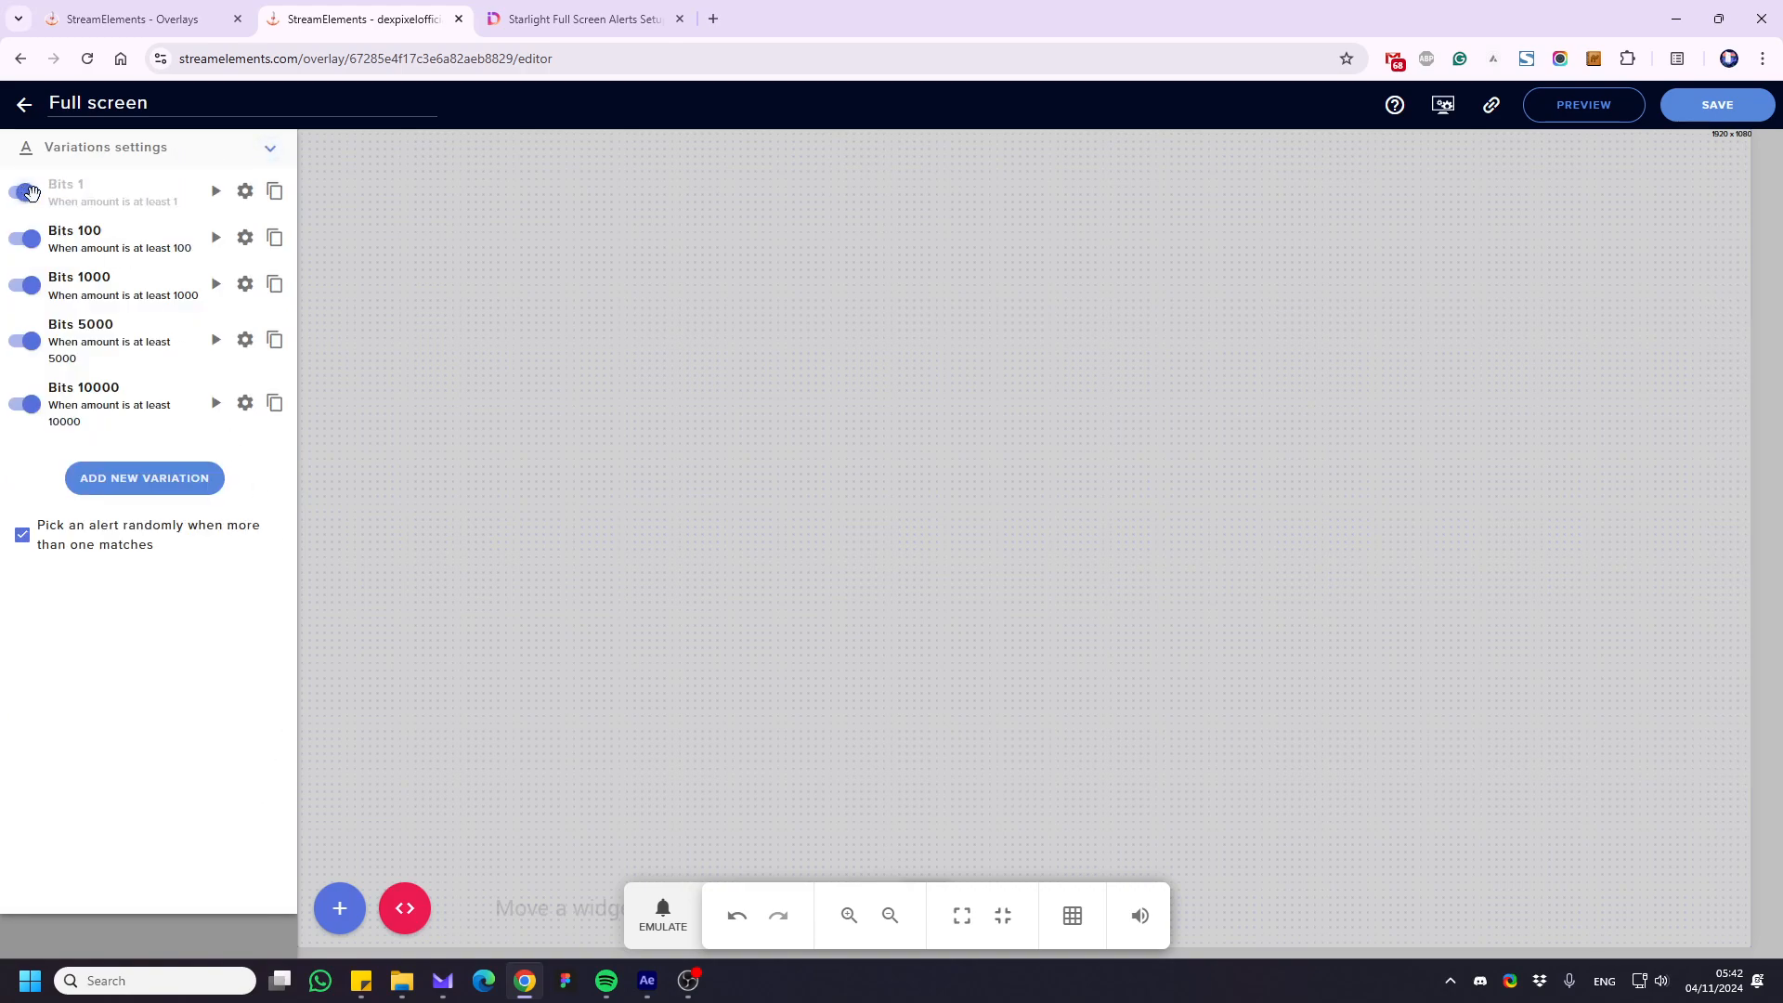
left_click(24, 240)
left_click(25, 288)
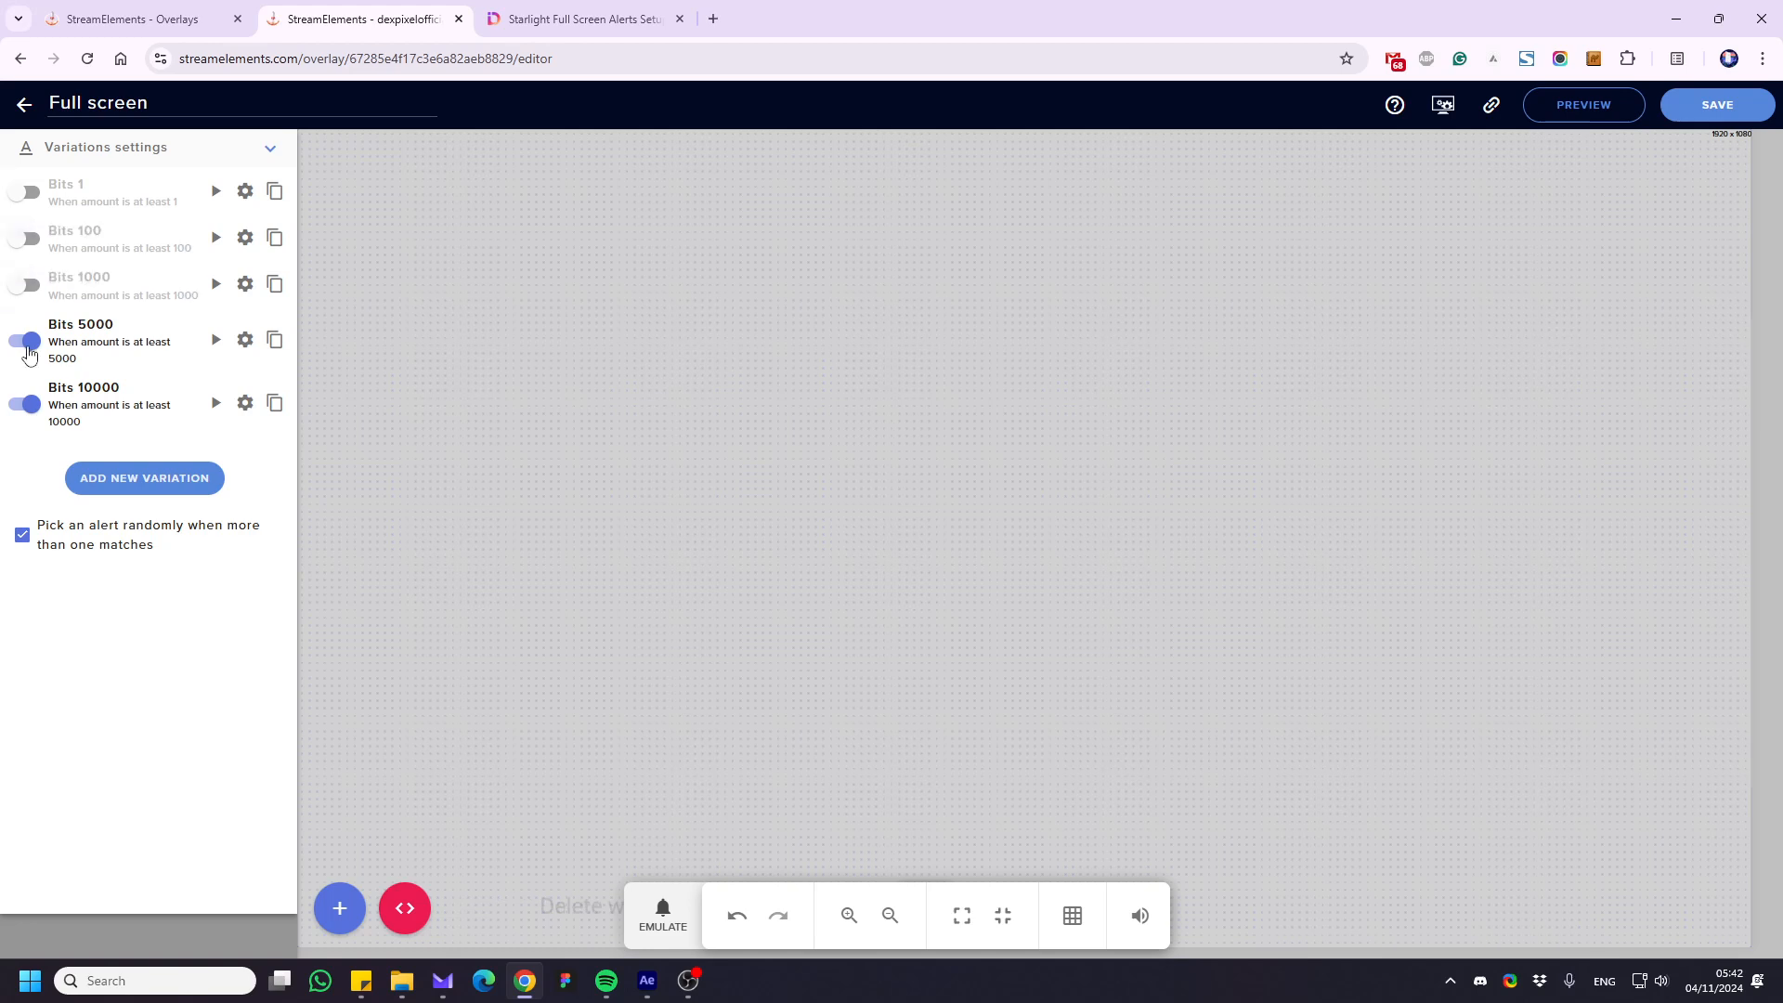
left_click(27, 346)
left_click(26, 405)
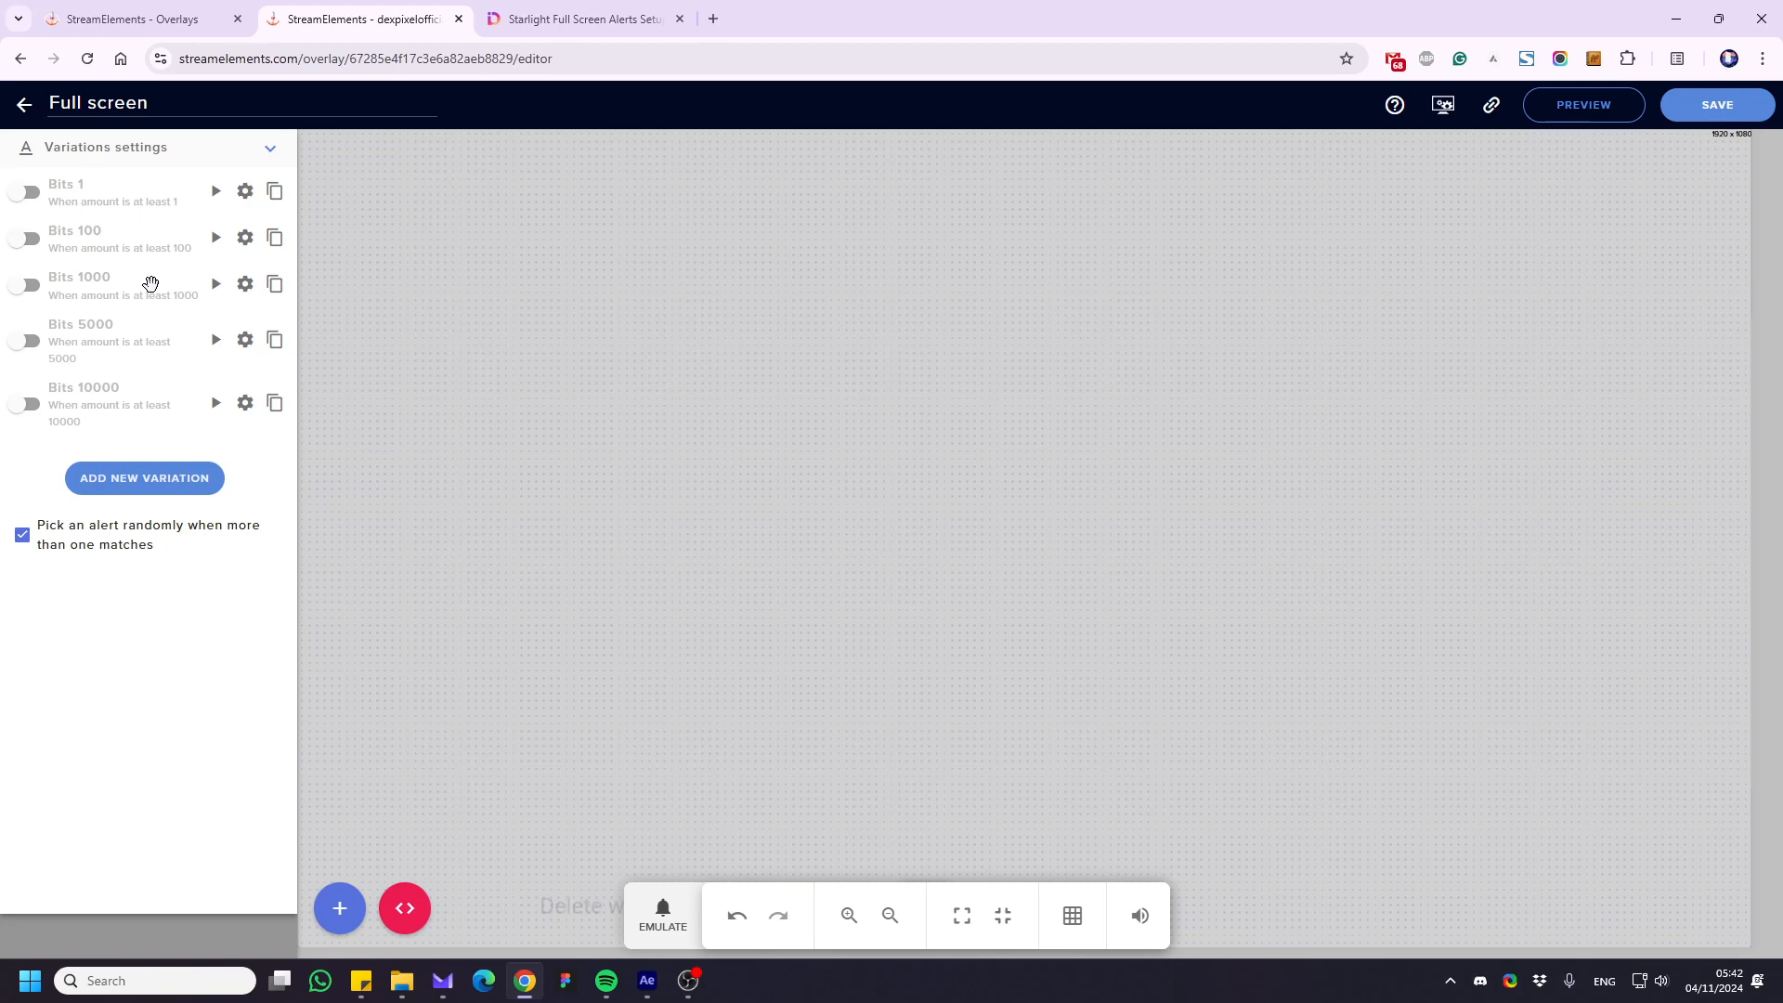
left_click(273, 153)
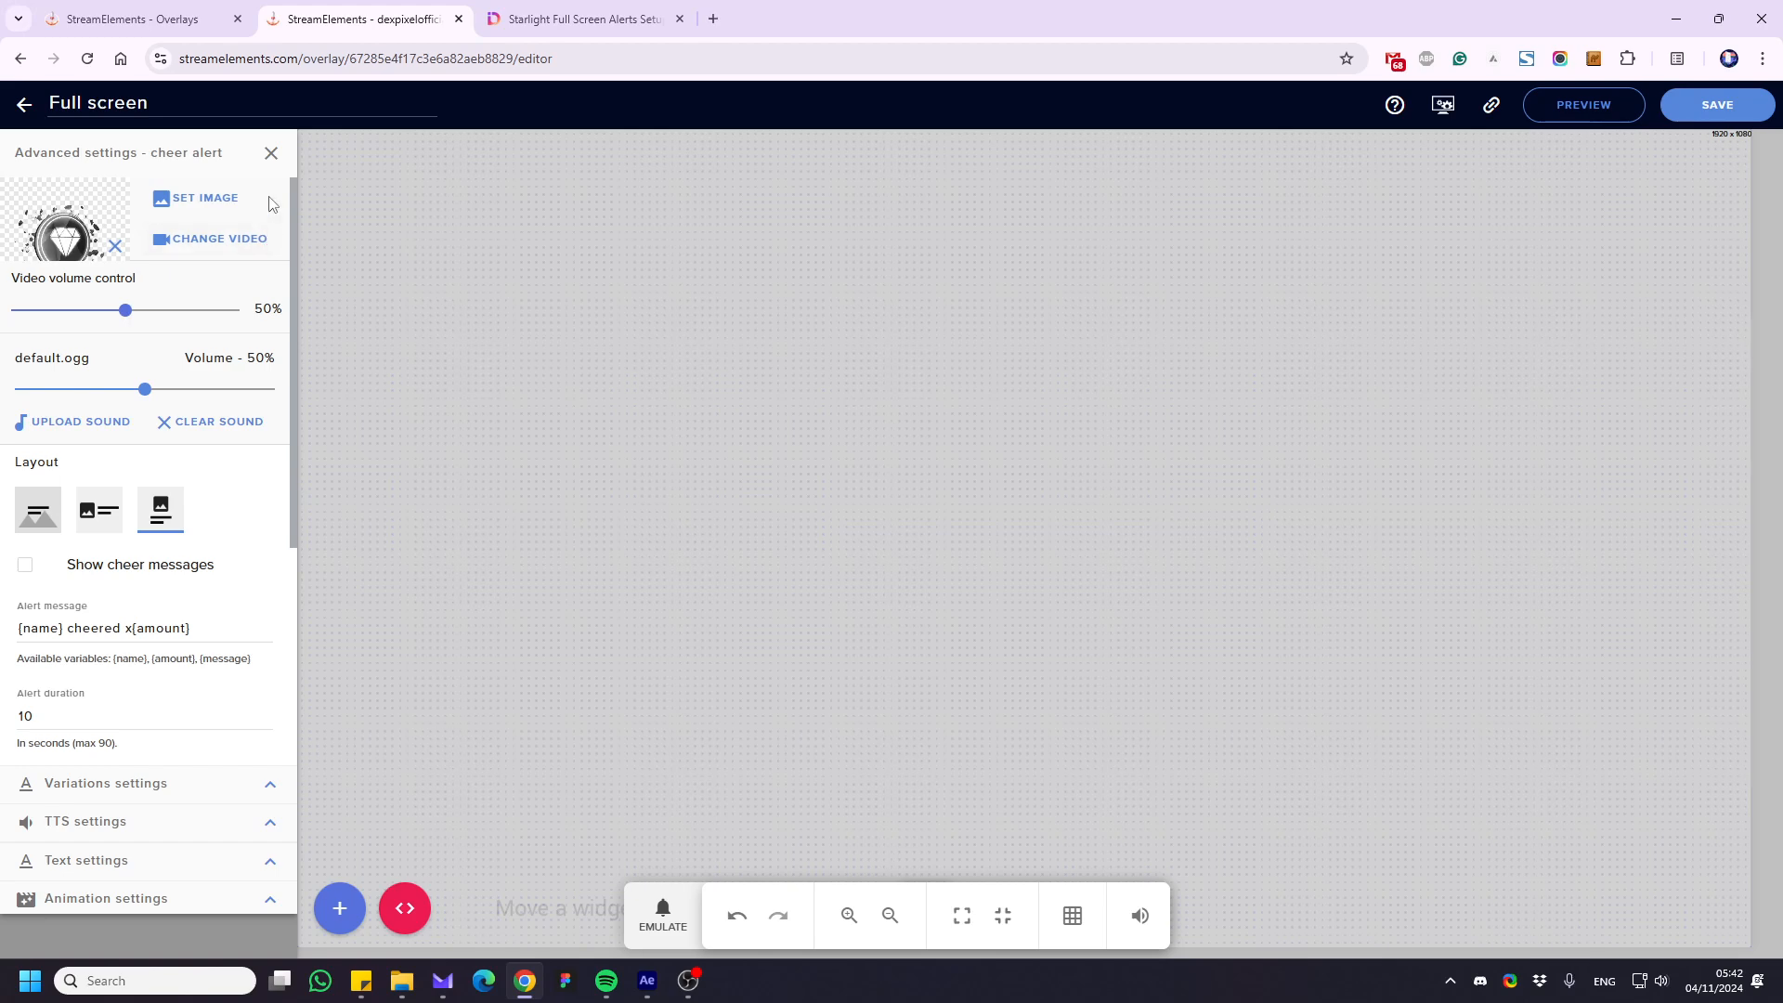
left_click(270, 154)
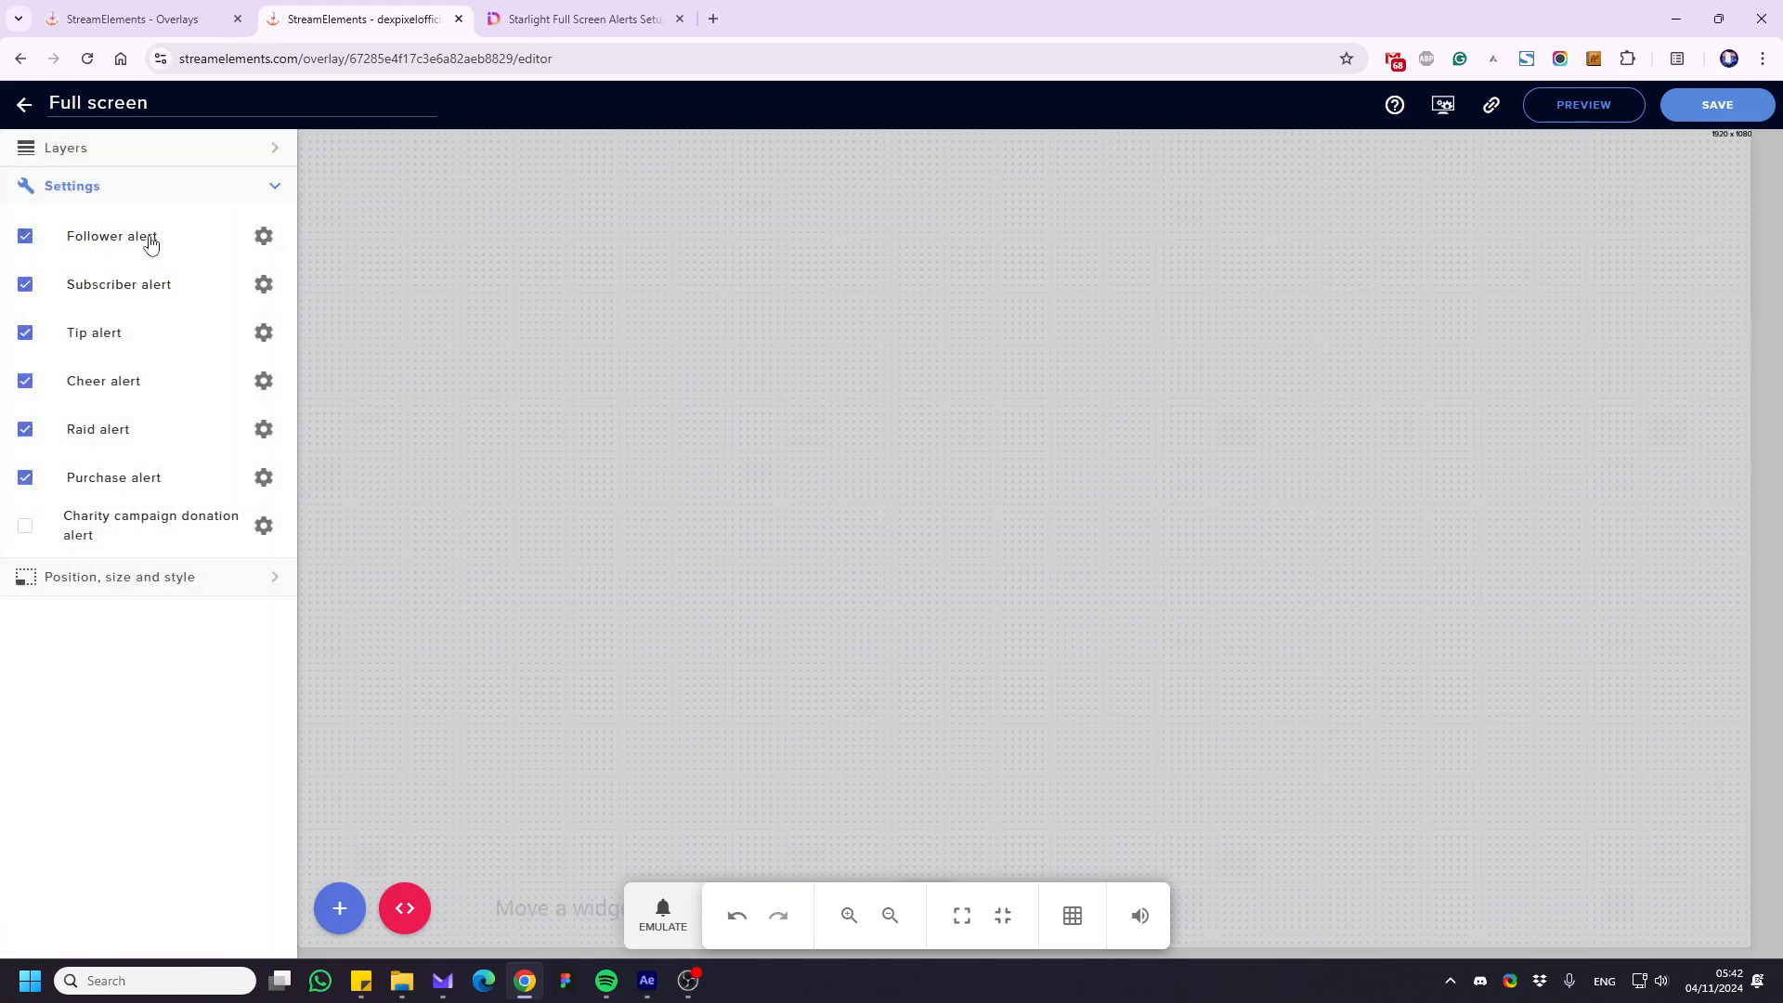
Replace the follower alert's video with the uploaded Full-Screen Starlight Alert_Tier 3_Rainbow file and emulate a follower event
left_click(264, 237)
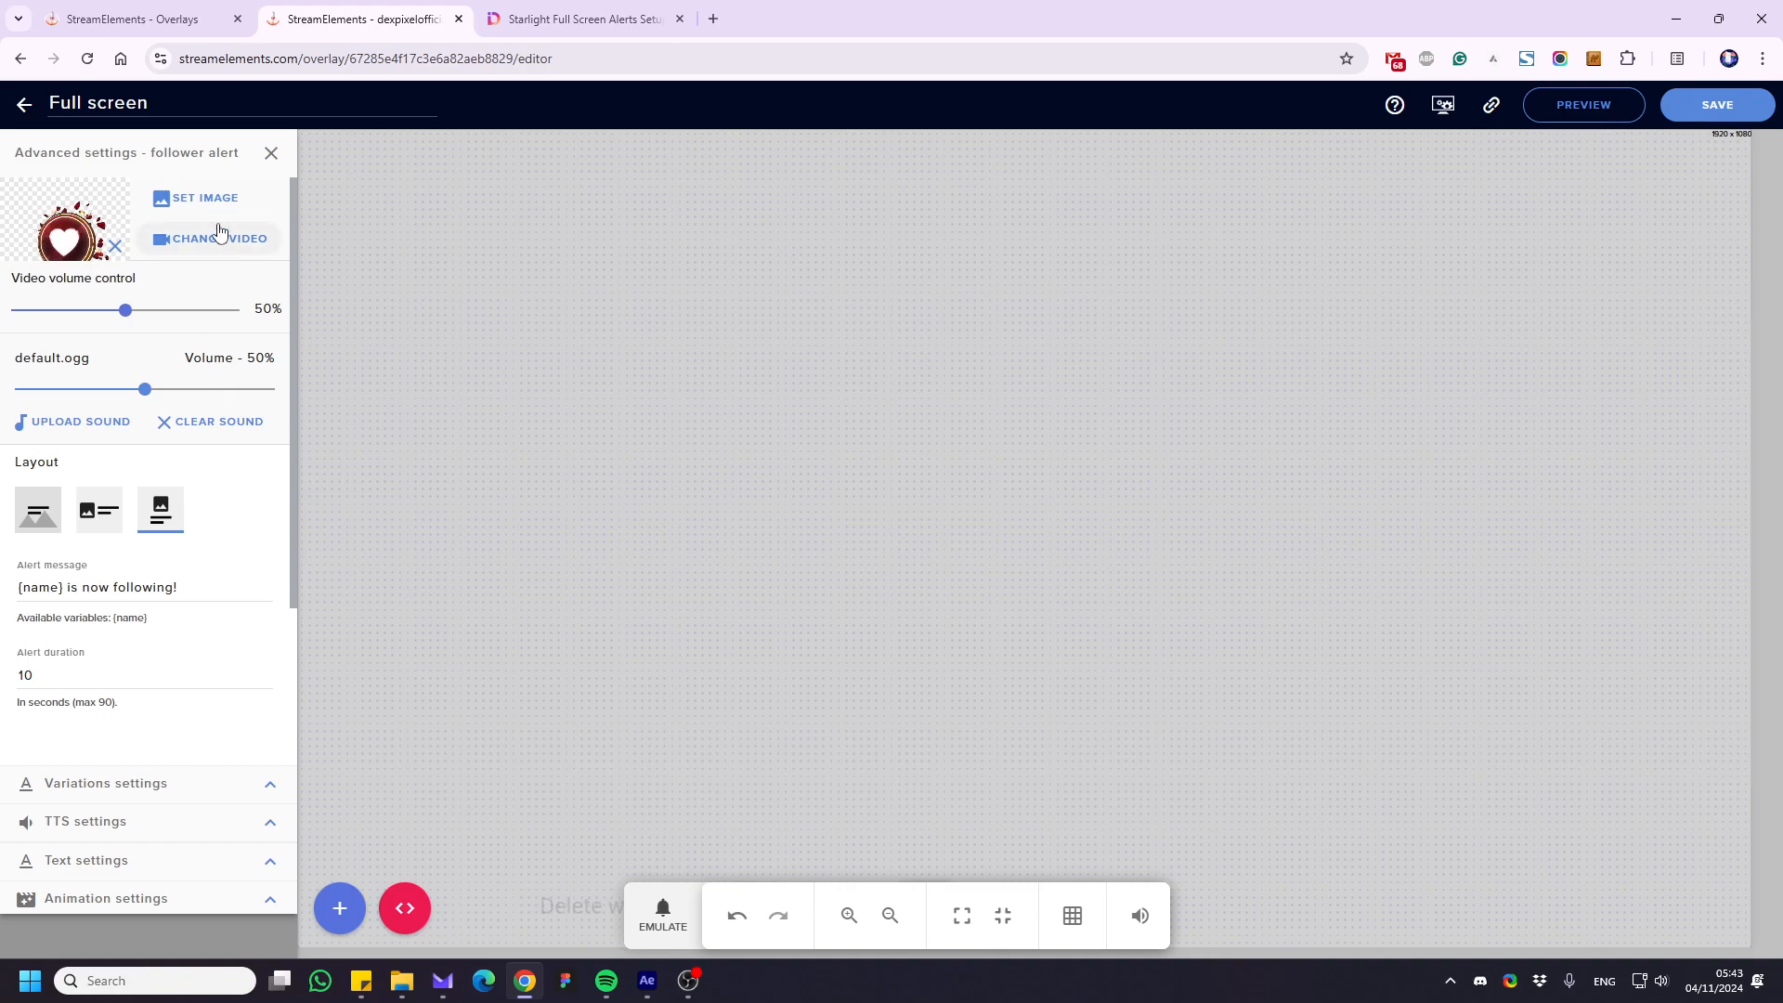
left_click(216, 242)
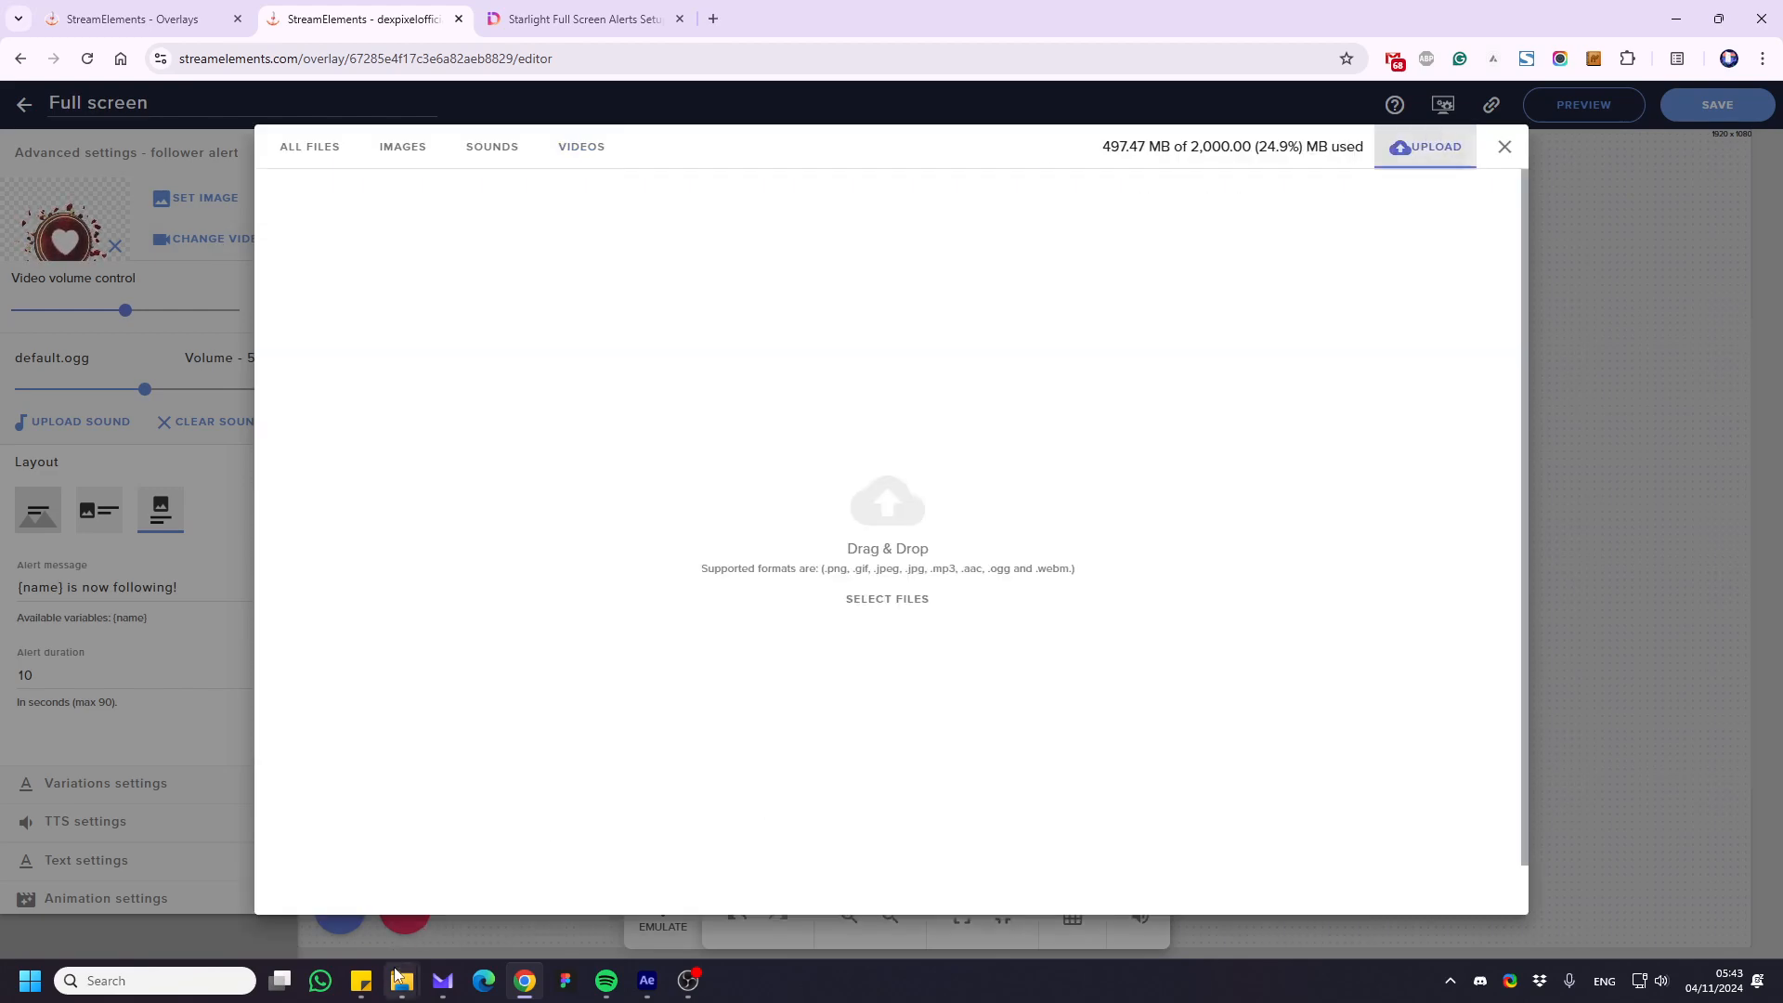
mouse_move(402, 980)
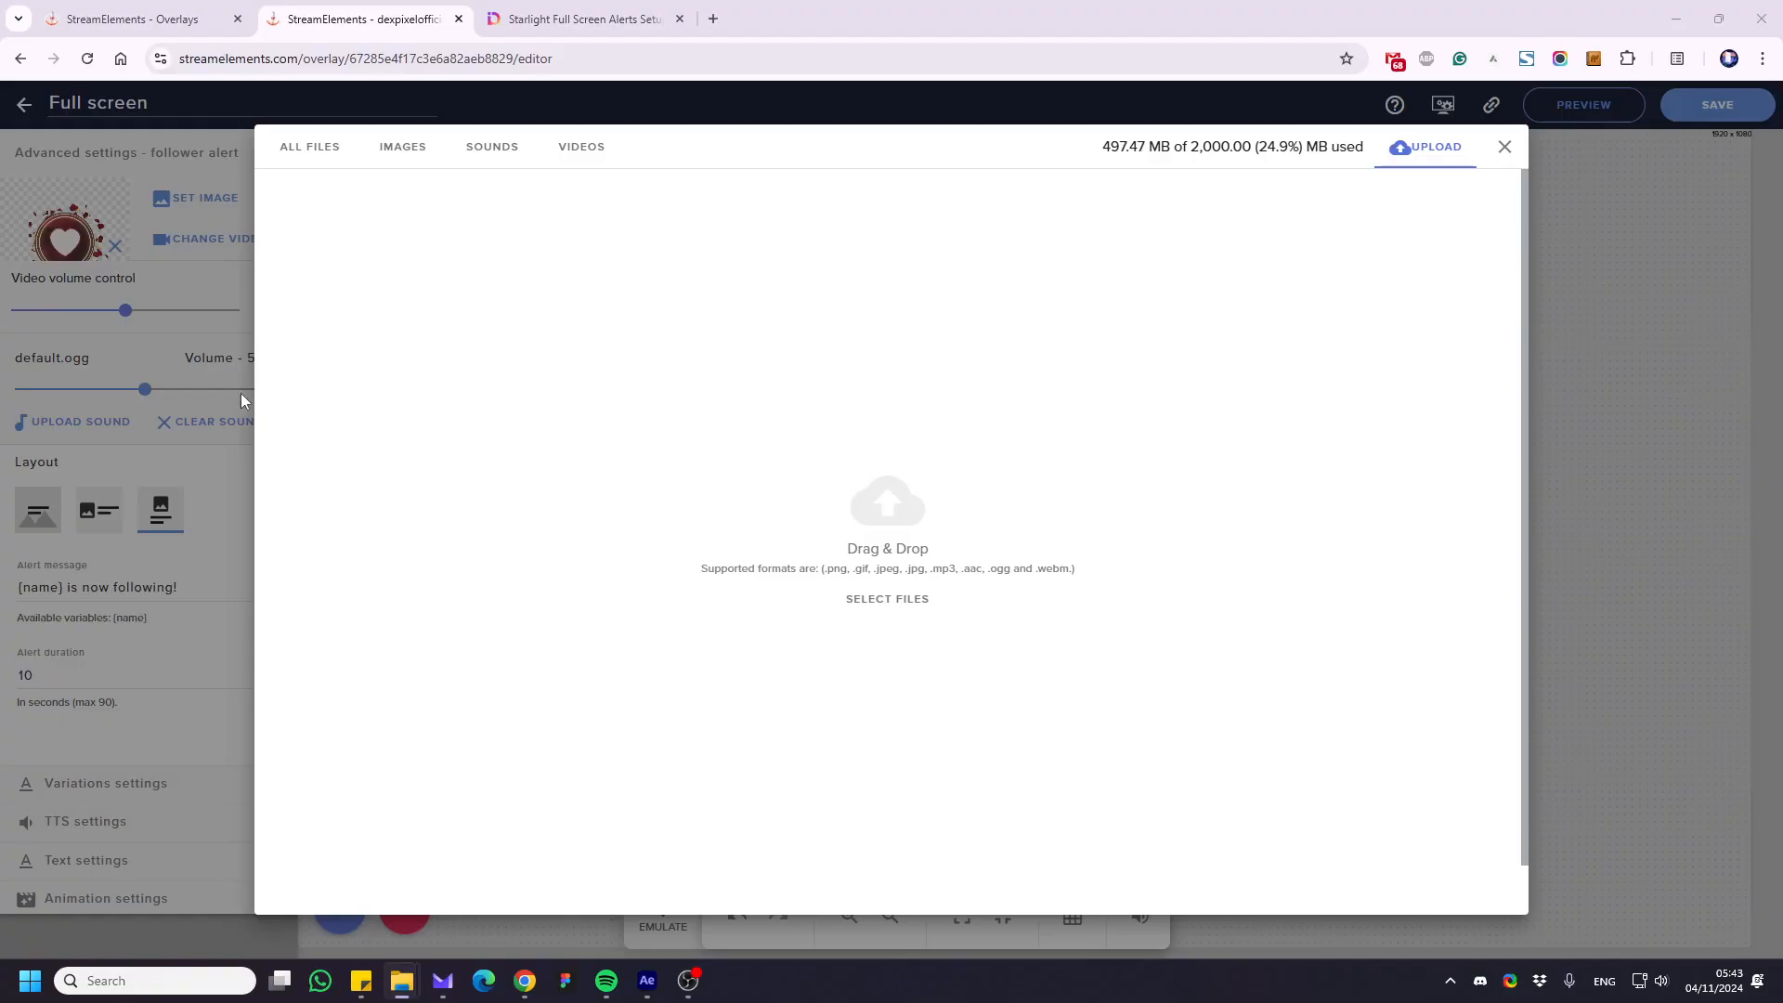
left_click_drag(501, 208, 863, 182)
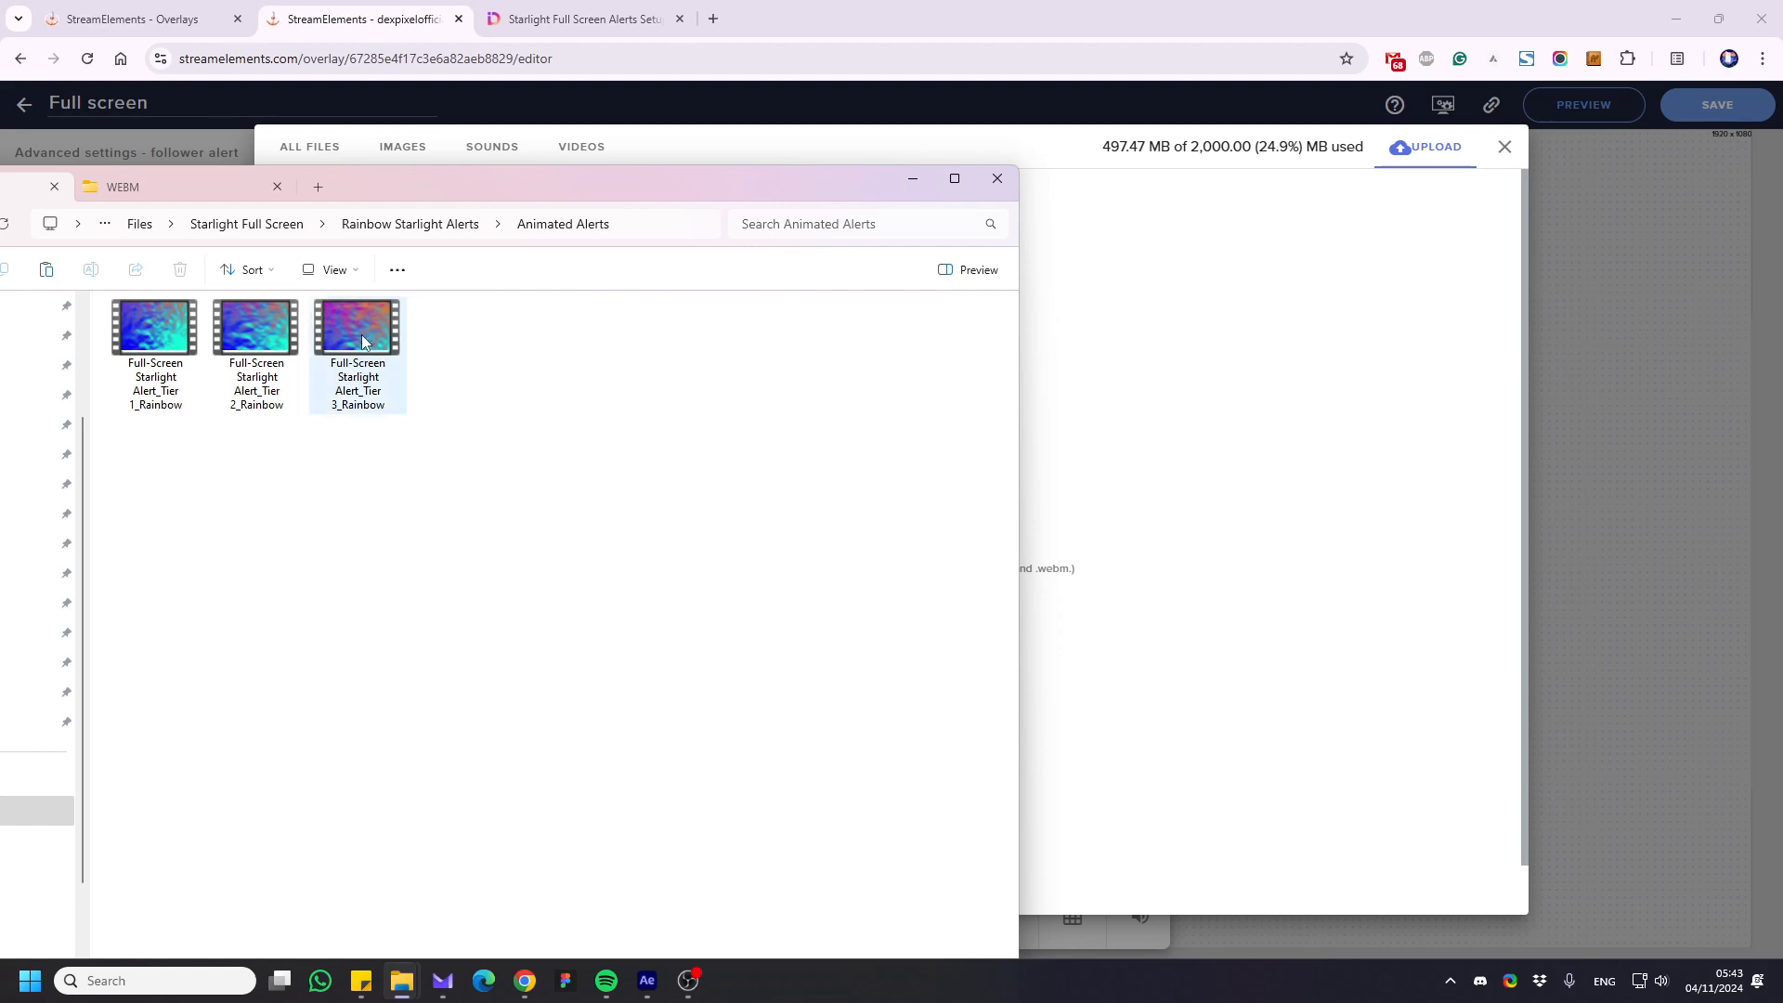
left_click_drag(402, 370, 1174, 589)
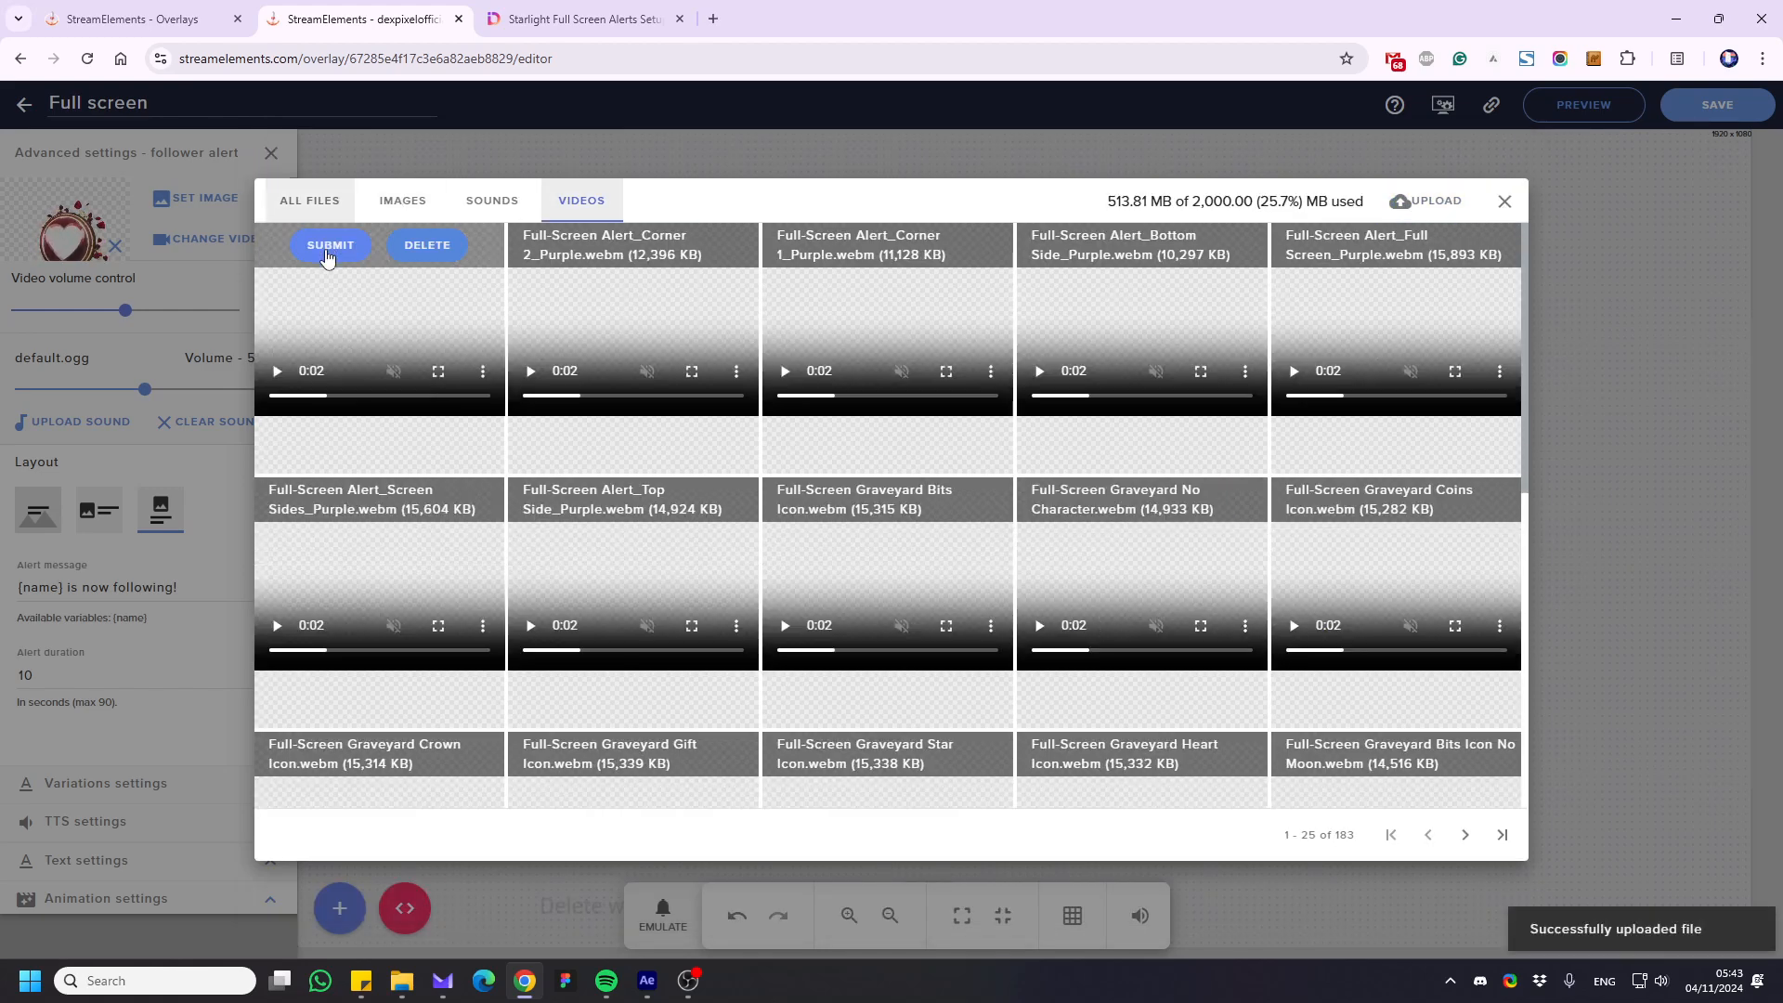
left_click(329, 247)
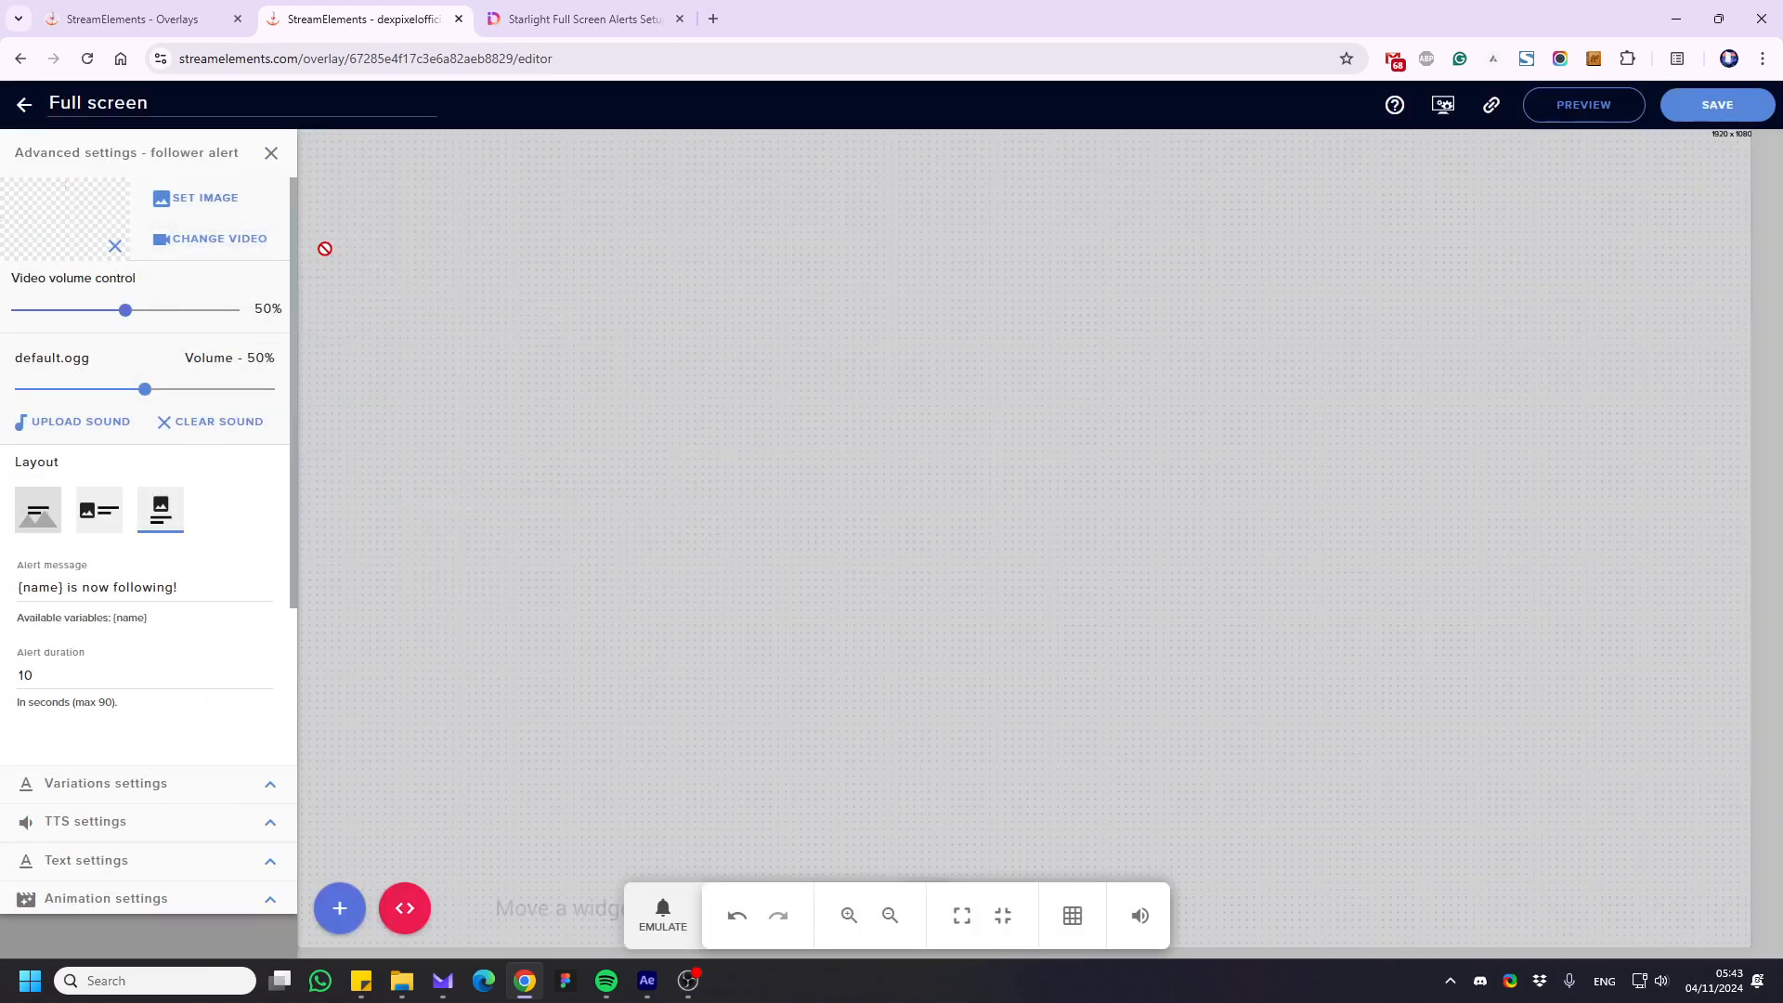
left_click(663, 915)
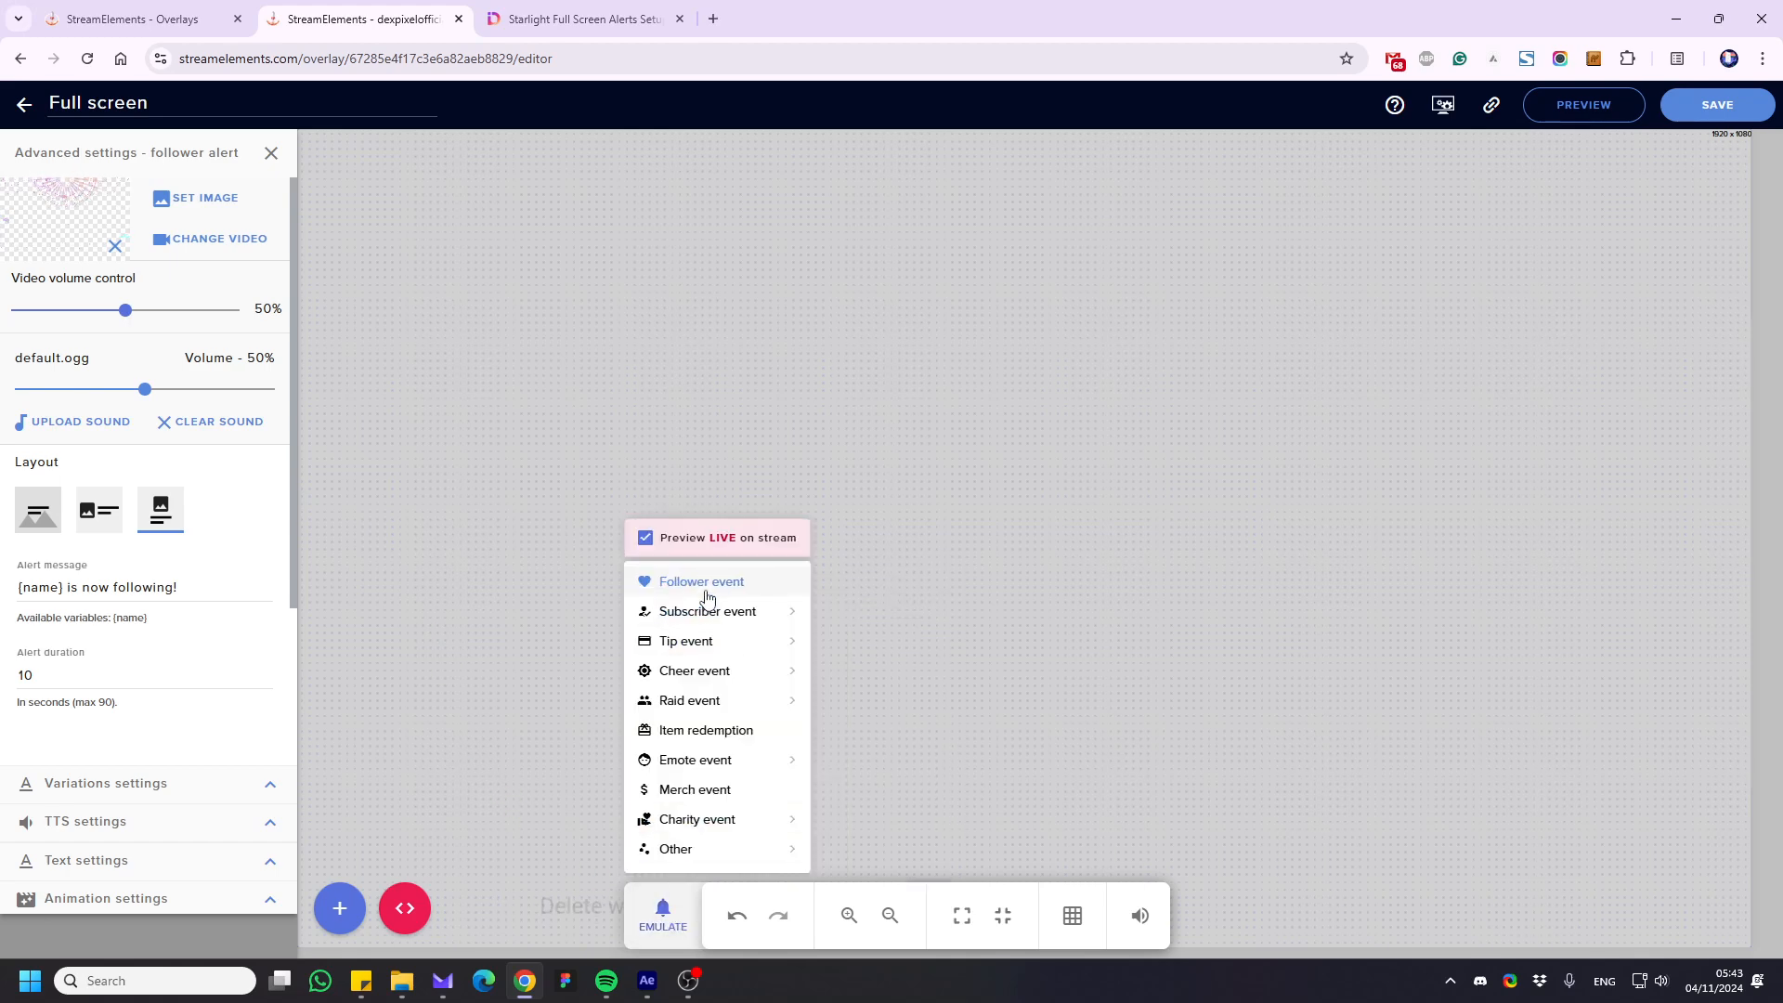
left_click(494, 630)
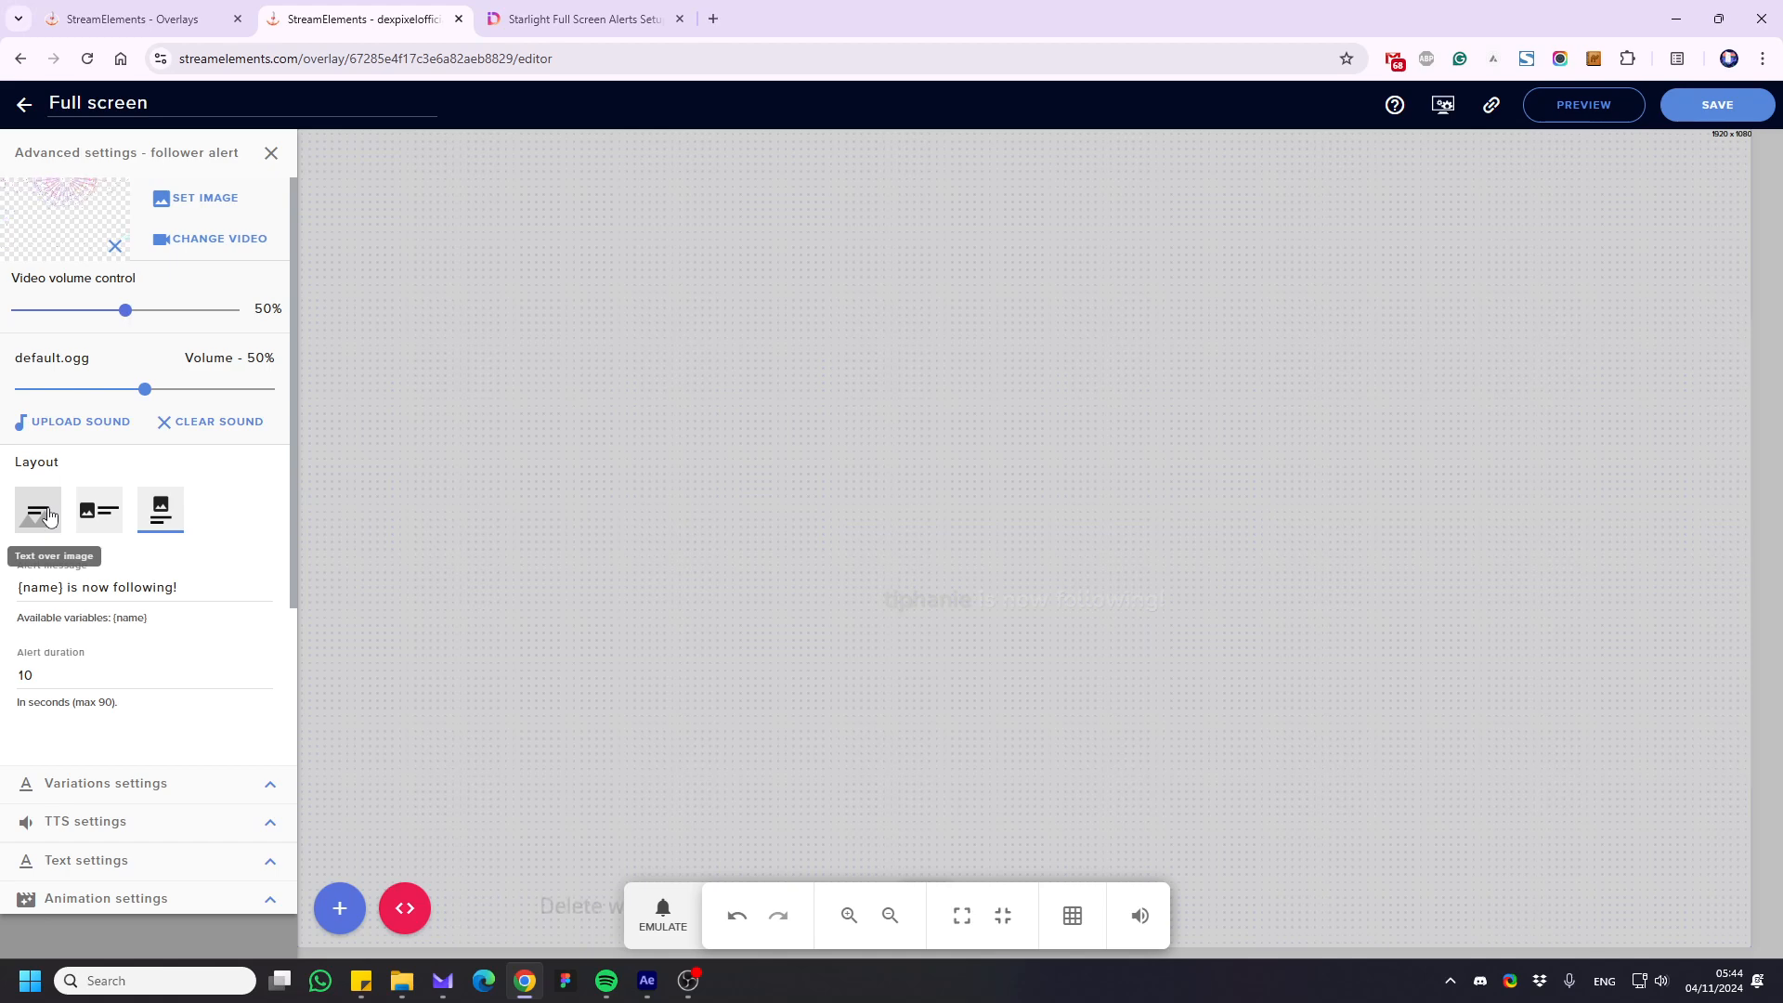
Change the follower alert's layout to text over image and emulate a follower event to check it
left_click(49, 518)
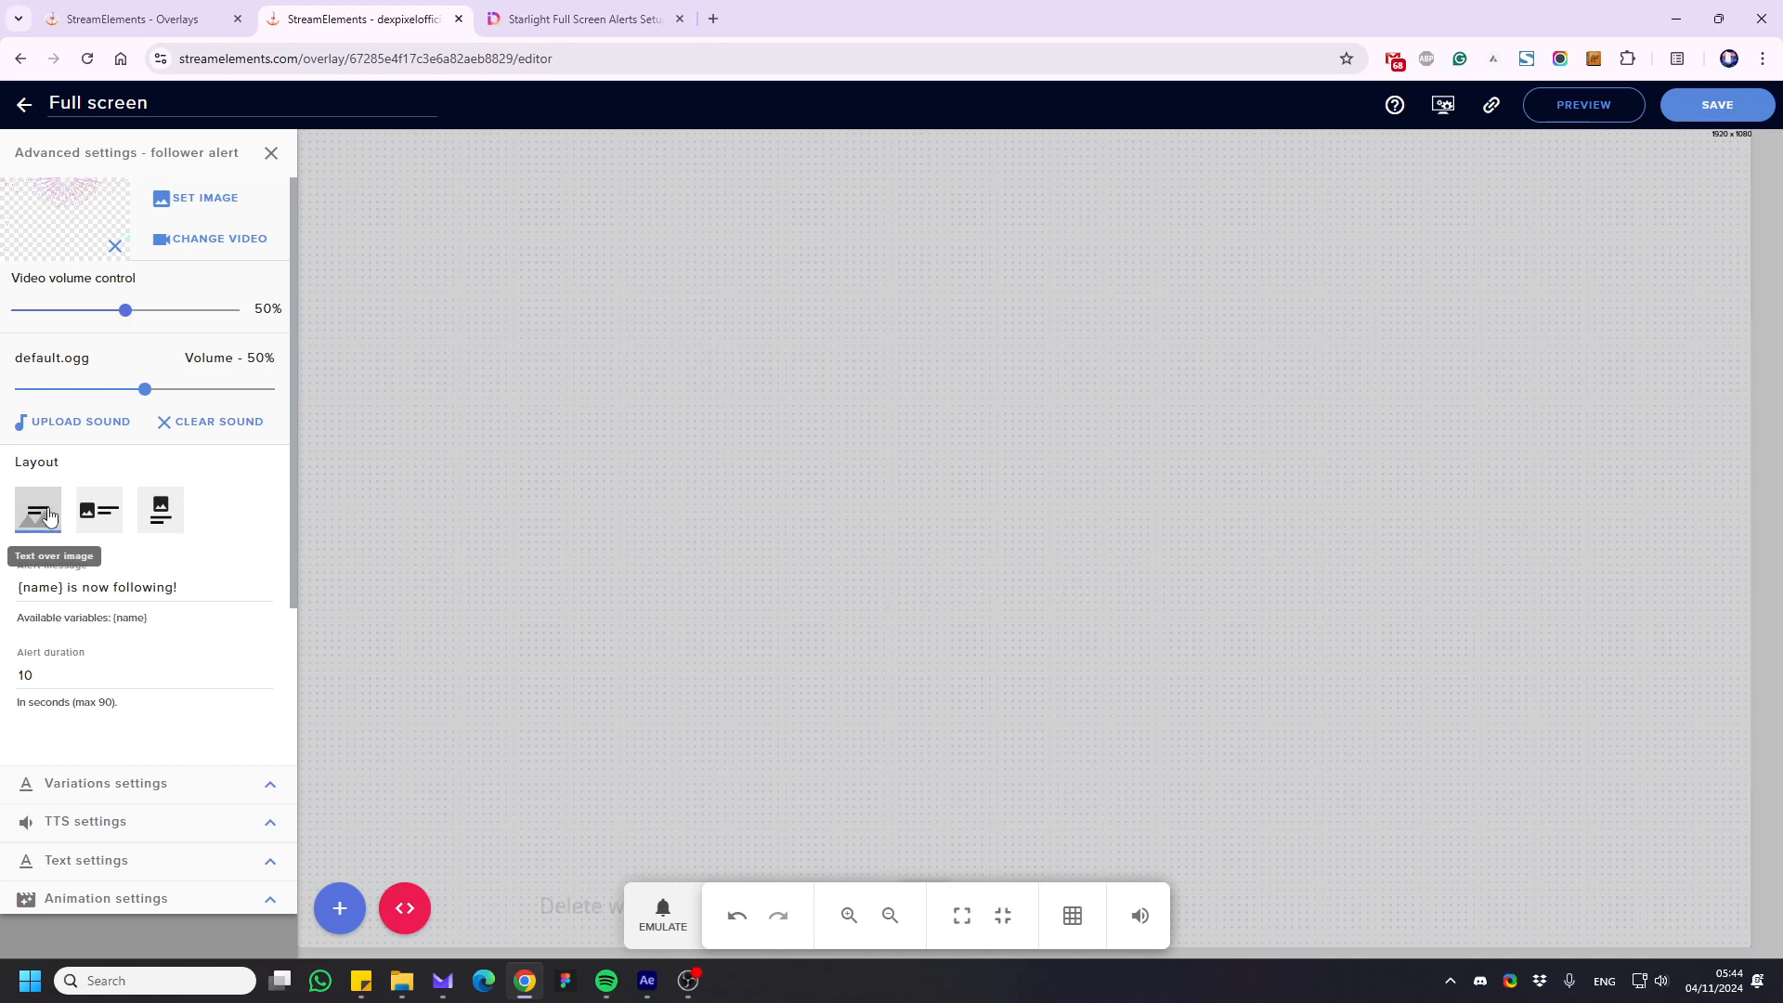
left_click(659, 908)
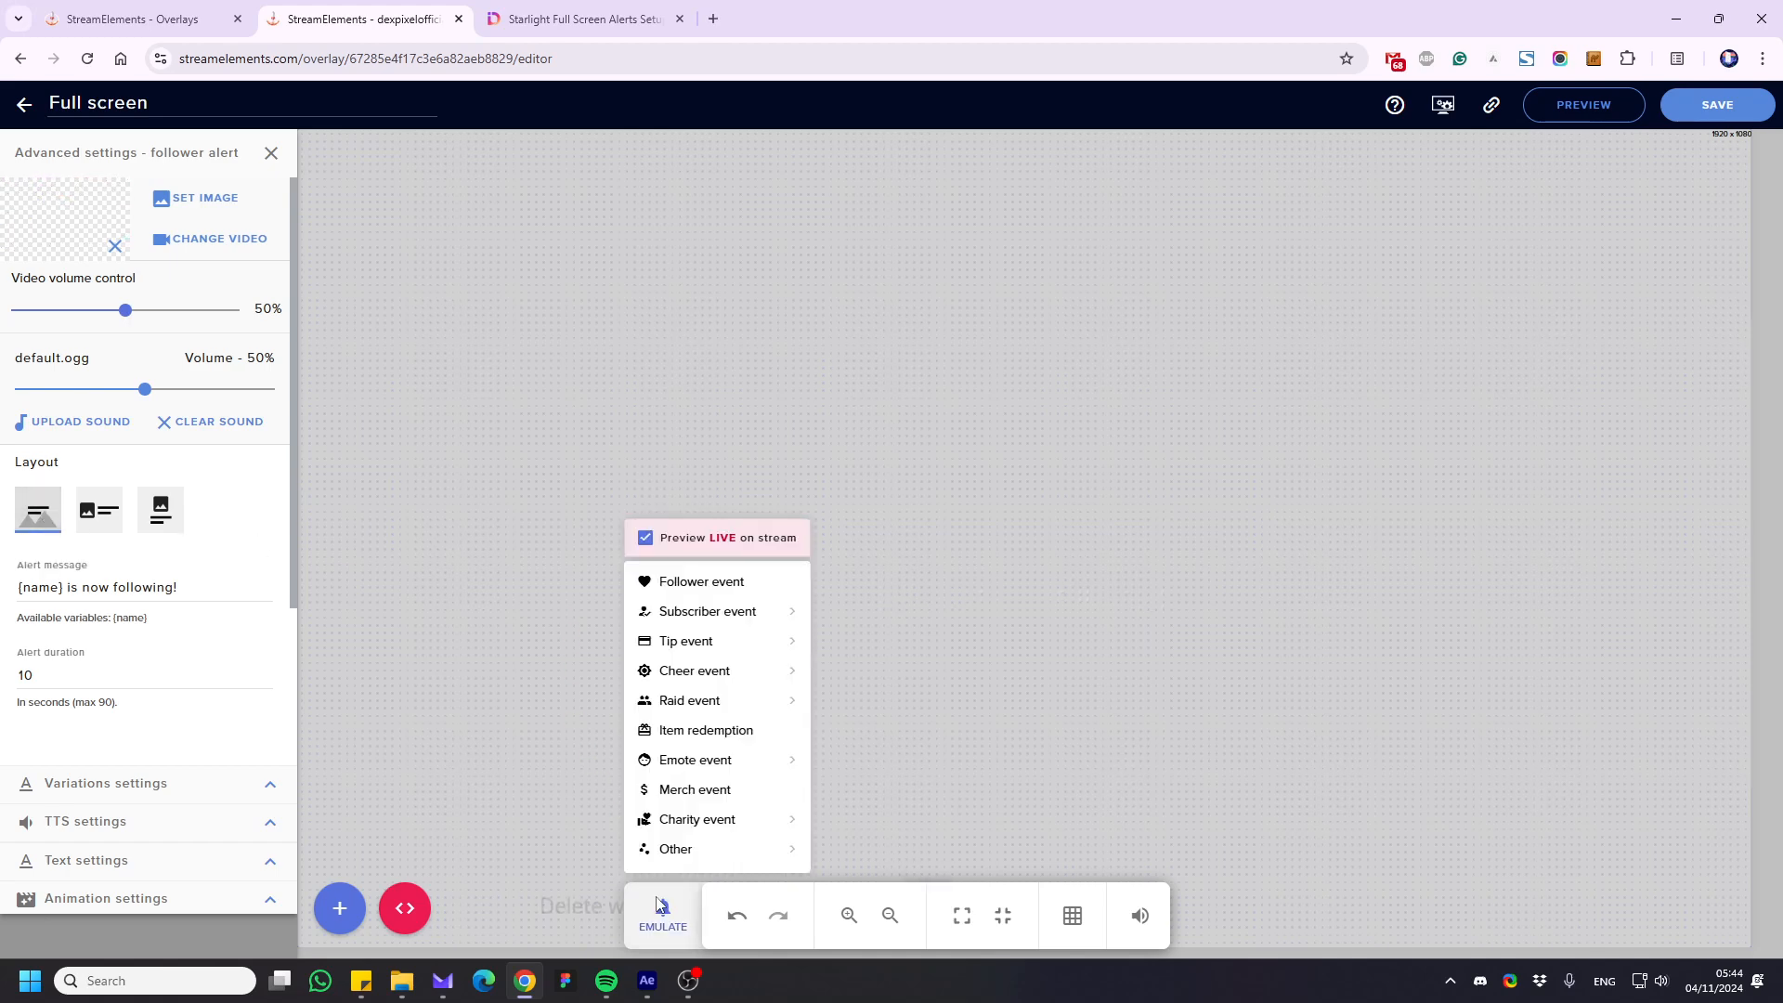
left_click(693, 584)
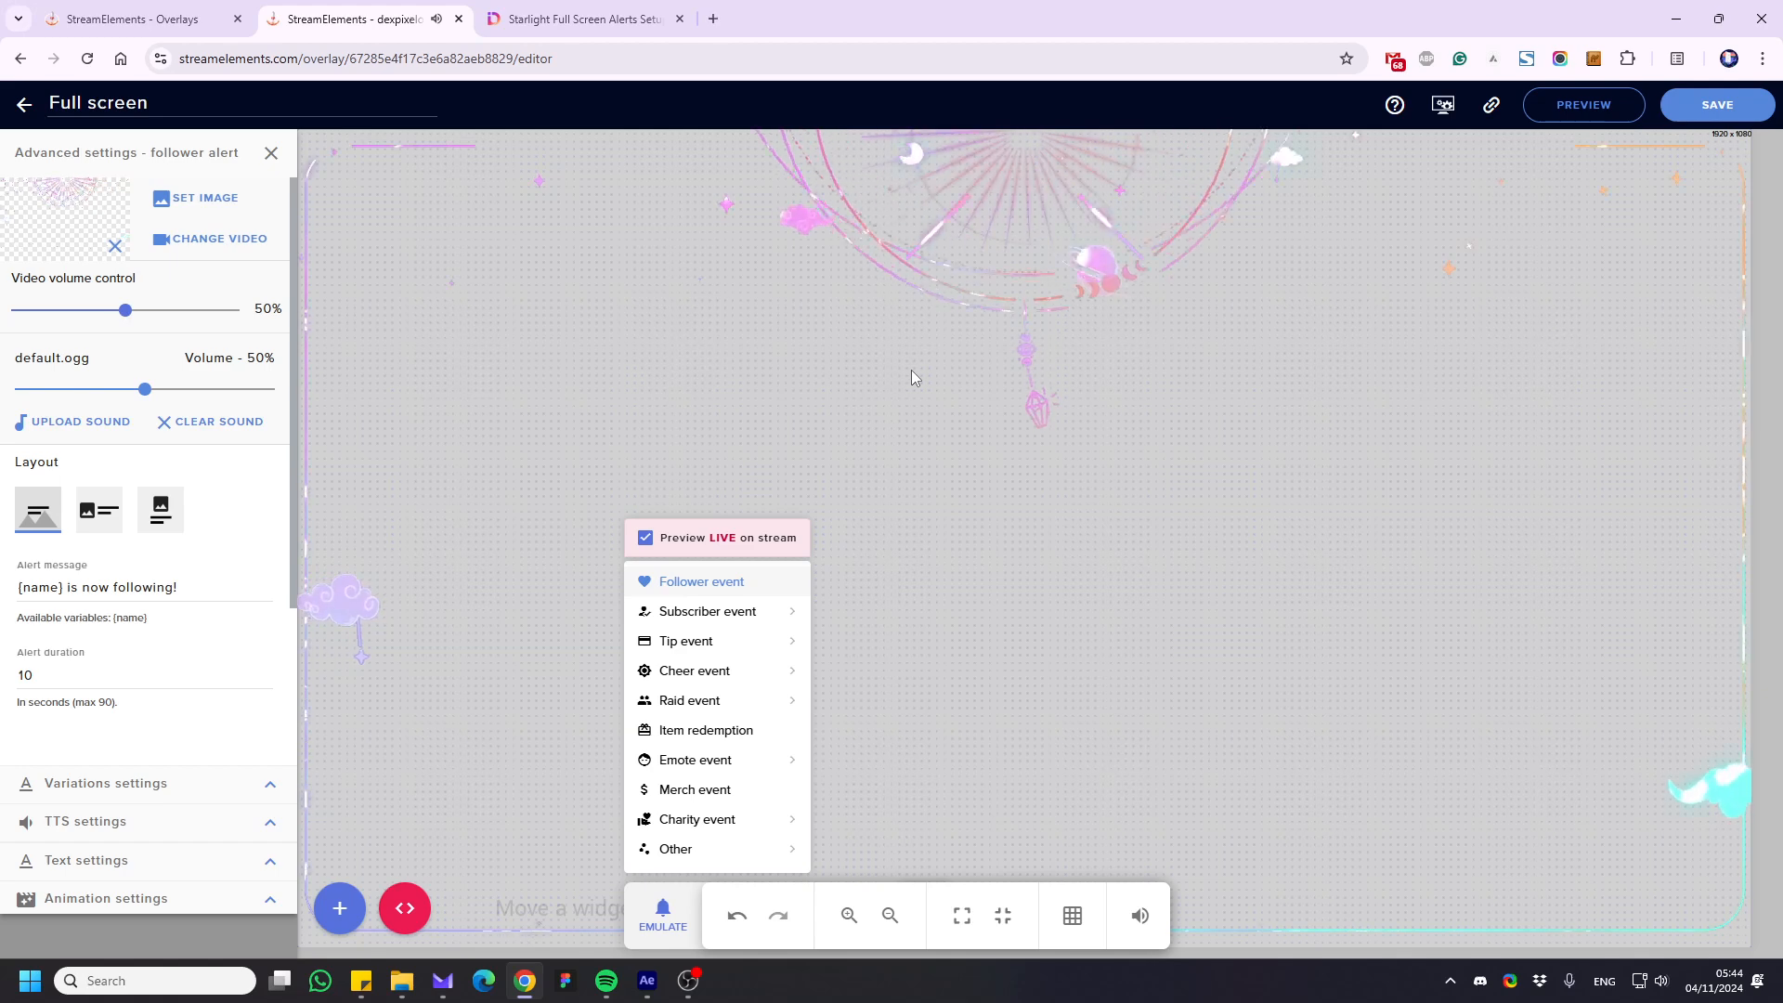
left_click(912, 370)
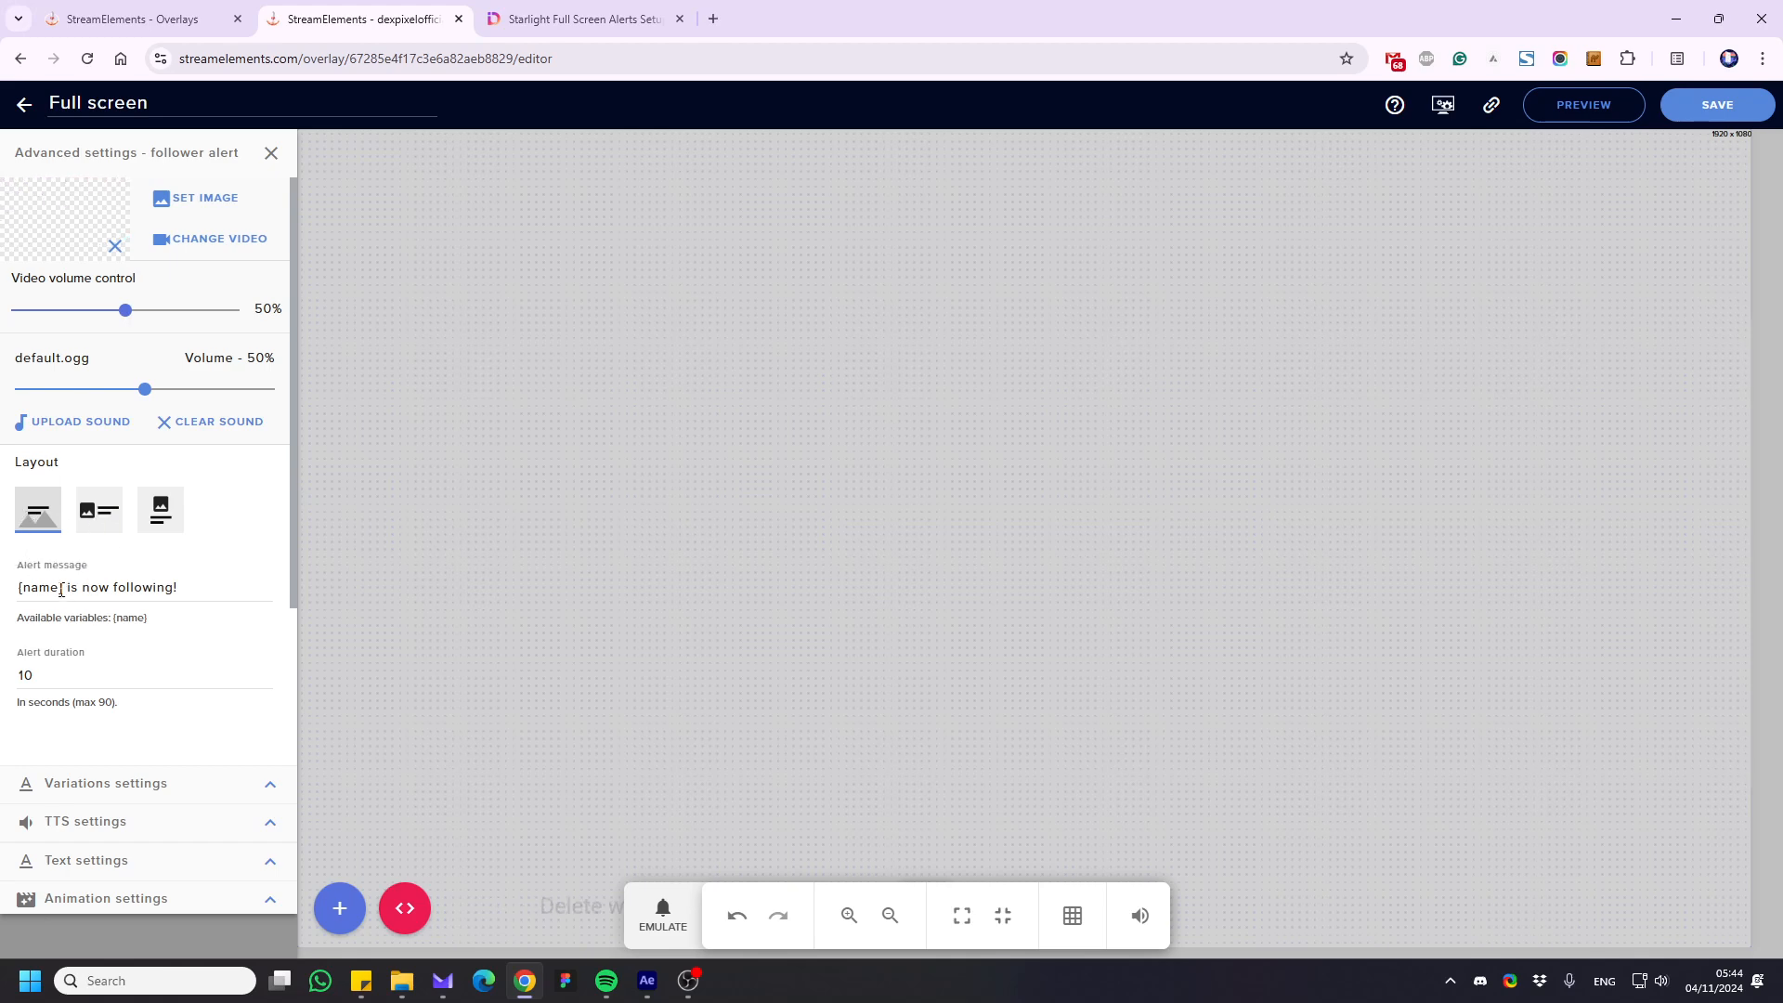
left_click(202, 584)
left_click_drag(202, 587, 66, 585)
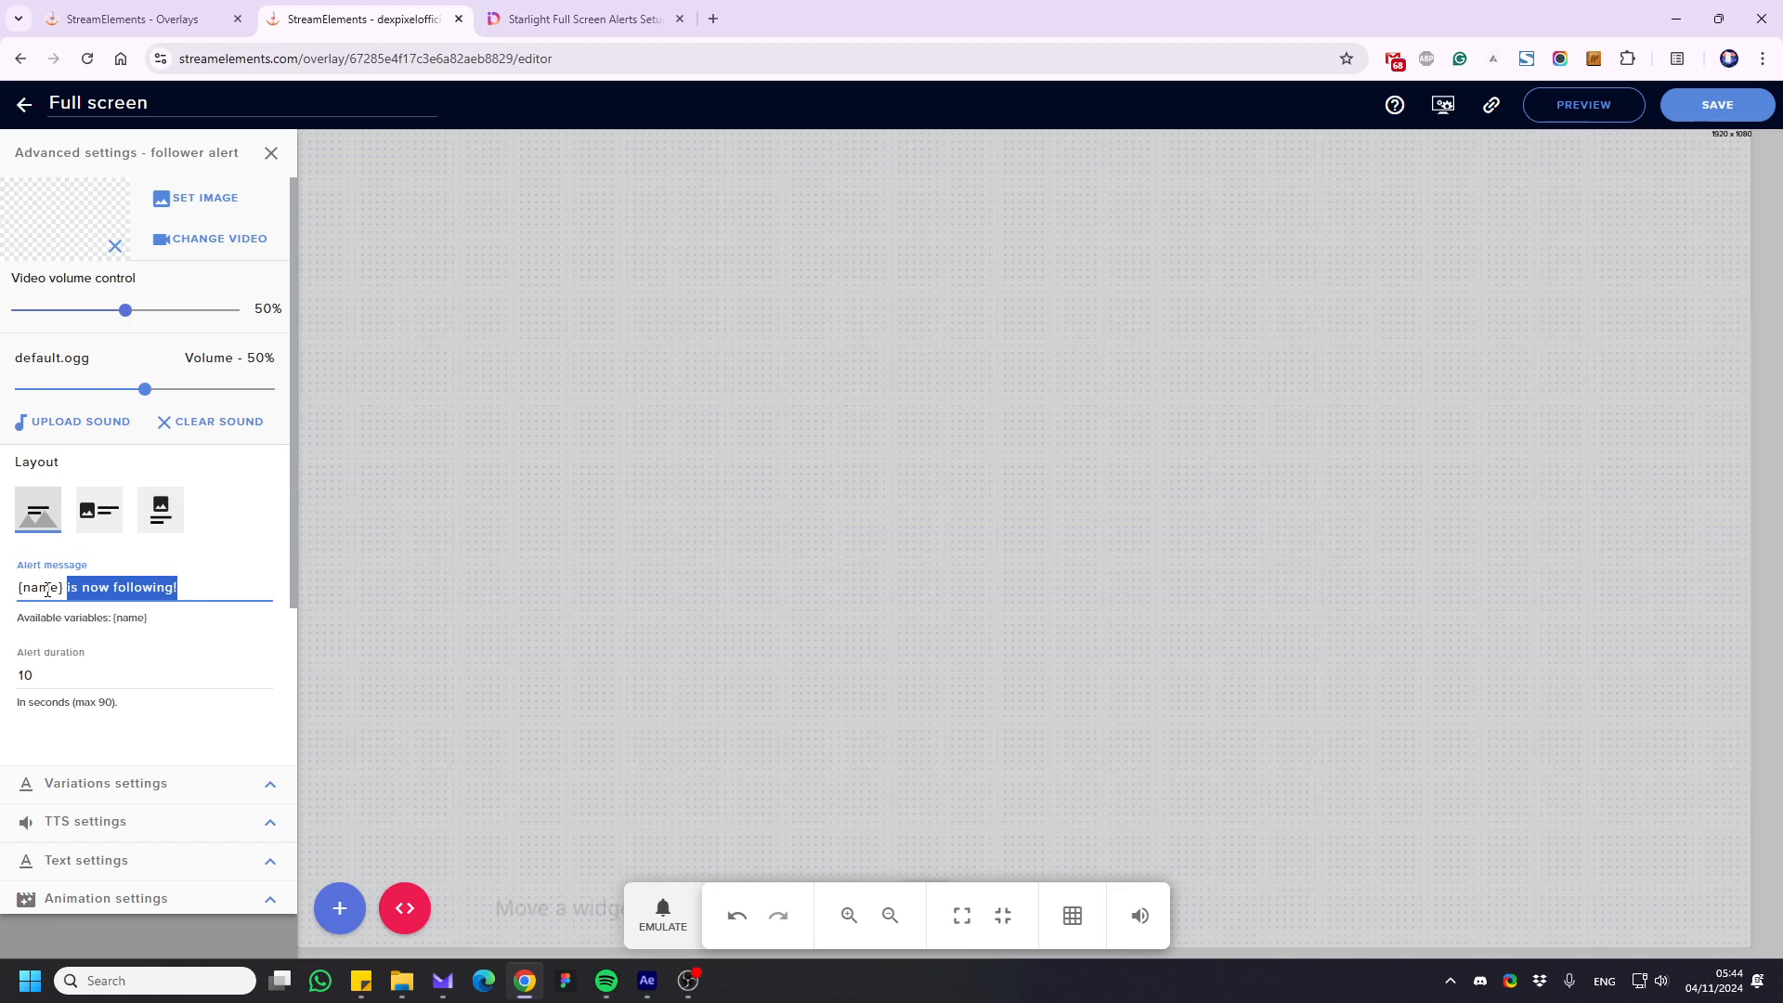
left_click_drag(203, 588, 76, 583)
Set the follower alert's duration to 8 seconds
double_click(264, 681)
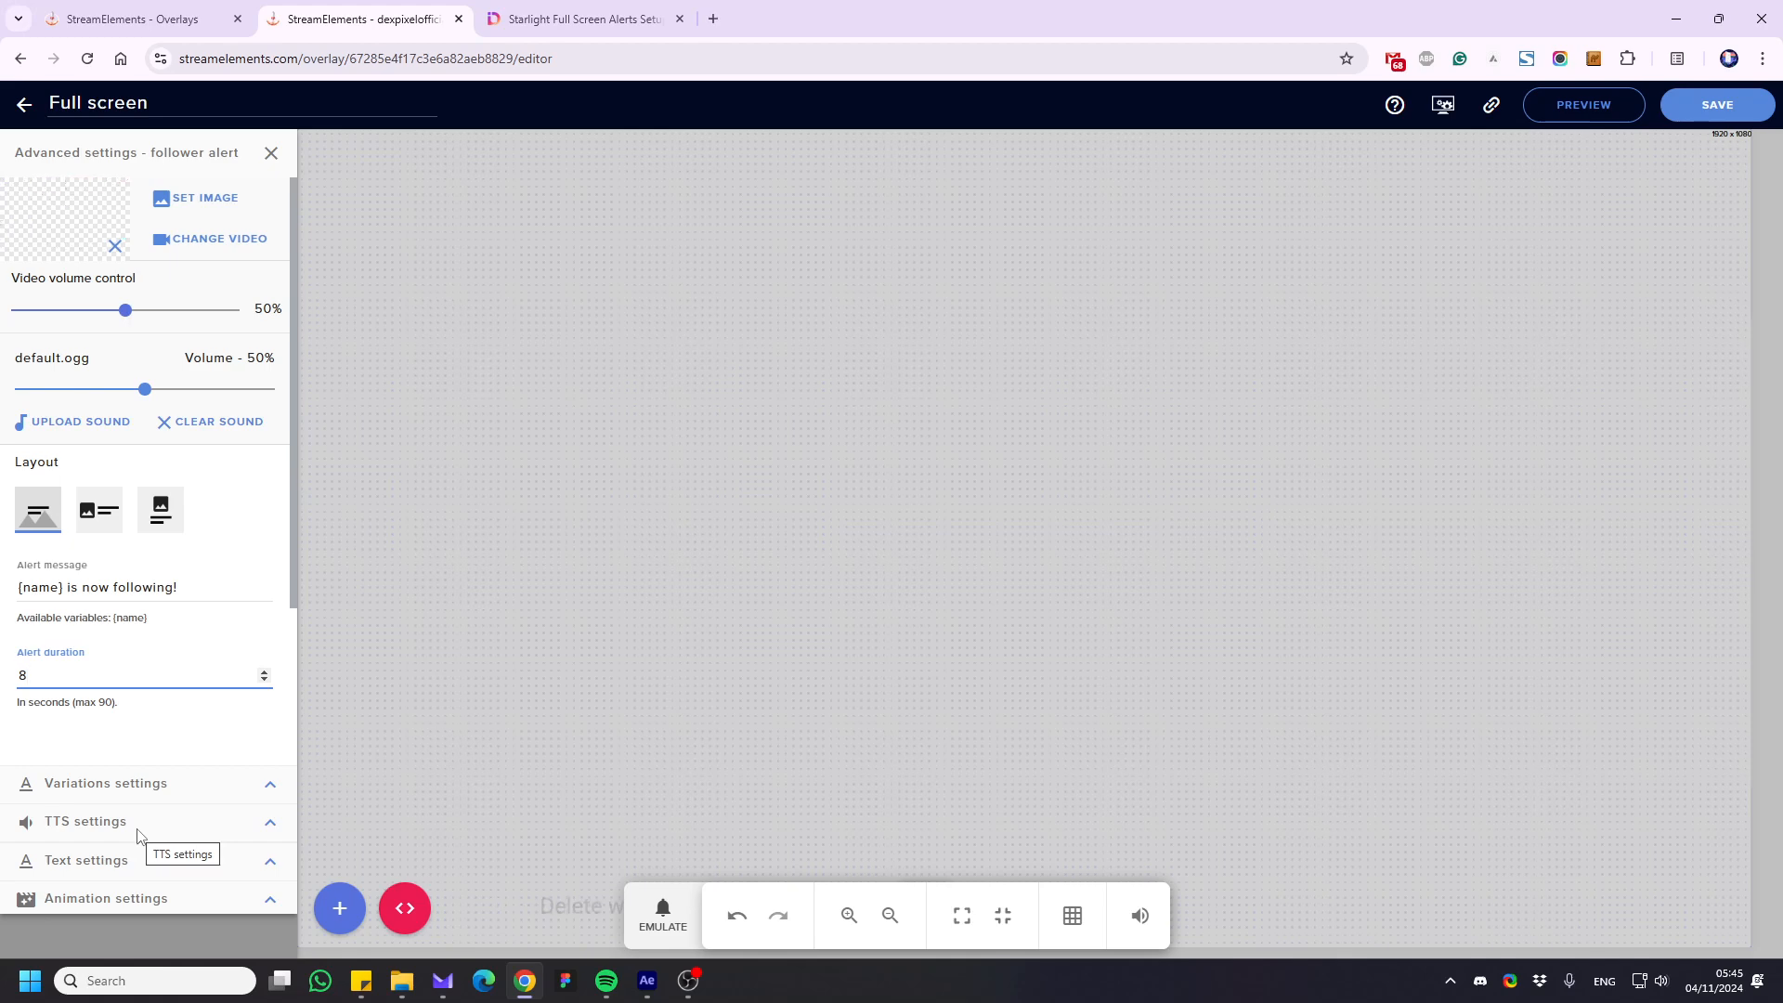
Set the follower alert's text font to Della Respira and its line height to 1
left_click(270, 863)
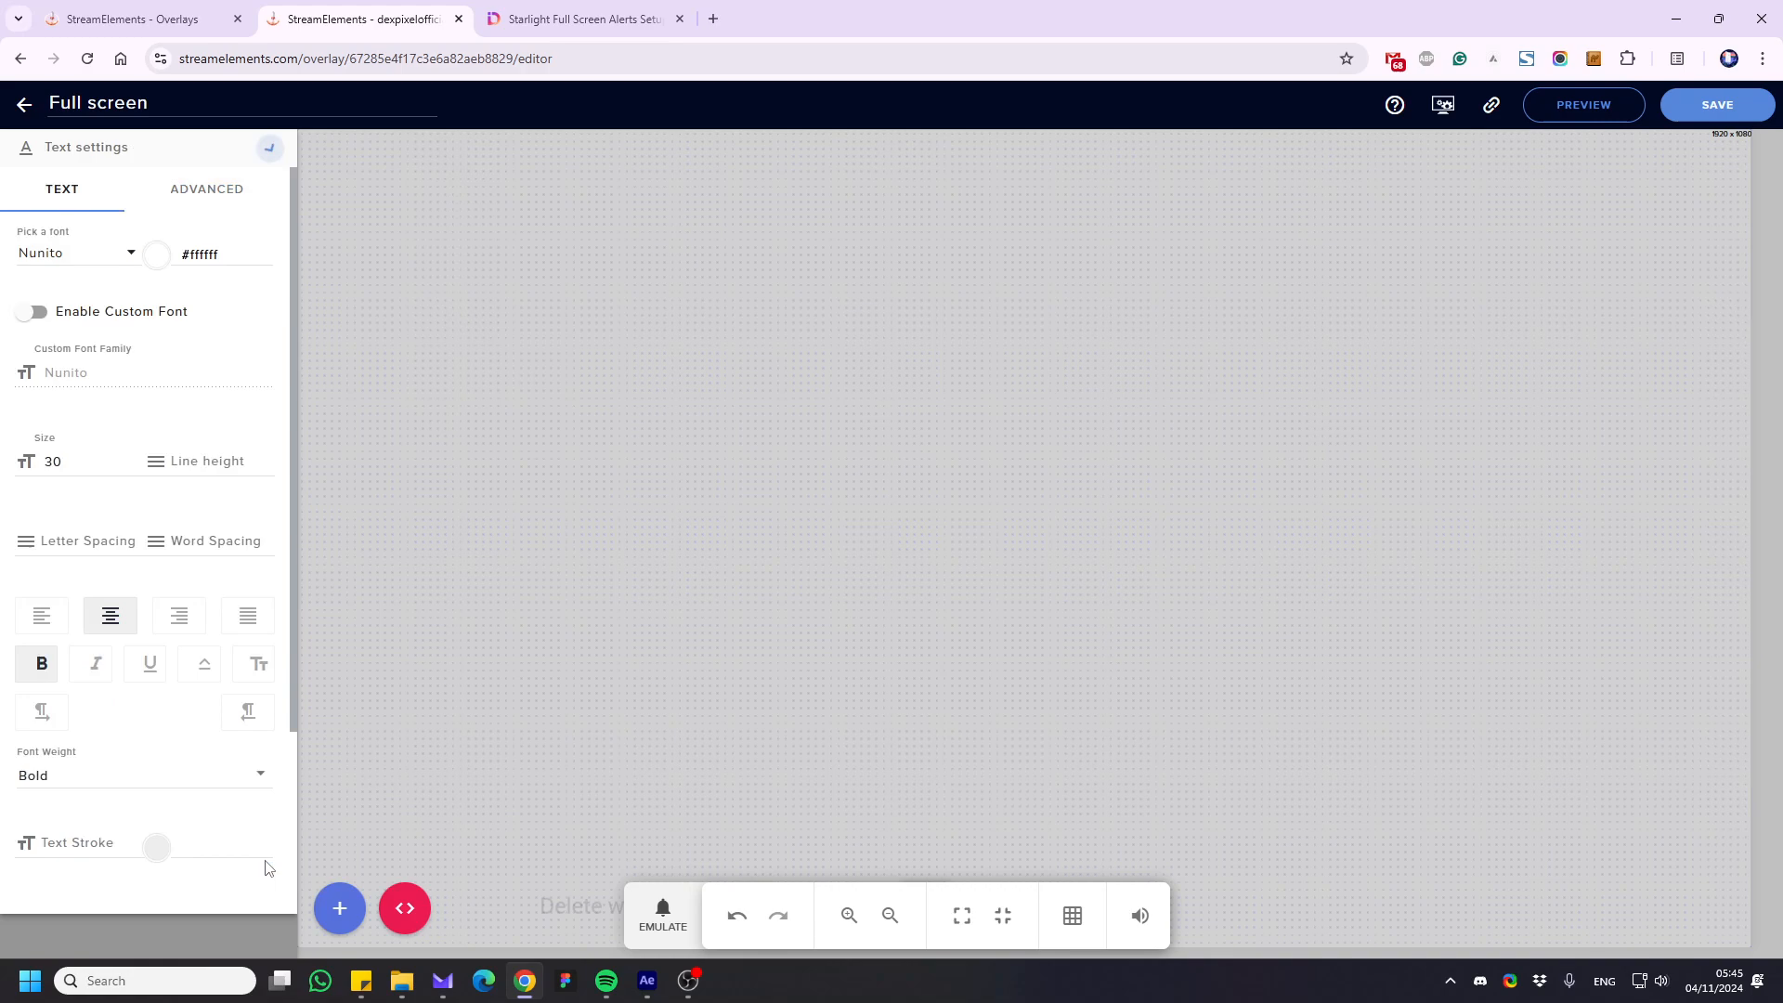
left_click(79, 260)
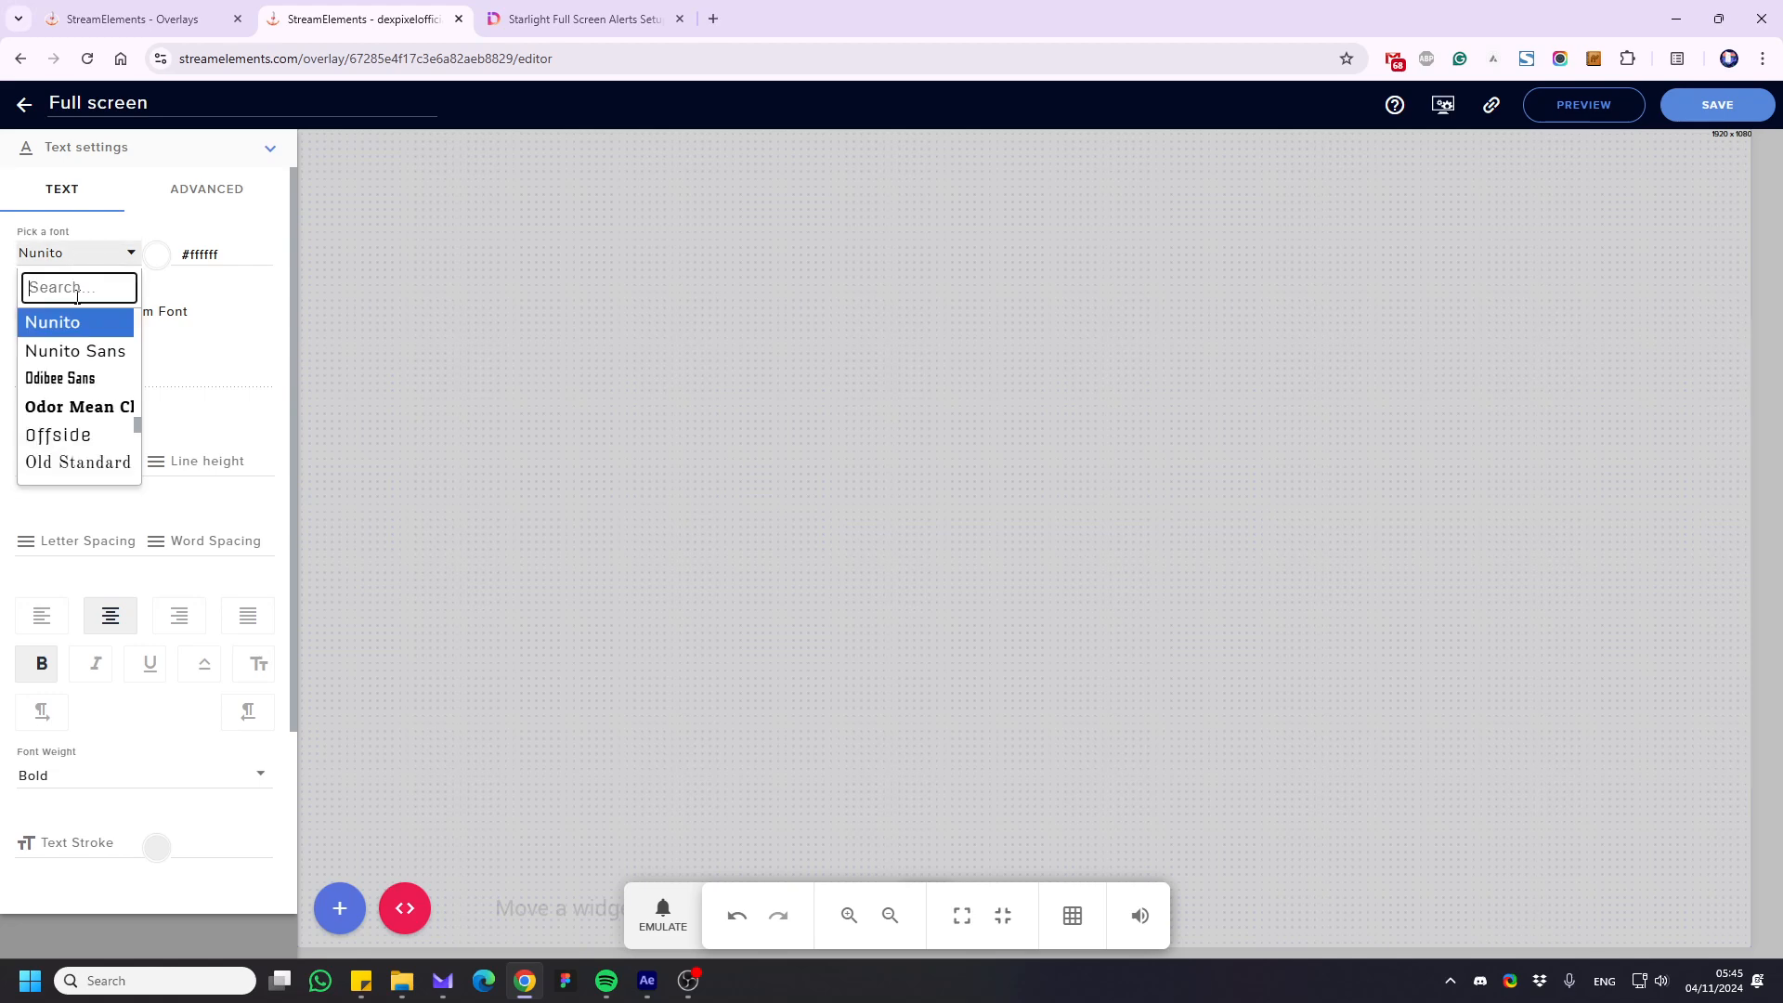
type("dell")
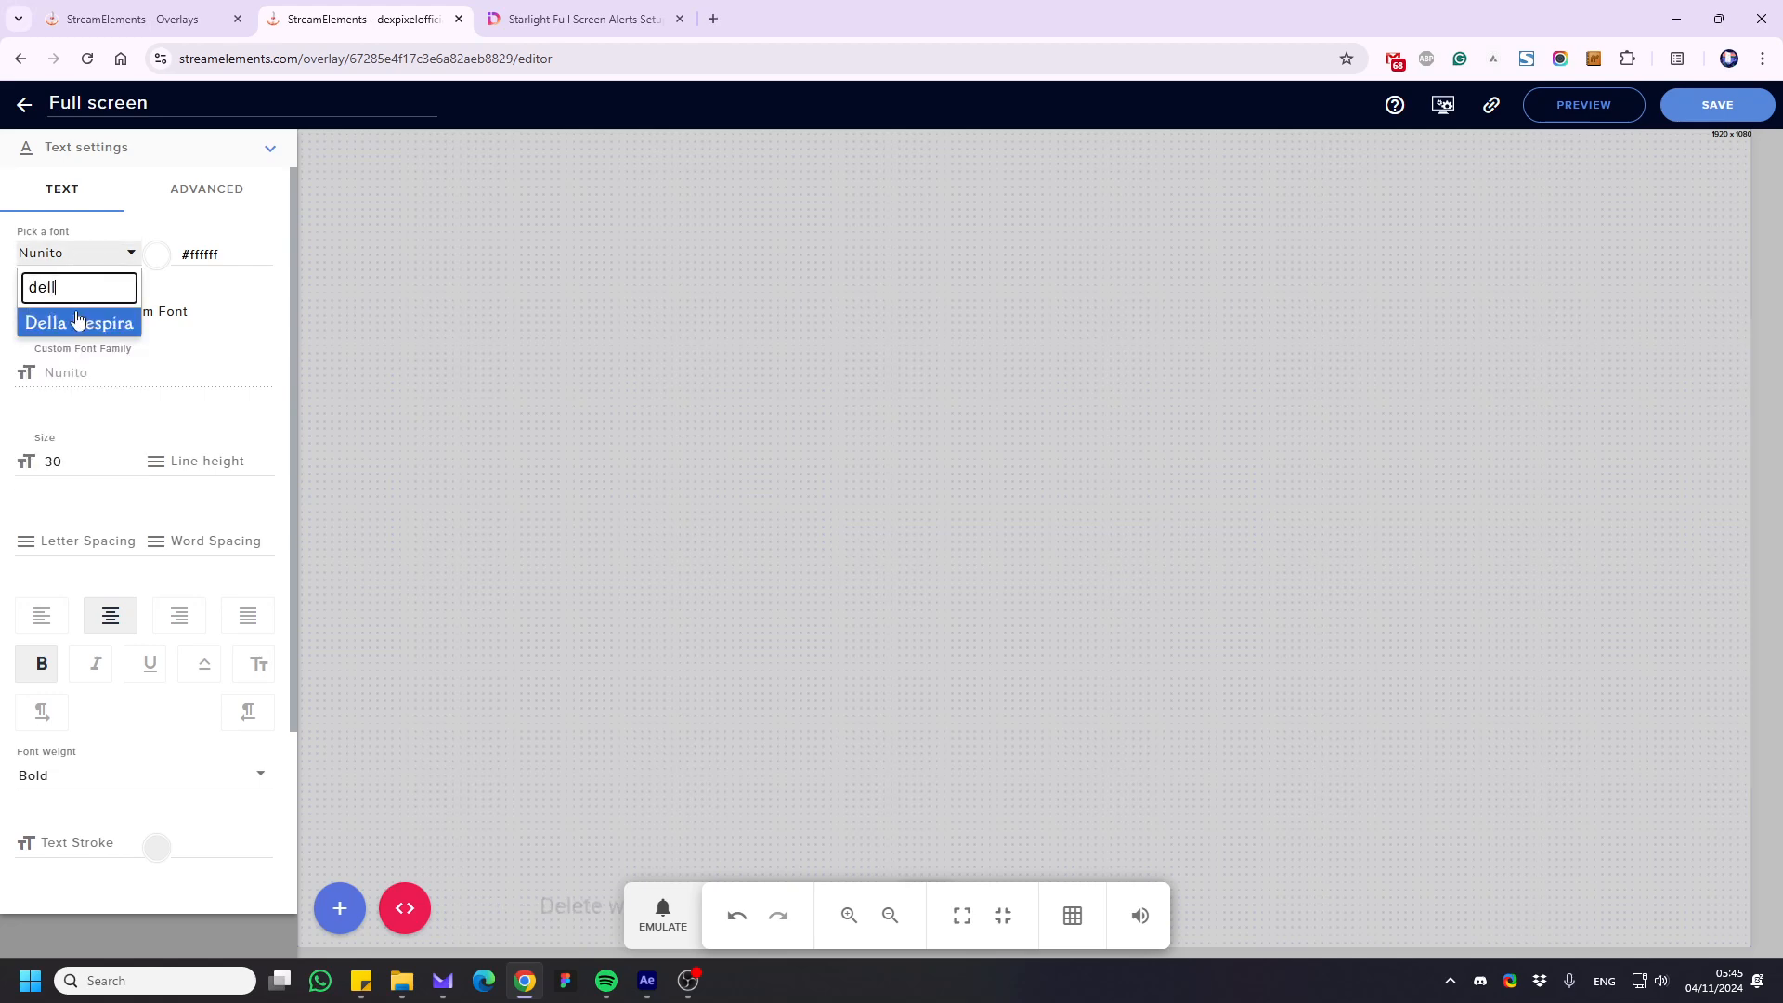
left_click(78, 322)
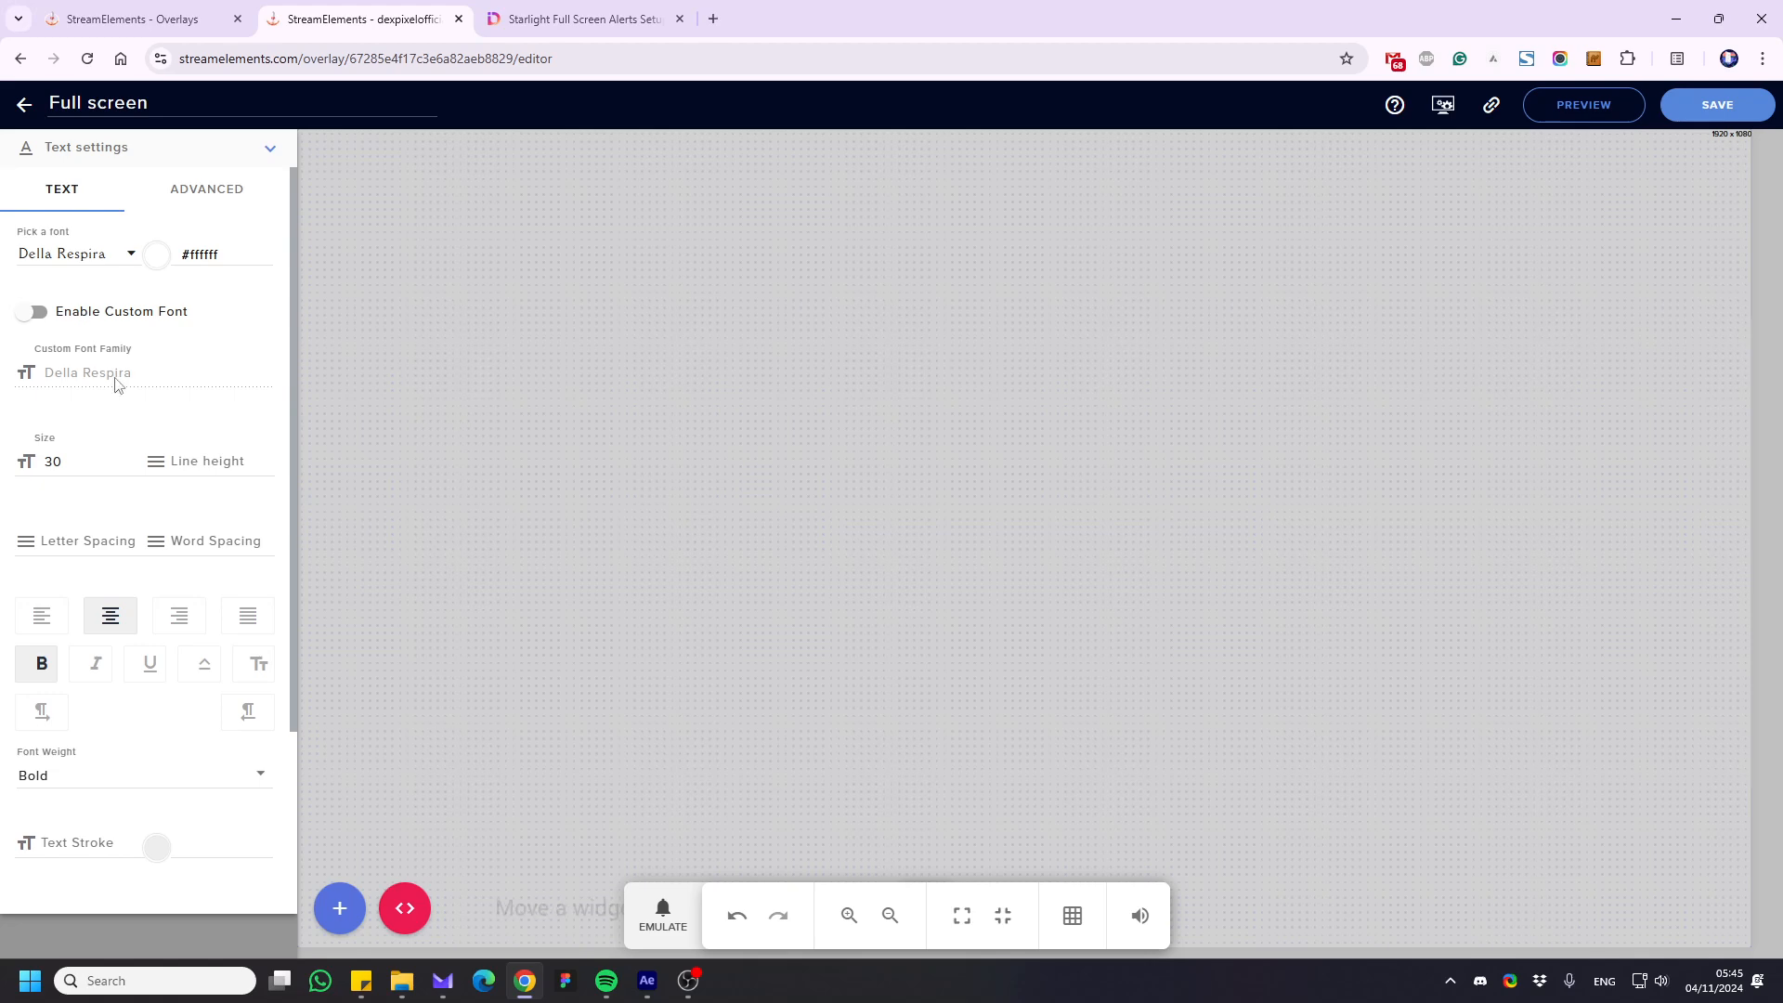
left_click(192, 463)
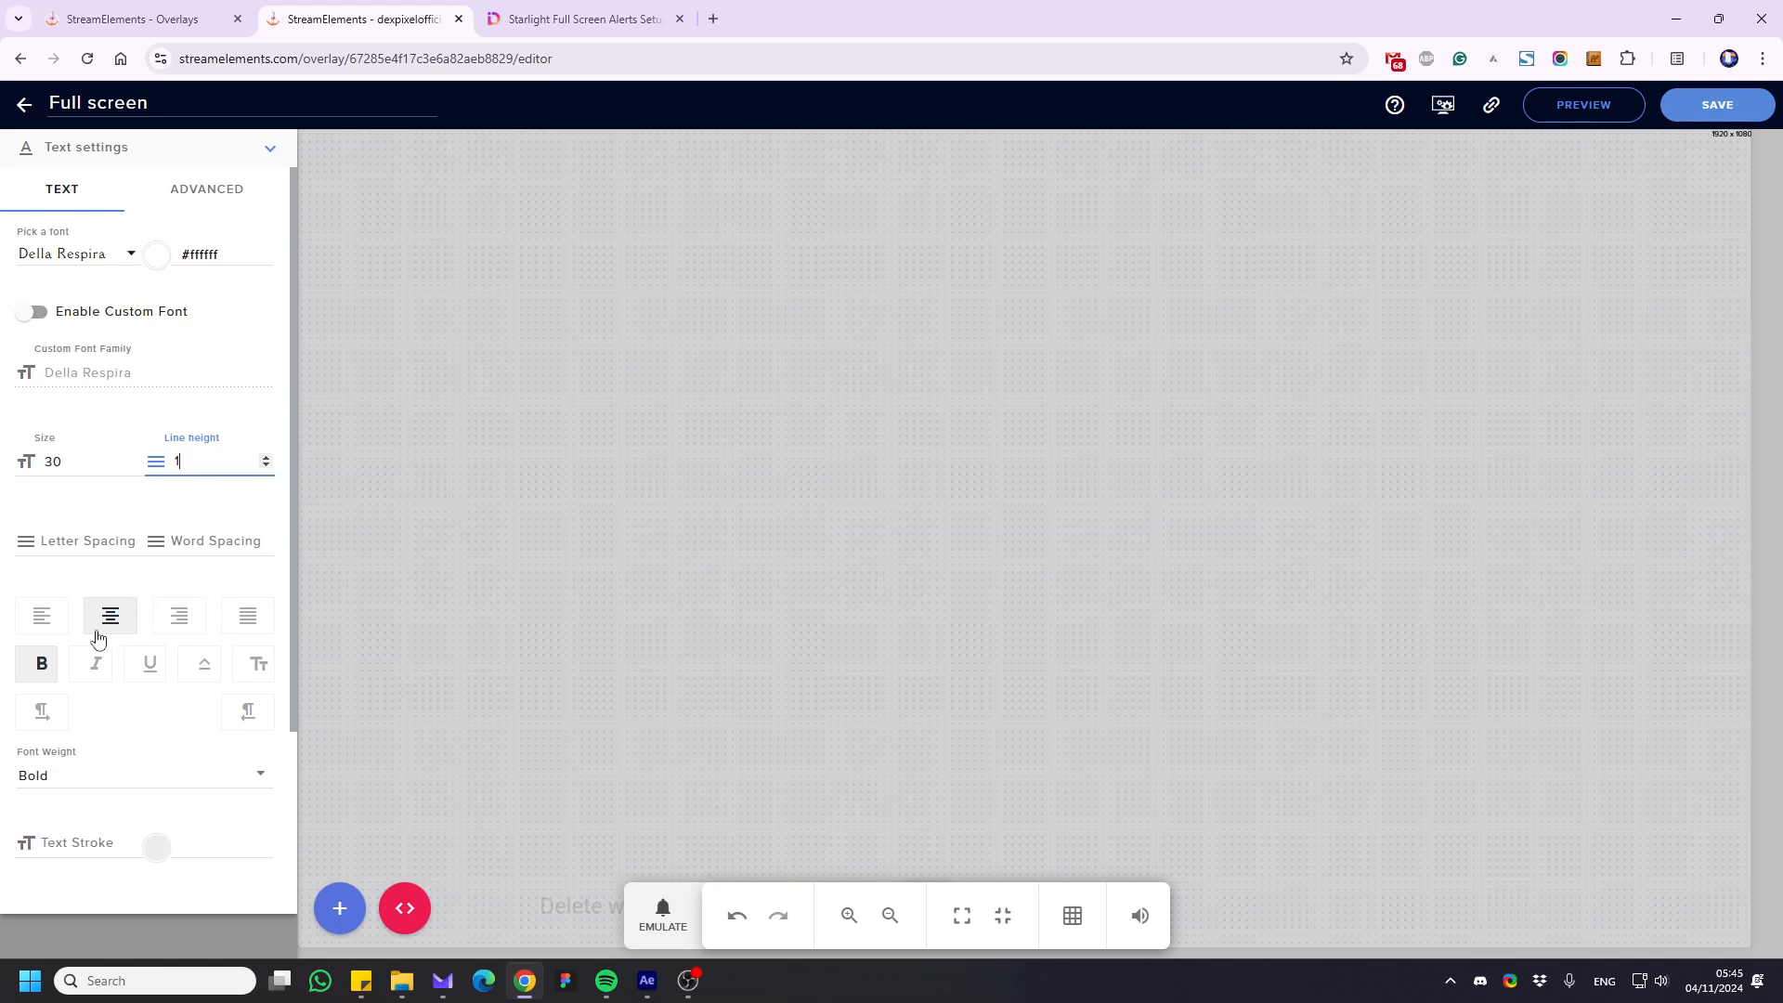
Switch the follower alert's text shadow off and on again to reset it to rgb(0, 0, 0) 1px 1px 1px
scroll(40, 673, "down", 1)
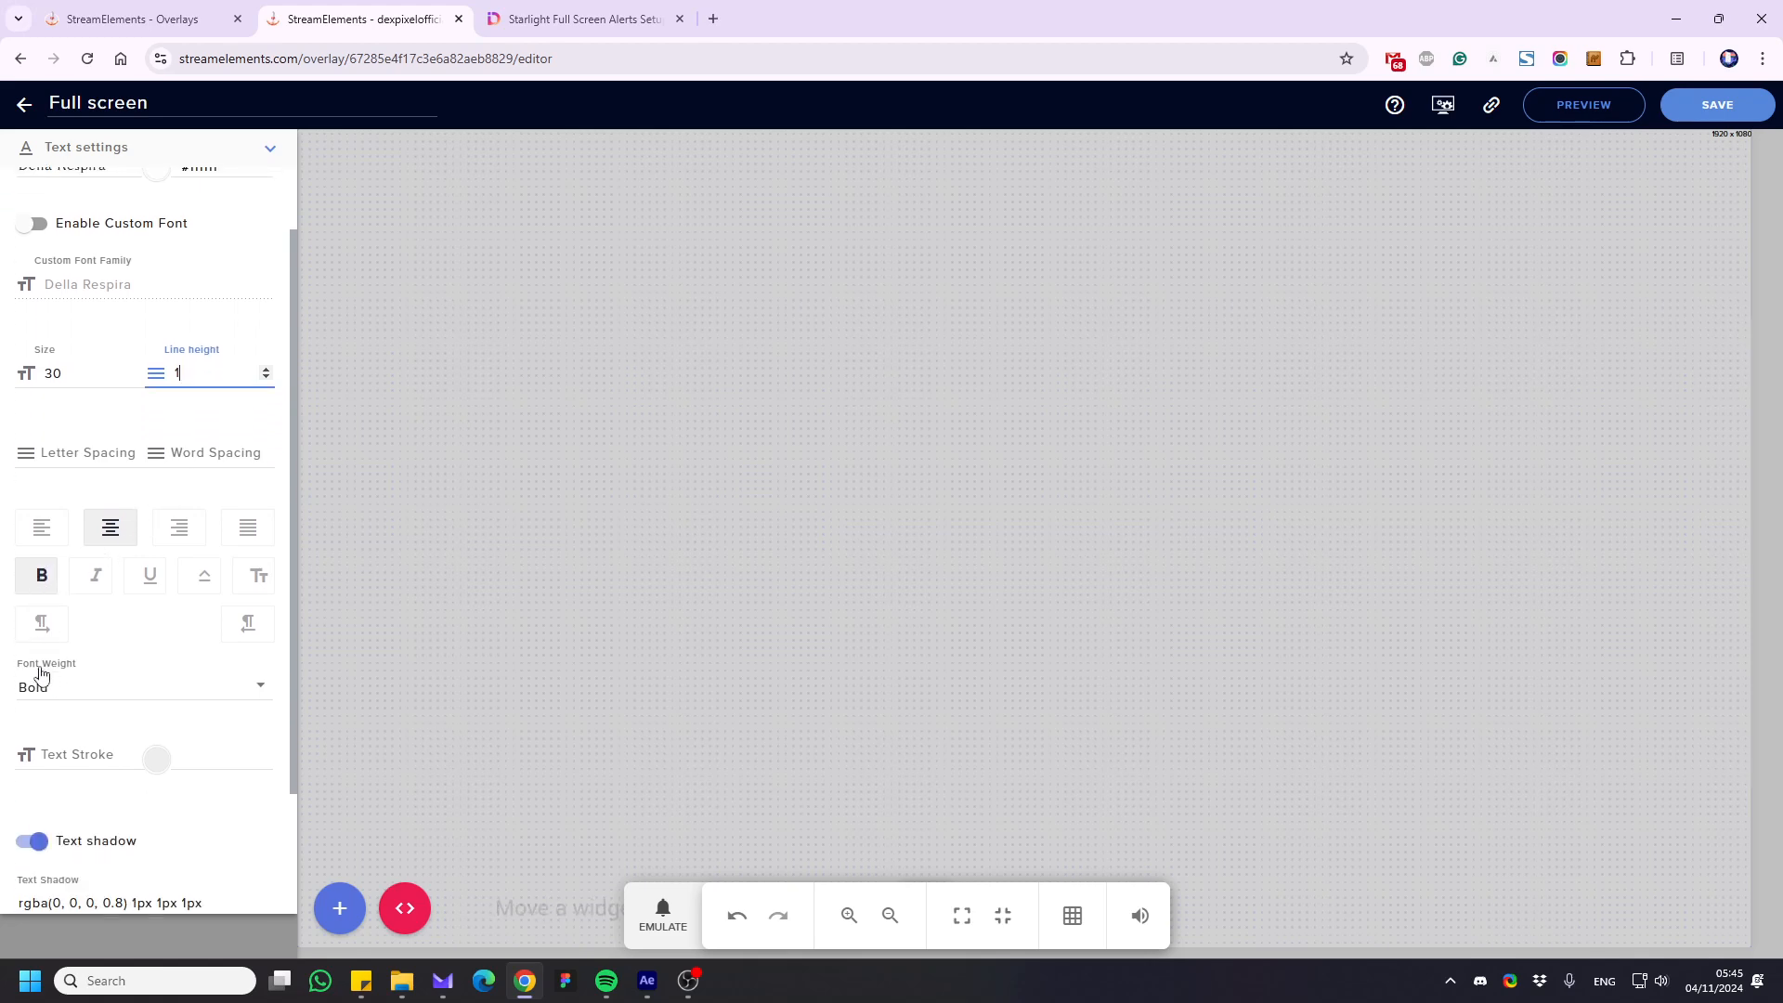
left_click(31, 838)
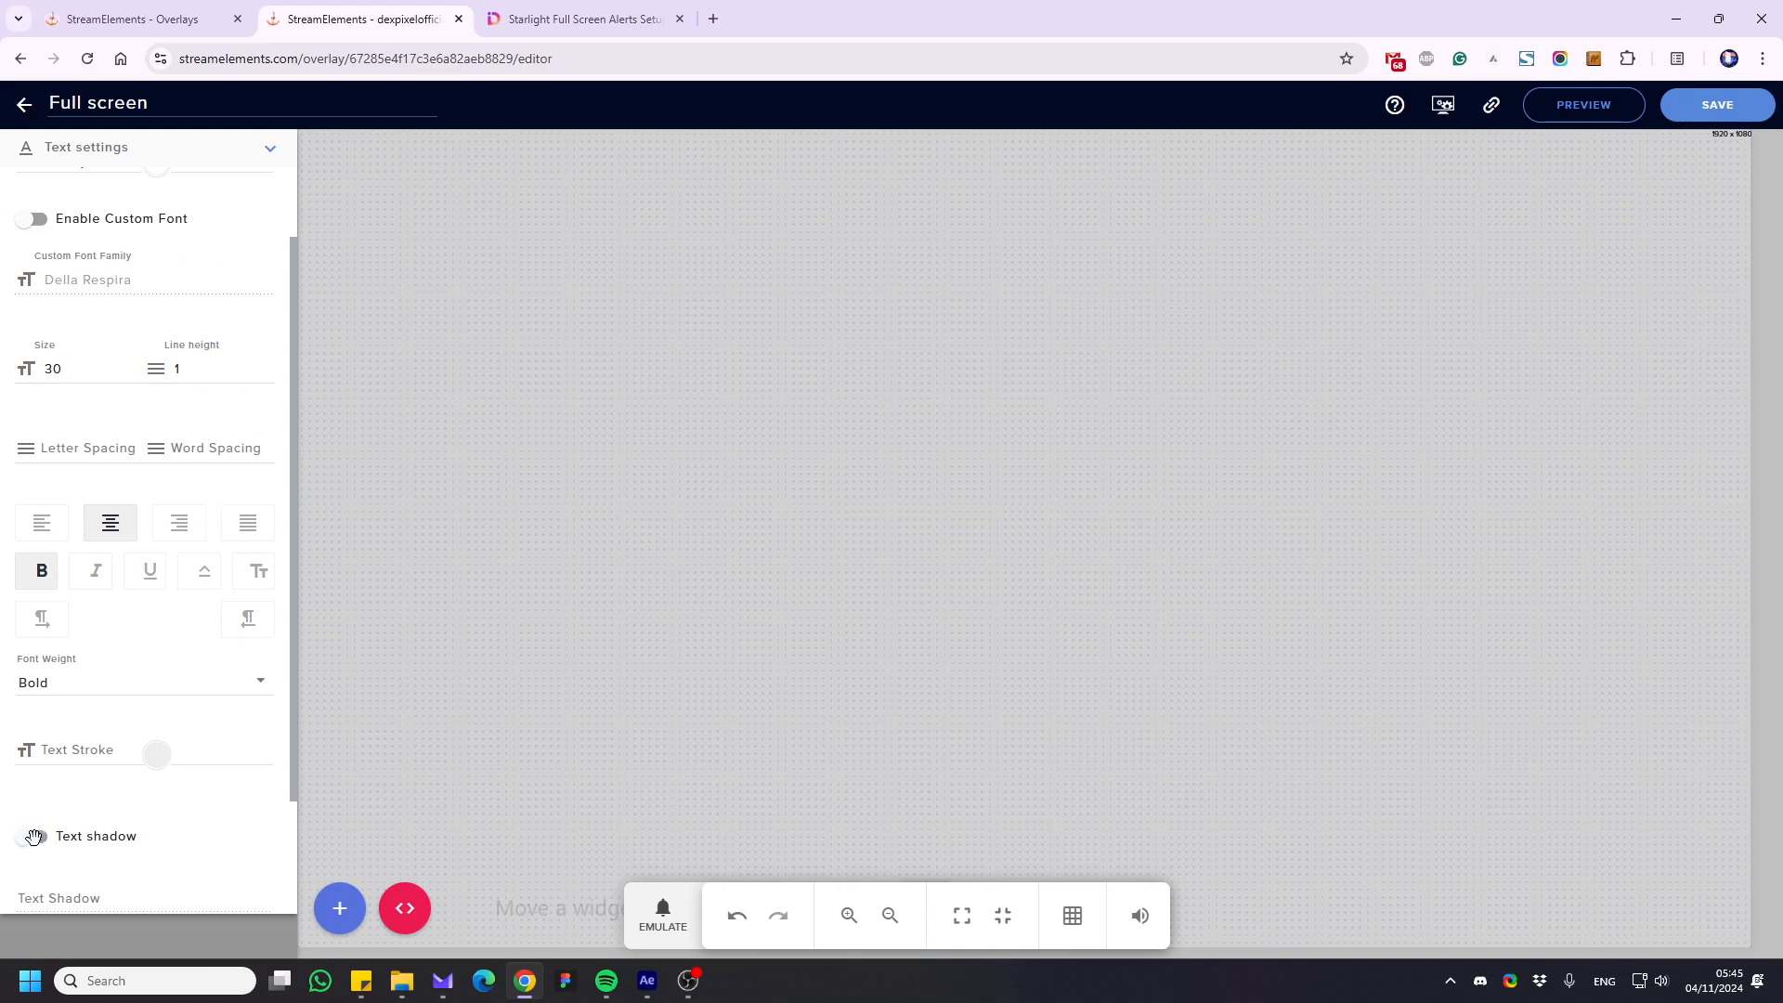
left_click(35, 838)
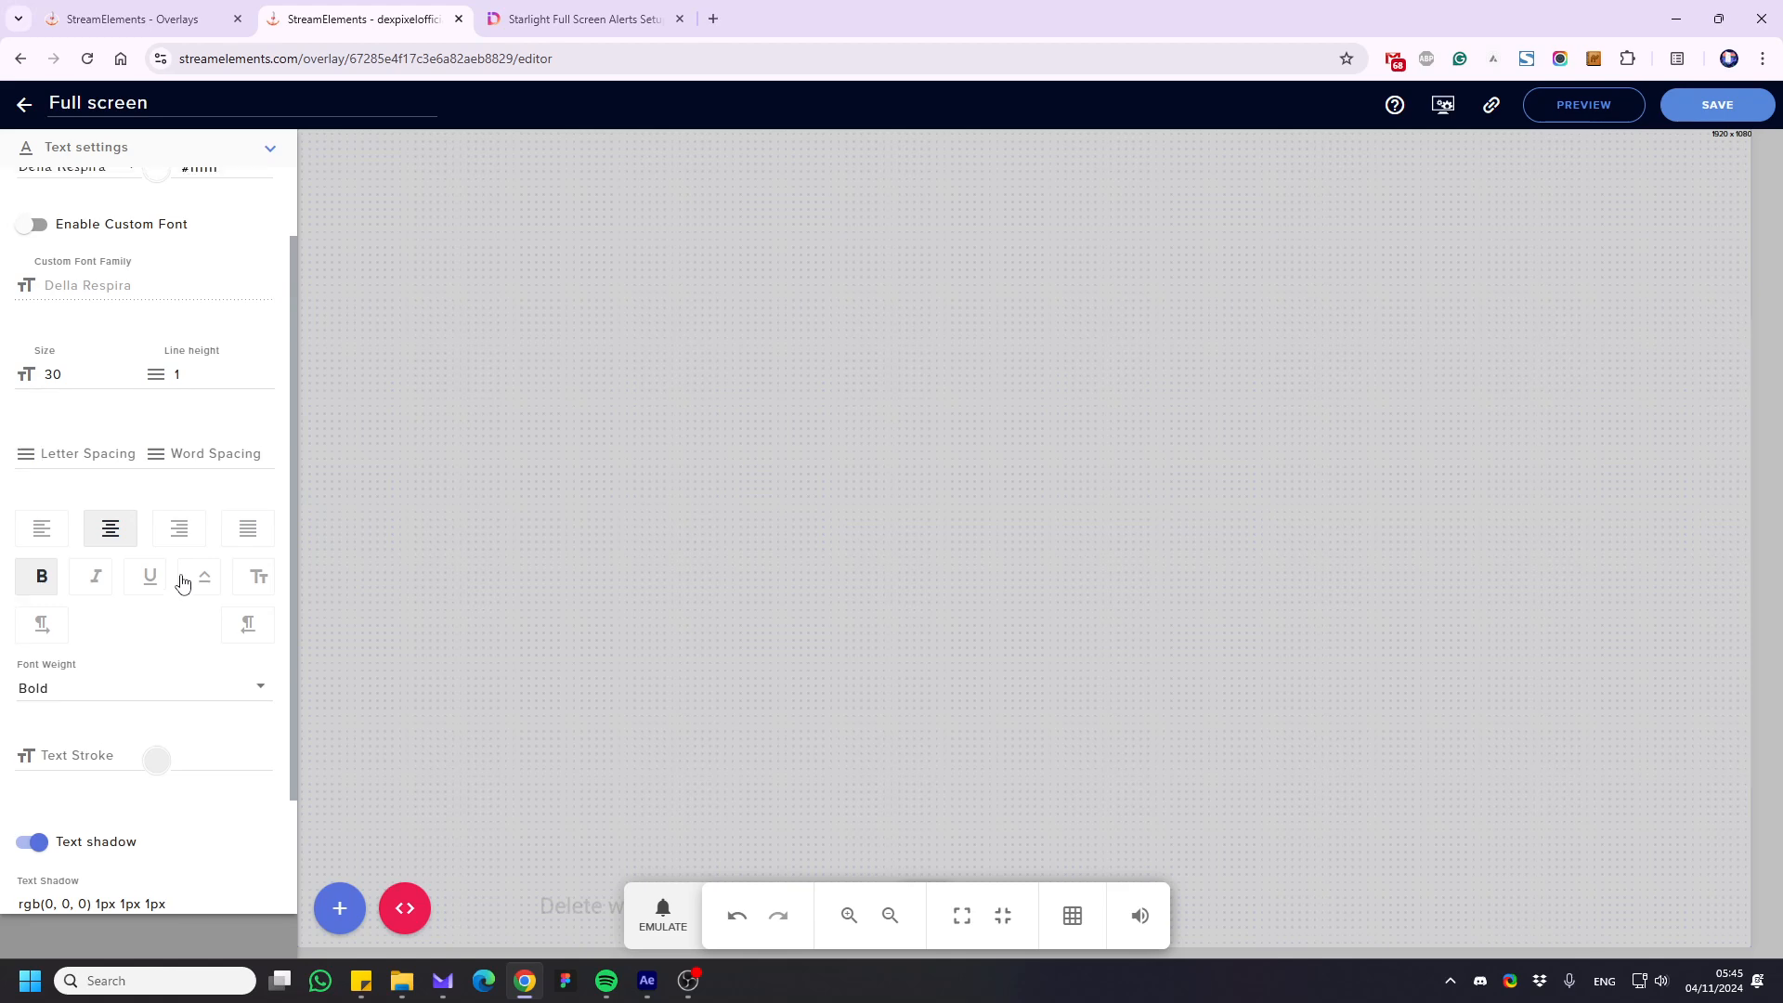
scroll(183, 582, "up", 1)
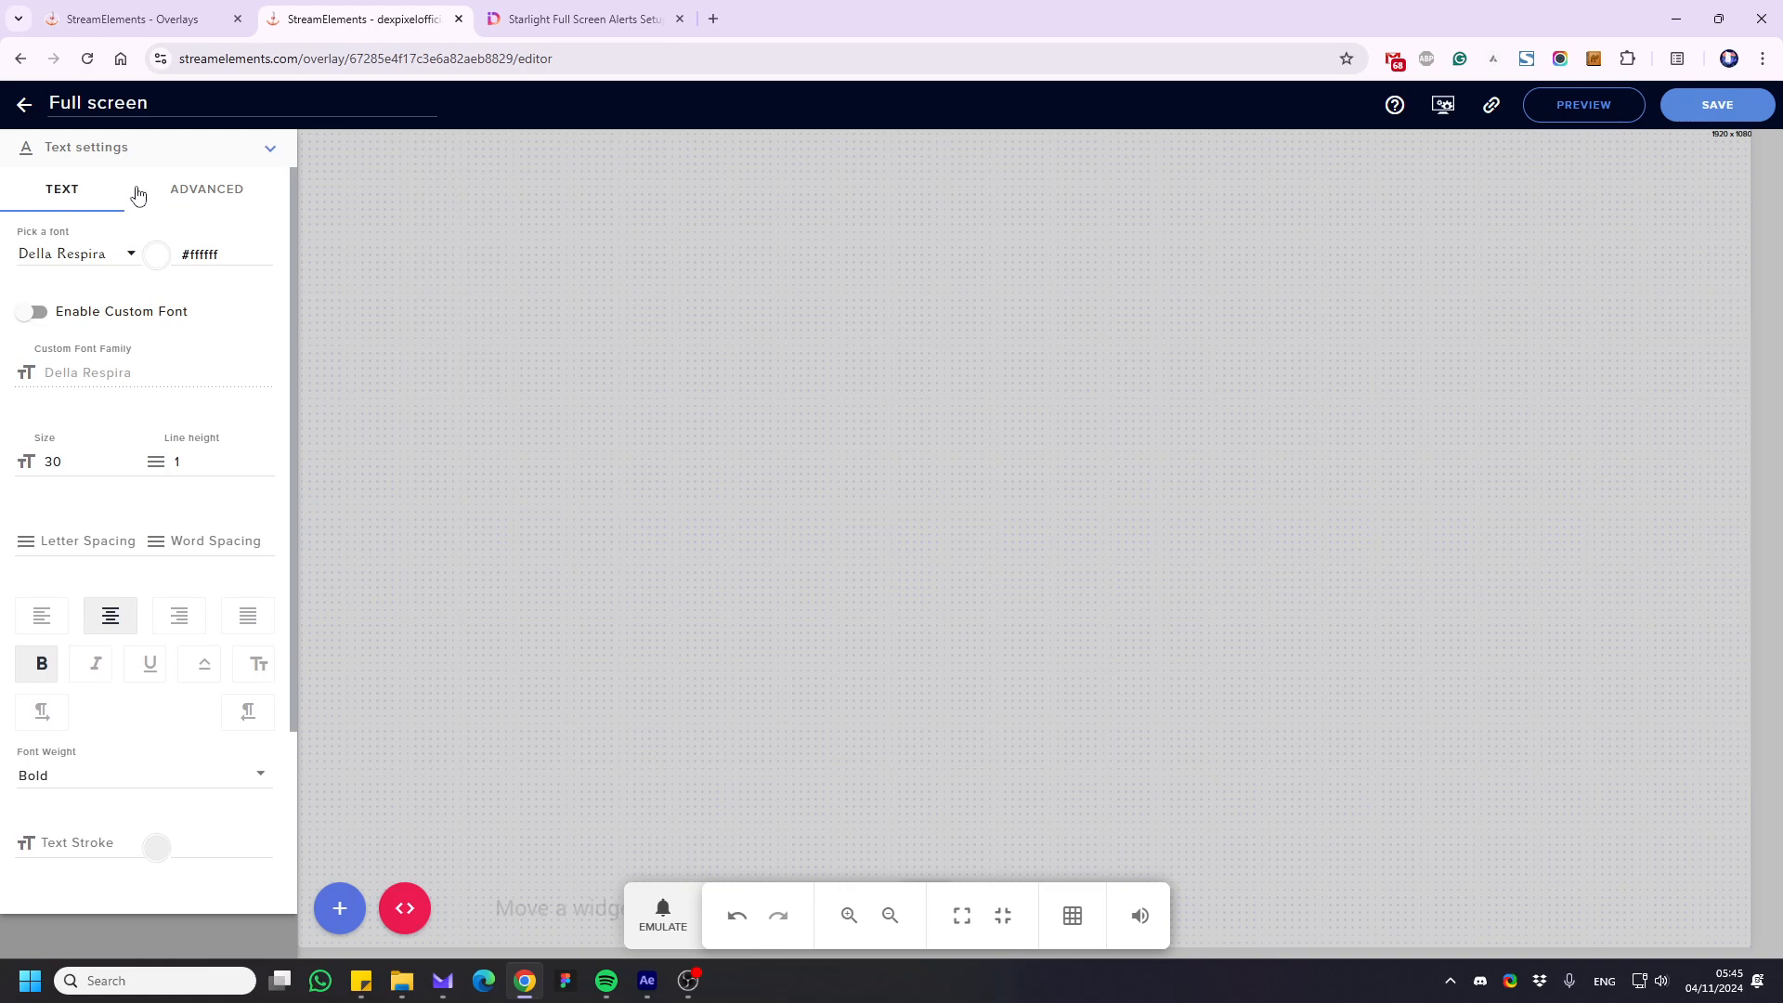
Clear the follower alert text's top margin and set the highlight colour to white
left_click(235, 197)
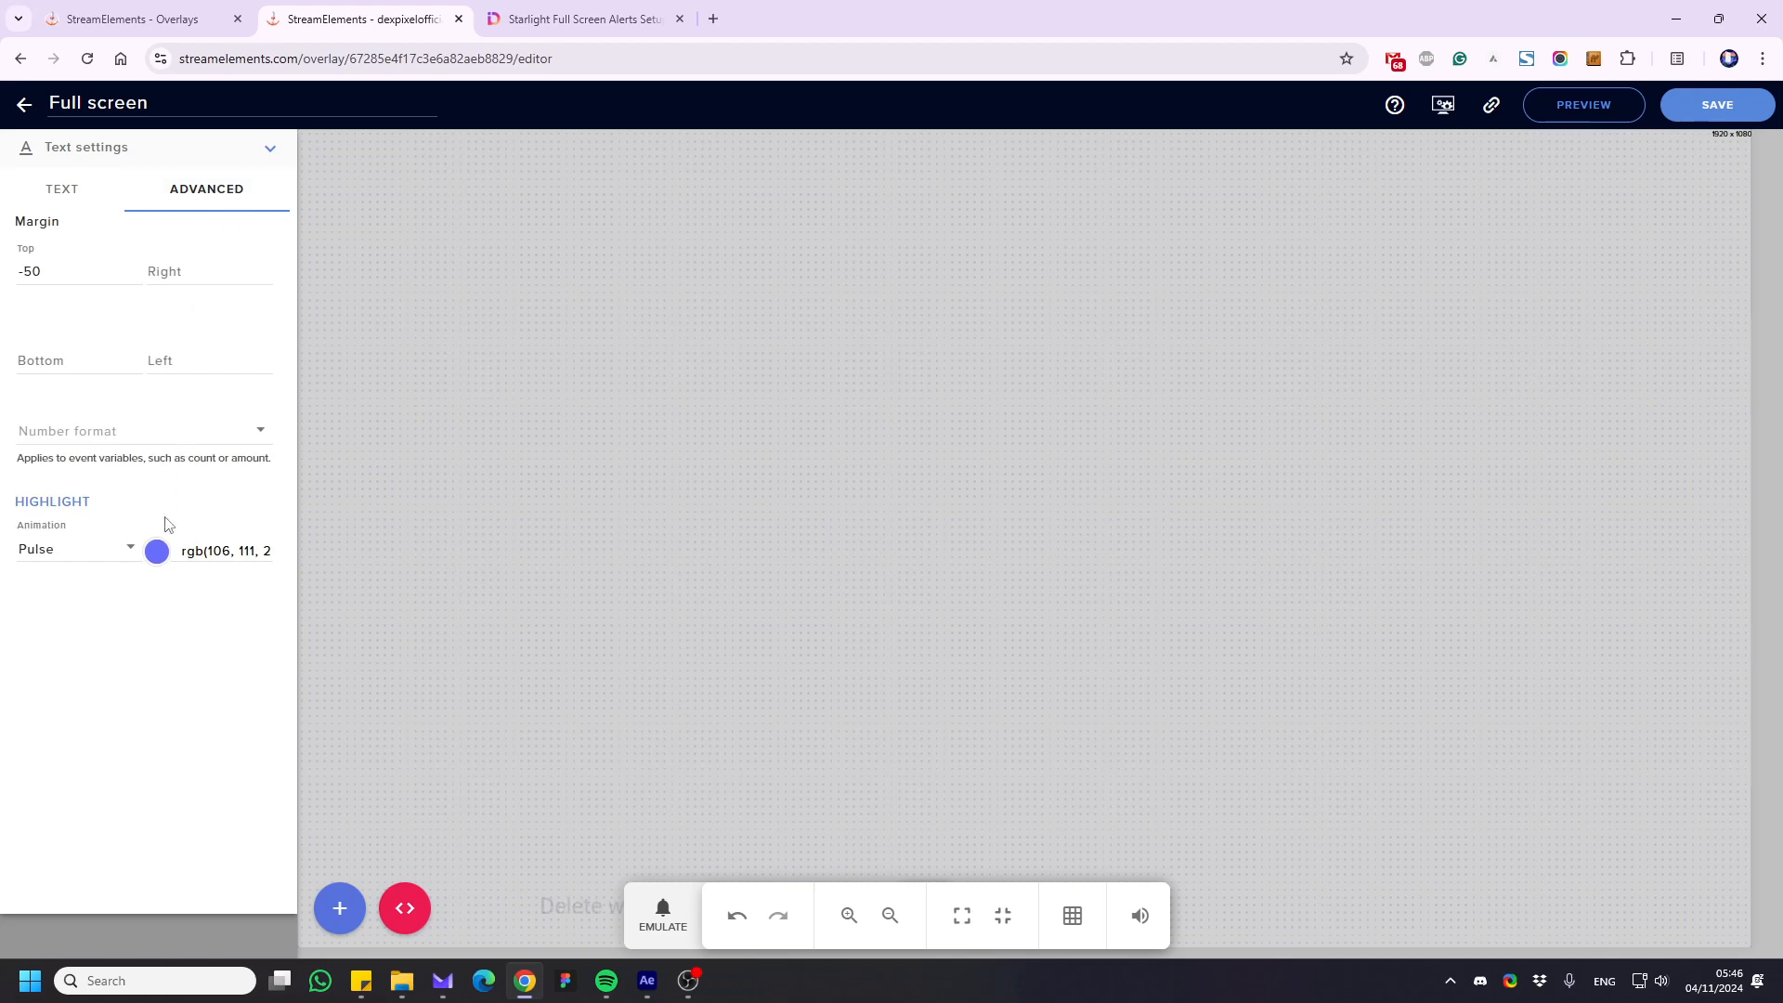
left_click_drag(45, 271, 13, 280)
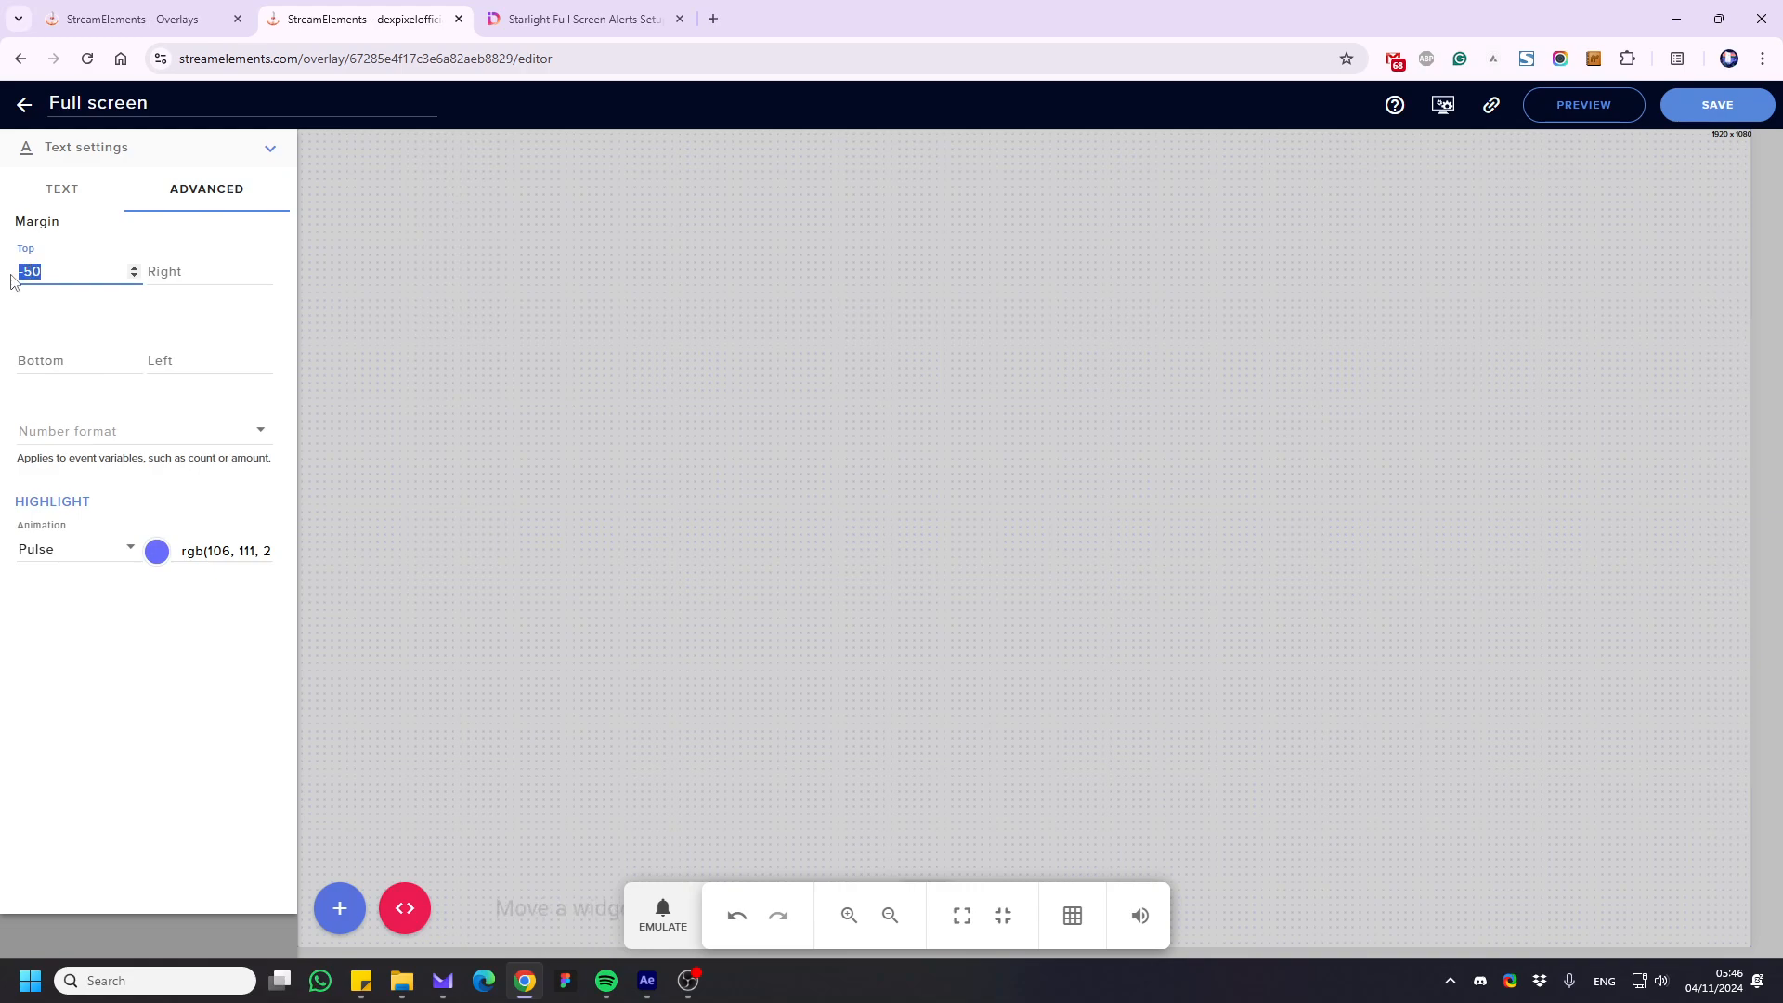
key("BackSpace")
left_click(157, 553)
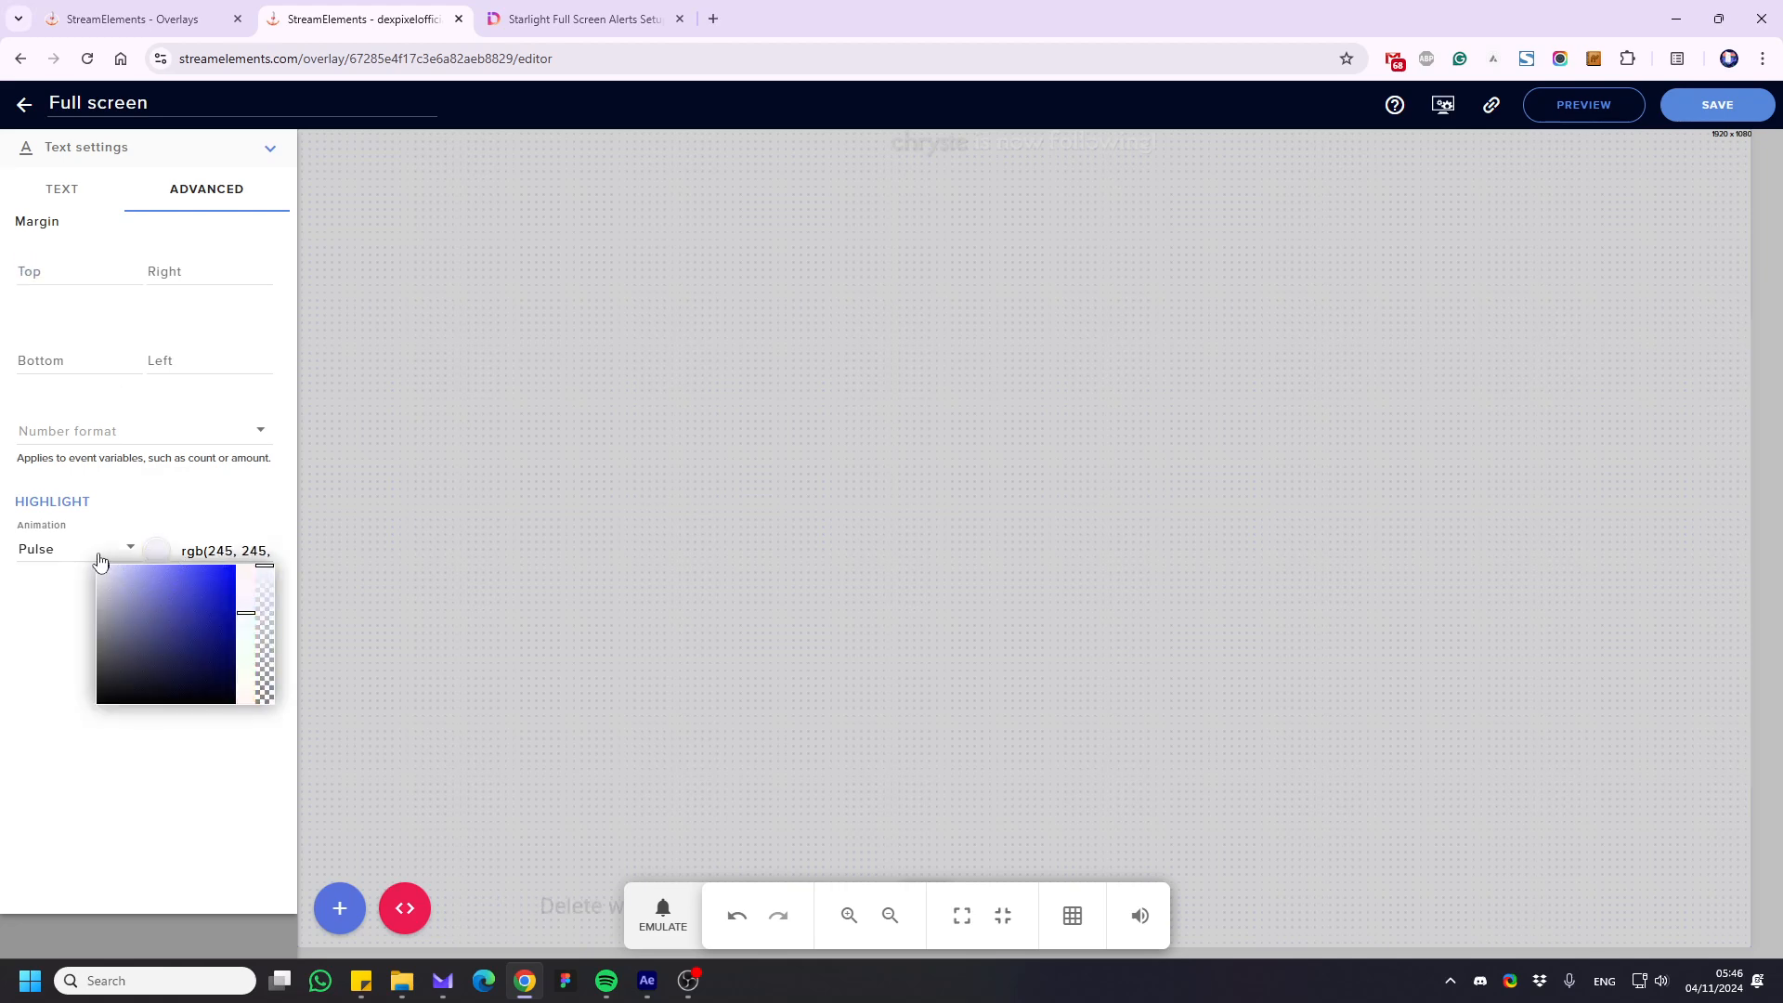
left_click(65, 619)
Emulate a follower event to check the alert text's position and highlight colour
mouse_move(655, 974)
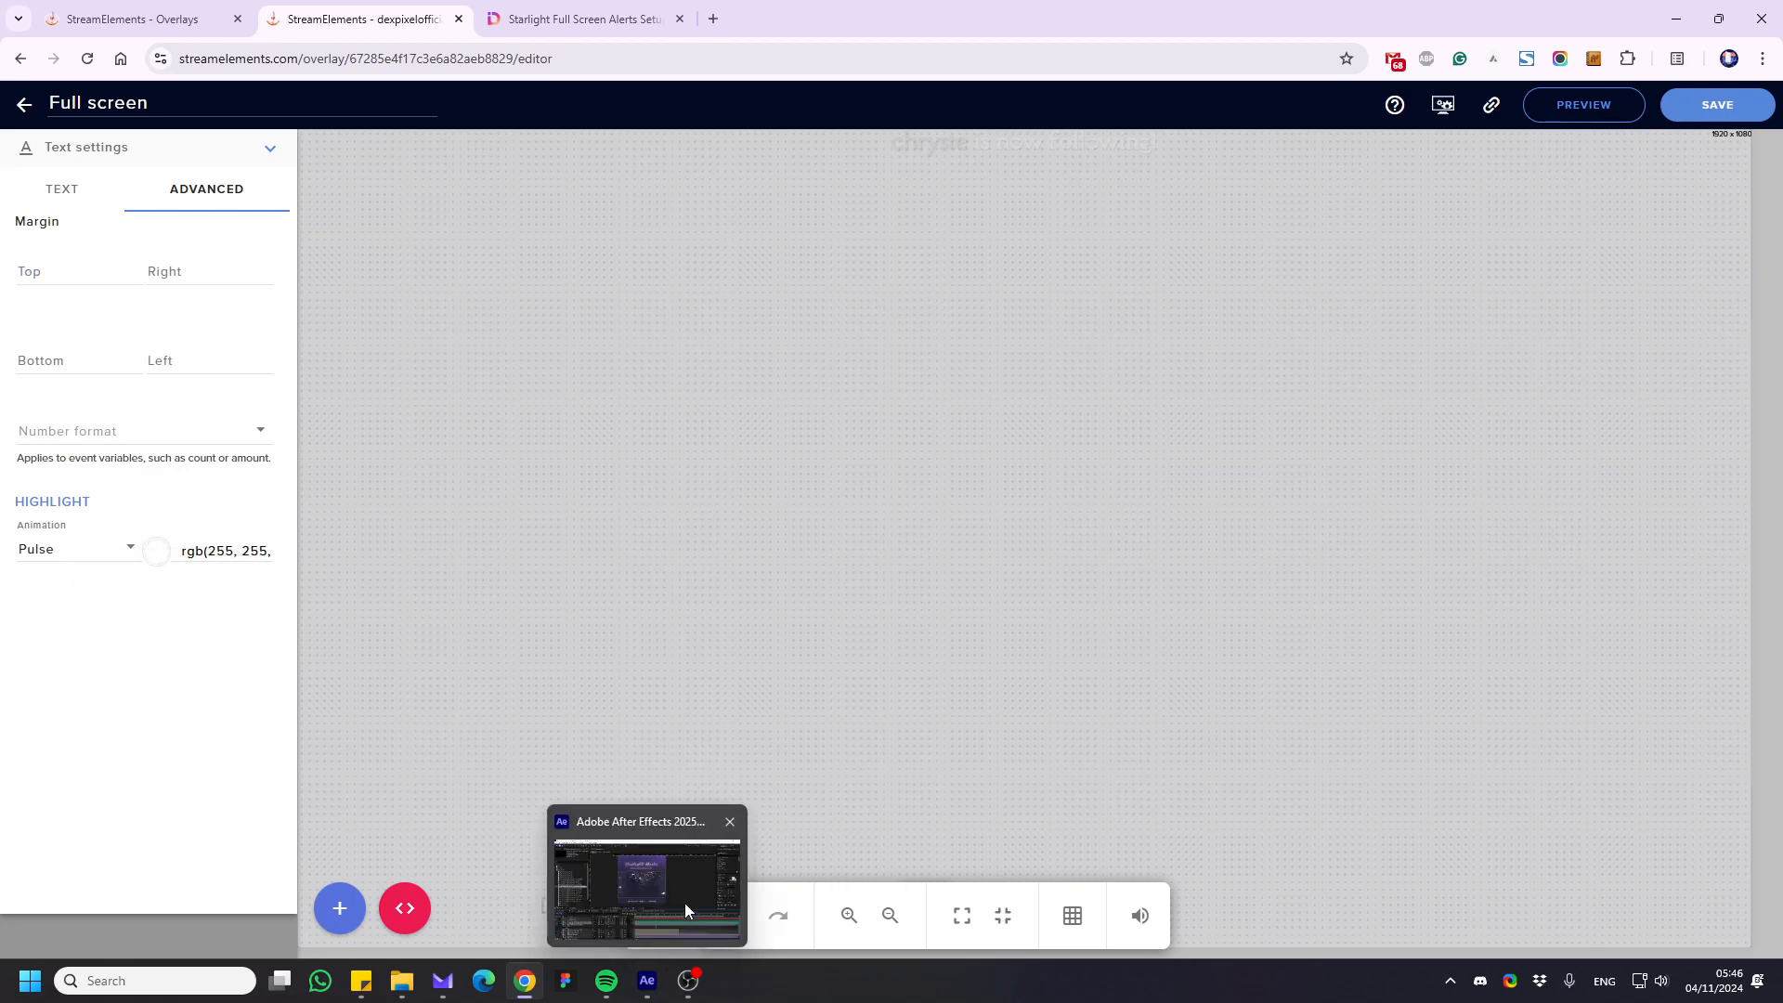
left_click(663, 915)
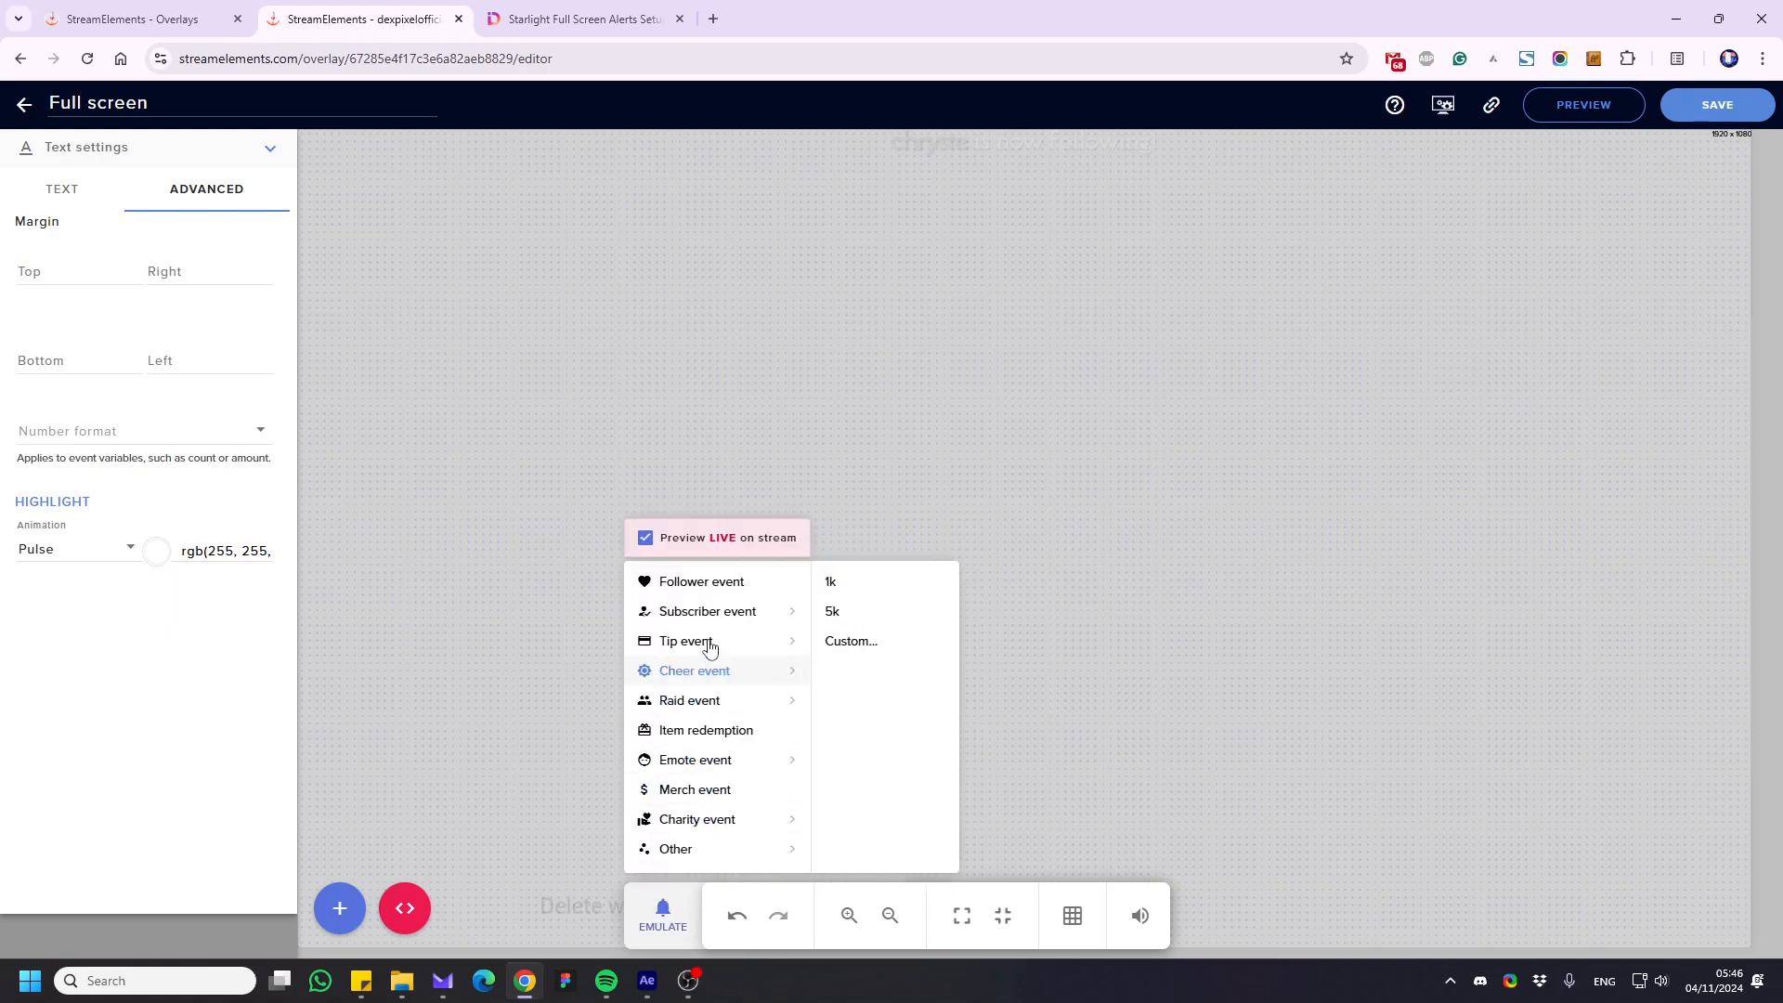
left_click(476, 593)
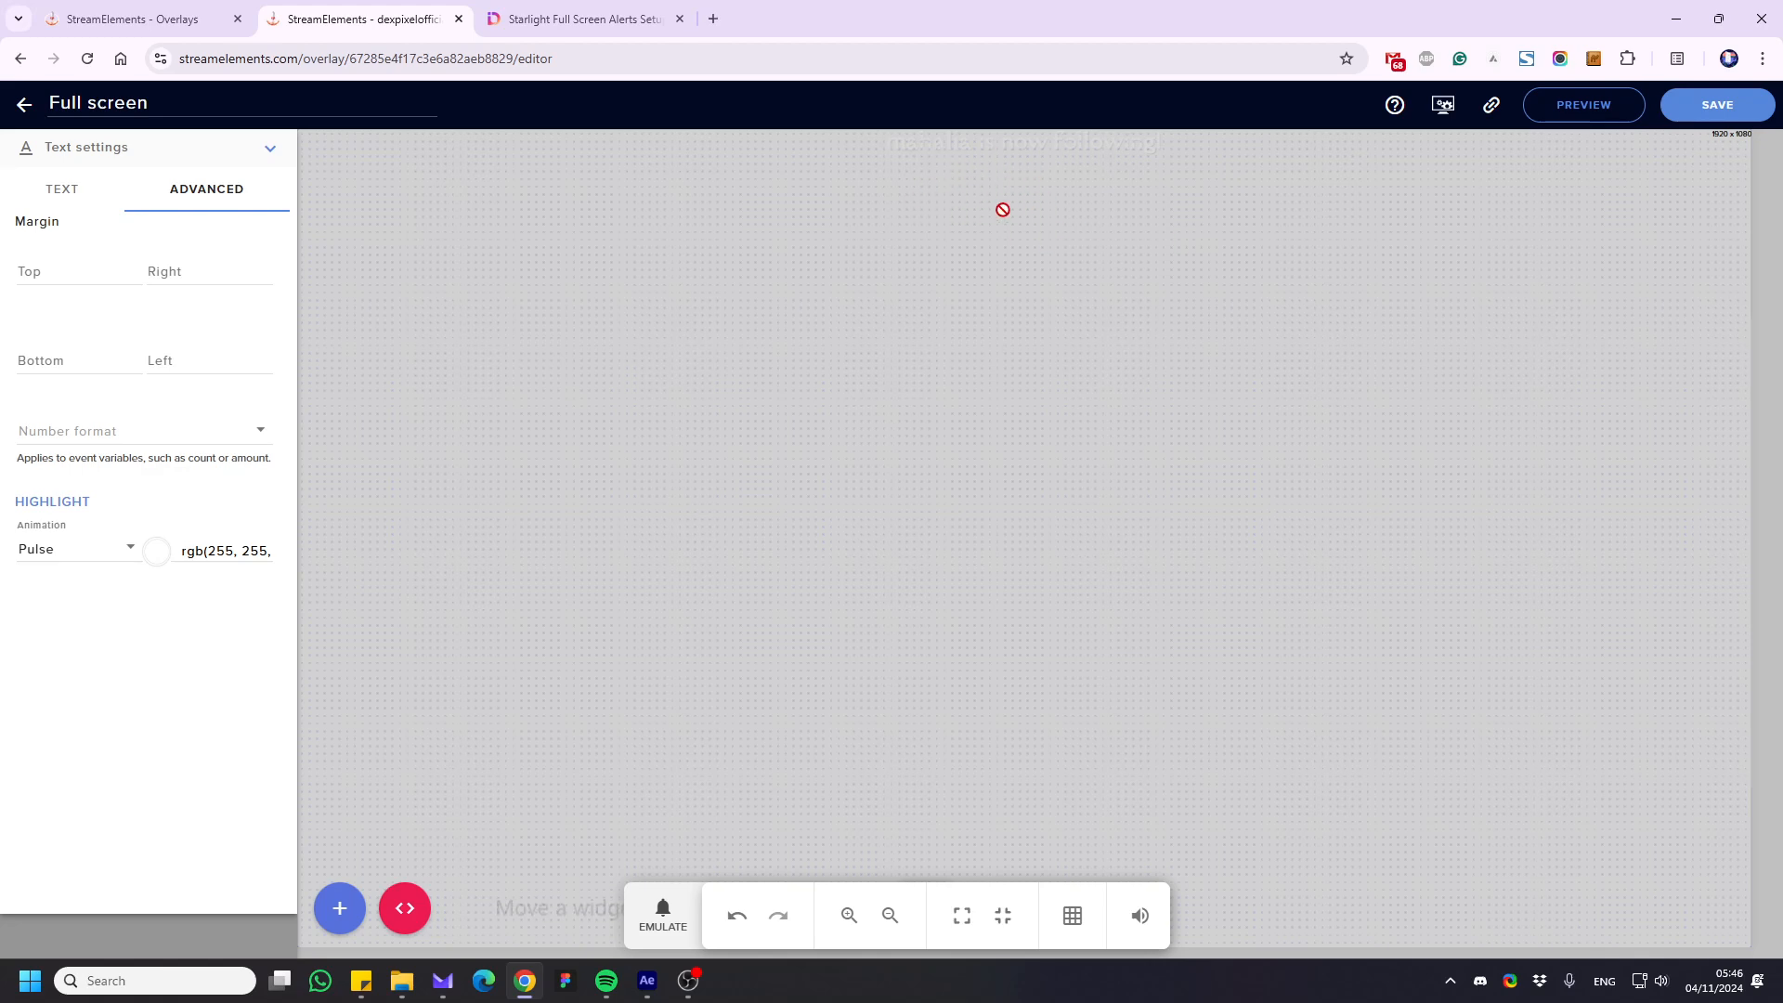
Set the follower alert text's top margin to 100 and emulate a follower event
left_click(75, 272)
type("100")
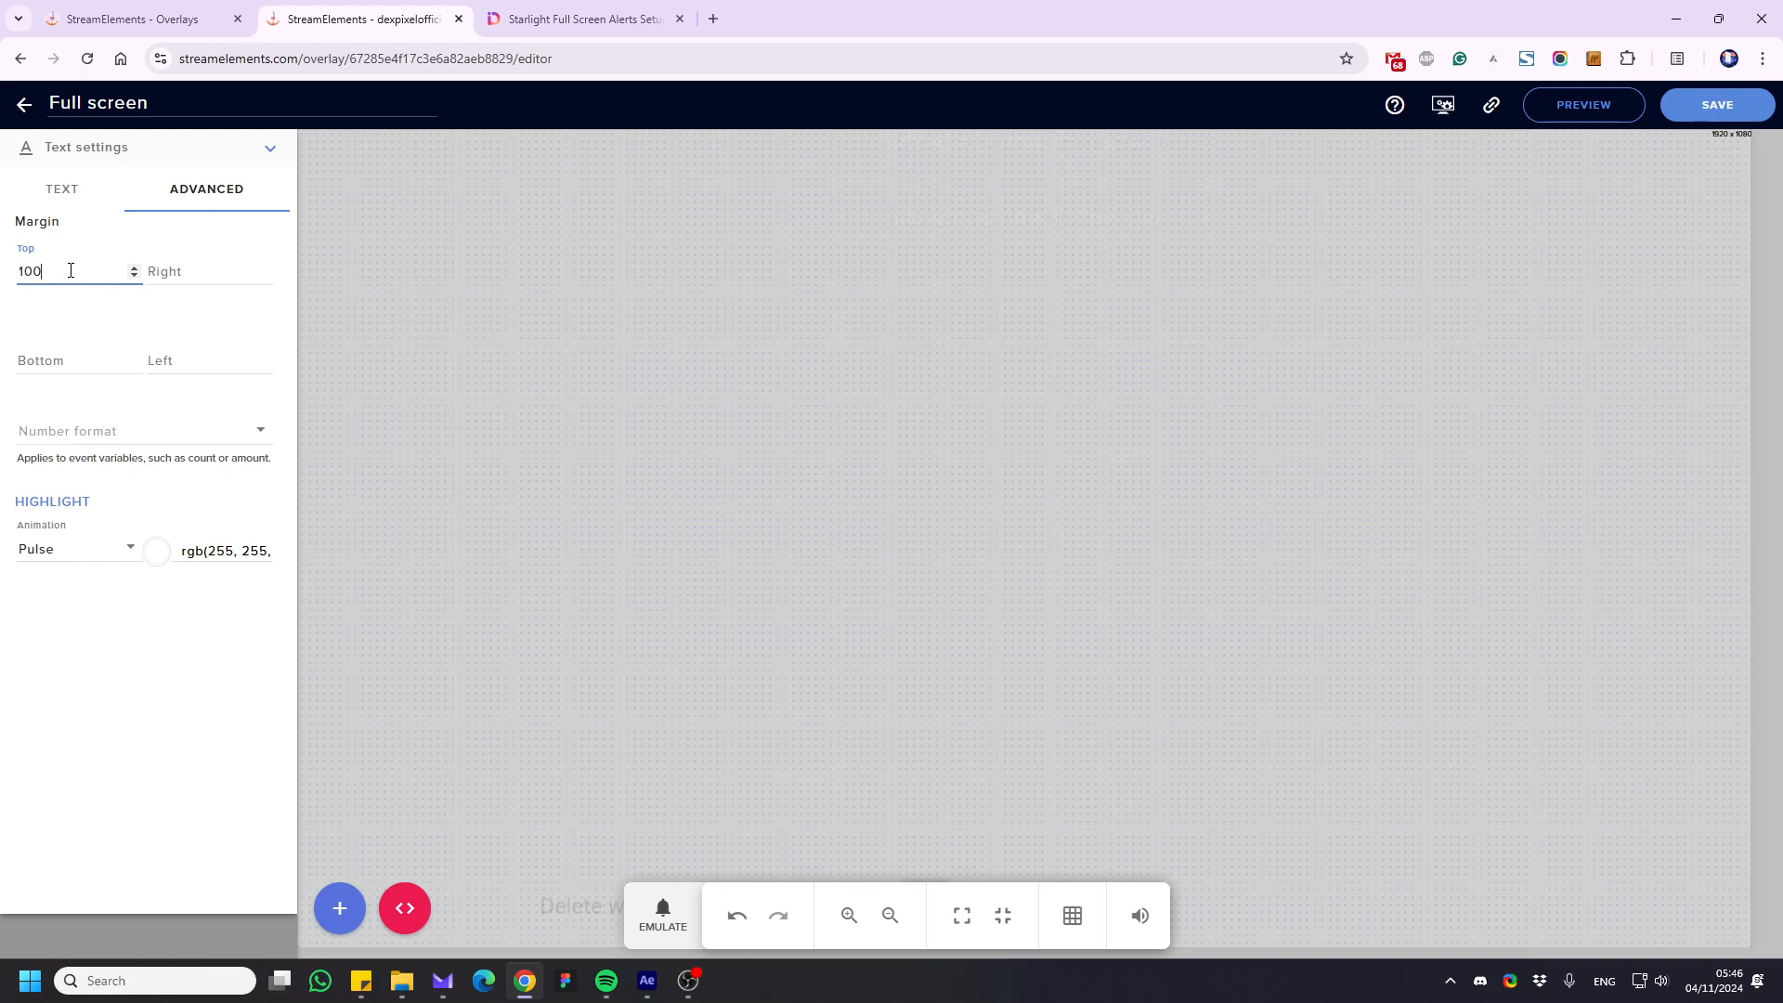
left_click(671, 927)
mouse_move(732, 604)
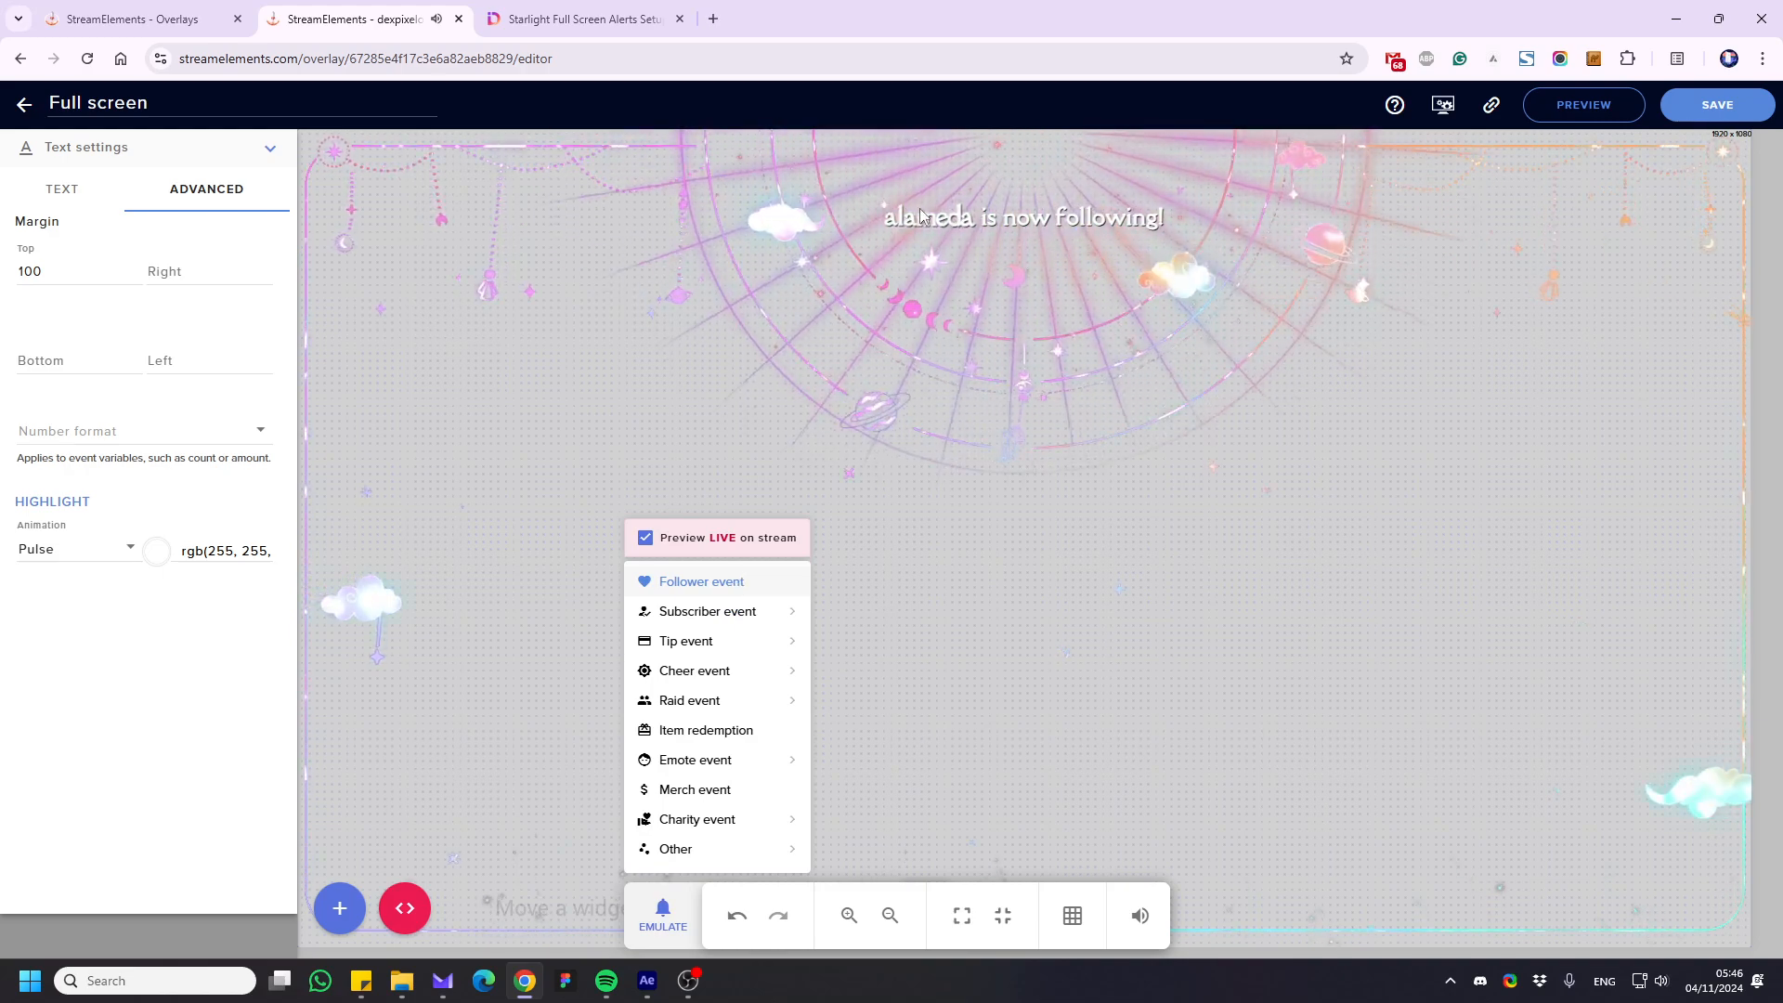
Set the follower alert text's top margin to 50 and emulate a follower event to check the placement
left_click(56, 268)
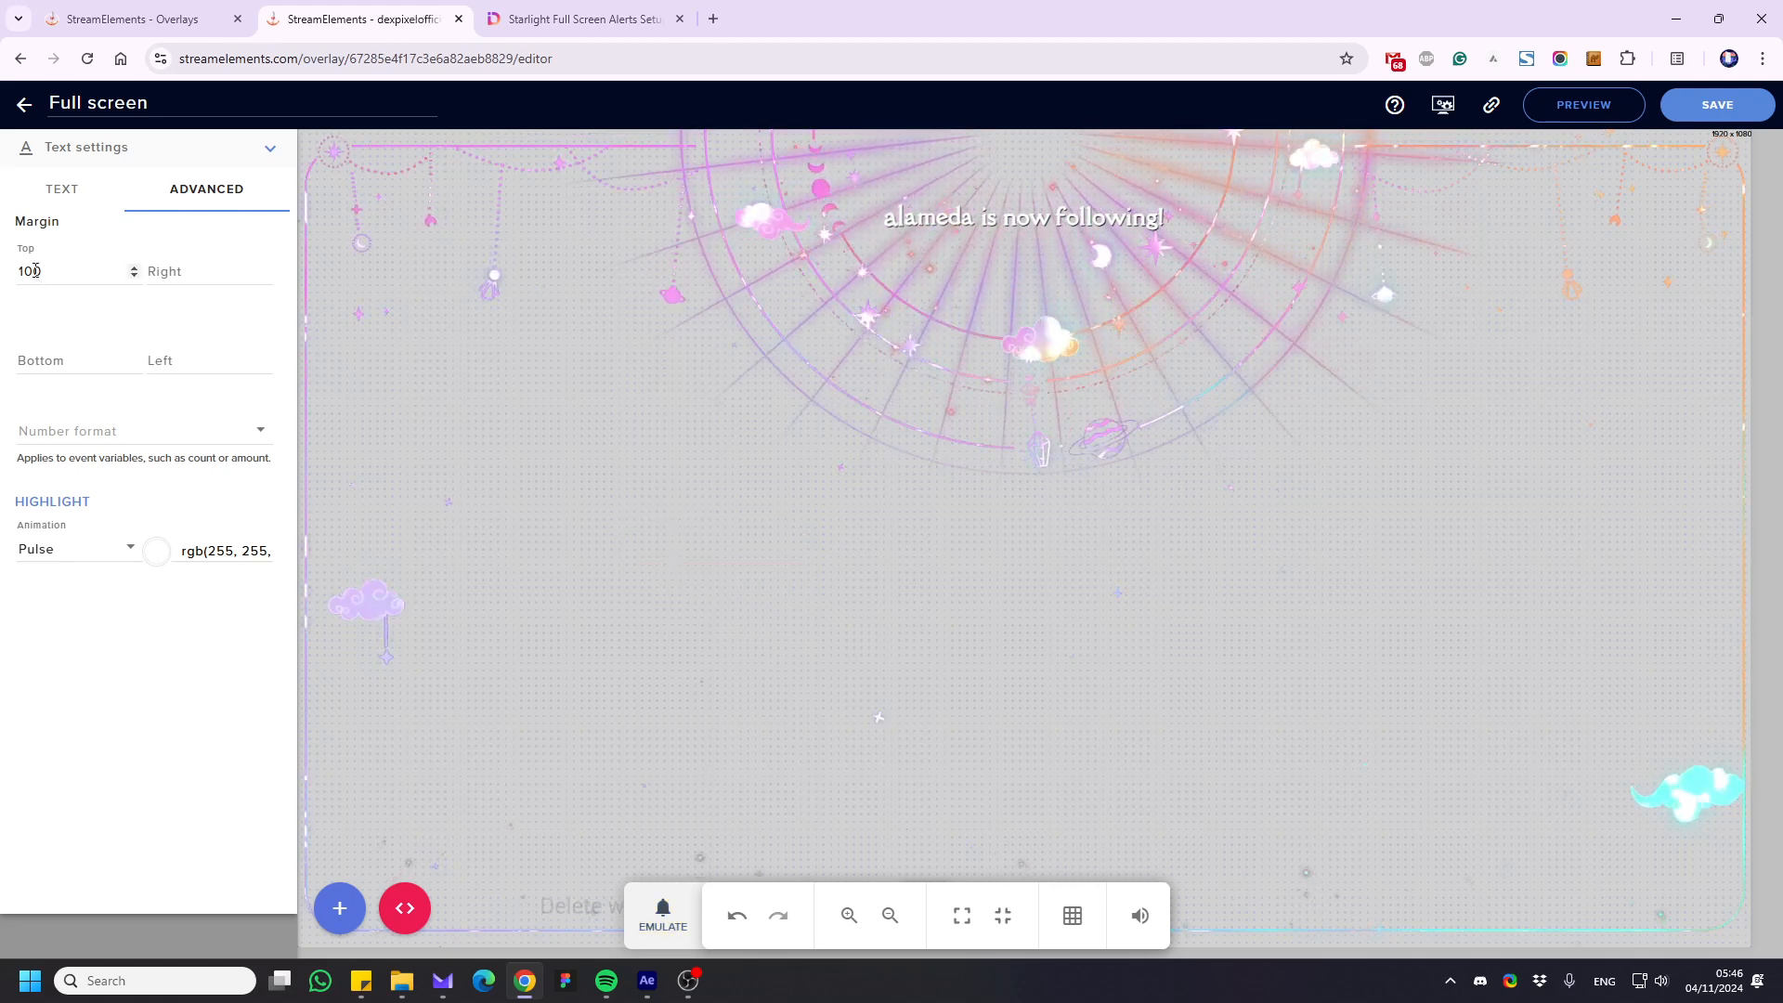
double_click(30, 270)
type("50")
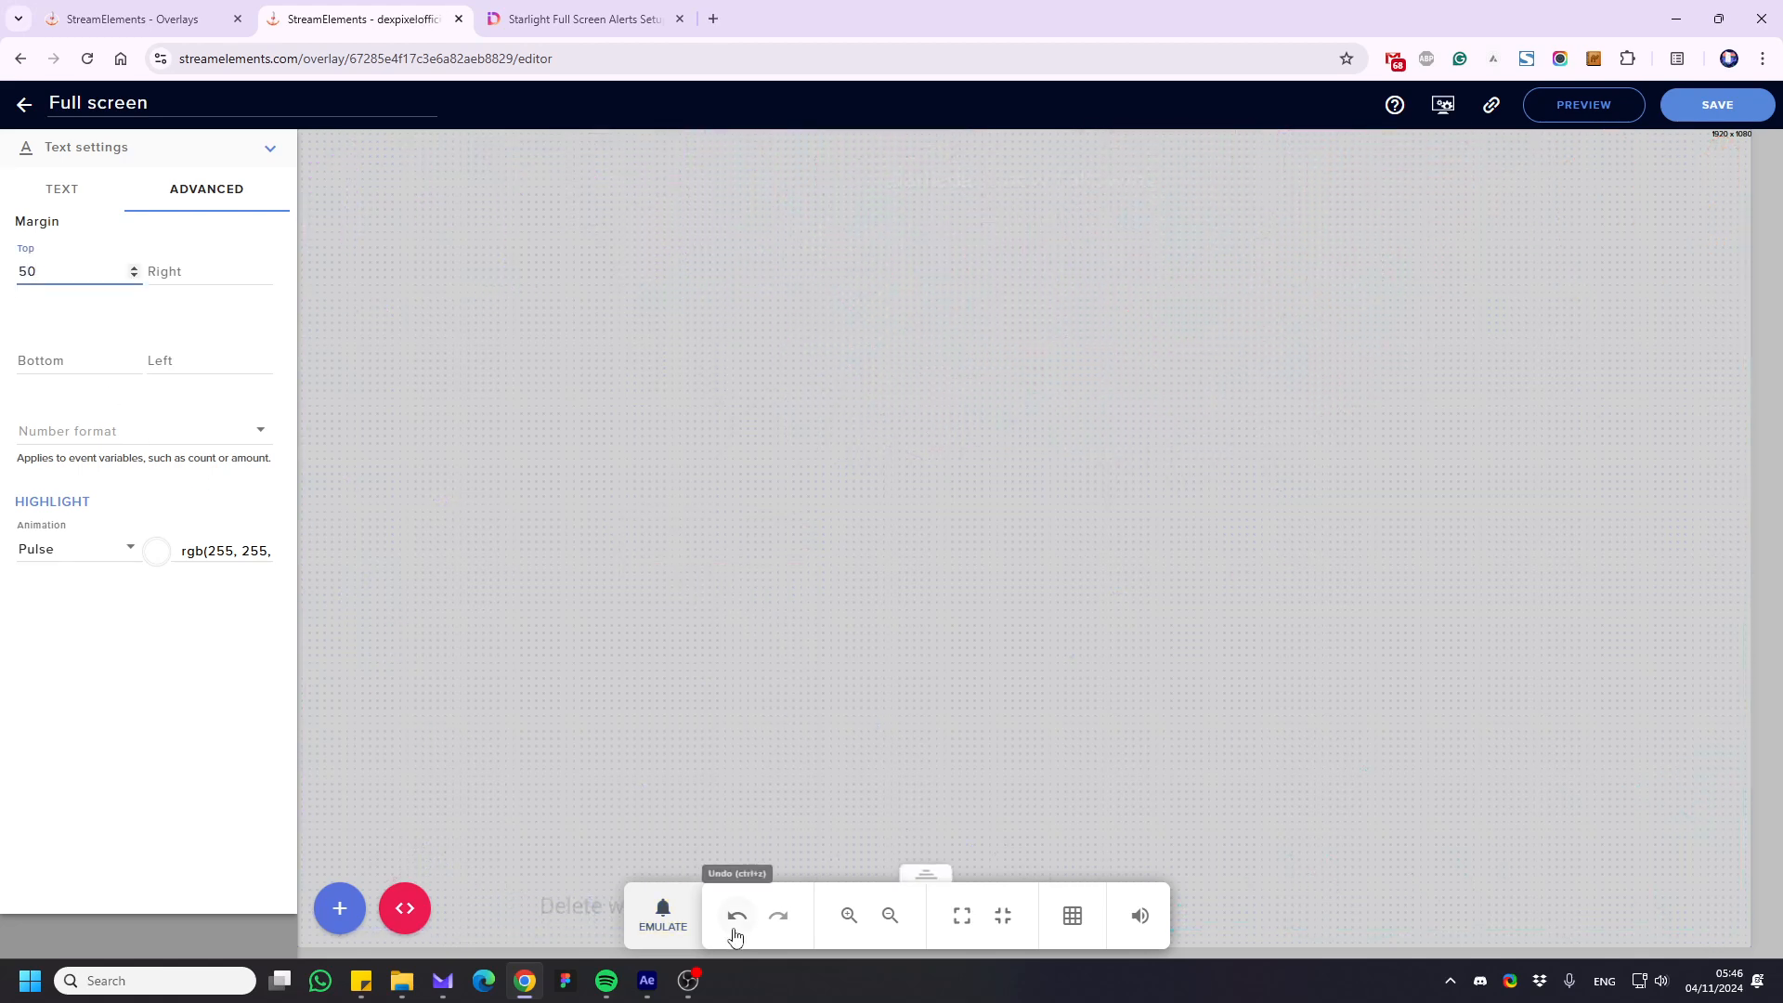
left_click(665, 918)
mouse_move(733, 639)
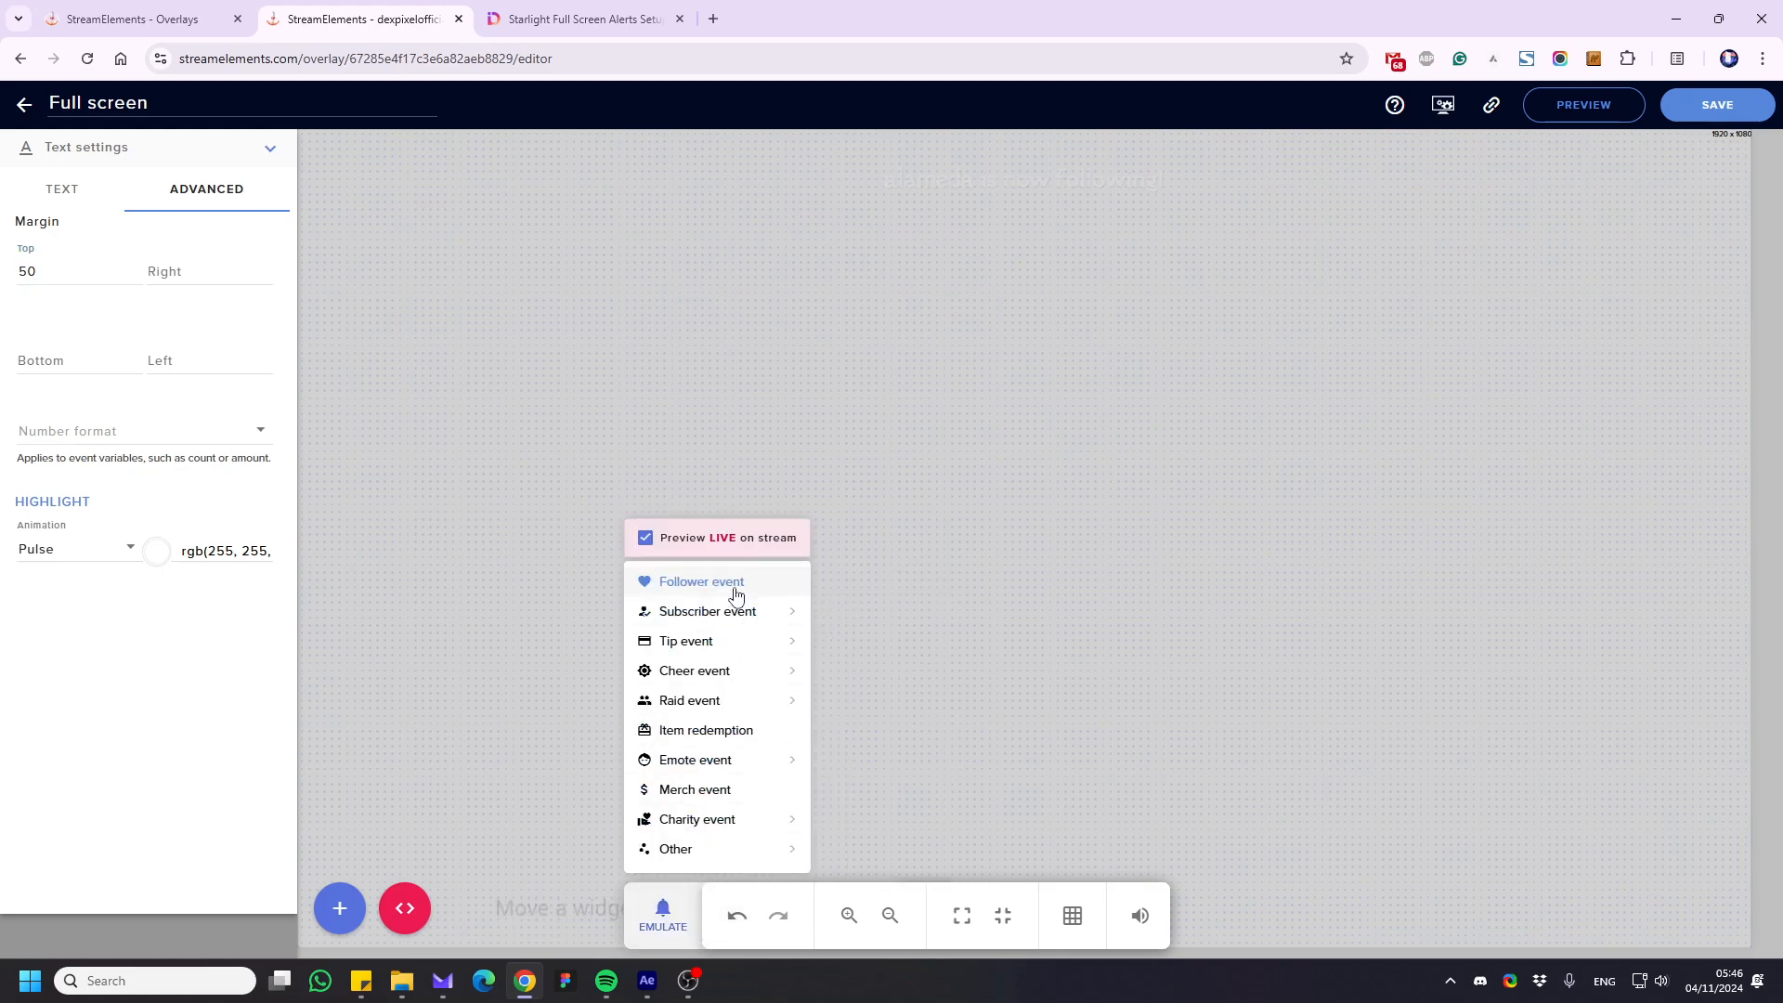
left_click(563, 619)
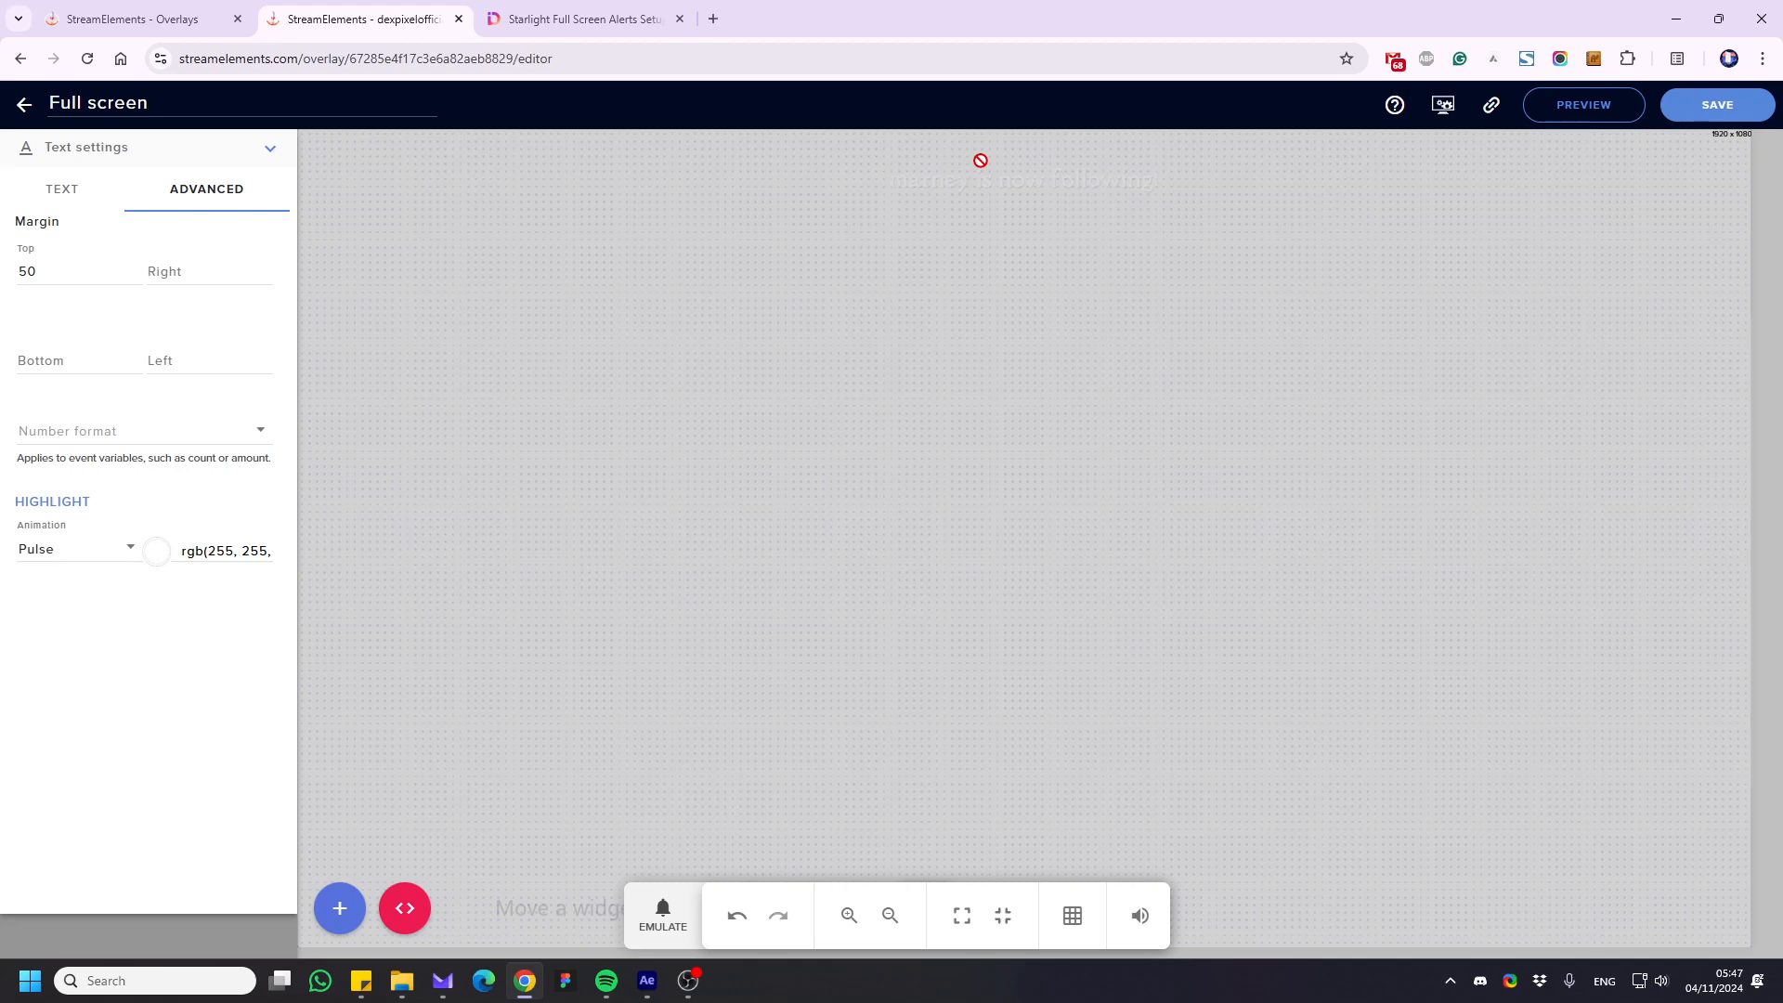
Set the follower alert's text animations to Fade In on enter and Fade Out on exit
left_click(263, 146)
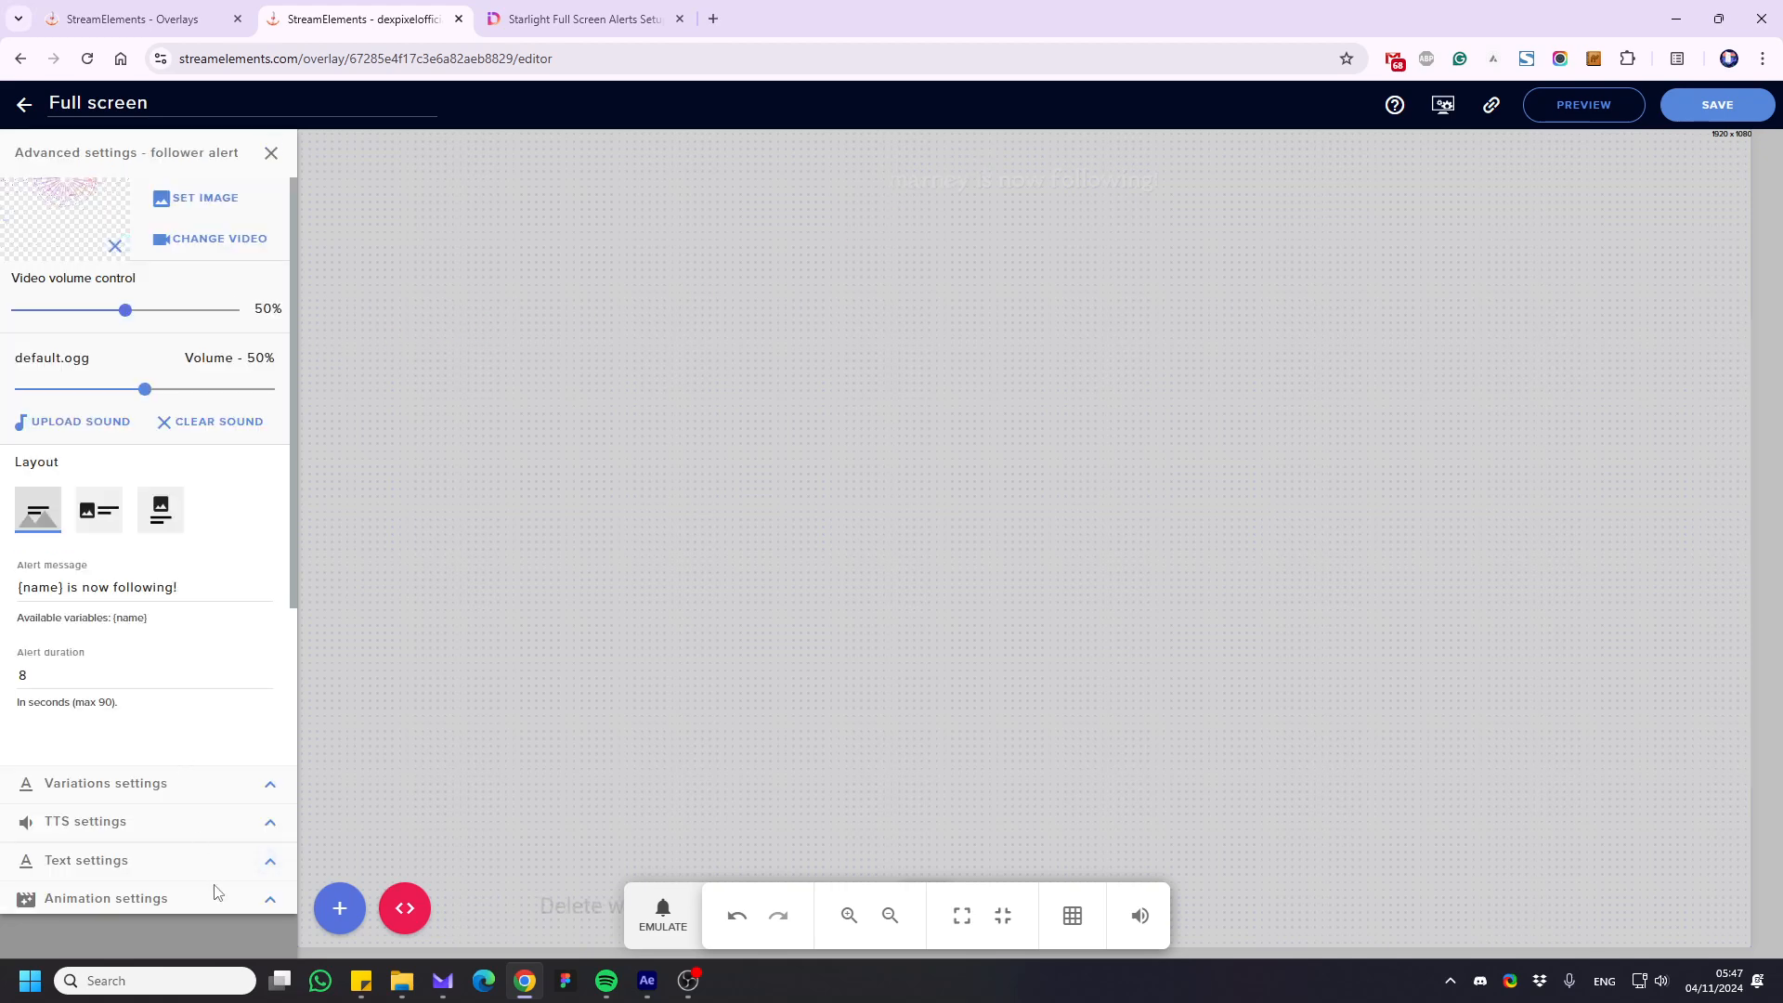
left_click(265, 913)
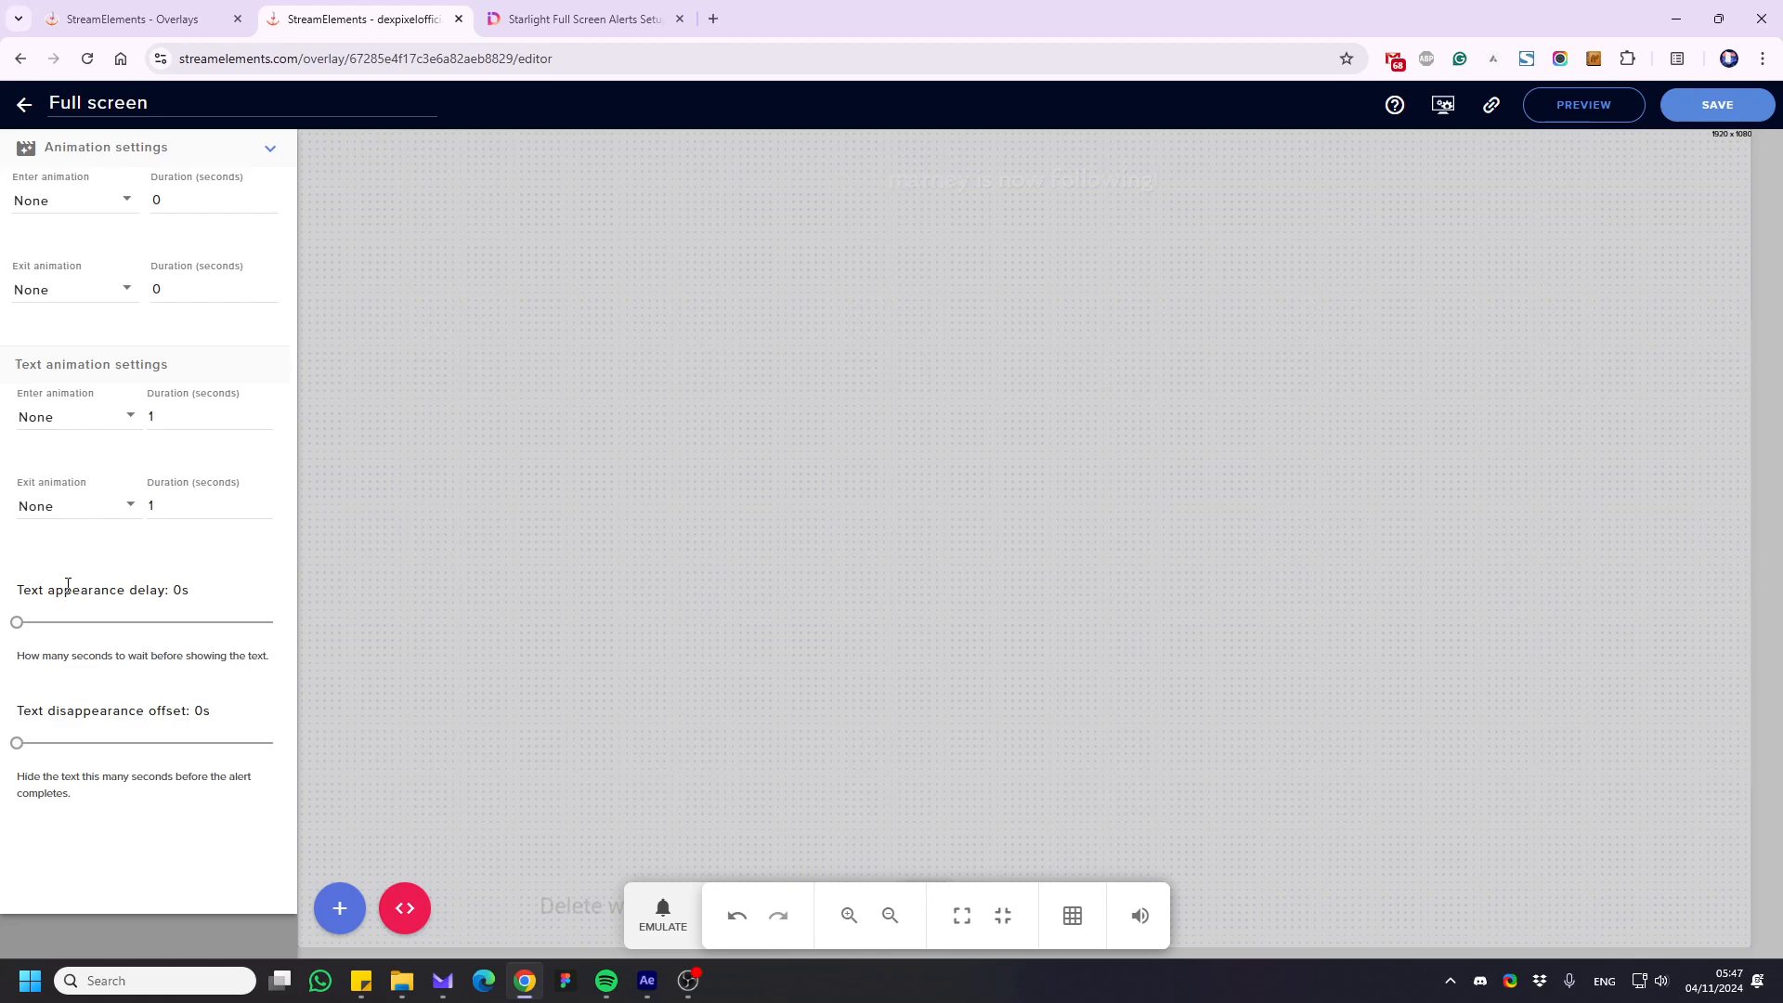
left_click(83, 431)
scroll(81, 521, "down", 2)
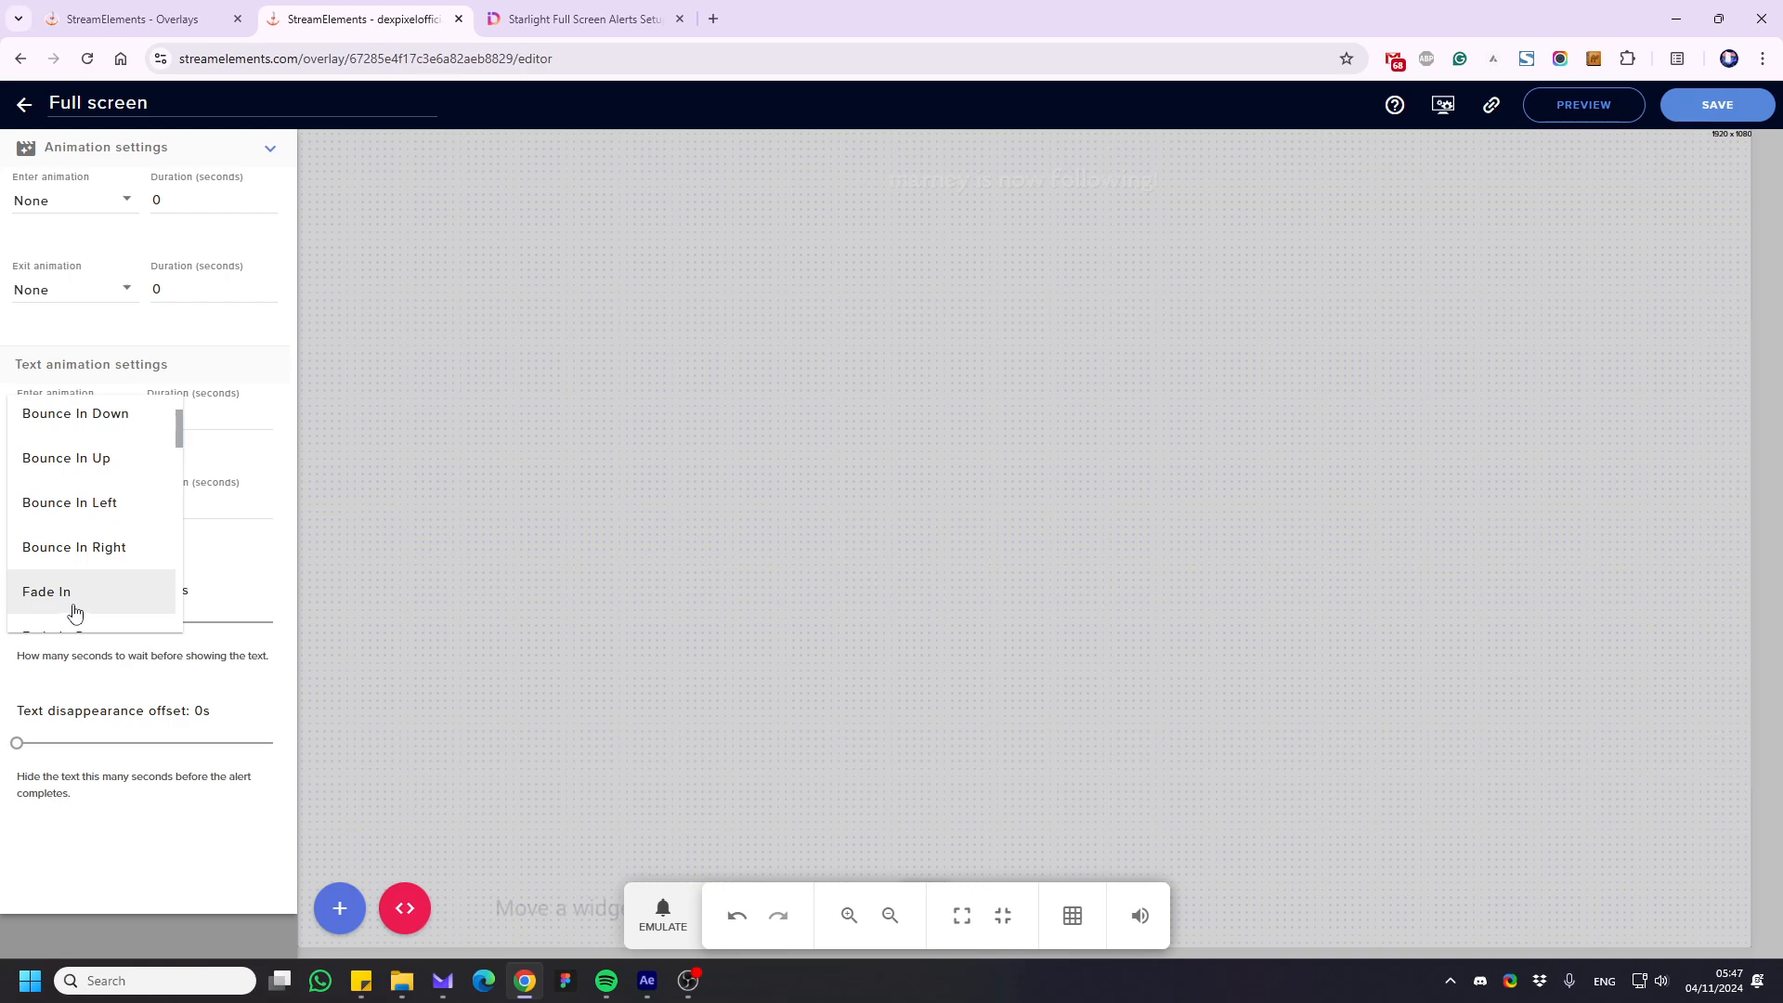
left_click(76, 599)
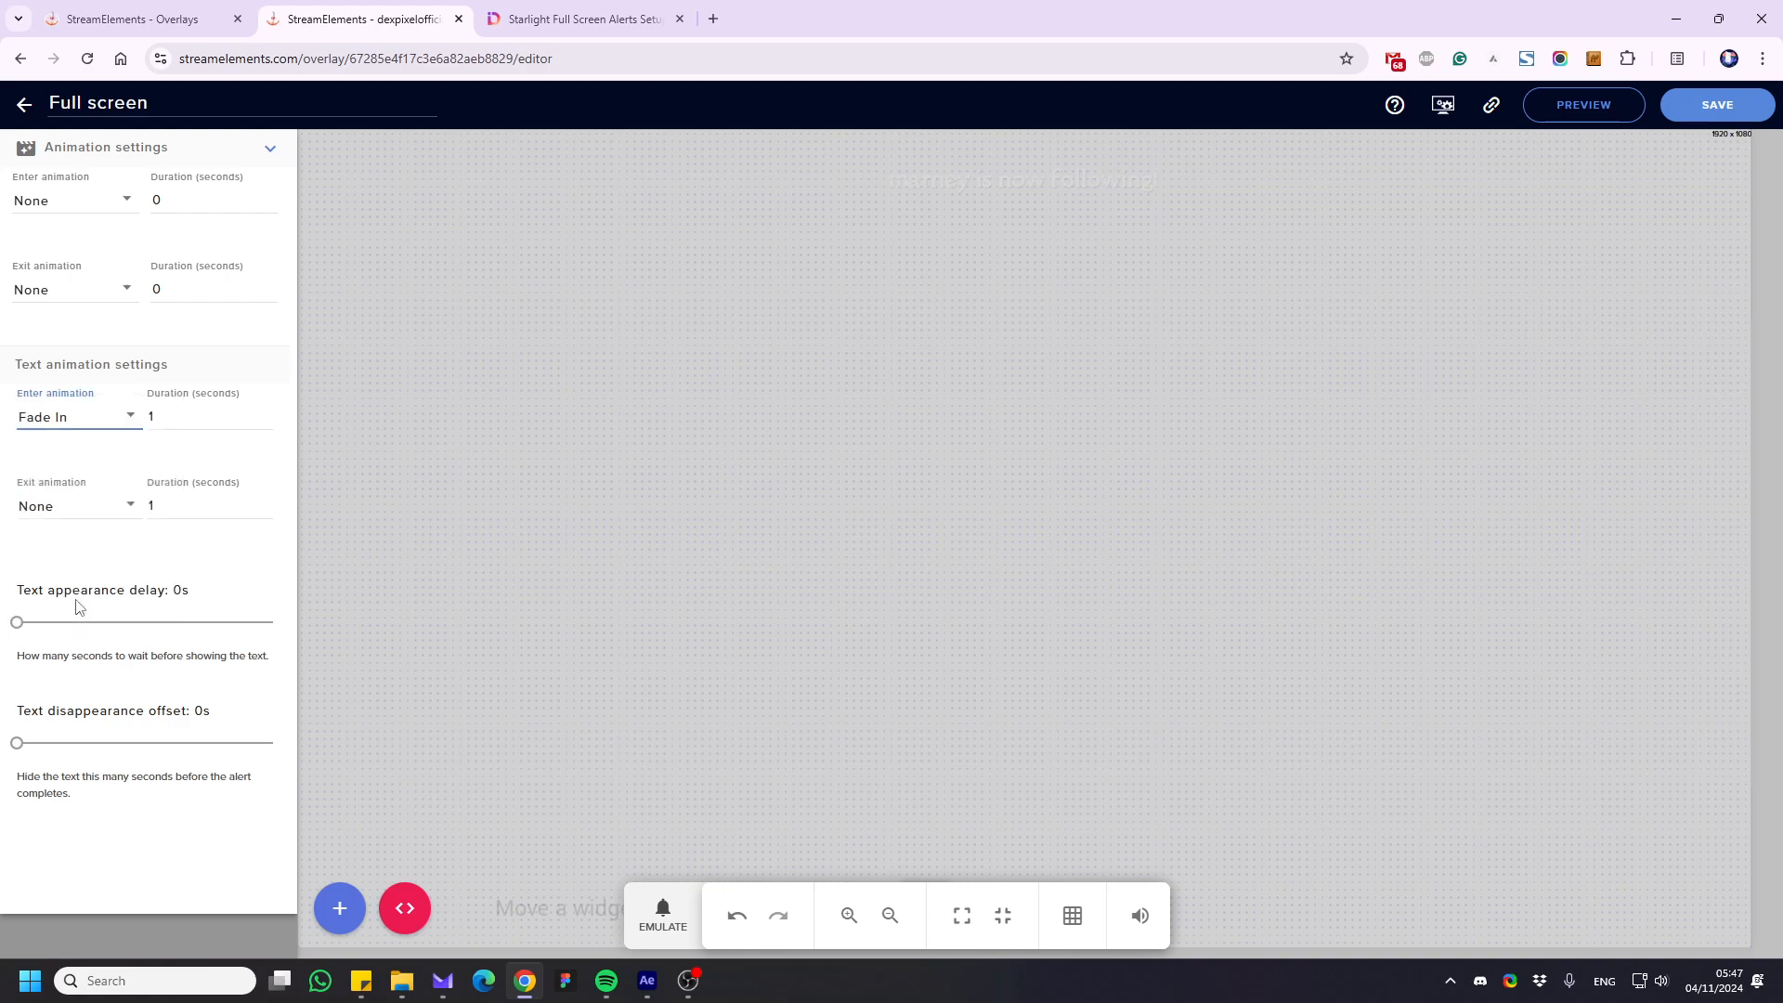
left_click(86, 514)
scroll(80, 658, "down", 2)
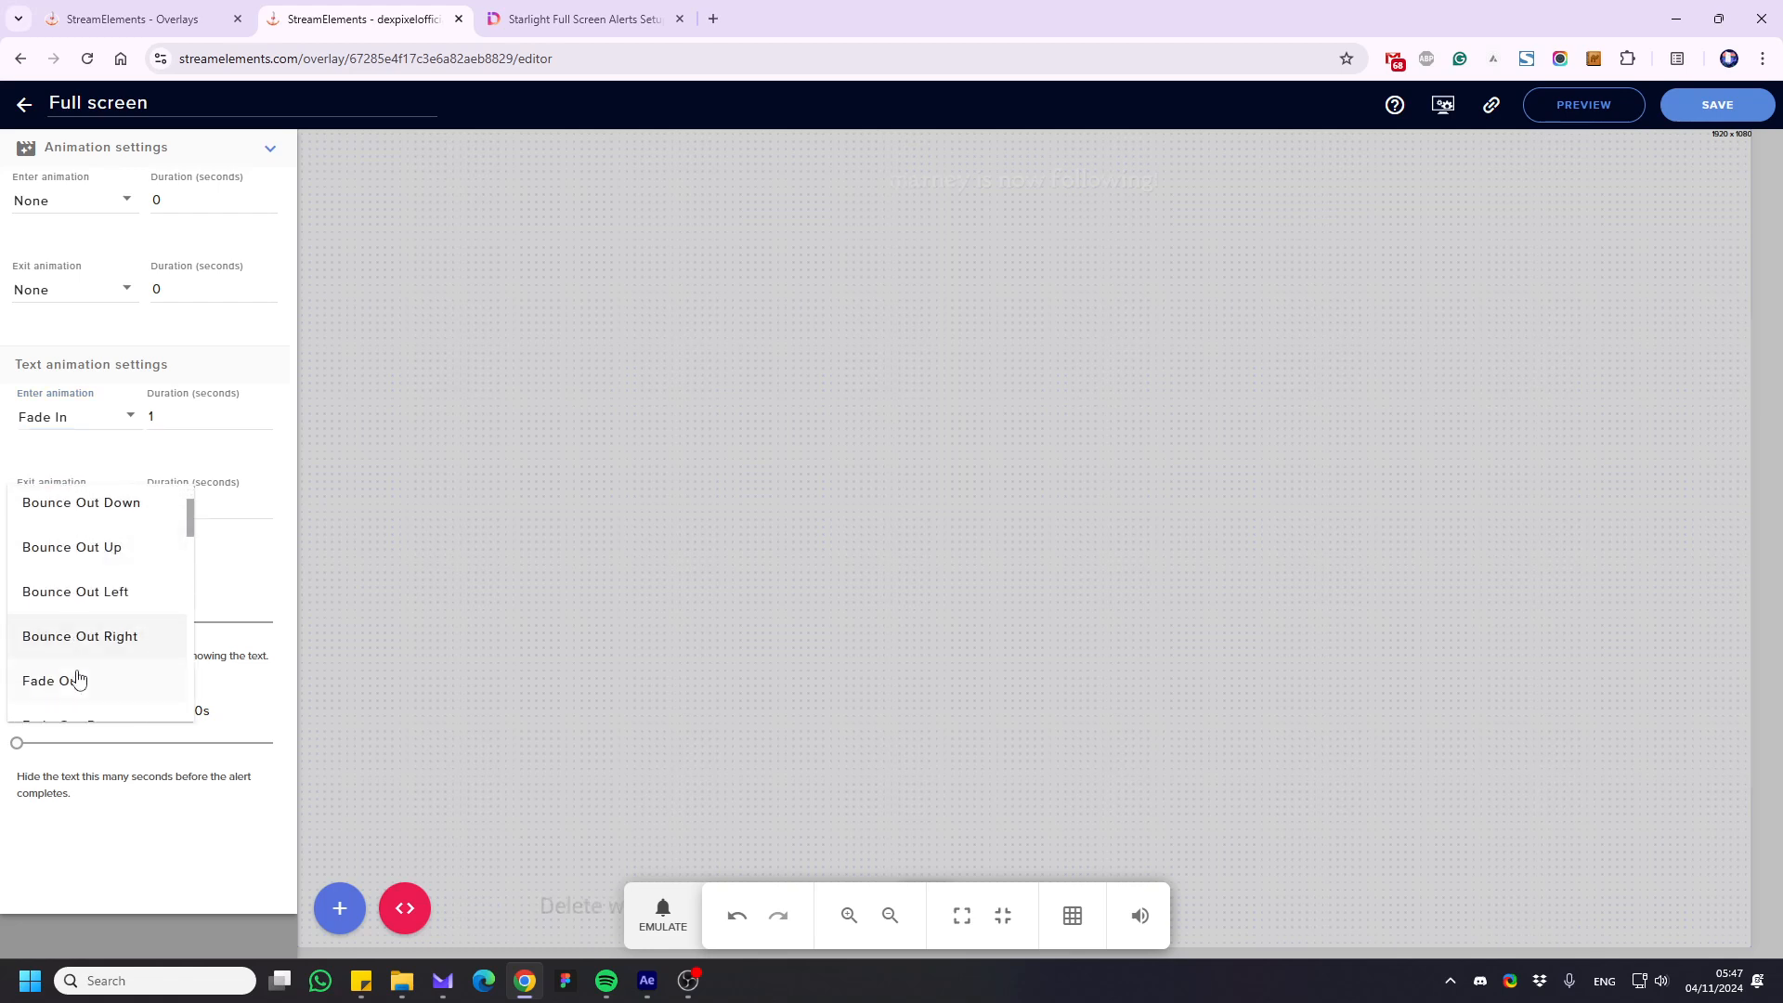
left_click(80, 680)
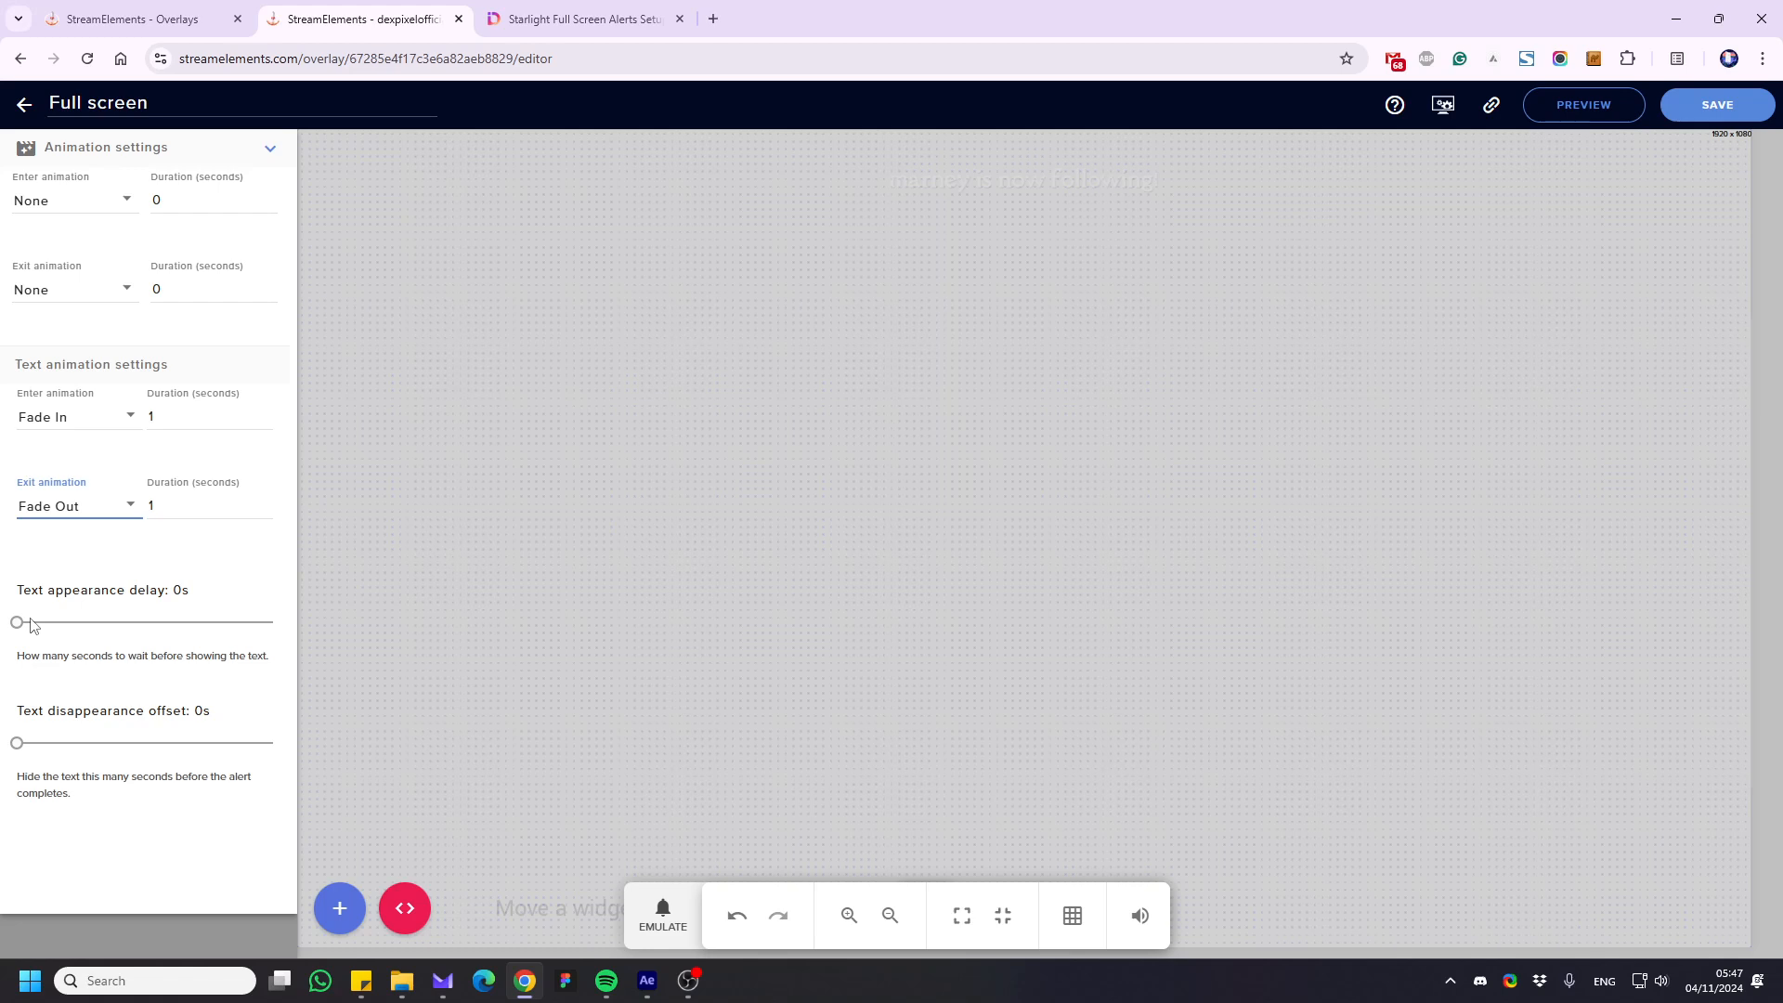
Set the follower alert's text appearance delay to 1 s and text disappearance offset to 1 s
left_click(25, 623)
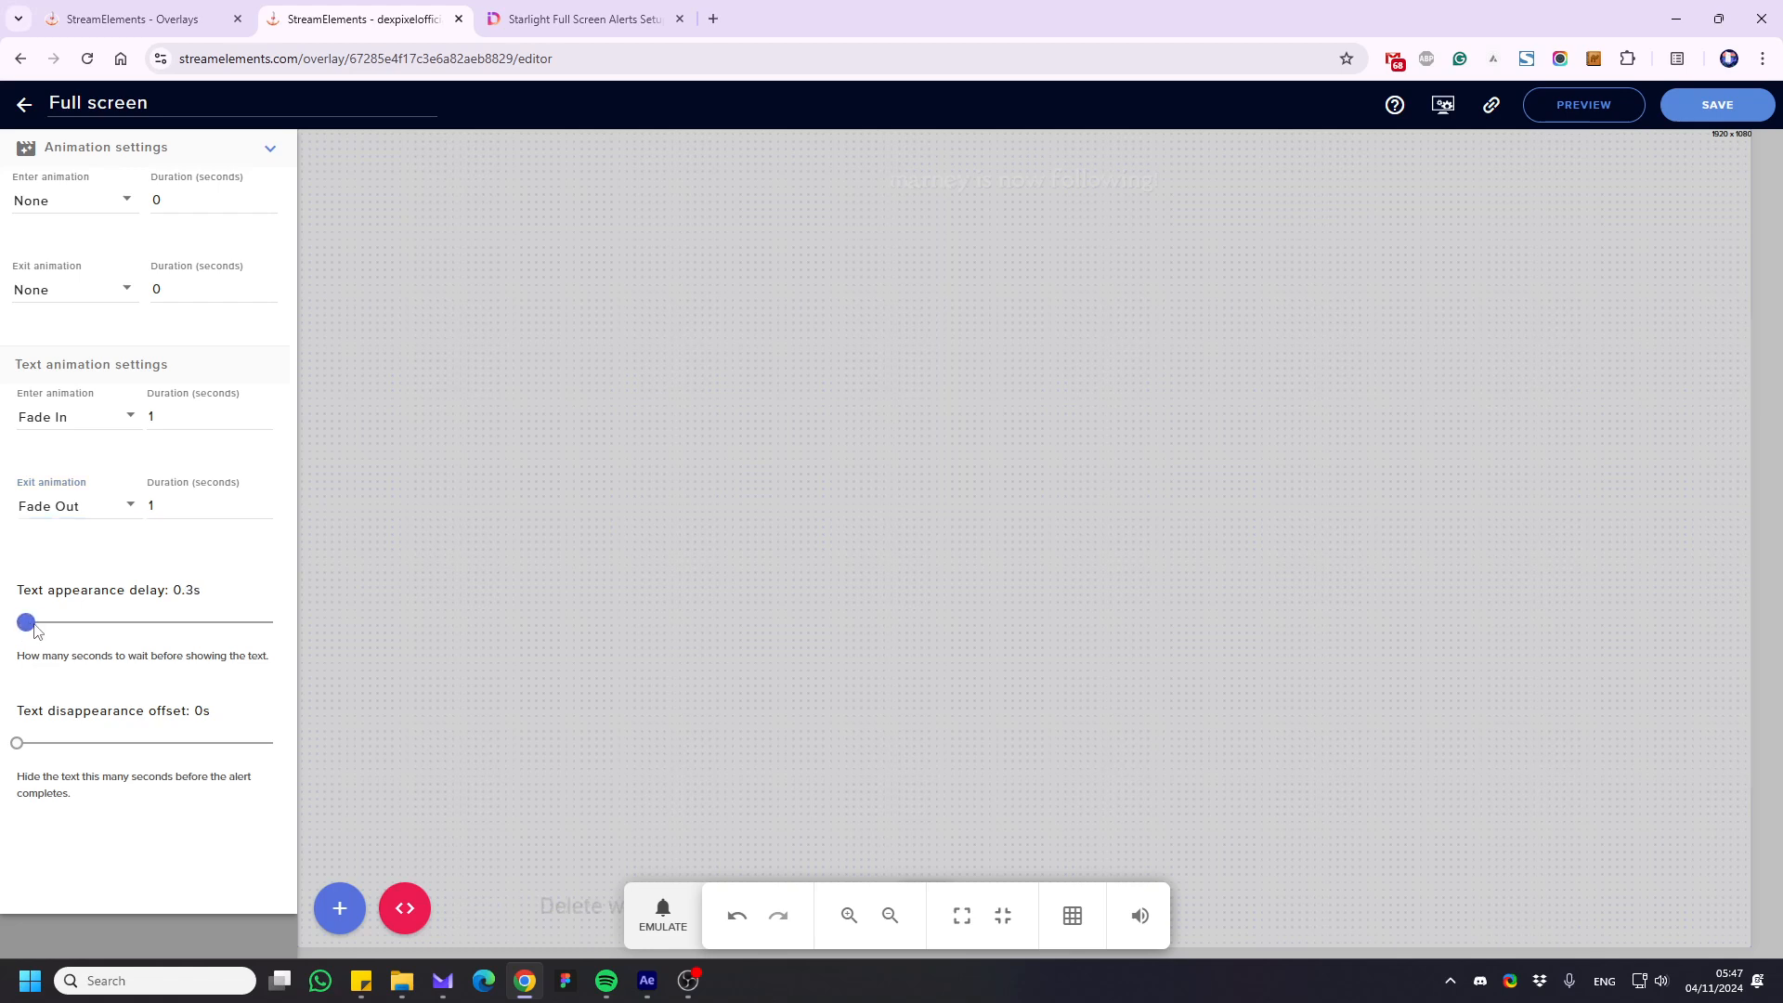
left_click_drag(36, 631, 50, 631)
left_click_drag(19, 745, 44, 748)
left_click_drag(43, 743, 53, 744)
Emulate follower events to check the alert text's fade animations and timing
left_click(664, 915)
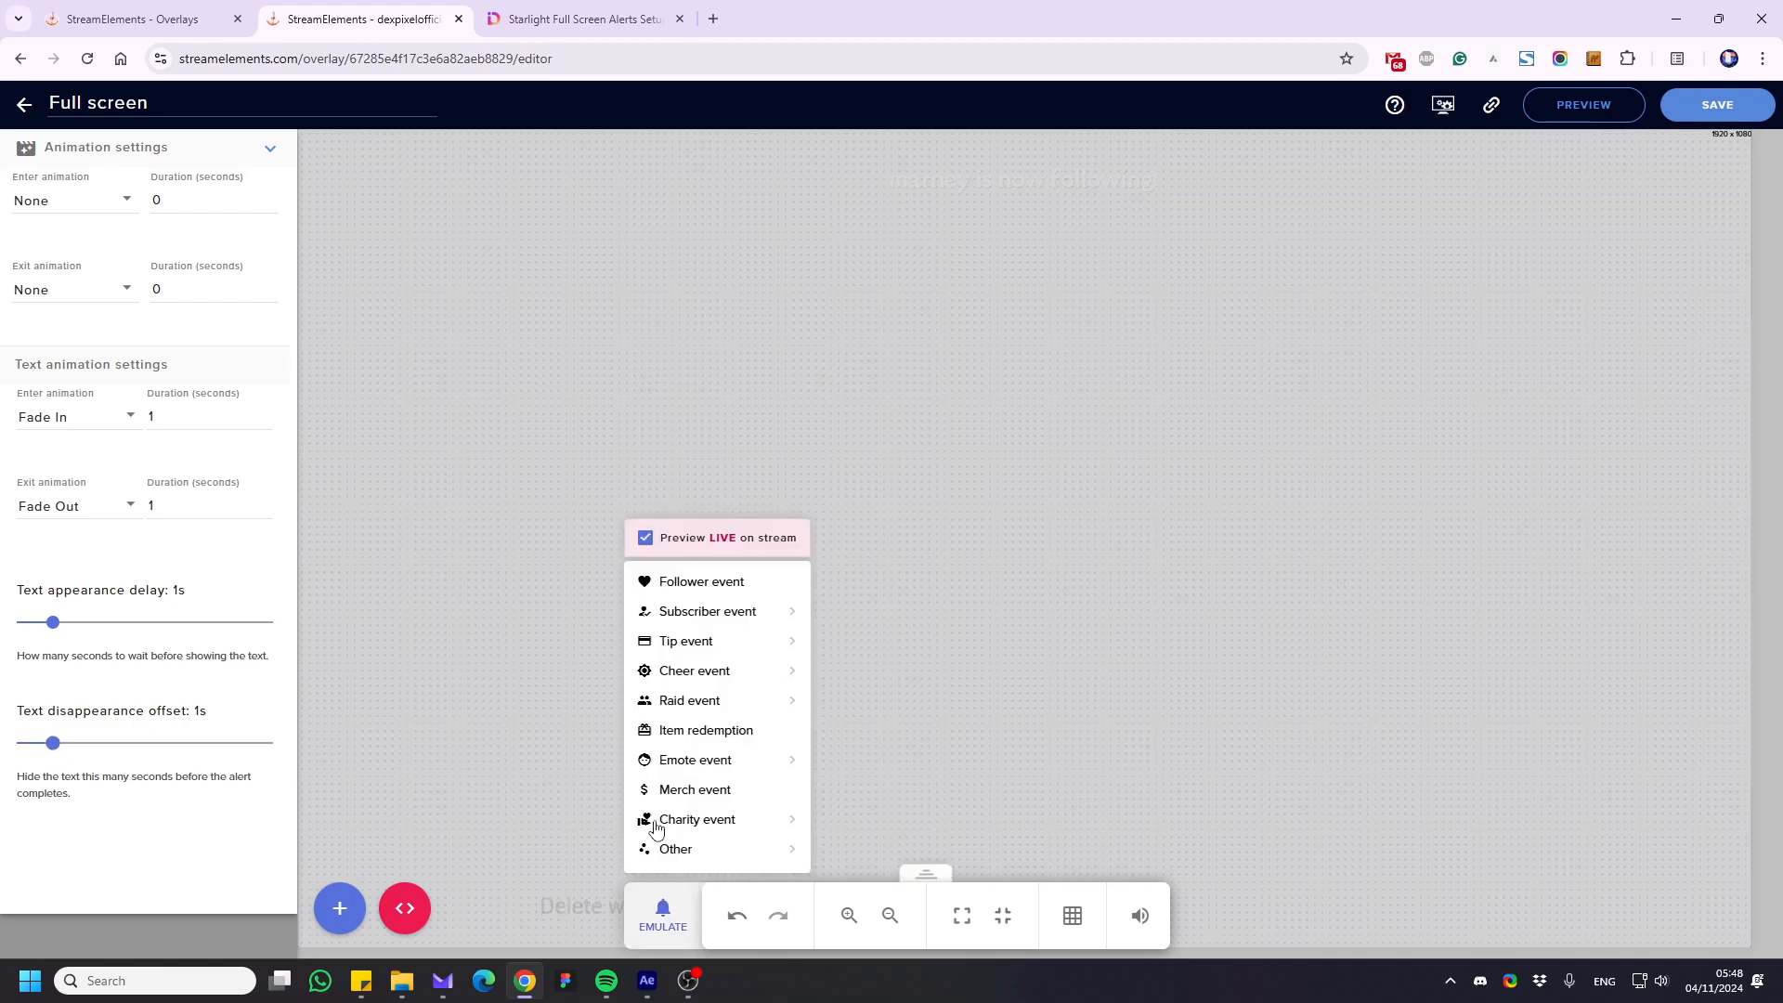
left_click(699, 590)
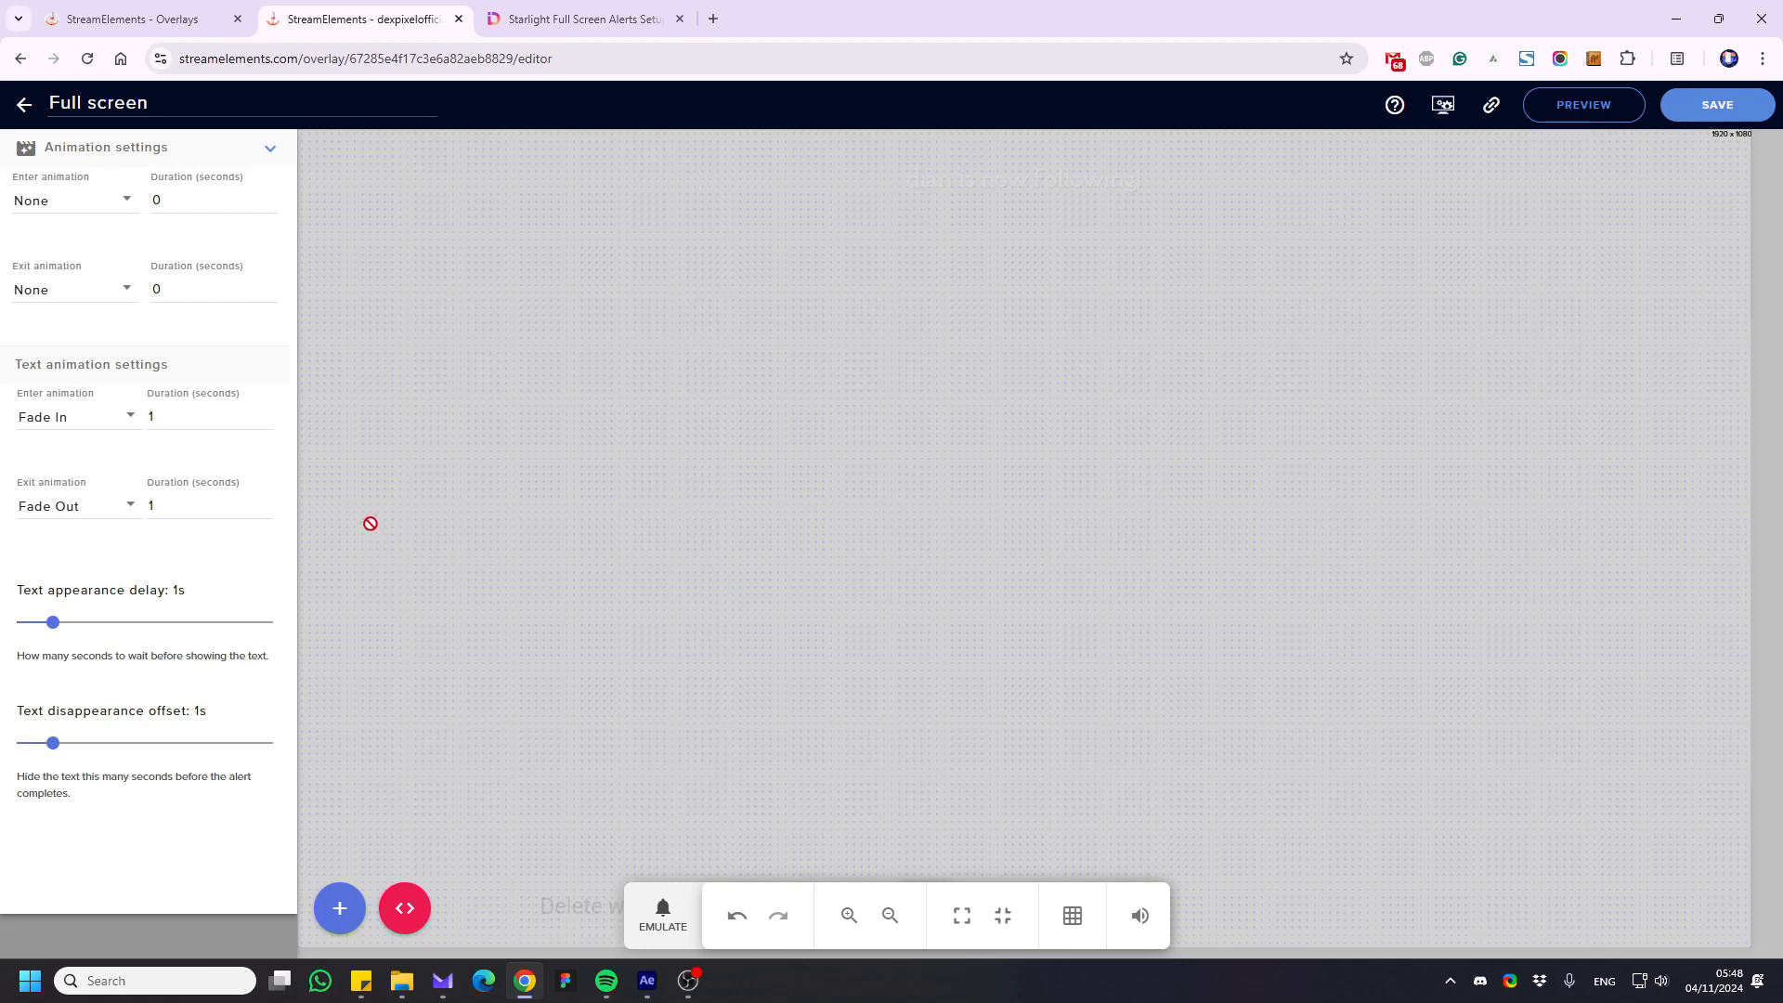
left_click(276, 149)
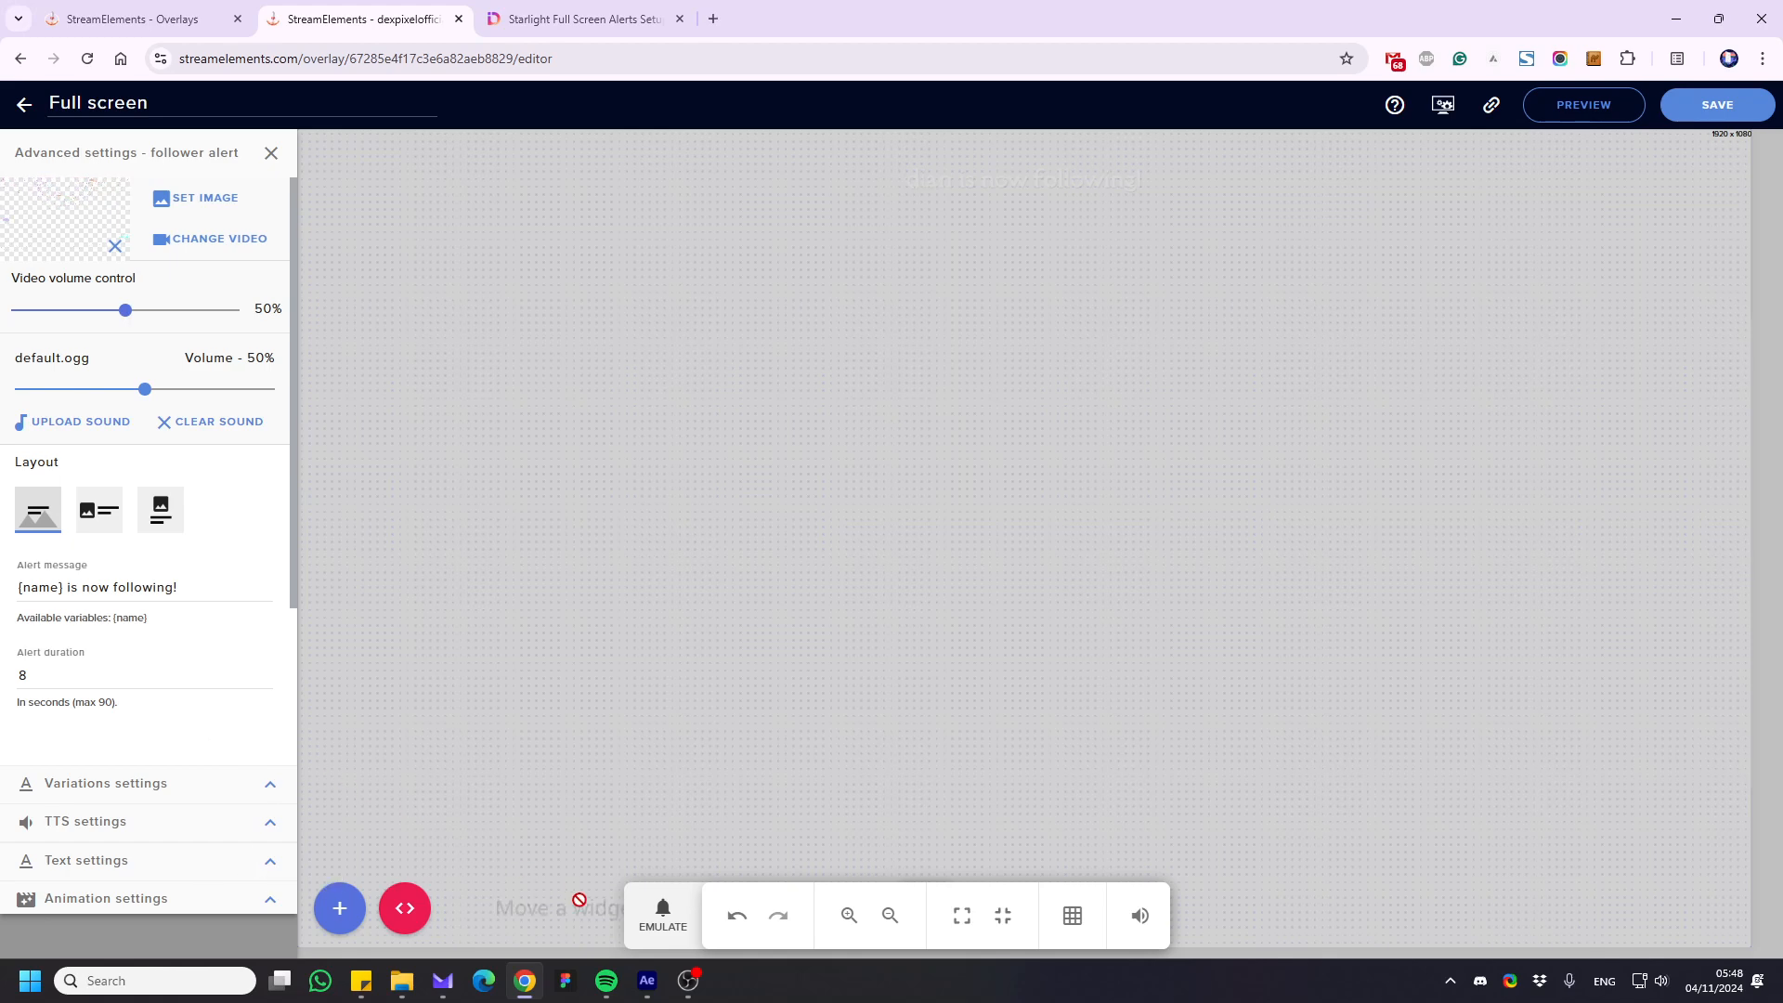
left_click(662, 915)
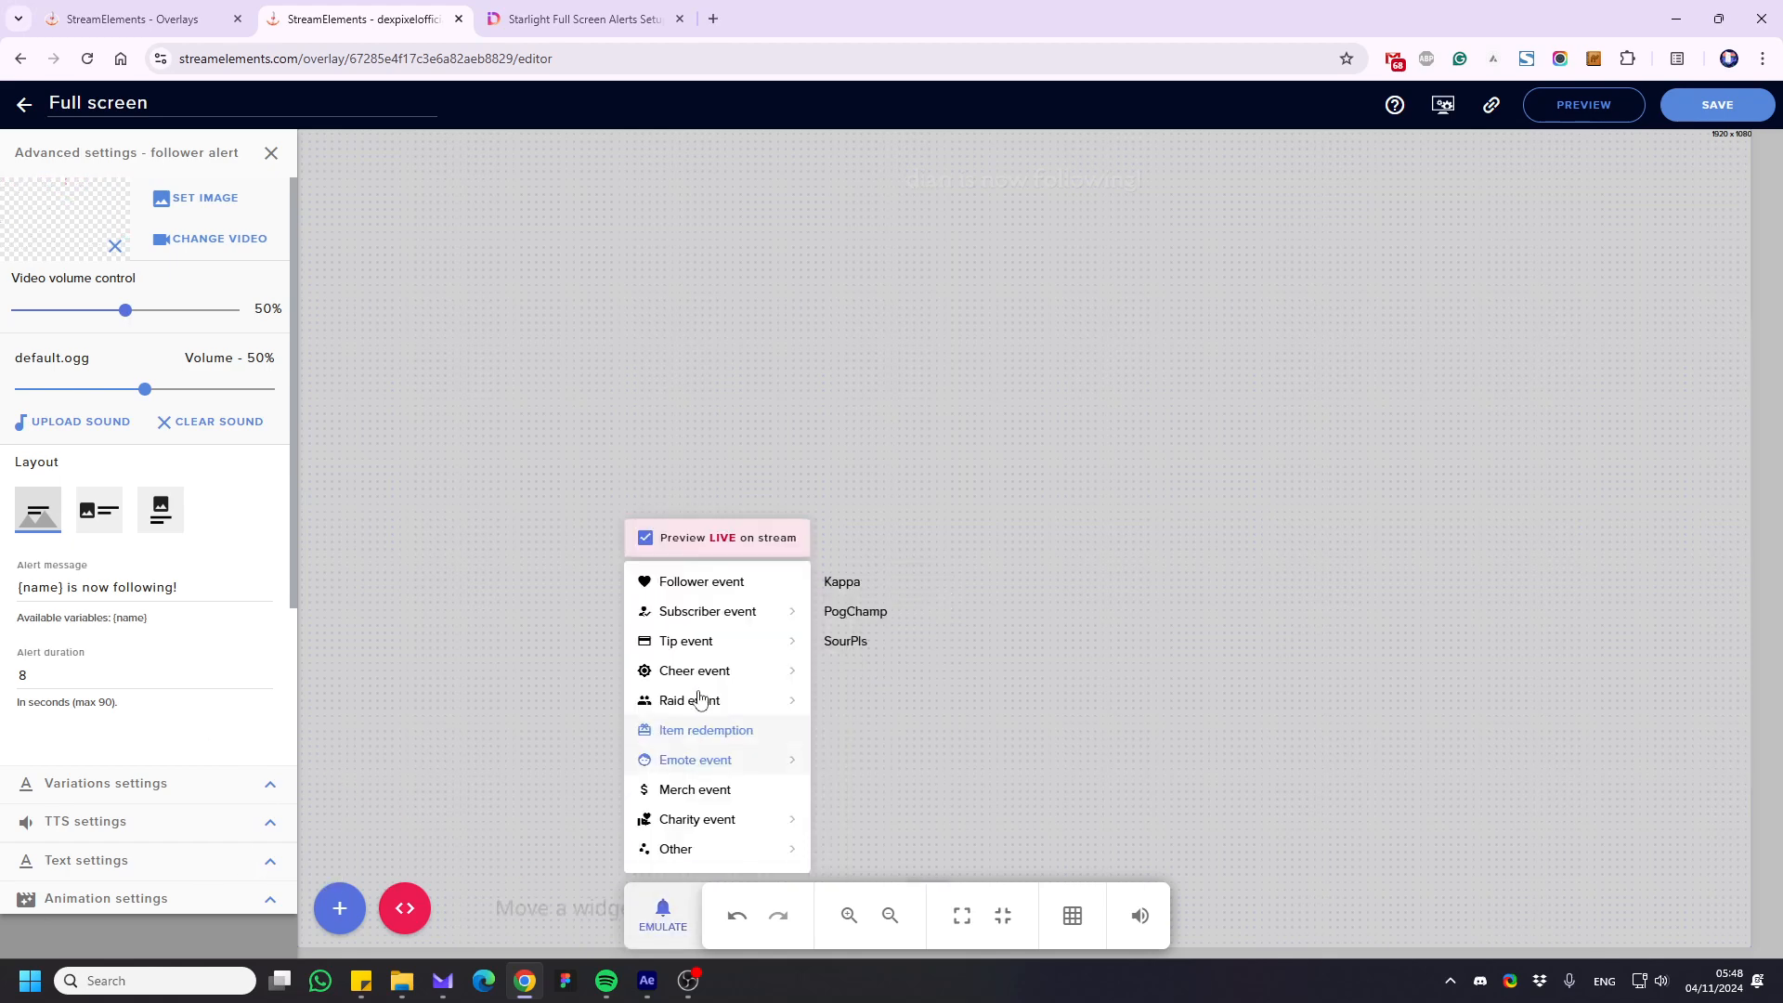
left_click(715, 594)
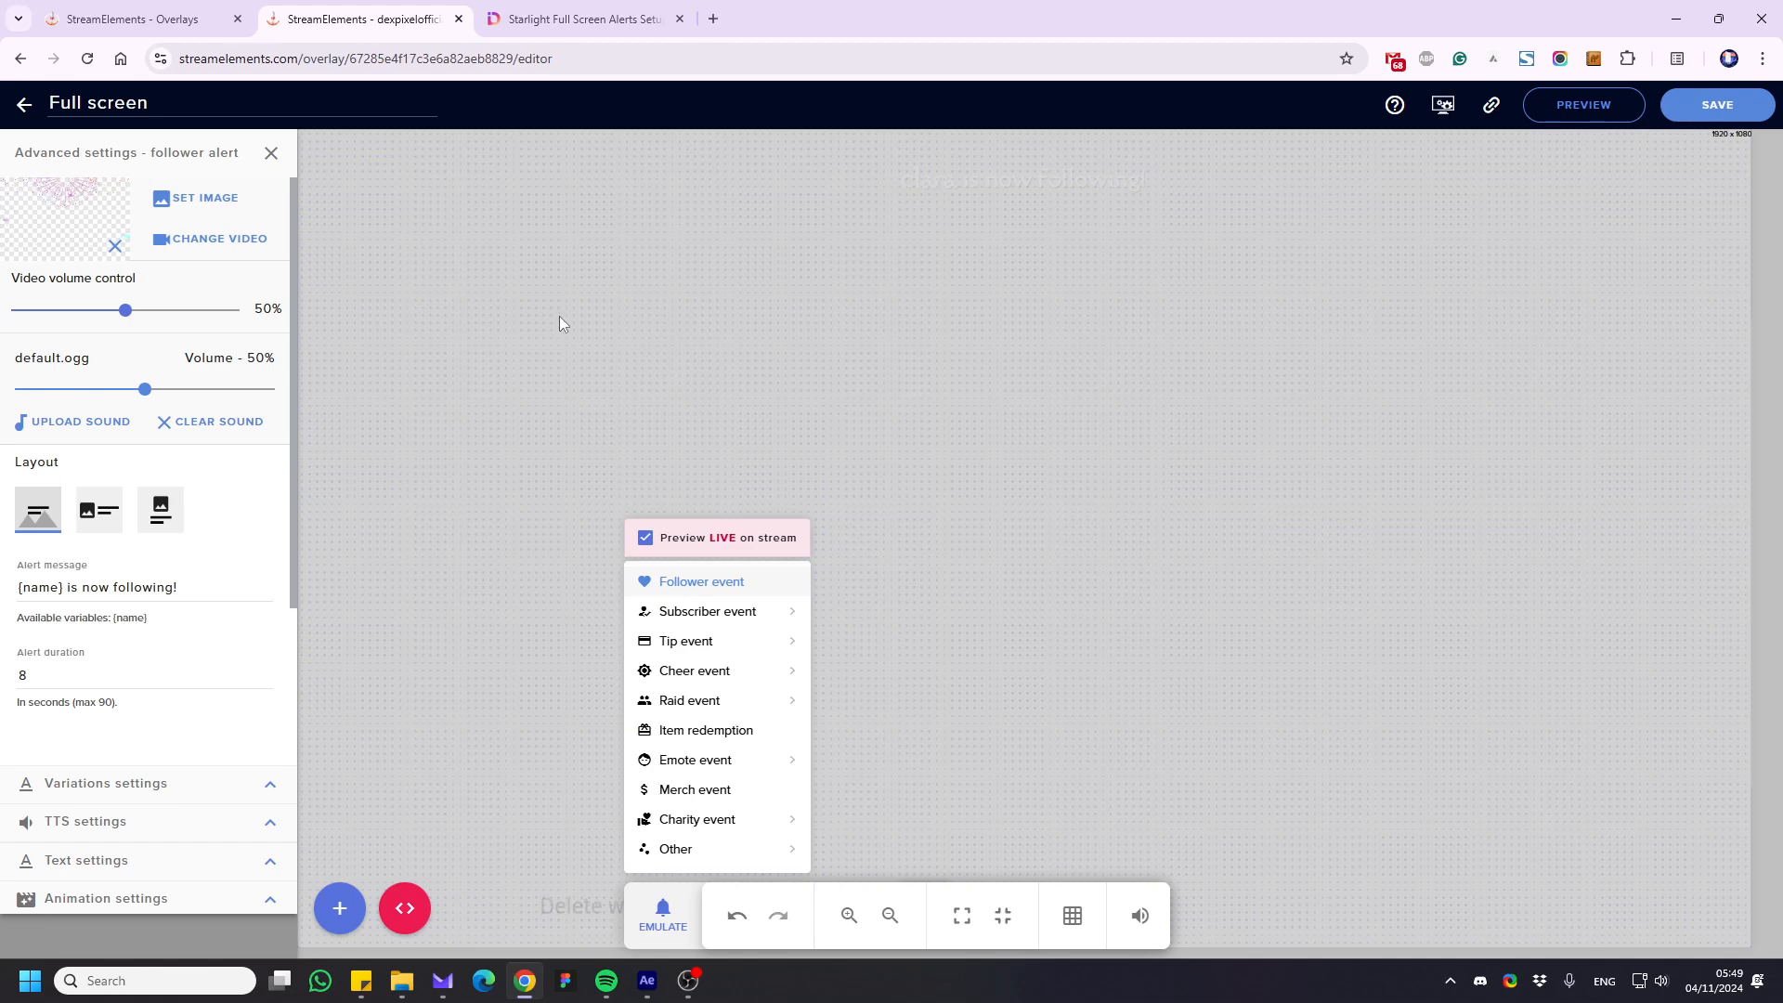
Split the follower alert message into two lines, with "is now following!" on the line below {name}
left_click(135, 583)
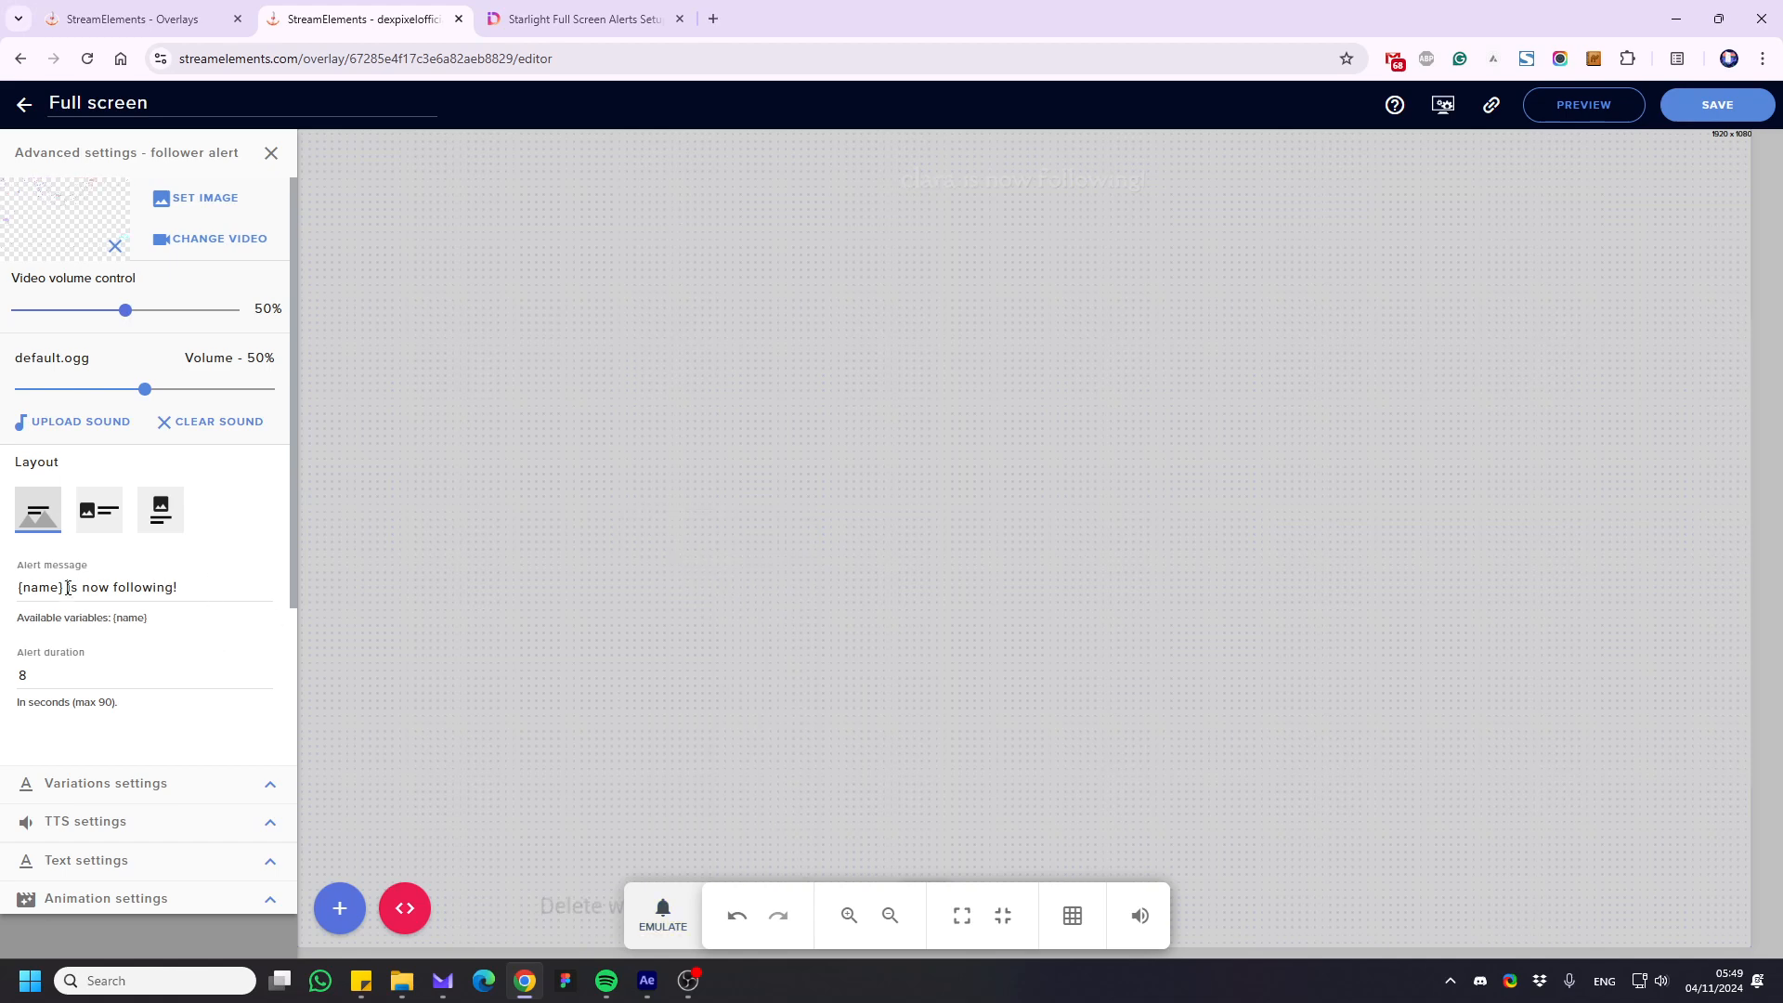
left_click_drag(67, 587, 177, 587)
left_click(192, 583)
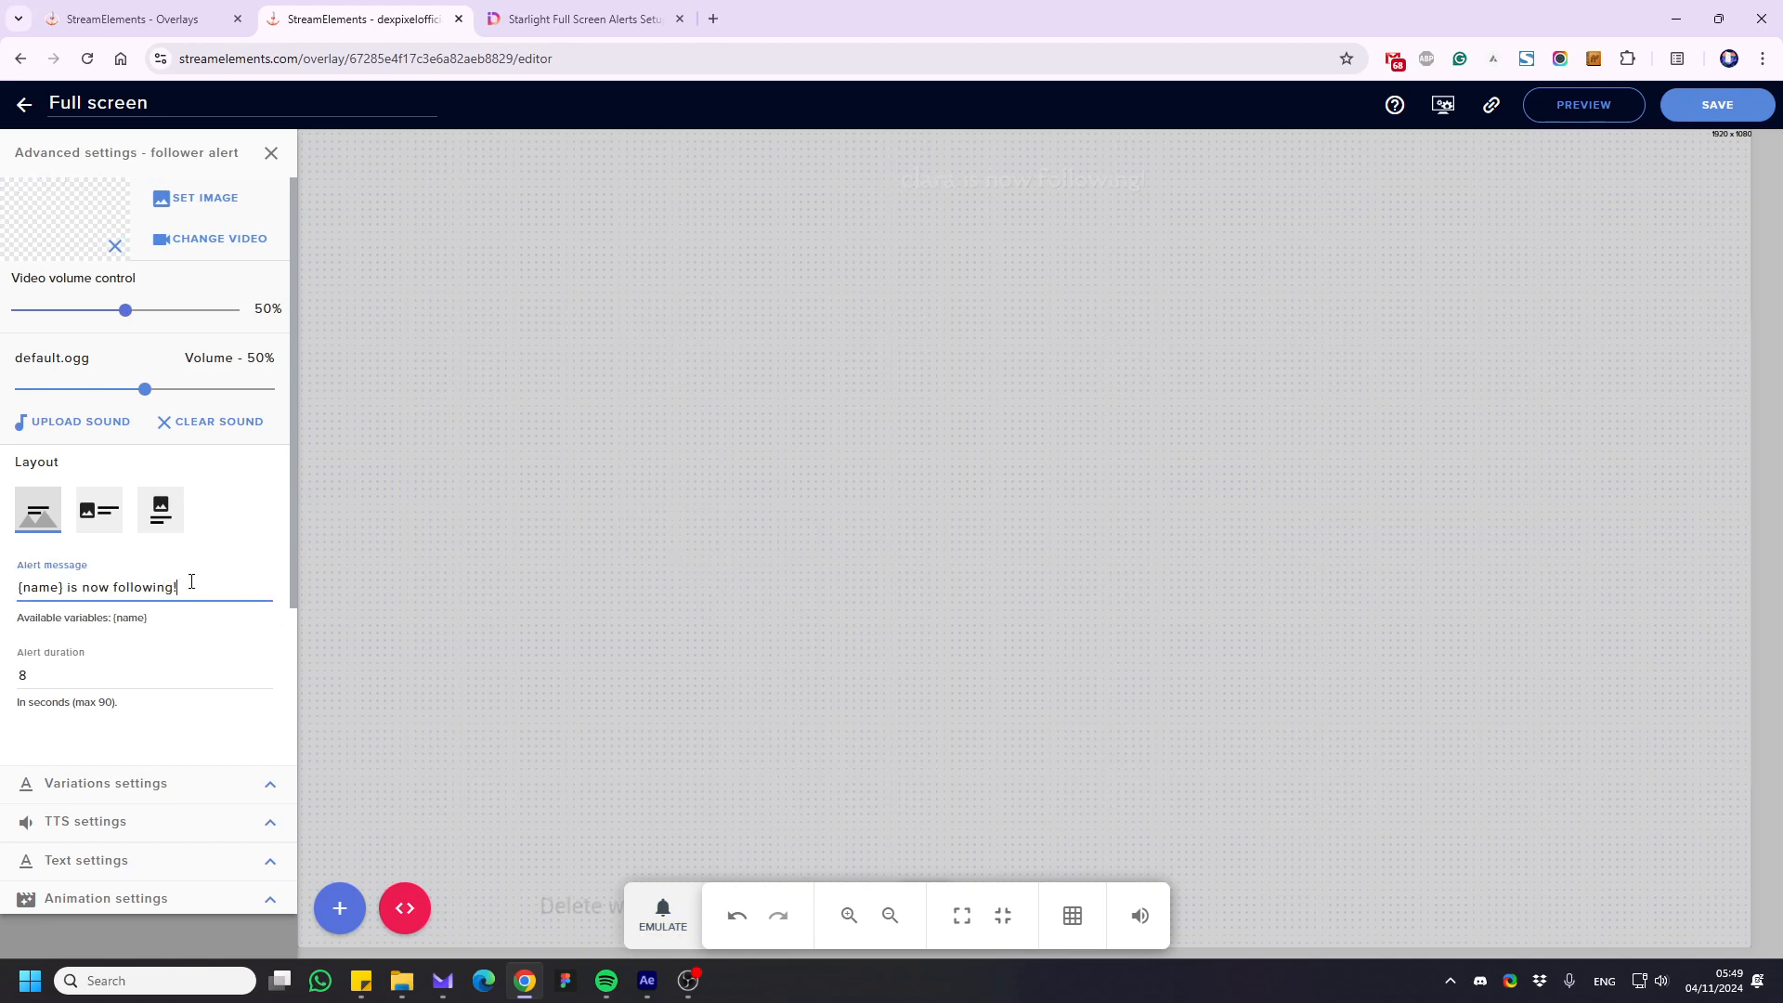
left_click(68, 593)
key("Return")
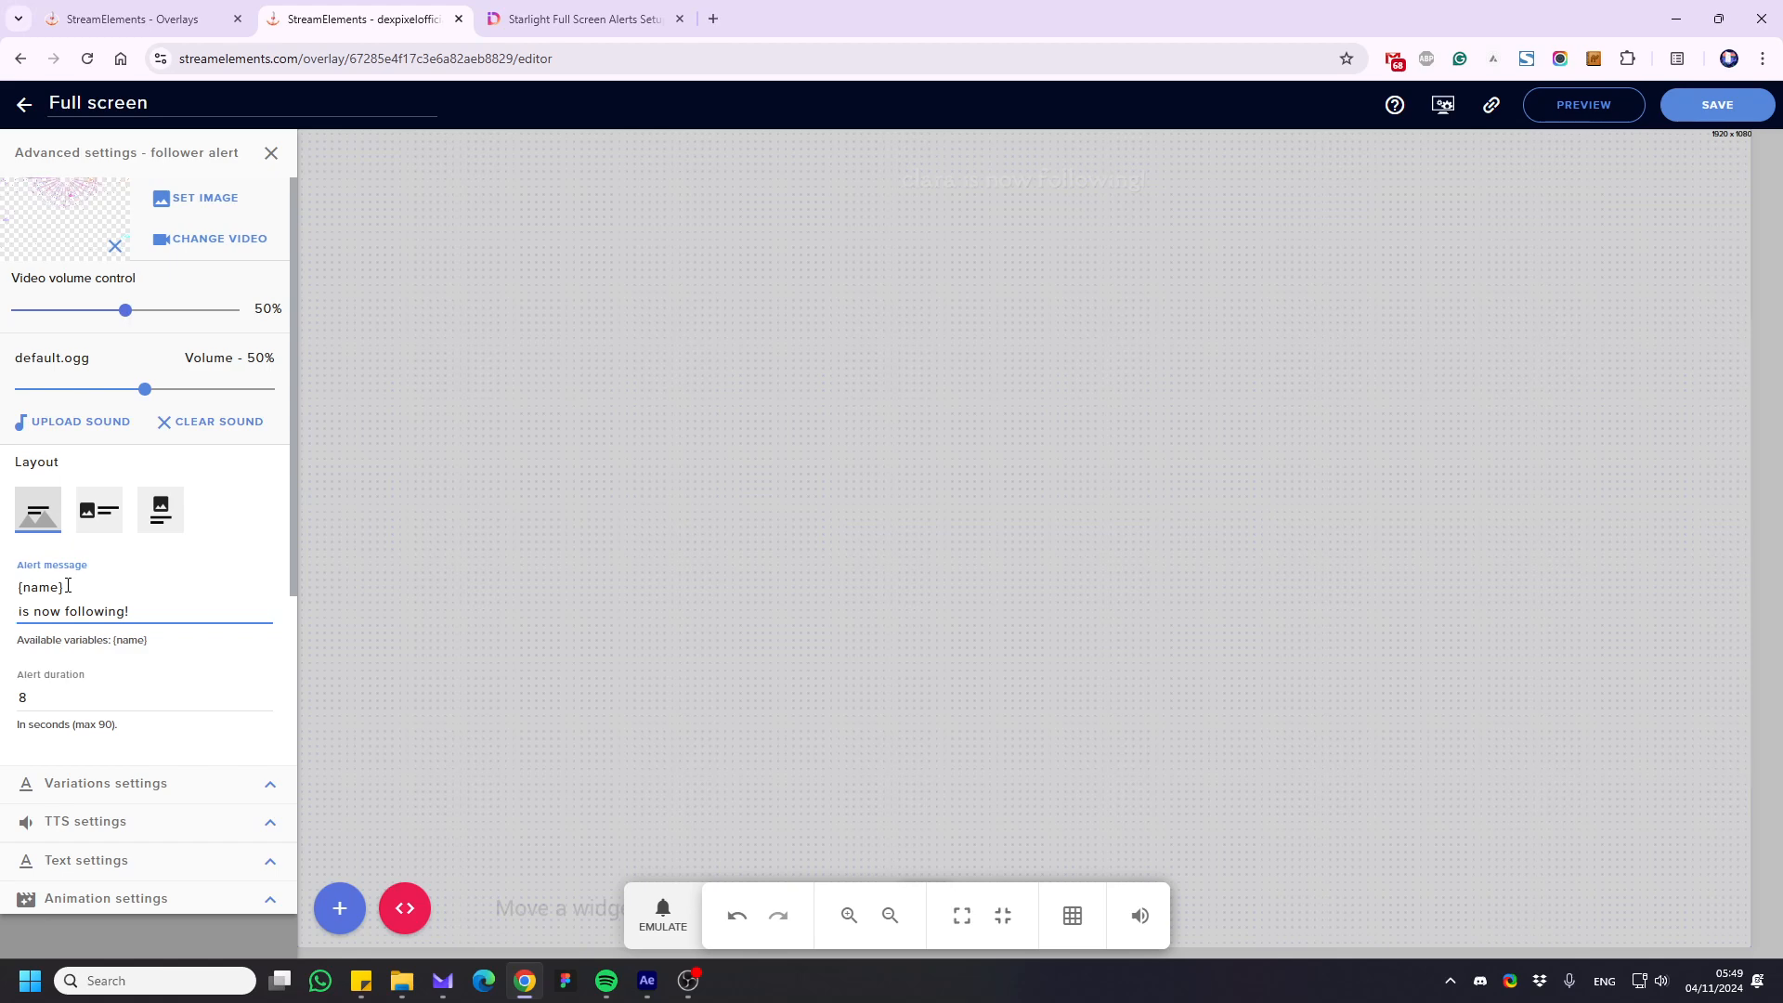
left_click_drag(150, 604, 21, 591)
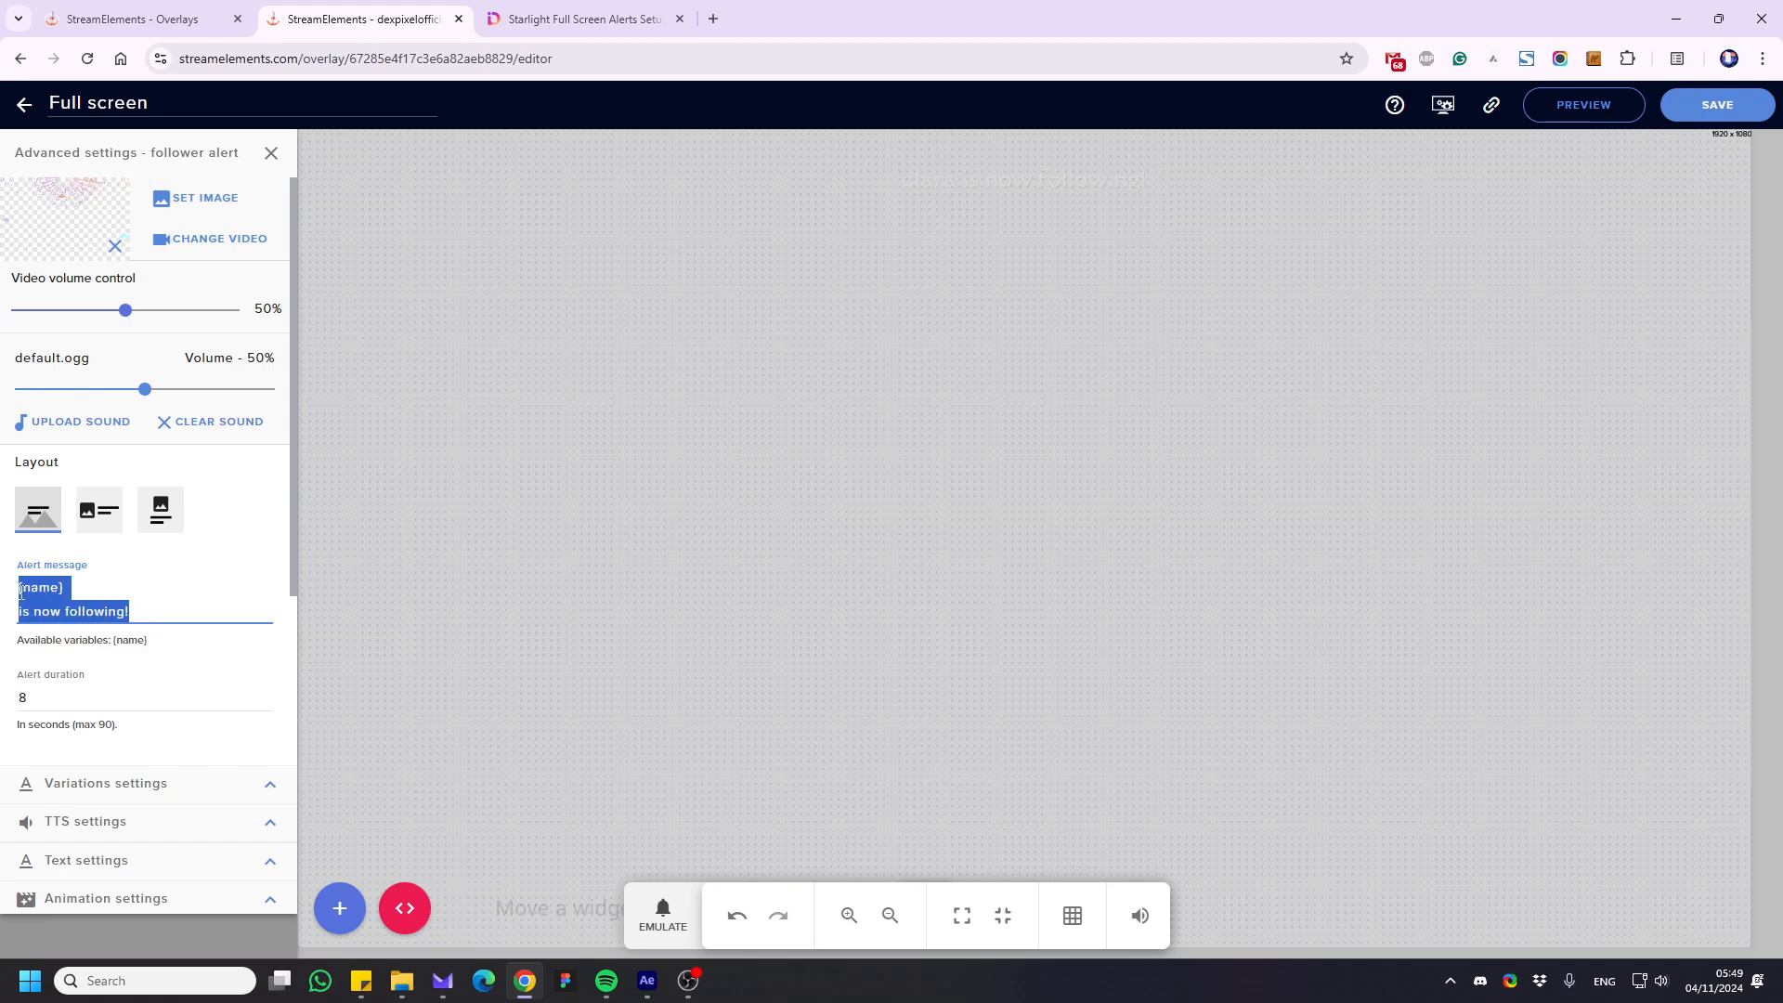
left_click(223, 583)
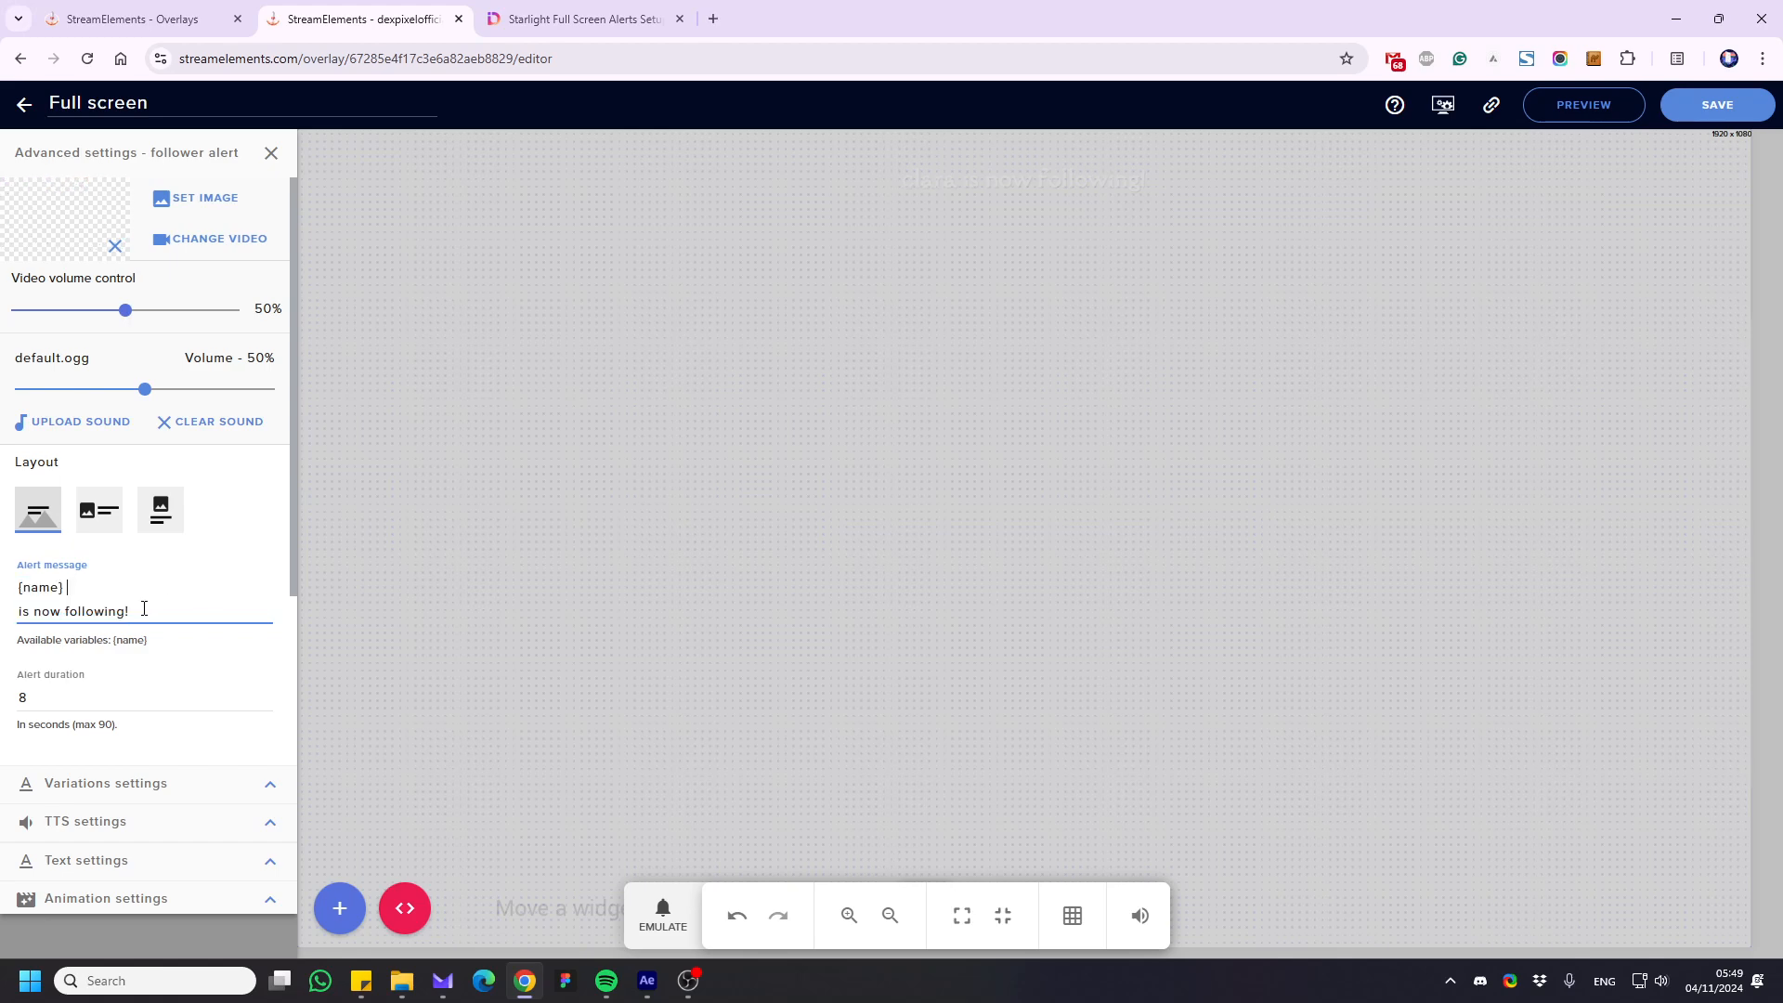
Emulate a follower event to check the two-line alert message
left_click(662, 910)
mouse_move(730, 605)
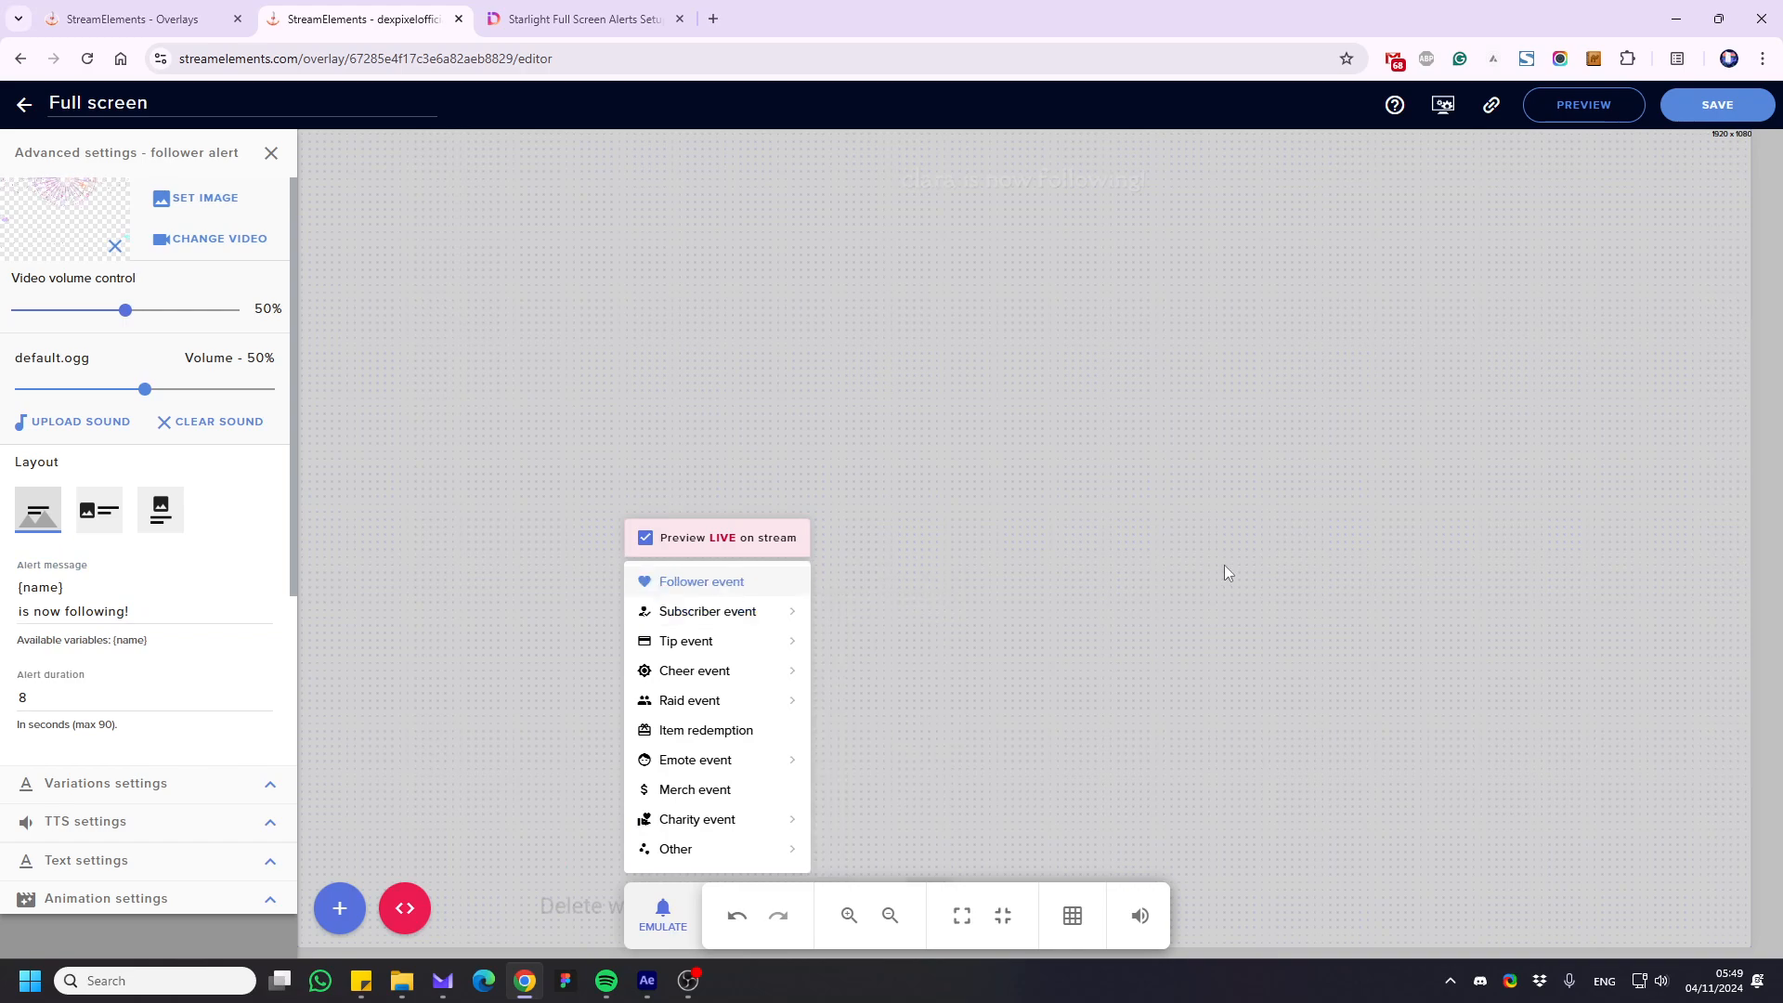
left_click(1325, 568)
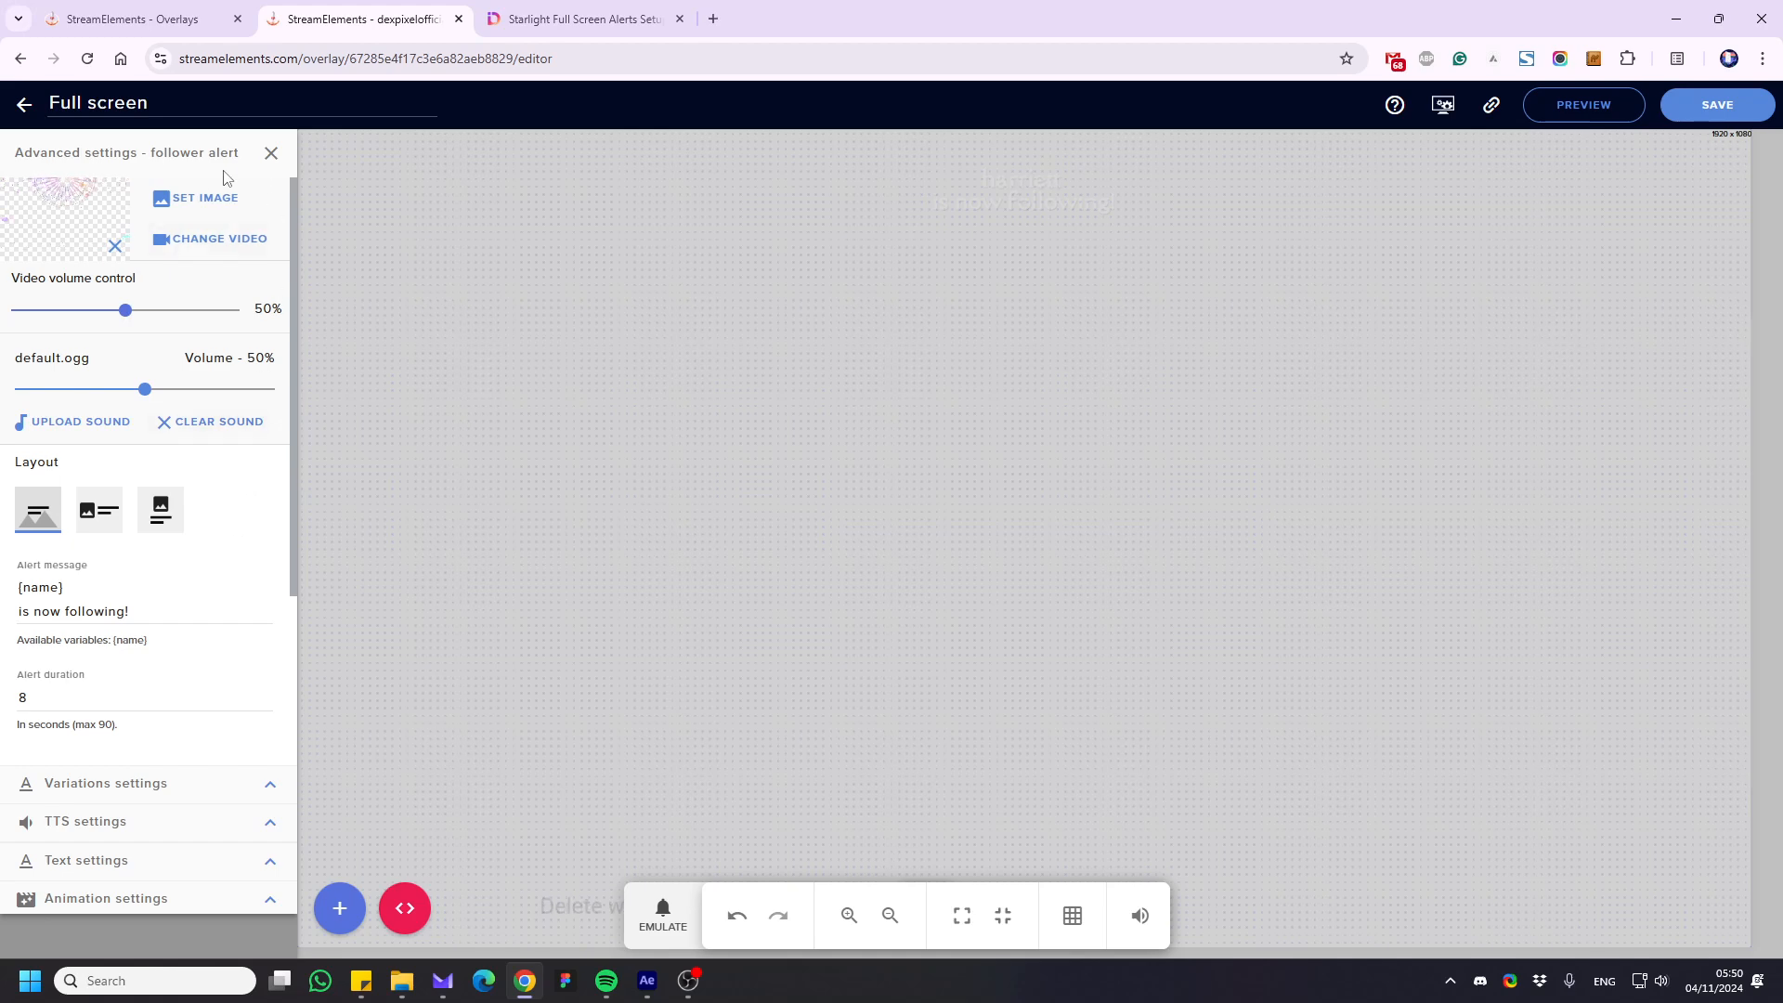
Switch from the follower alert to the tip alert's settings and choose the text-over-image layout
left_click(272, 154)
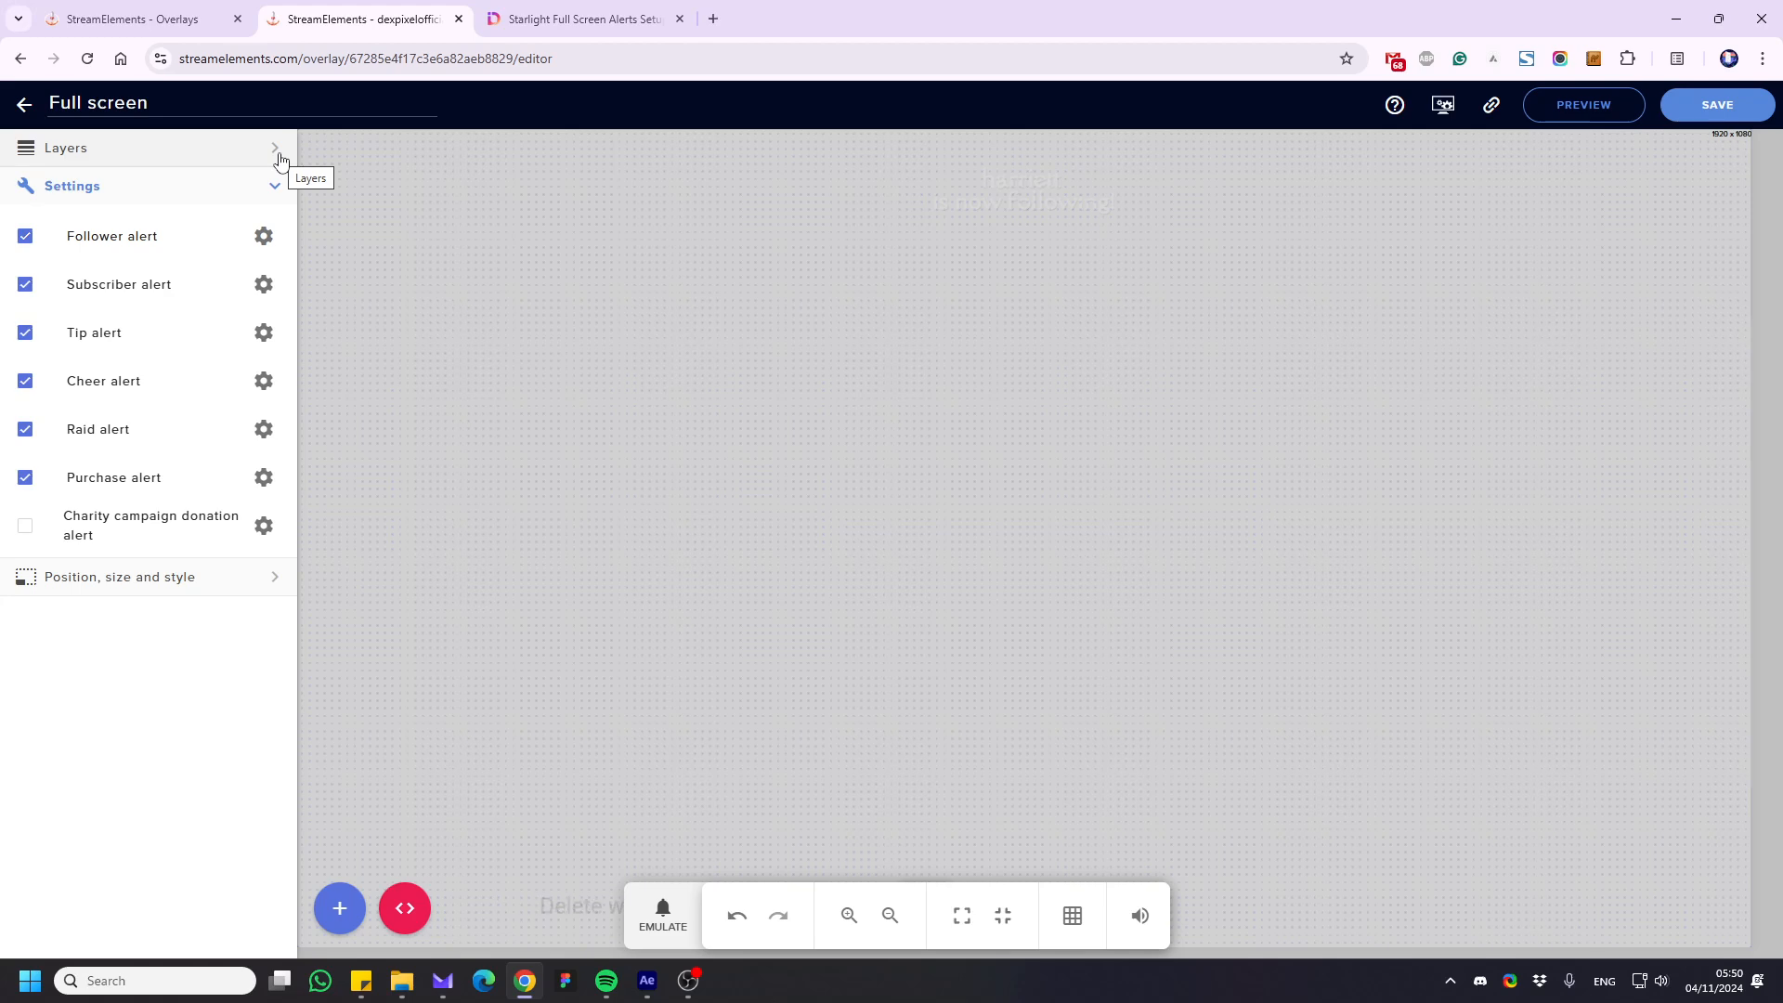
left_click(259, 336)
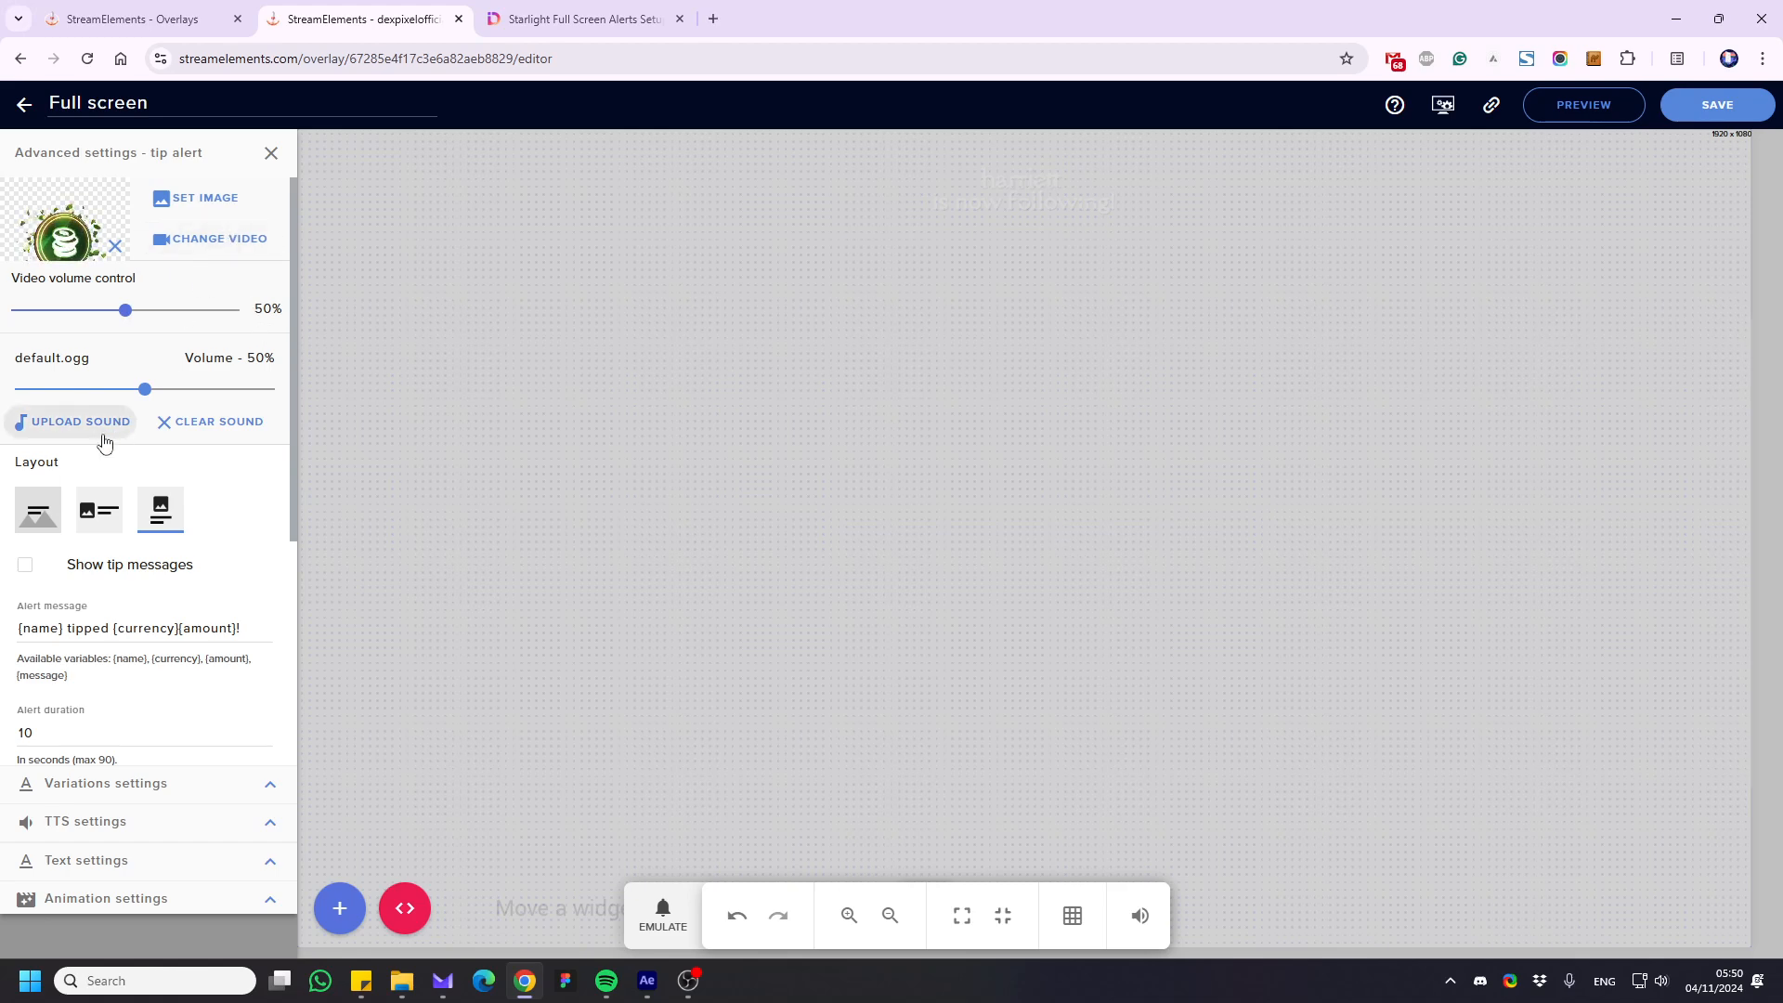
left_click(39, 516)
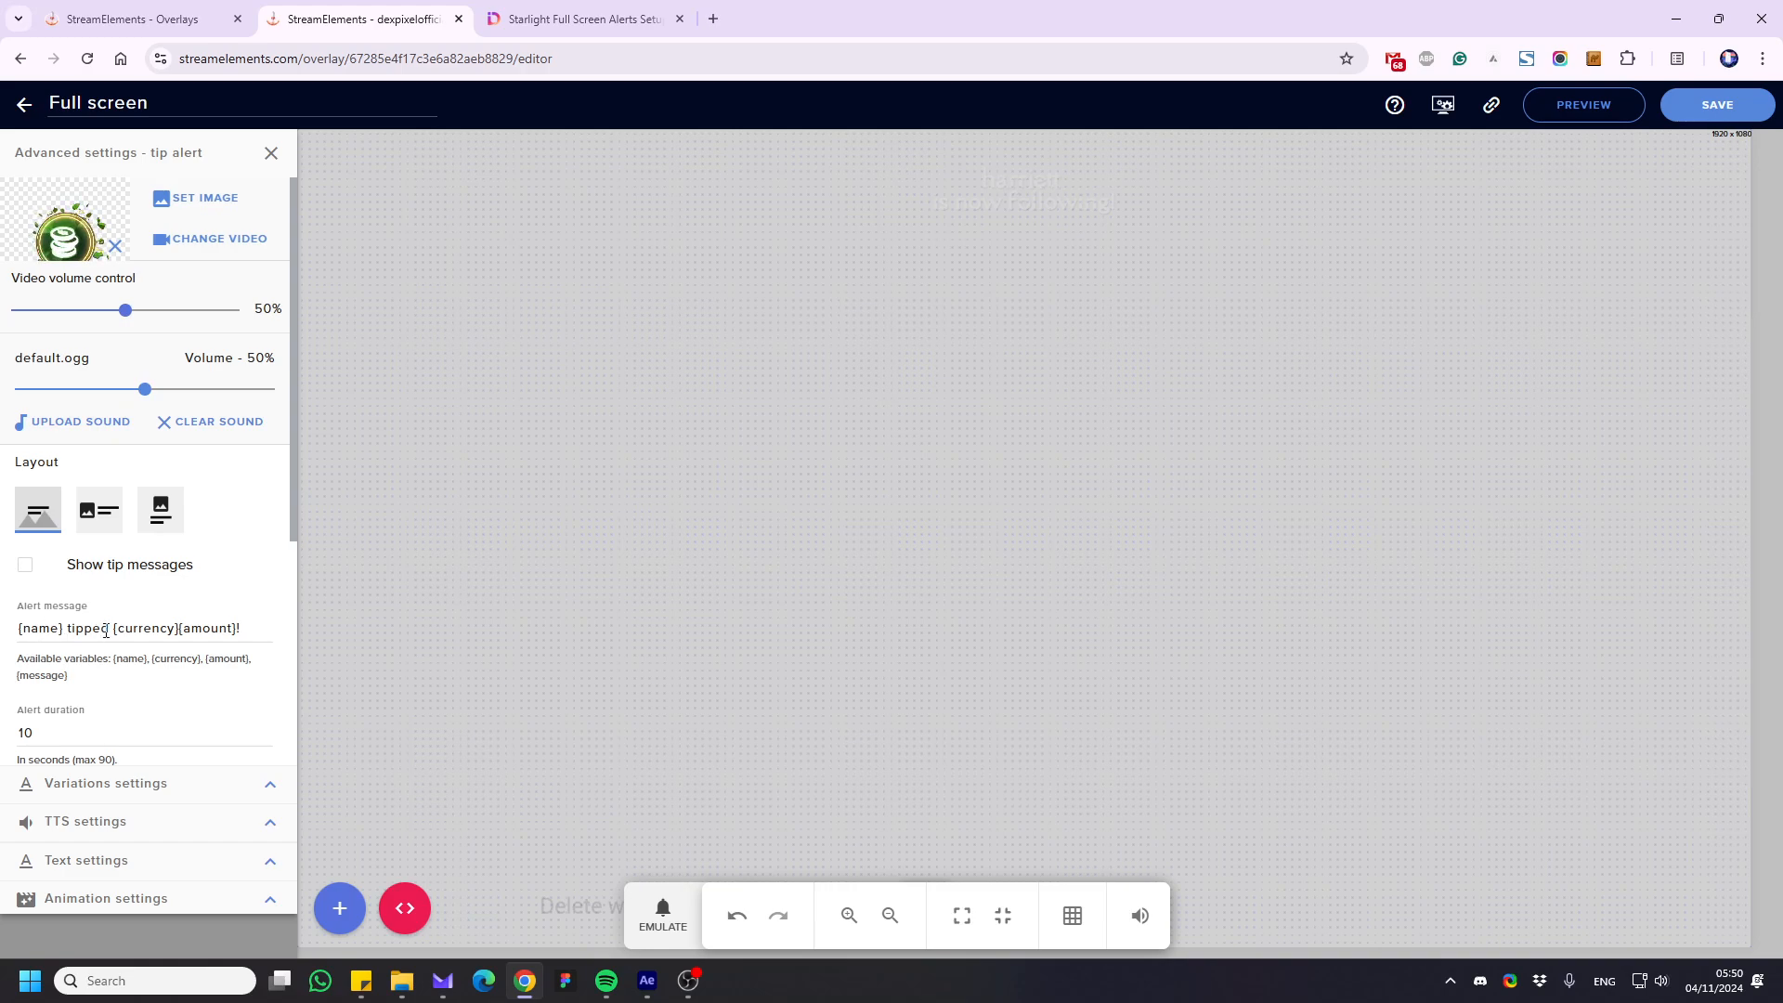
Move "tipped {currency}{amount}!" onto a second line of the tip alert message and set the alert duration to 8 seconds
left_click(67, 635)
key("Return")
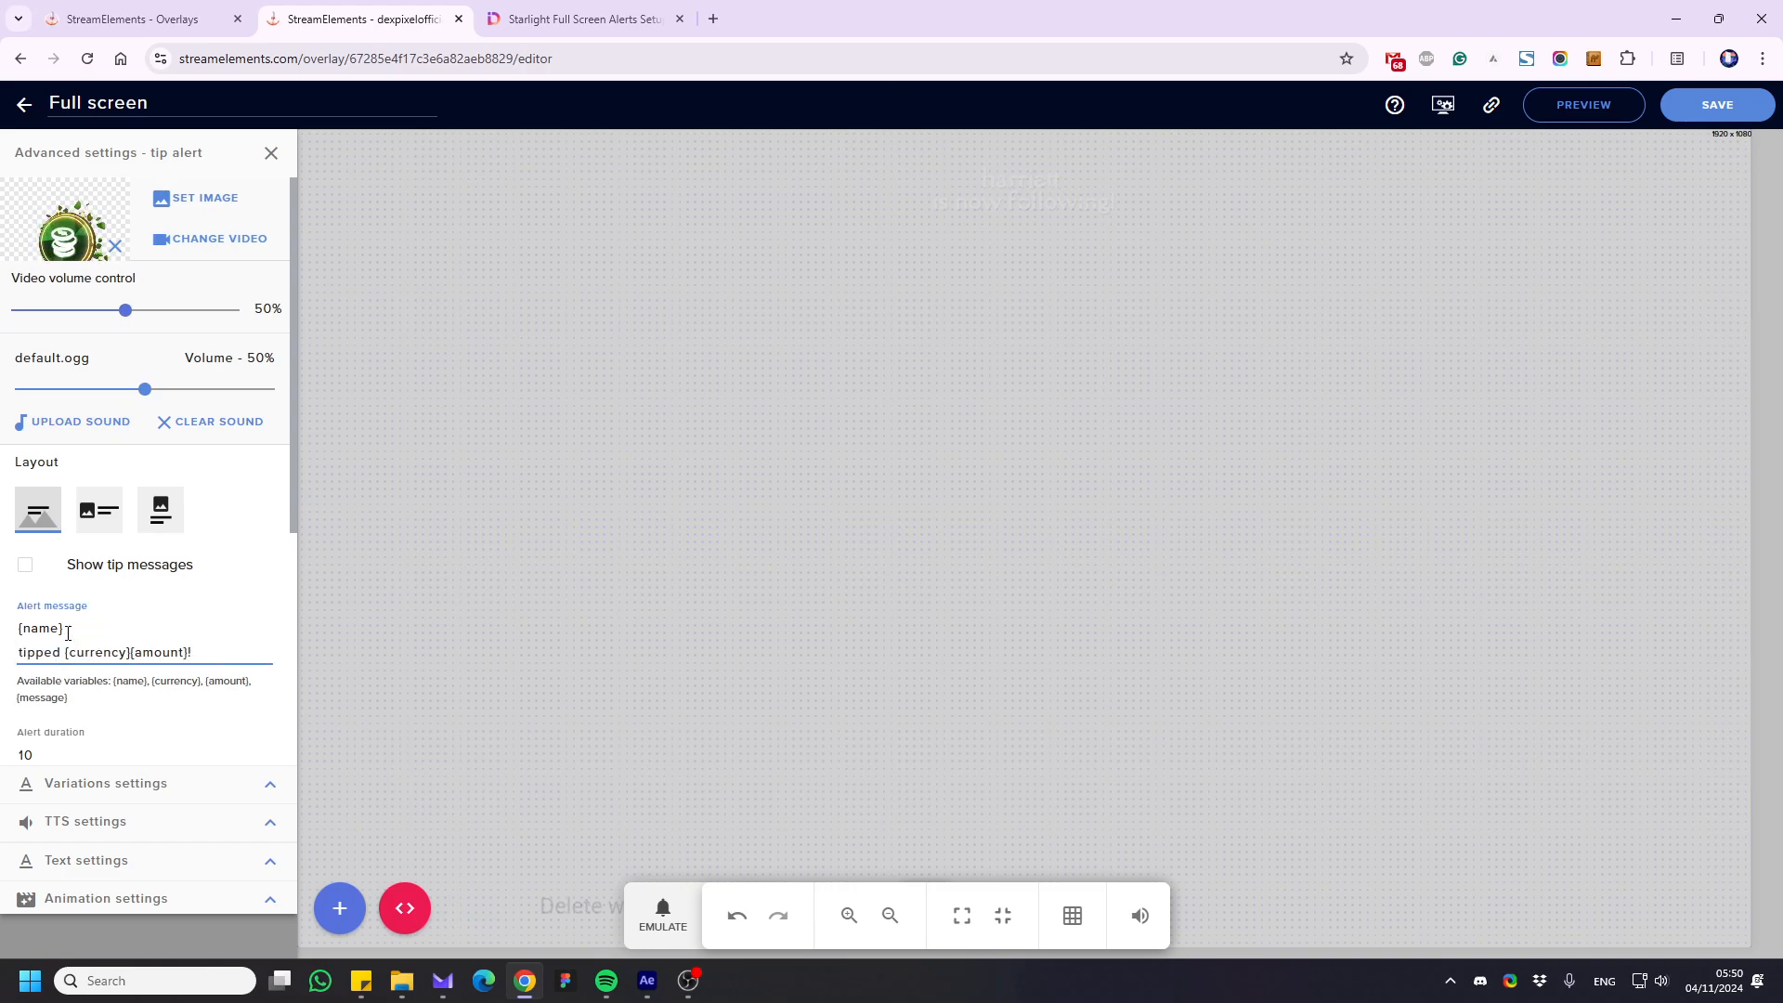
left_click(62, 655)
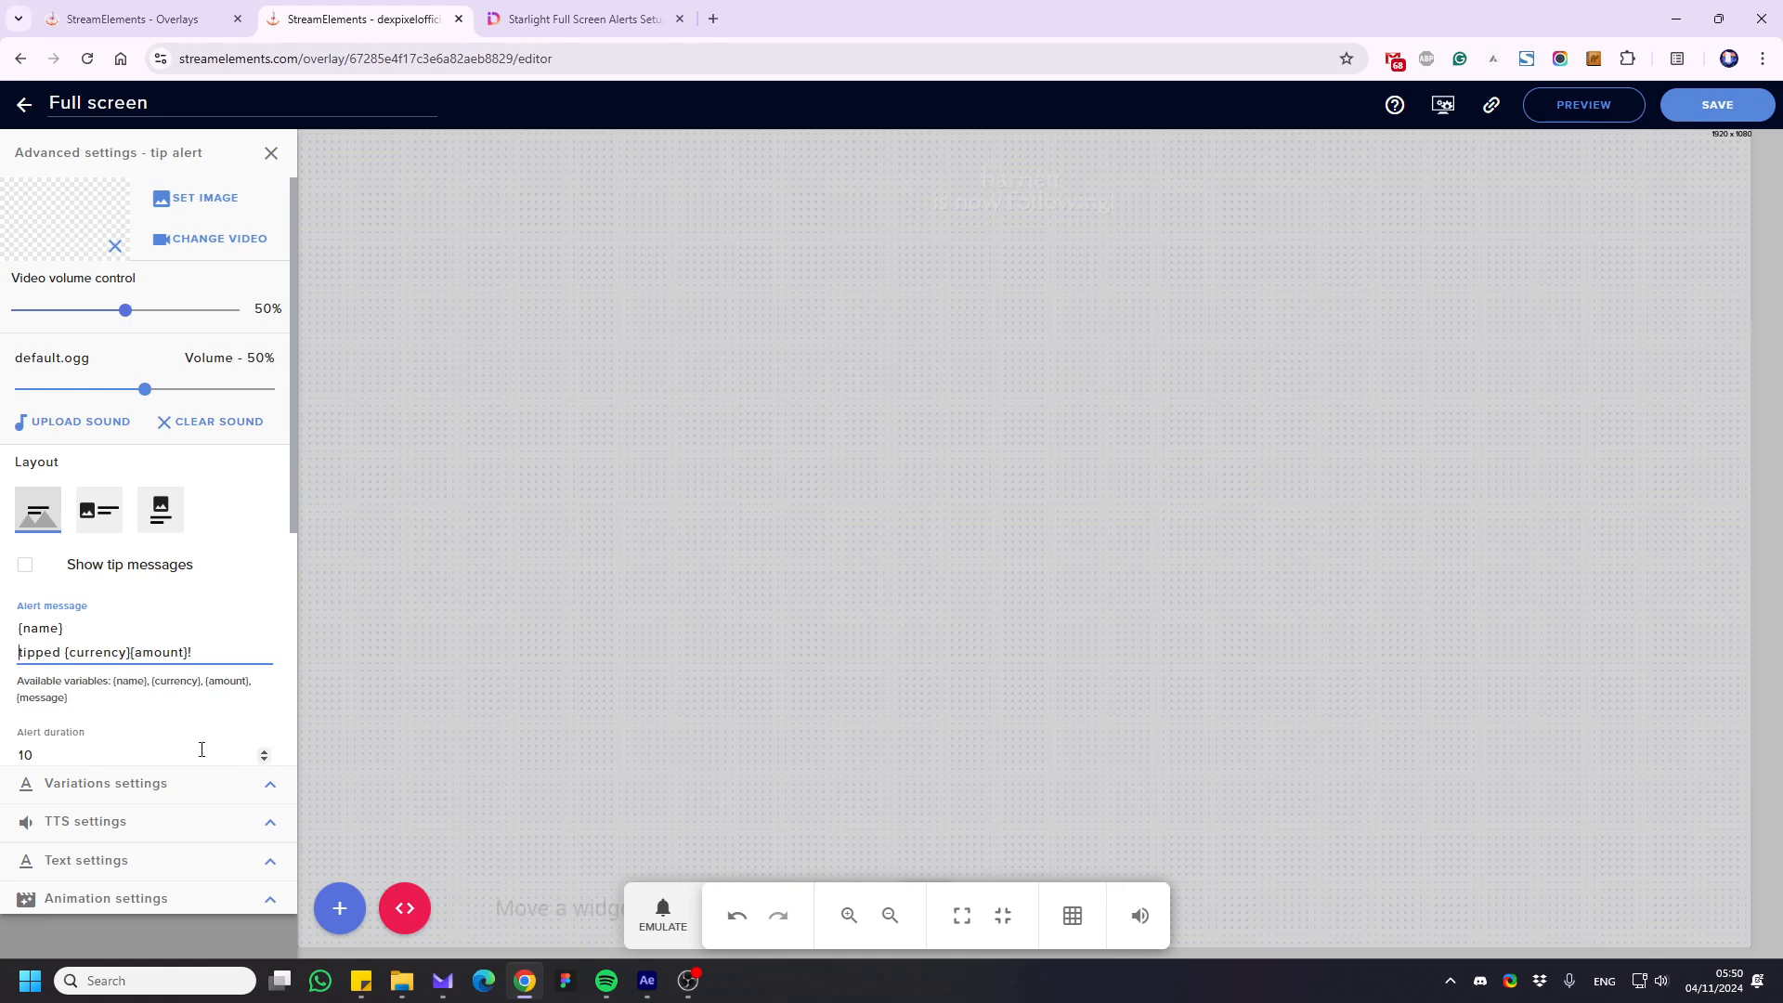
left_click(265, 760)
left_click(265, 759)
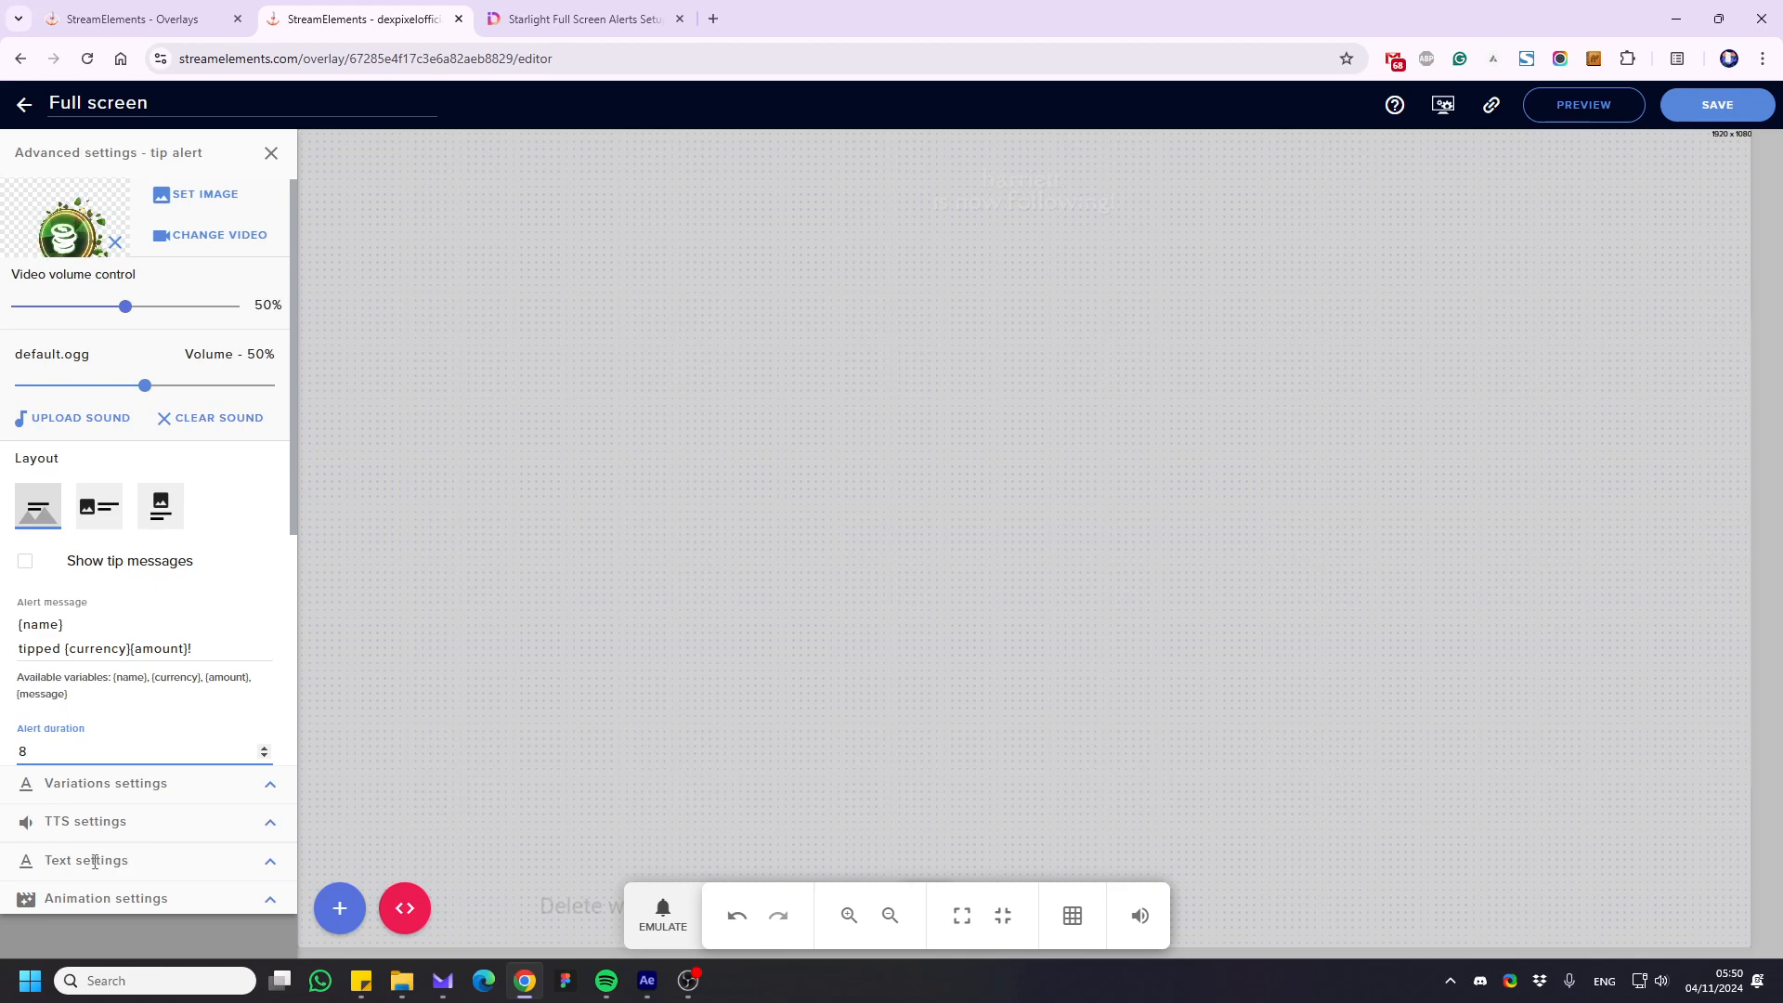
Set the line height of the tip alert's text to 1
left_click(268, 862)
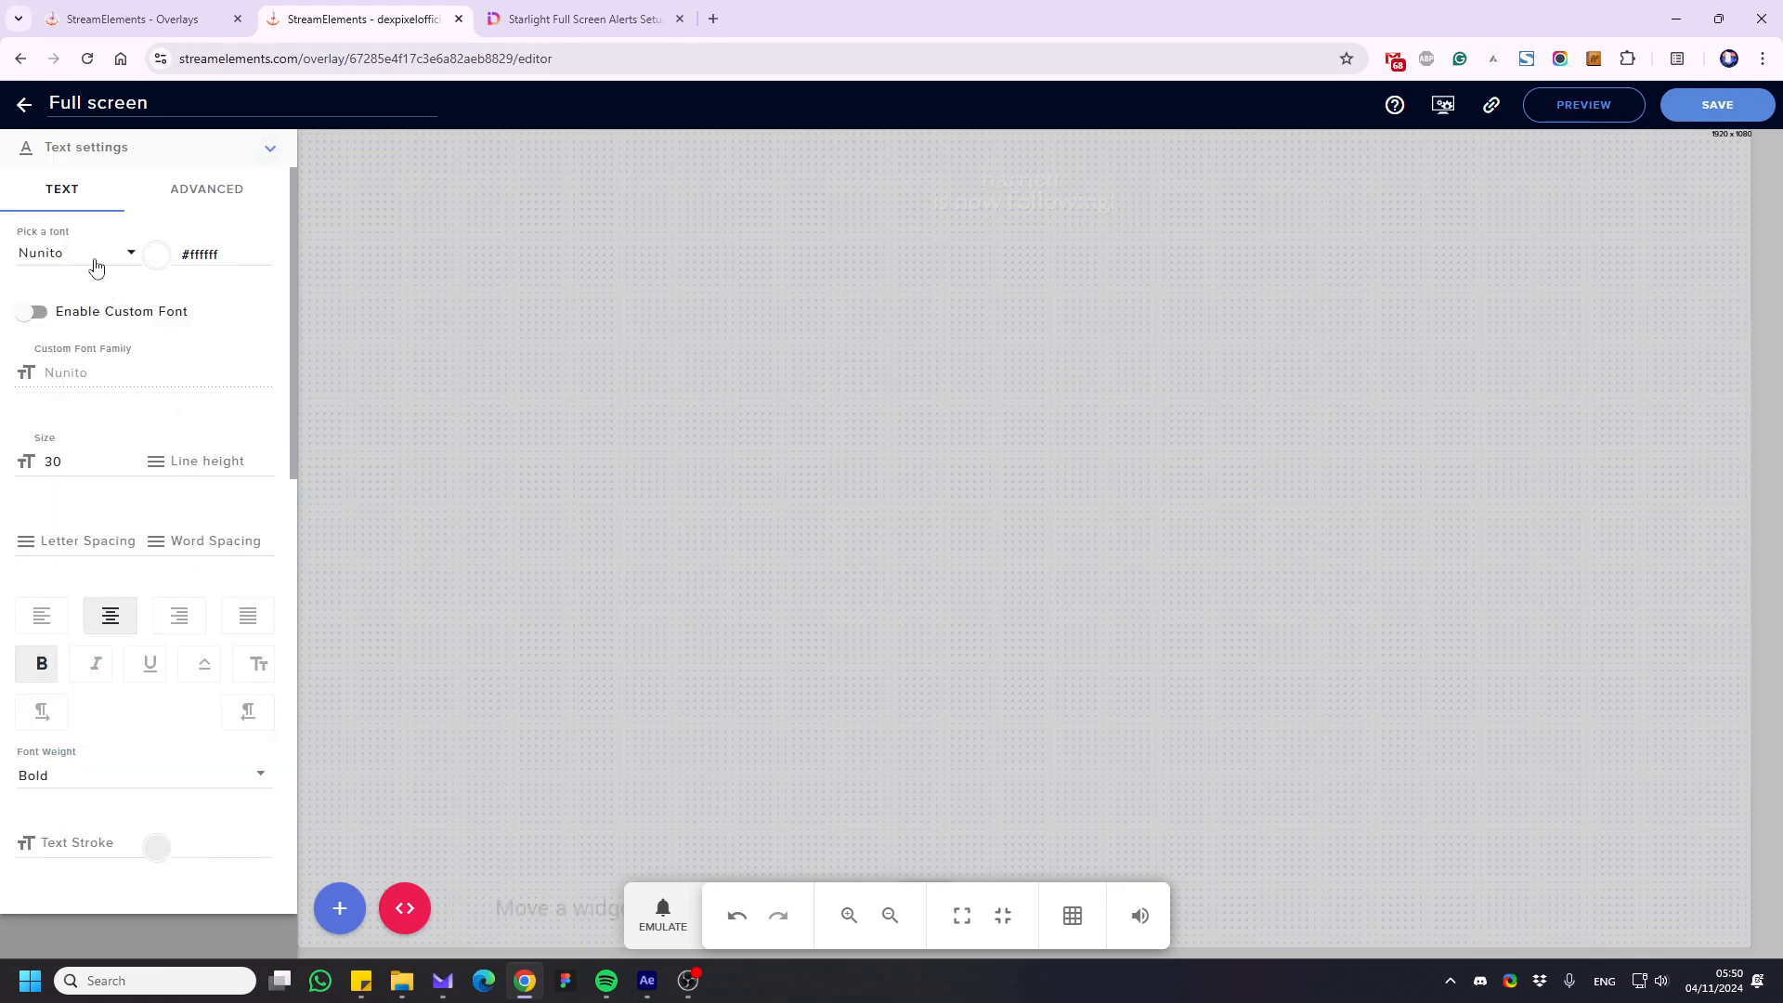
left_click(74, 461)
left_click(212, 461)
scroll(76, 665, "down", 1)
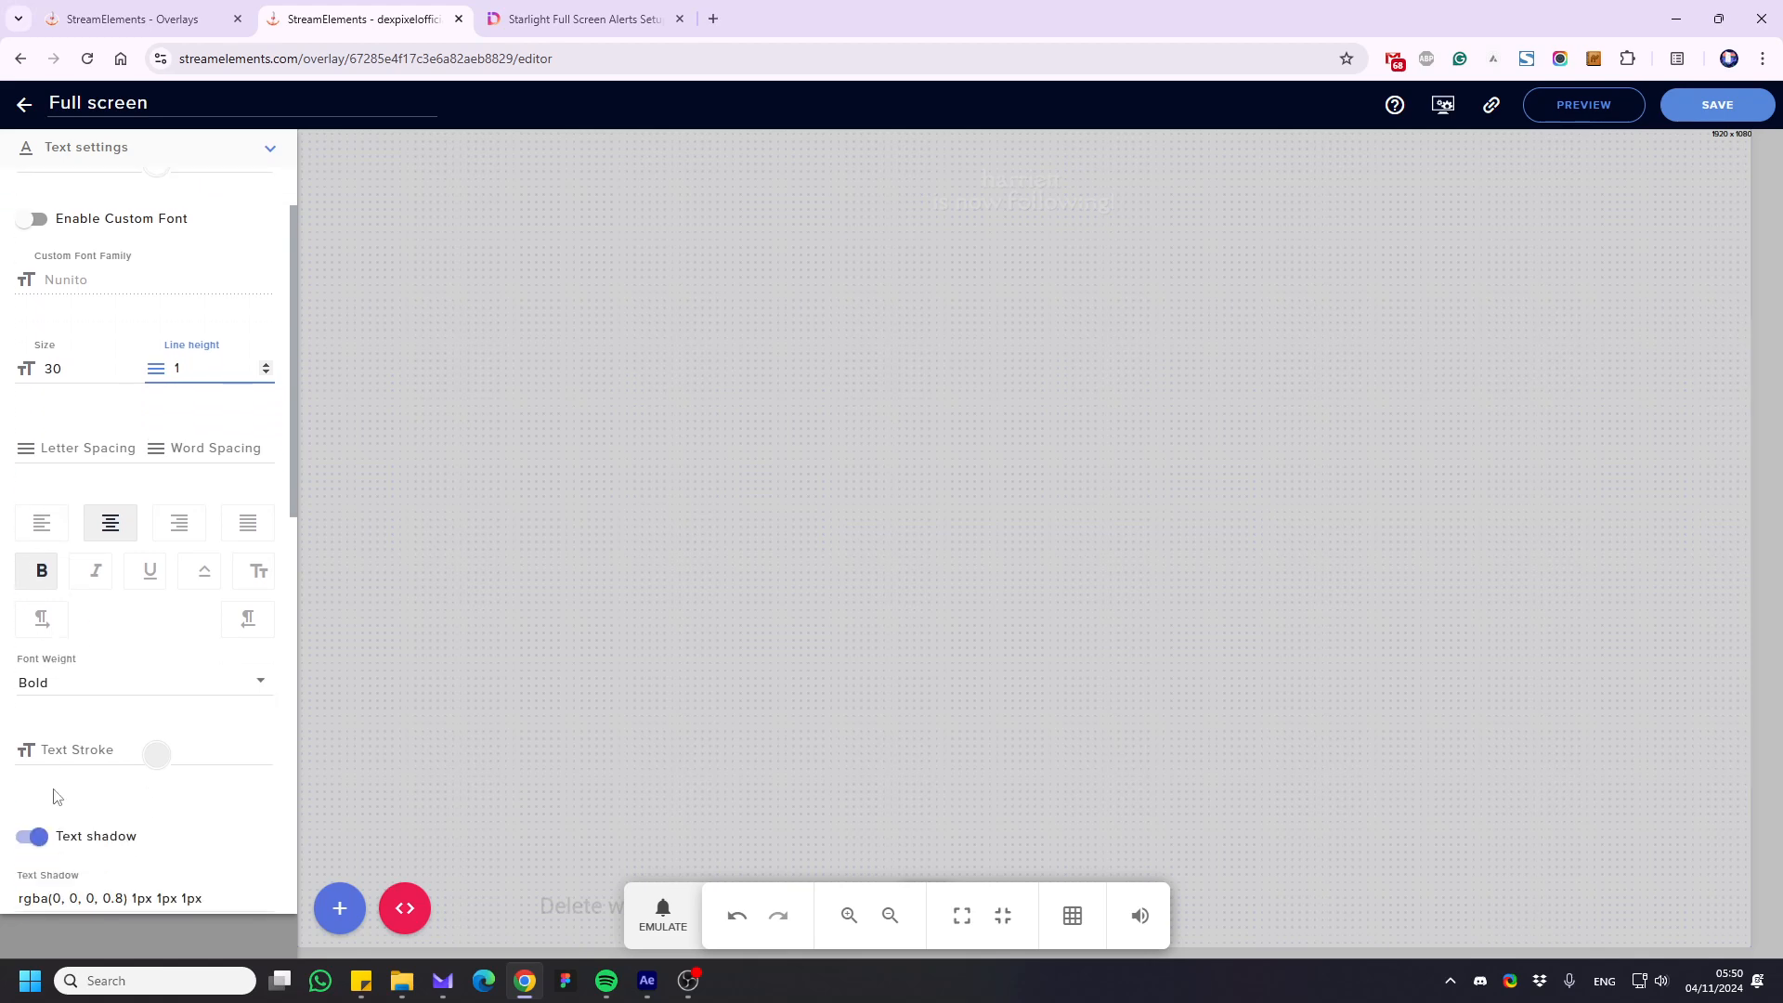
scroll(206, 556, "up", 1)
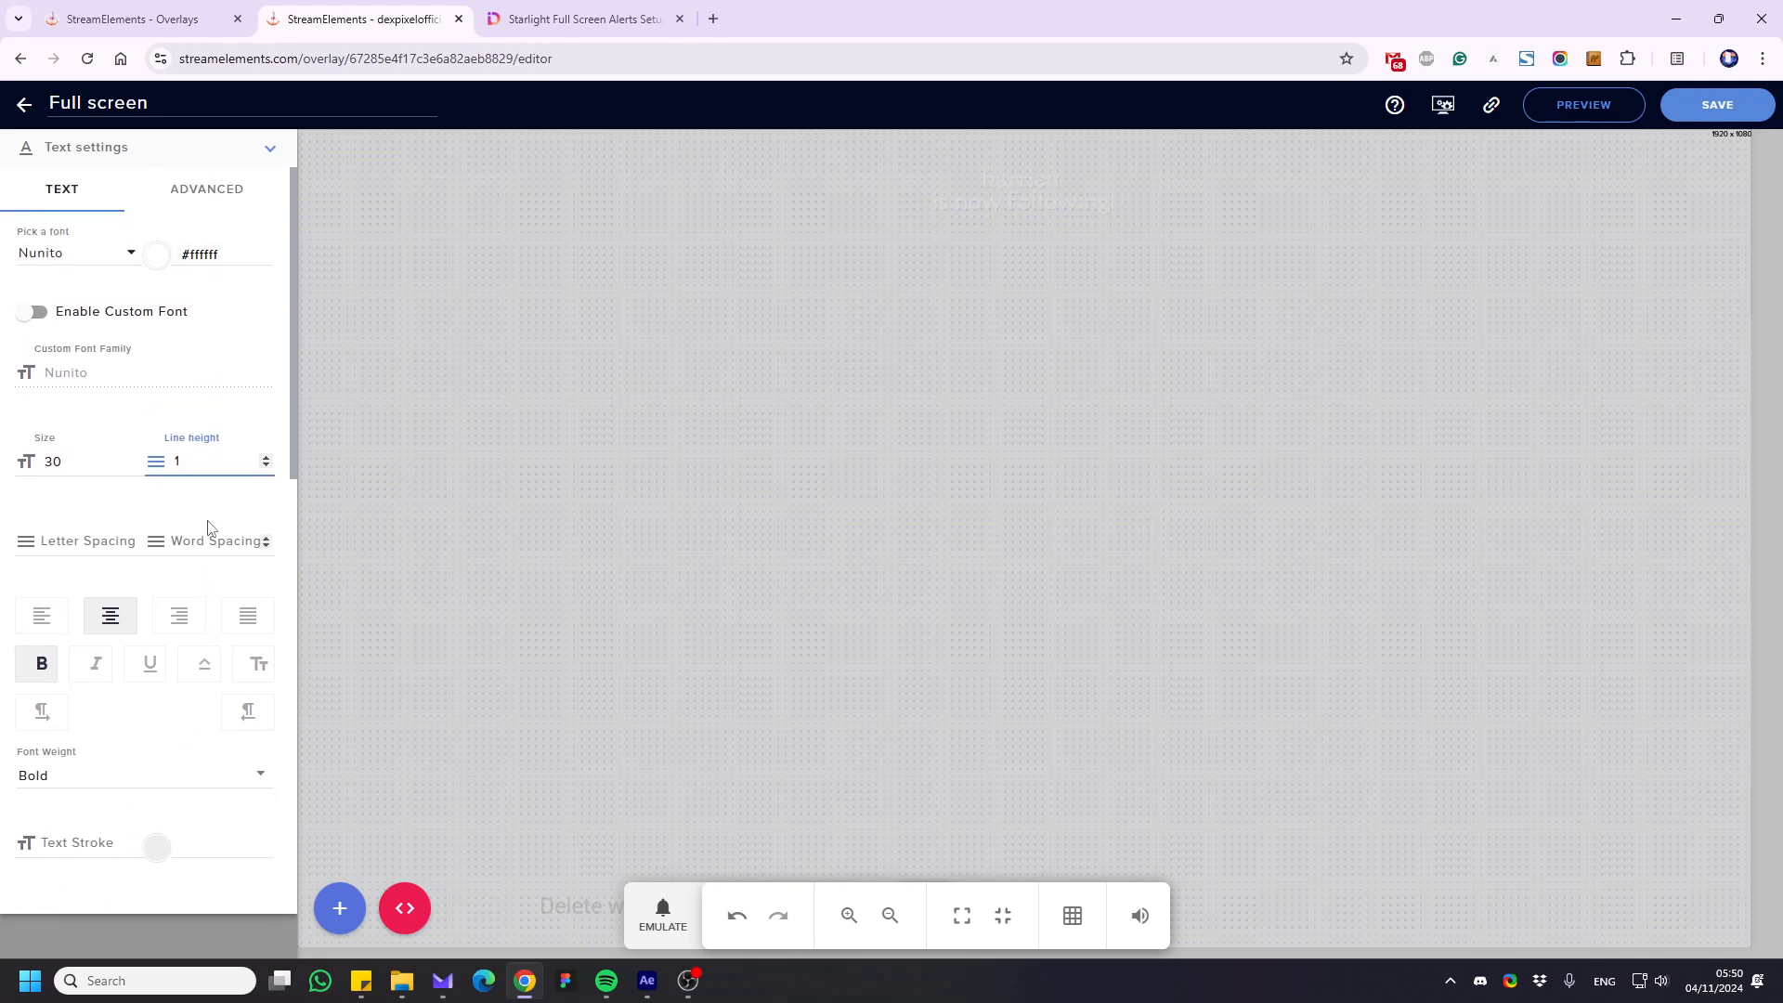
Set the tip alert text's top margin to 50 and its highlight colour to white
left_click(223, 191)
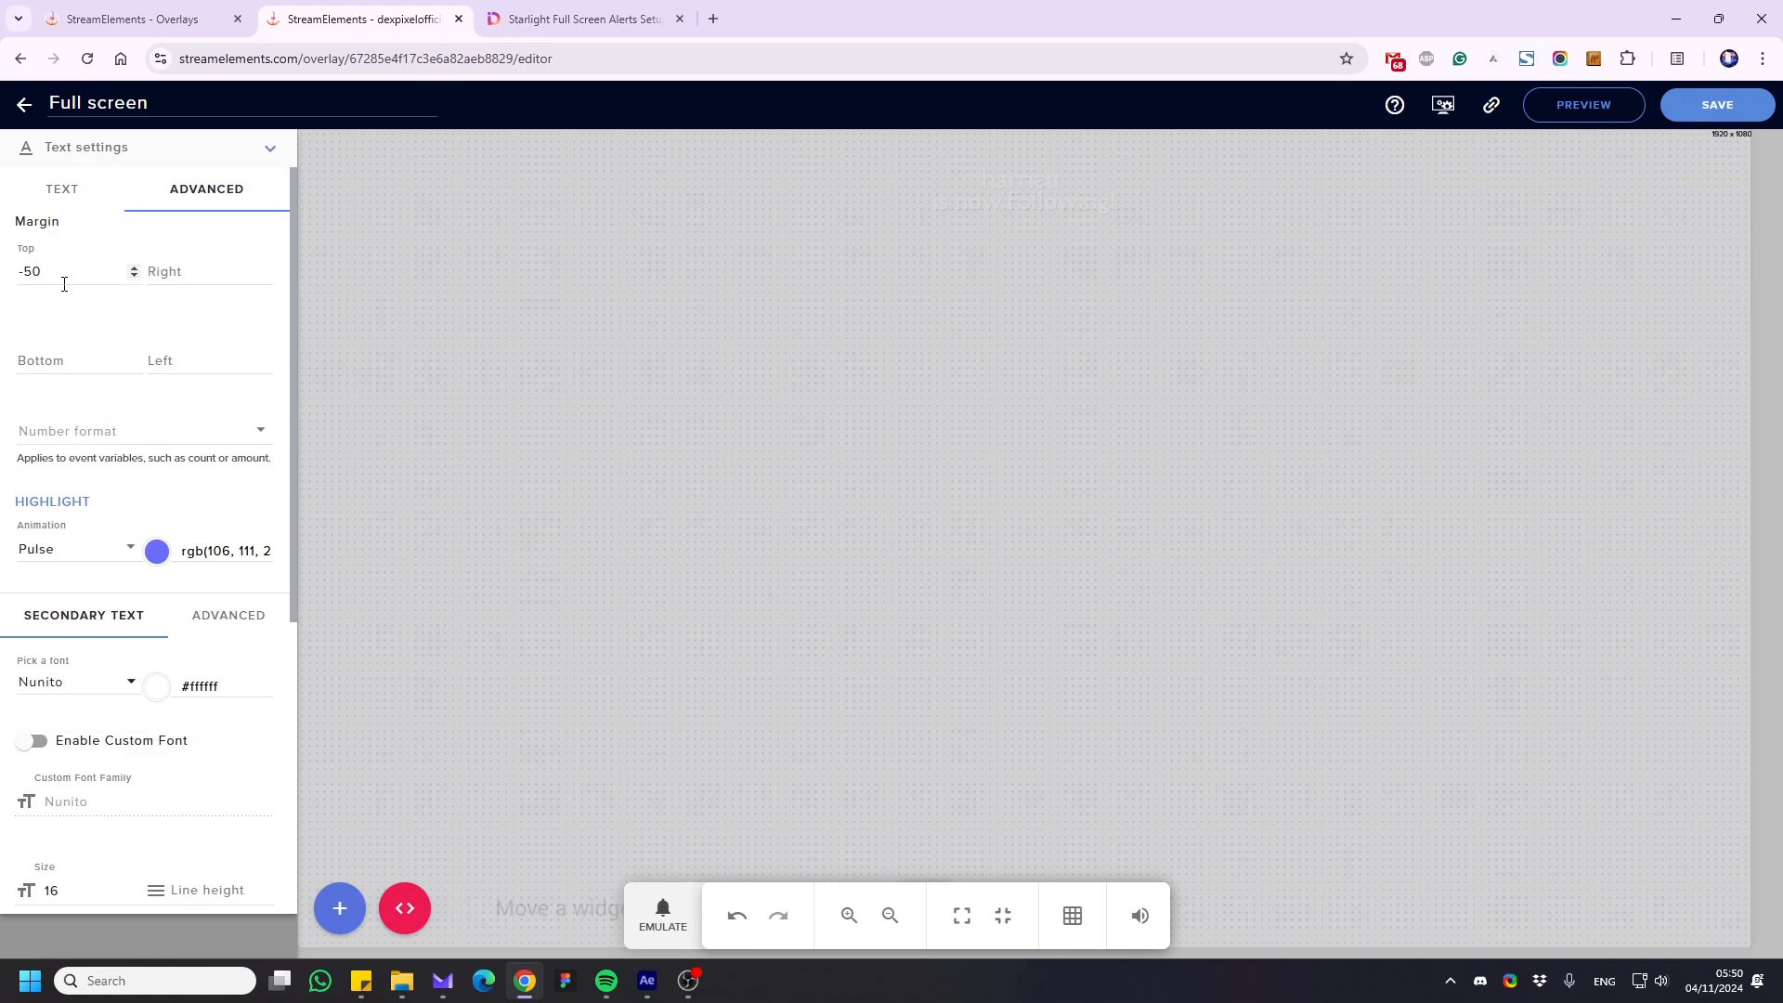
left_click(59, 276)
key("ctrl+a")
type("50")
left_click(157, 552)
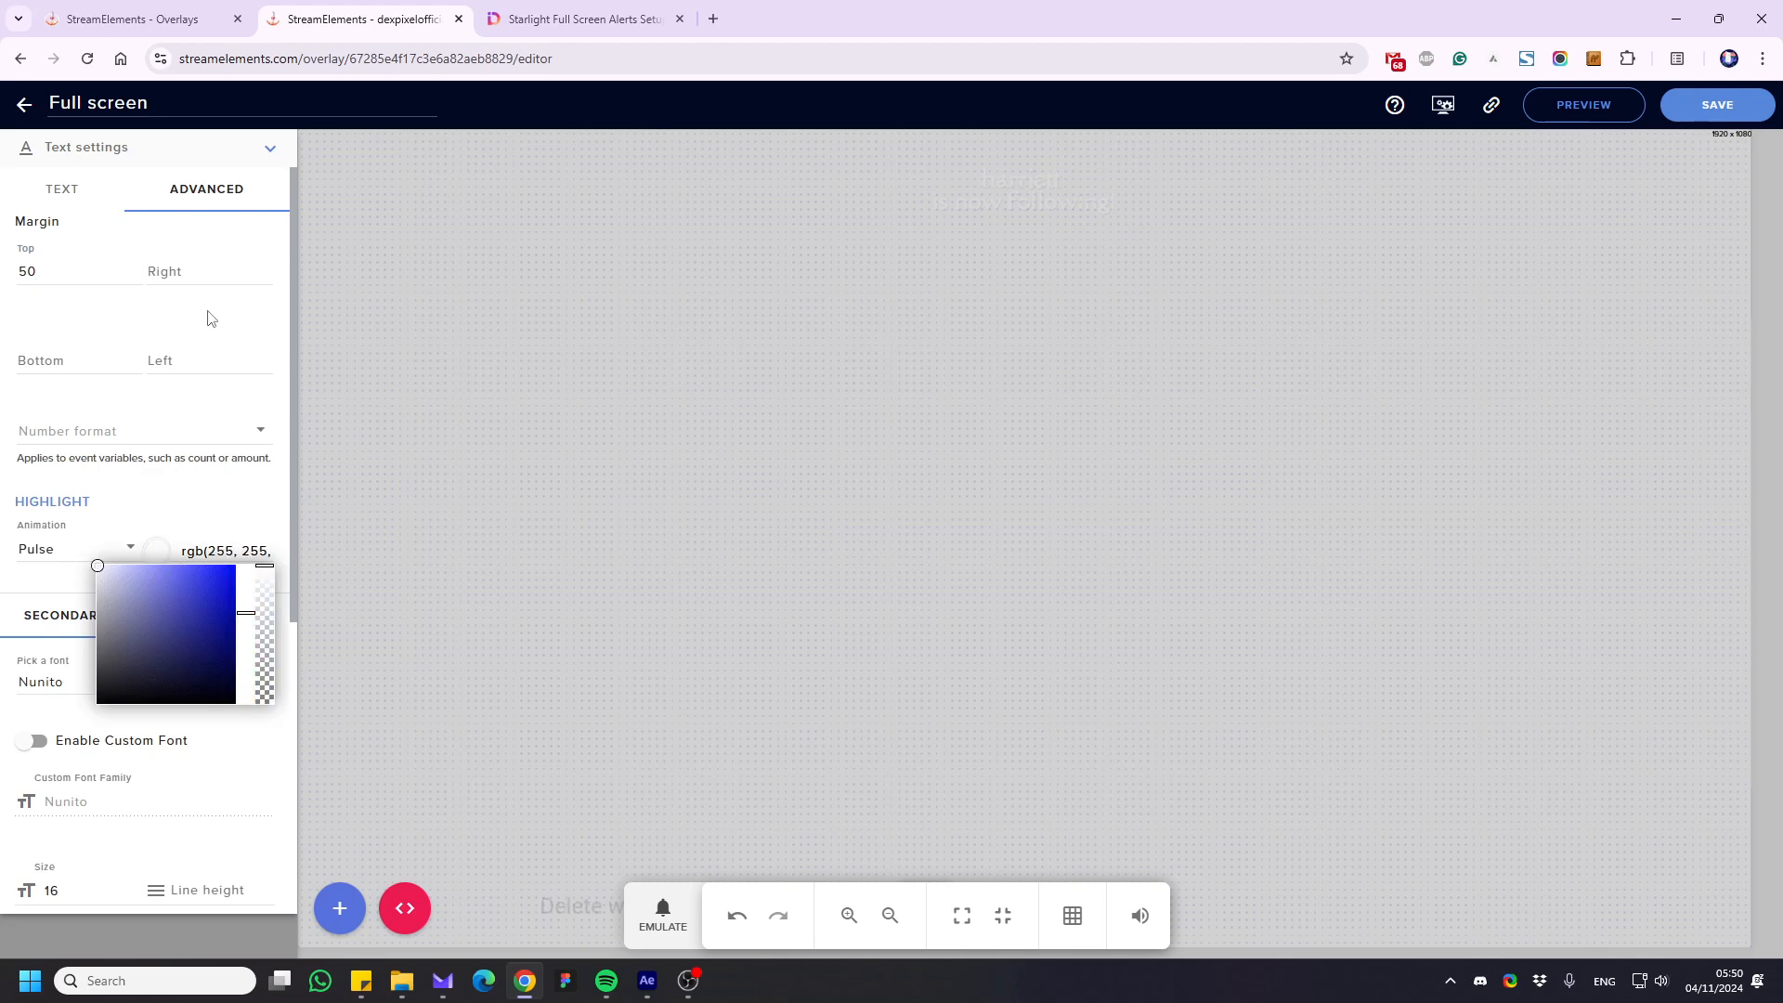
left_click(383, 396)
Set the tip alert's text animations to Fade In on enter and Fade Out on exit
left_click(270, 149)
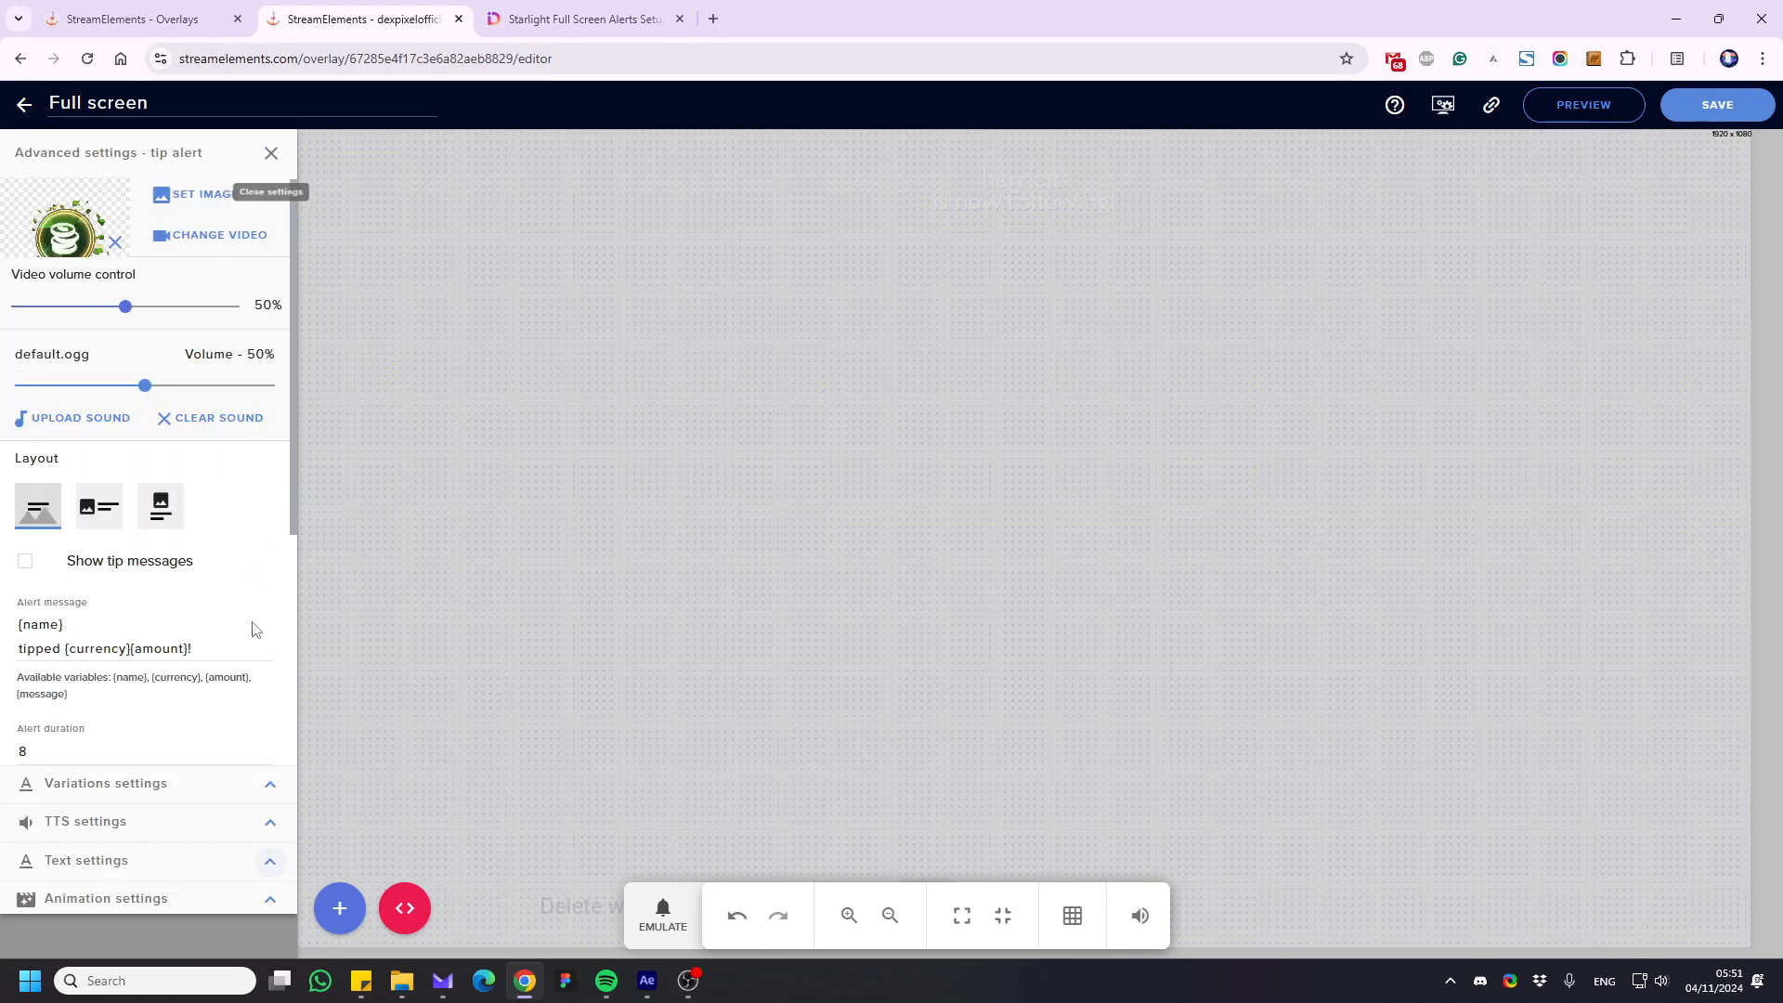
left_click(177, 898)
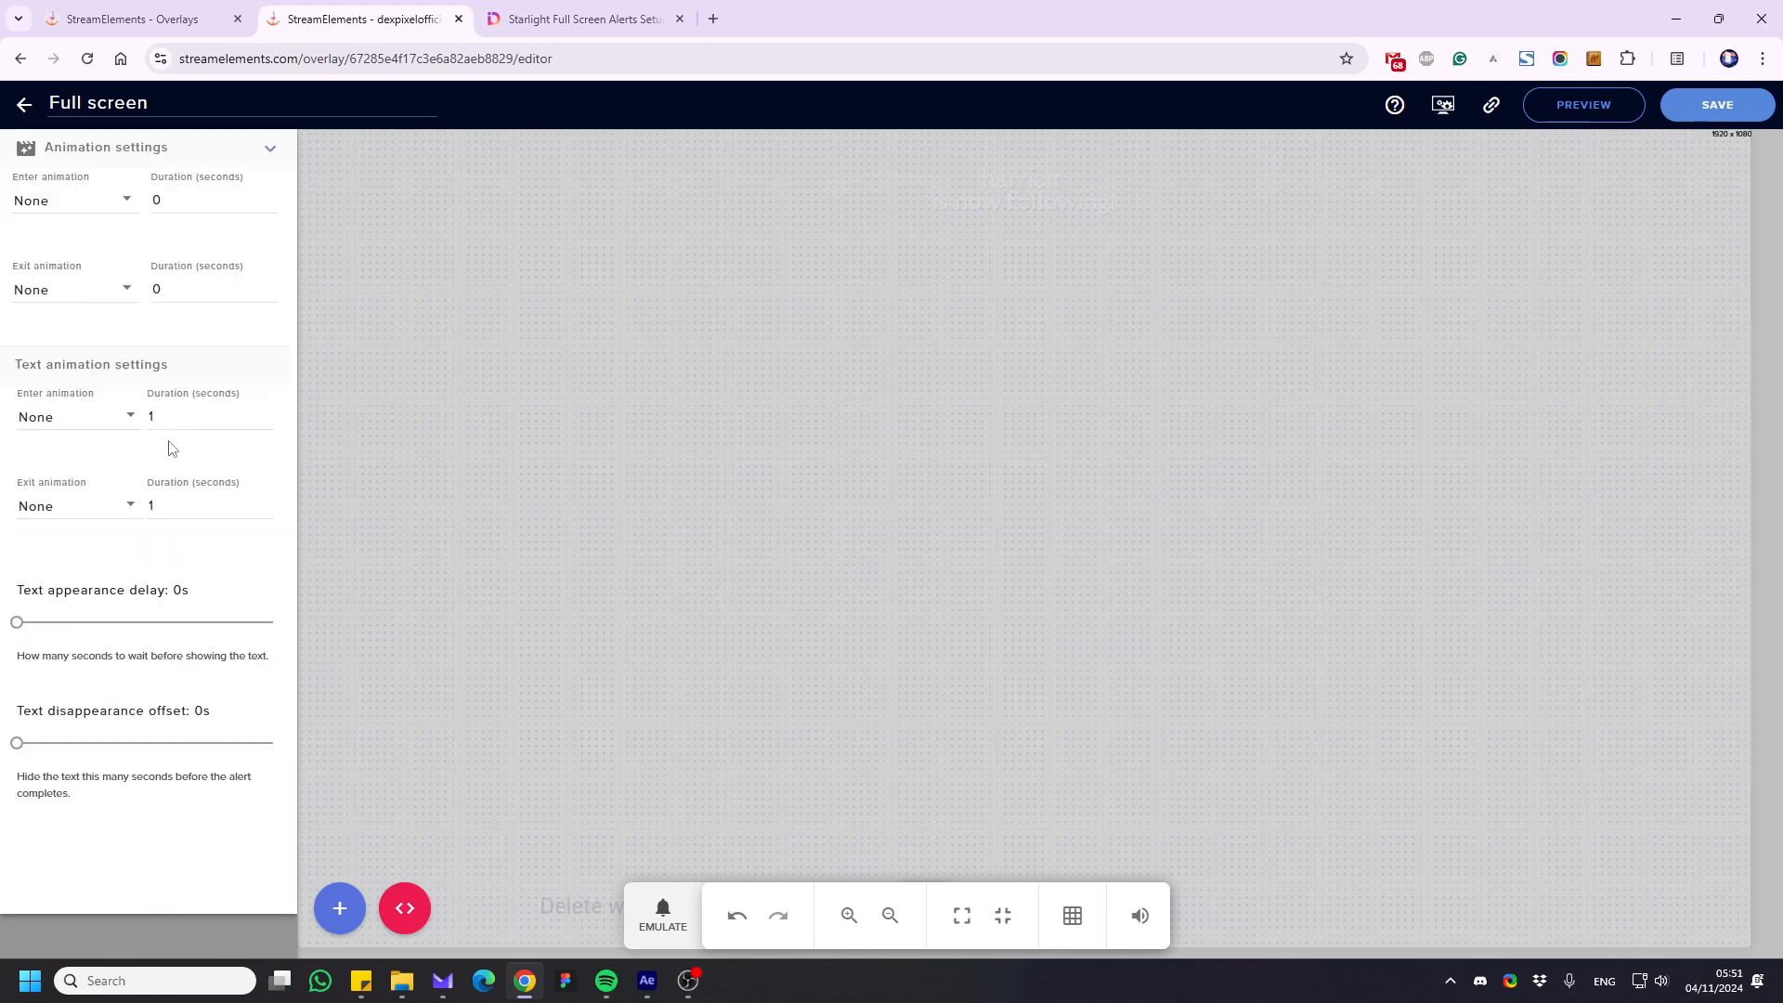
left_click(42, 427)
scroll(76, 569, "down", 1)
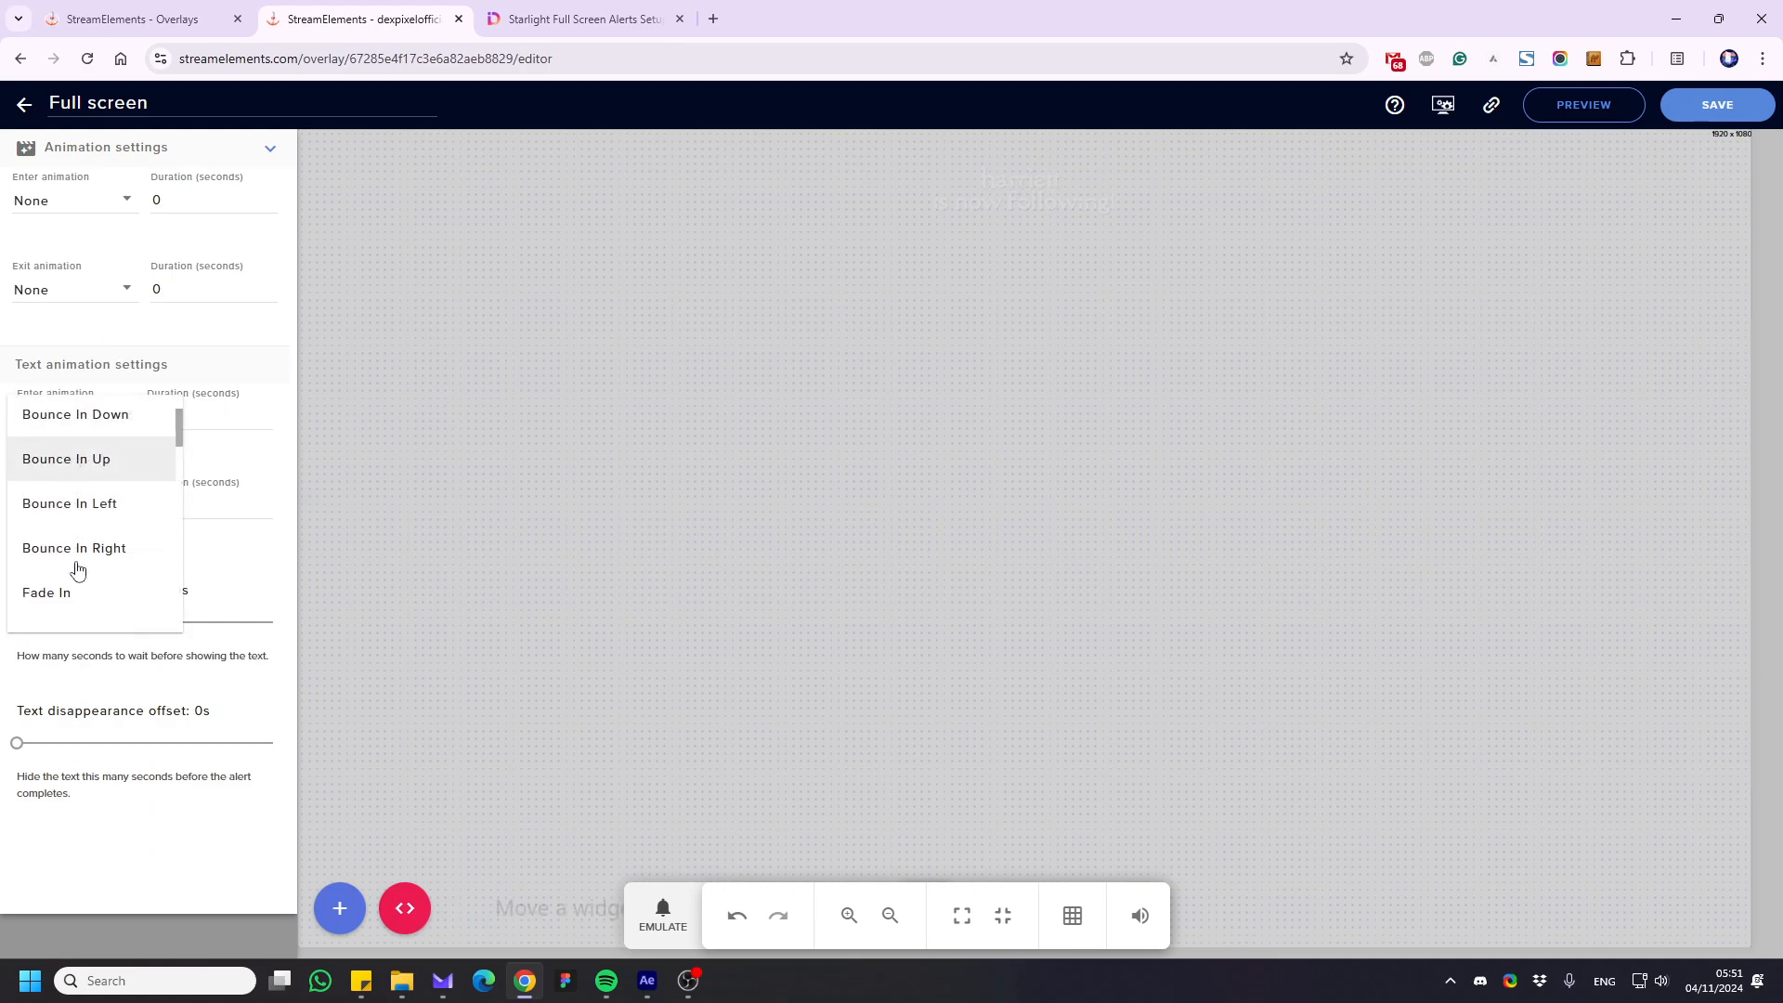
left_click(72, 592)
left_click(65, 504)
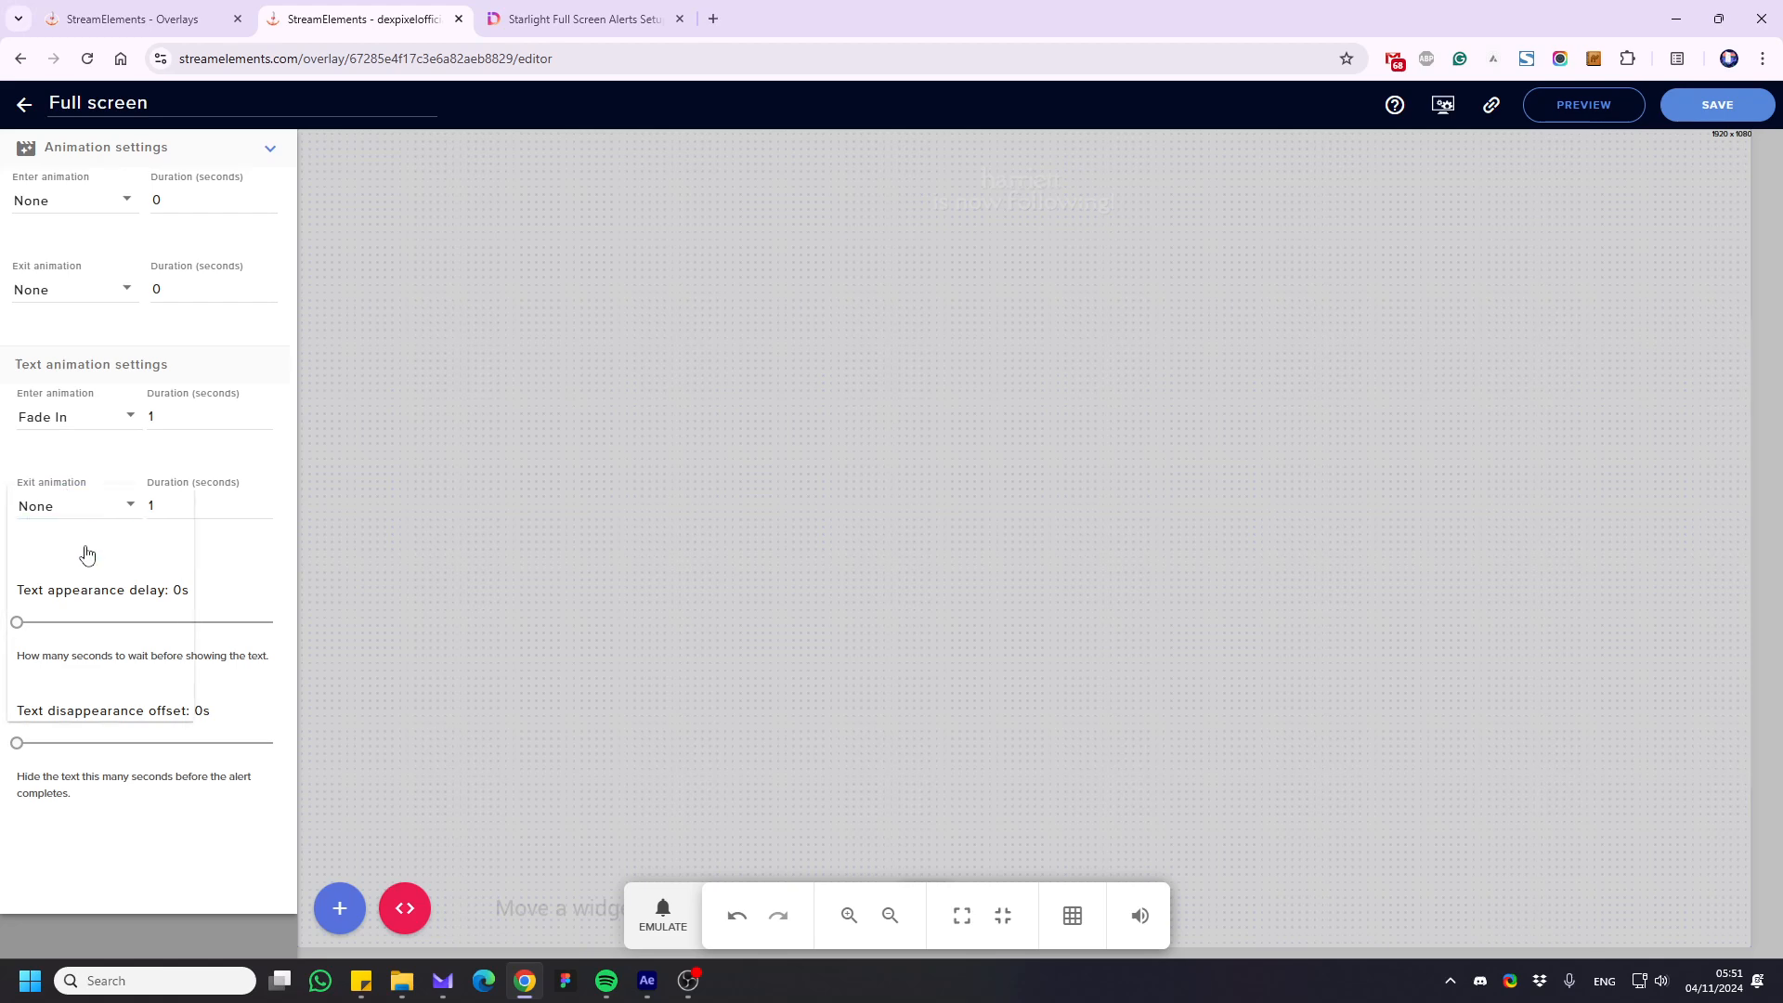
scroll(75, 659, "down", 1)
left_click(66, 679)
Add a short text appearance delay and a text disappearance offset to the tip alert's animation
left_click(58, 624)
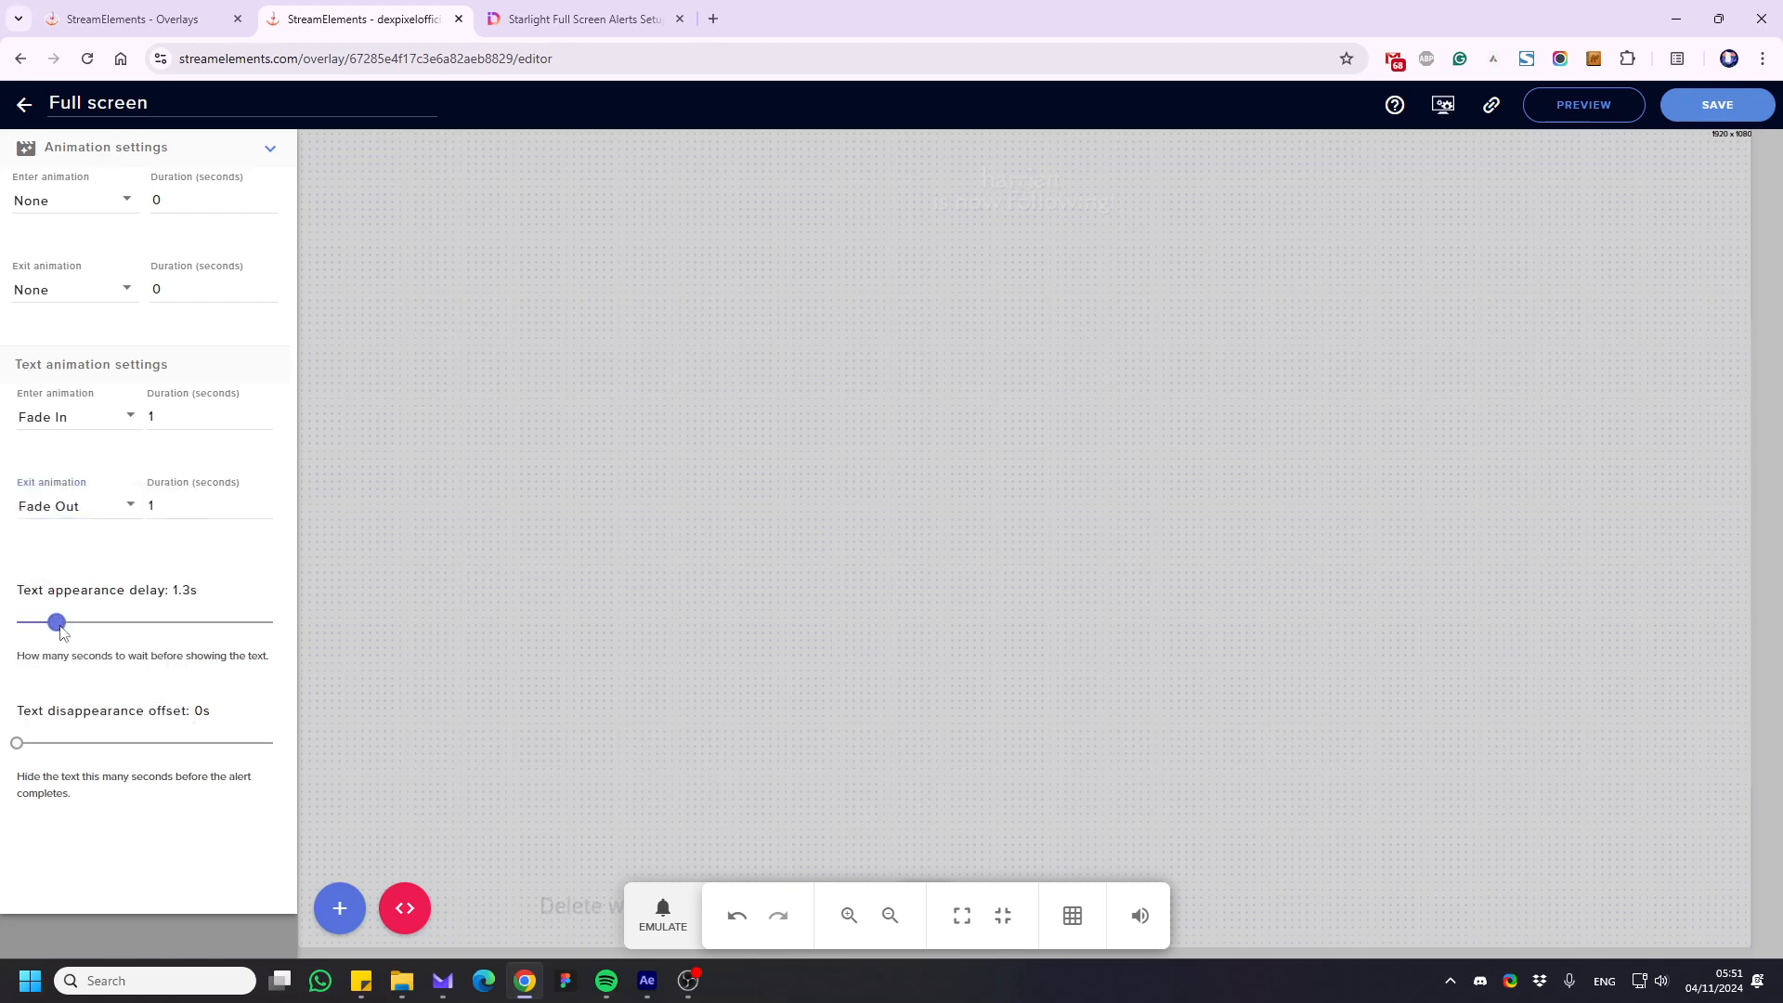
left_click_drag(58, 624, 49, 626)
left_click(48, 749)
left_click_drag(51, 755, 55, 755)
left_click(270, 149)
Replace the tip alert's video with one from the video library and open the event emulation options
left_click(223, 234)
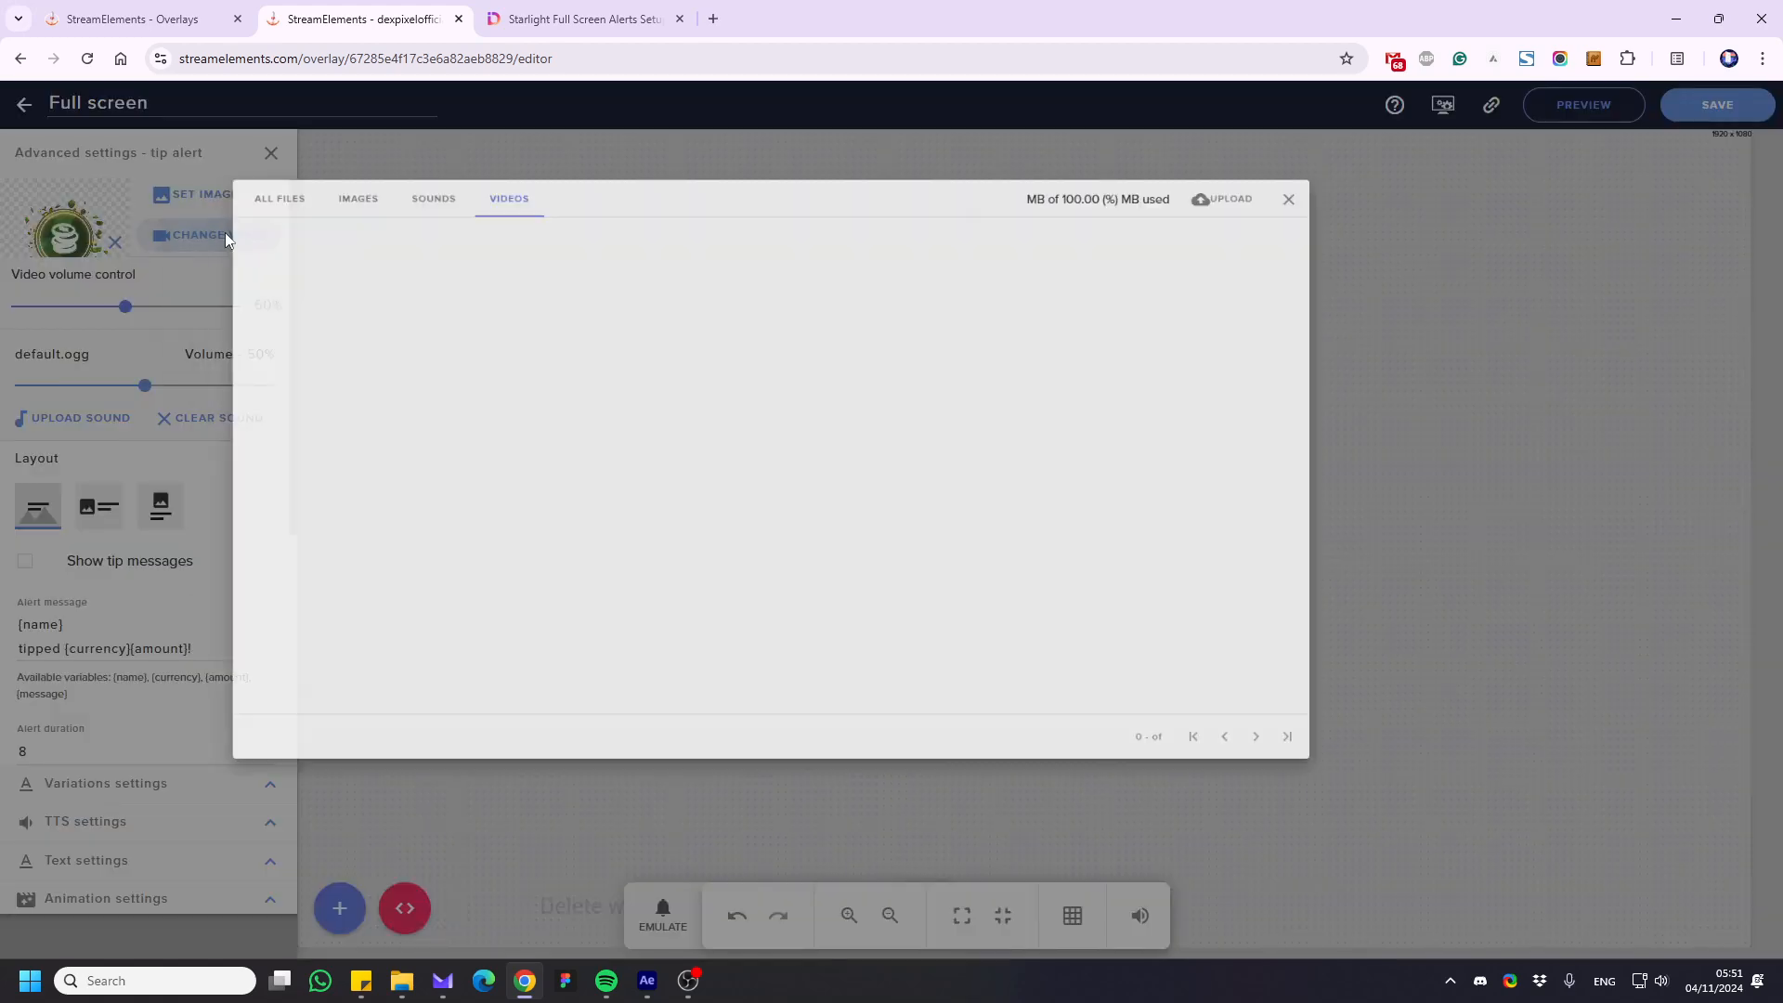
left_click(327, 245)
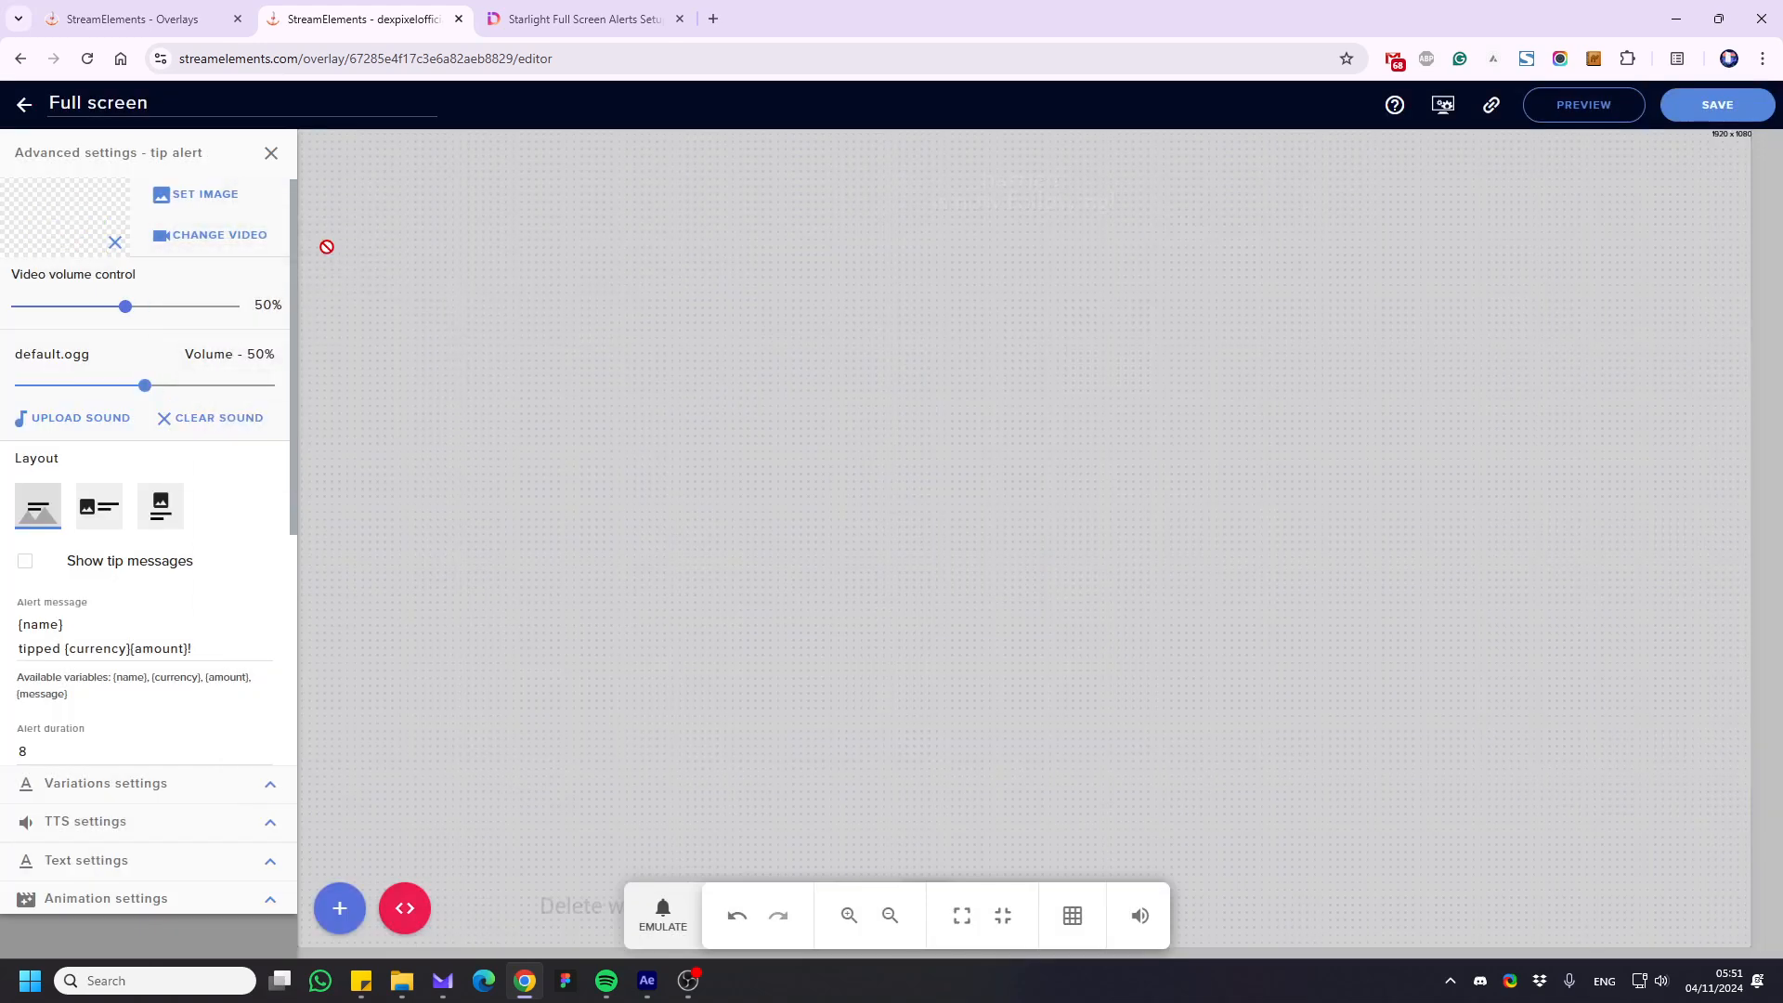
left_click(663, 920)
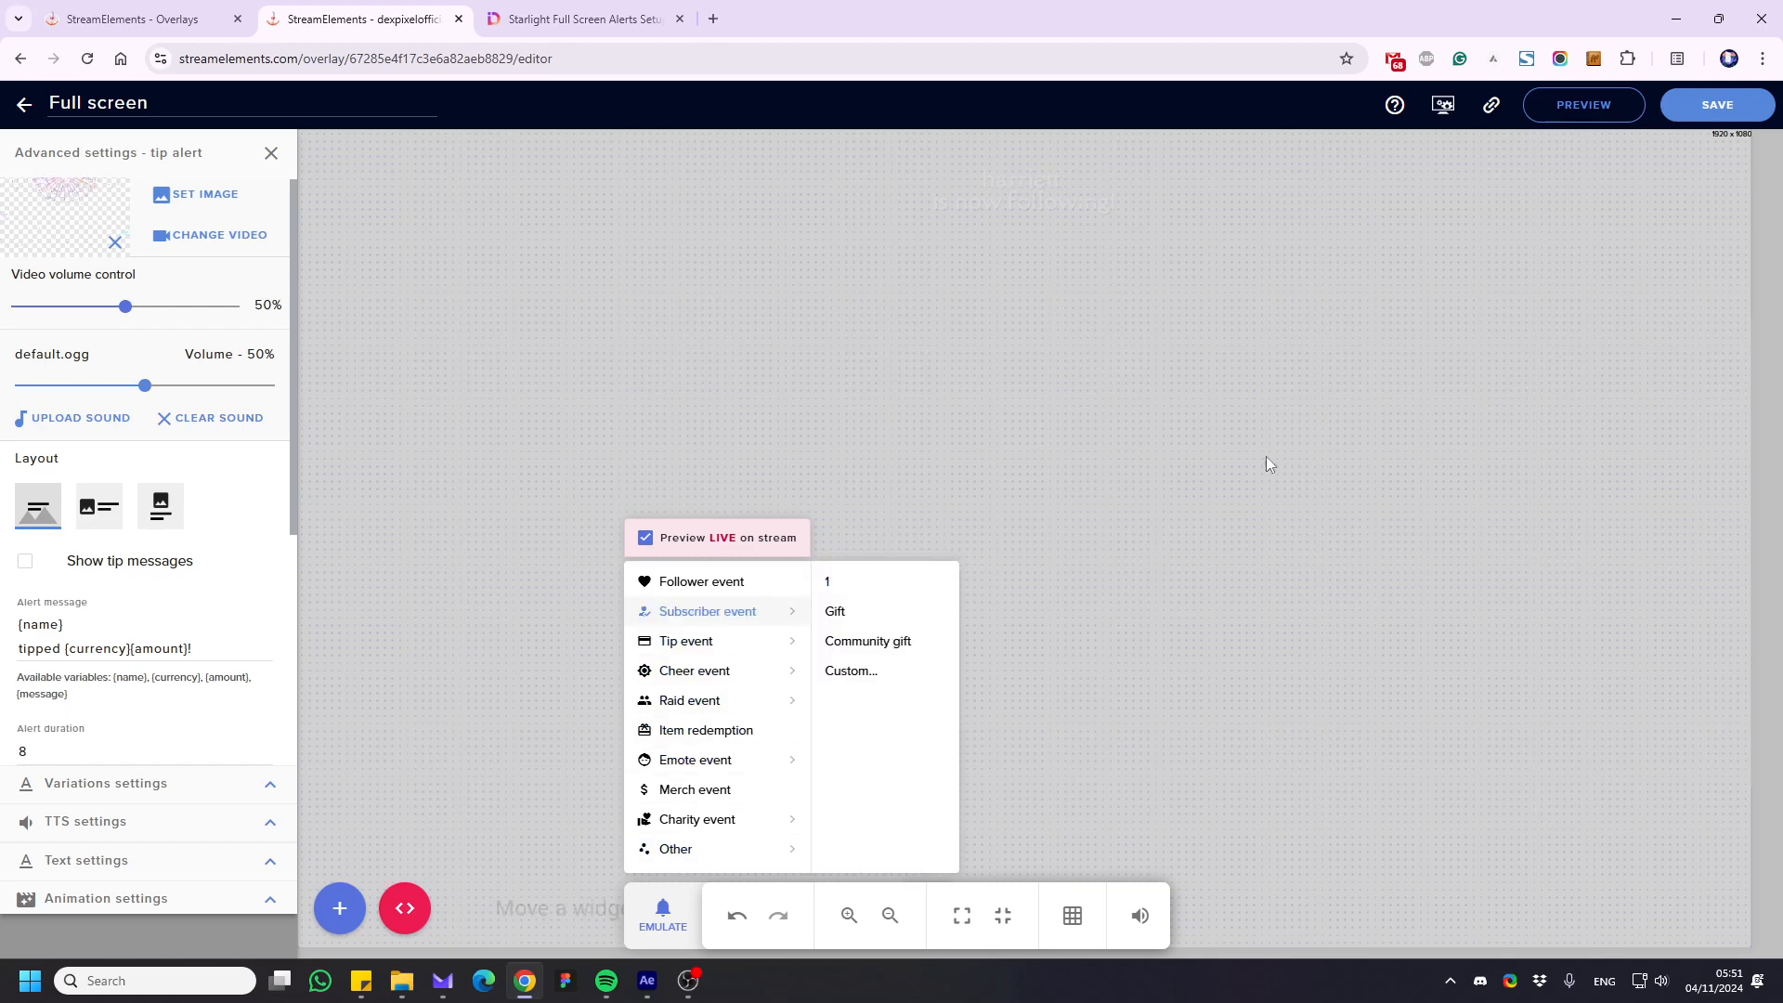
left_click(485, 579)
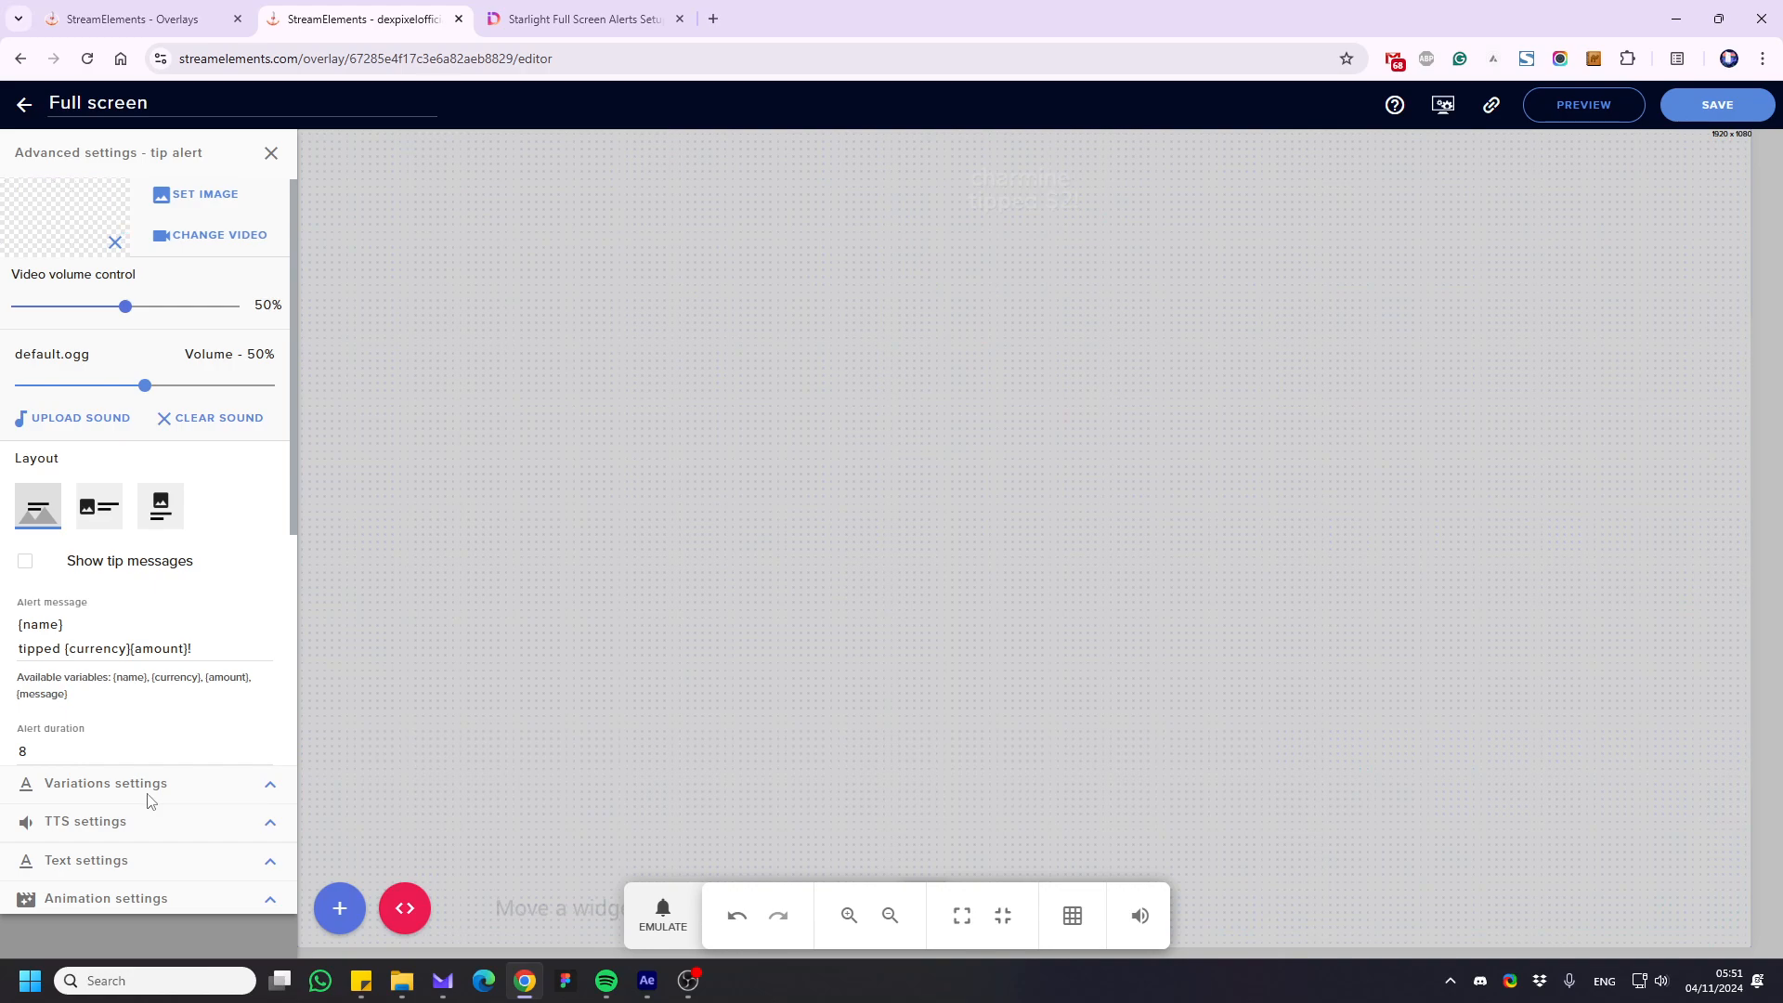
Copy the overlay's URL, switch to OBS and add a new browser source to the current scene
left_click(1490, 108)
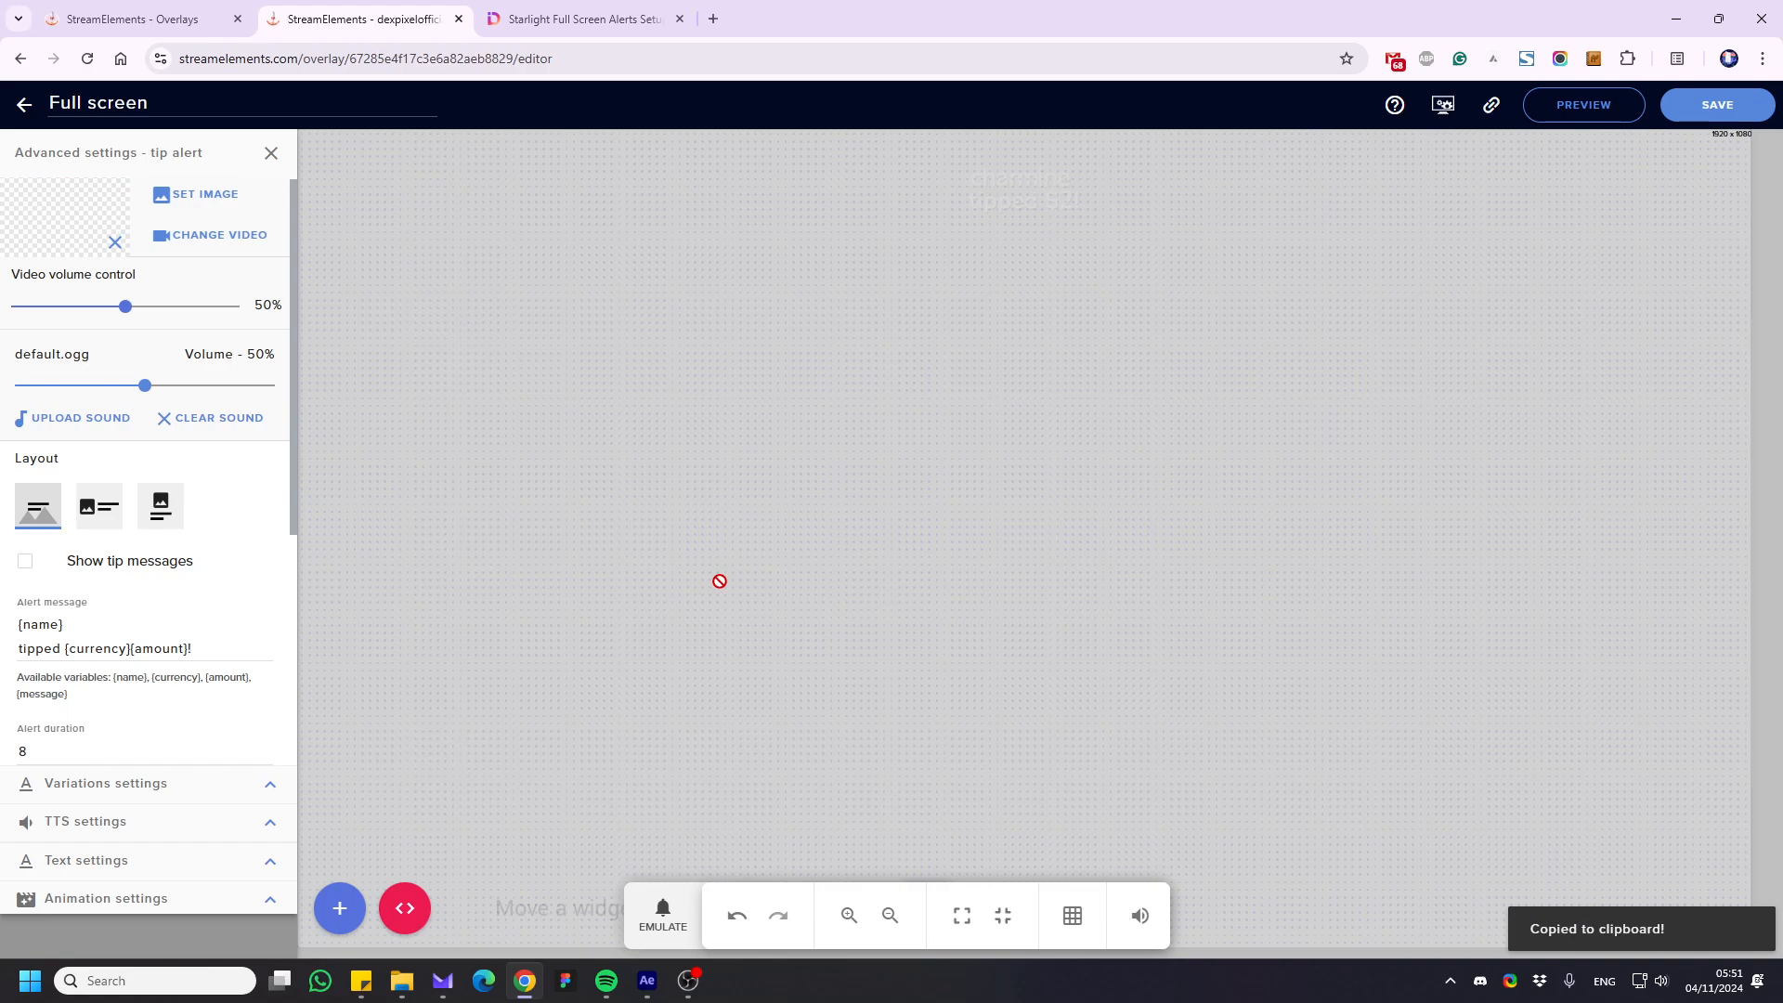
left_click_drag(0, 65, 819, 2)
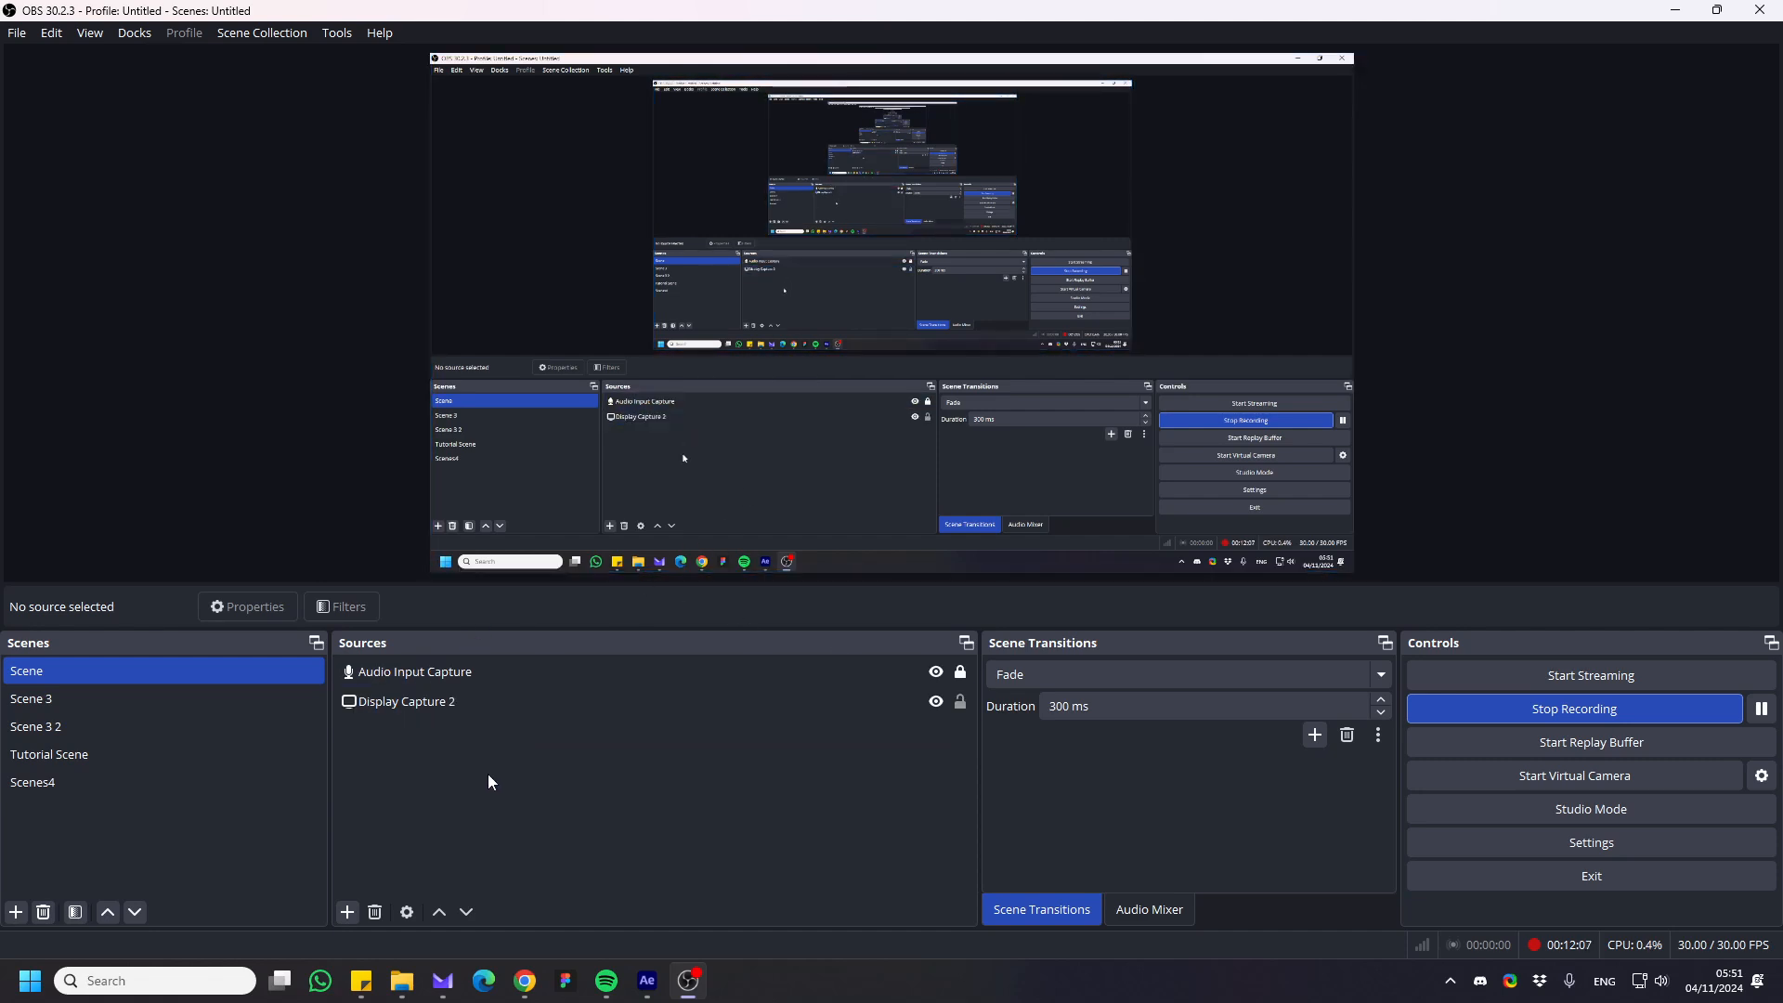
left_click(345, 914)
left_click(405, 557)
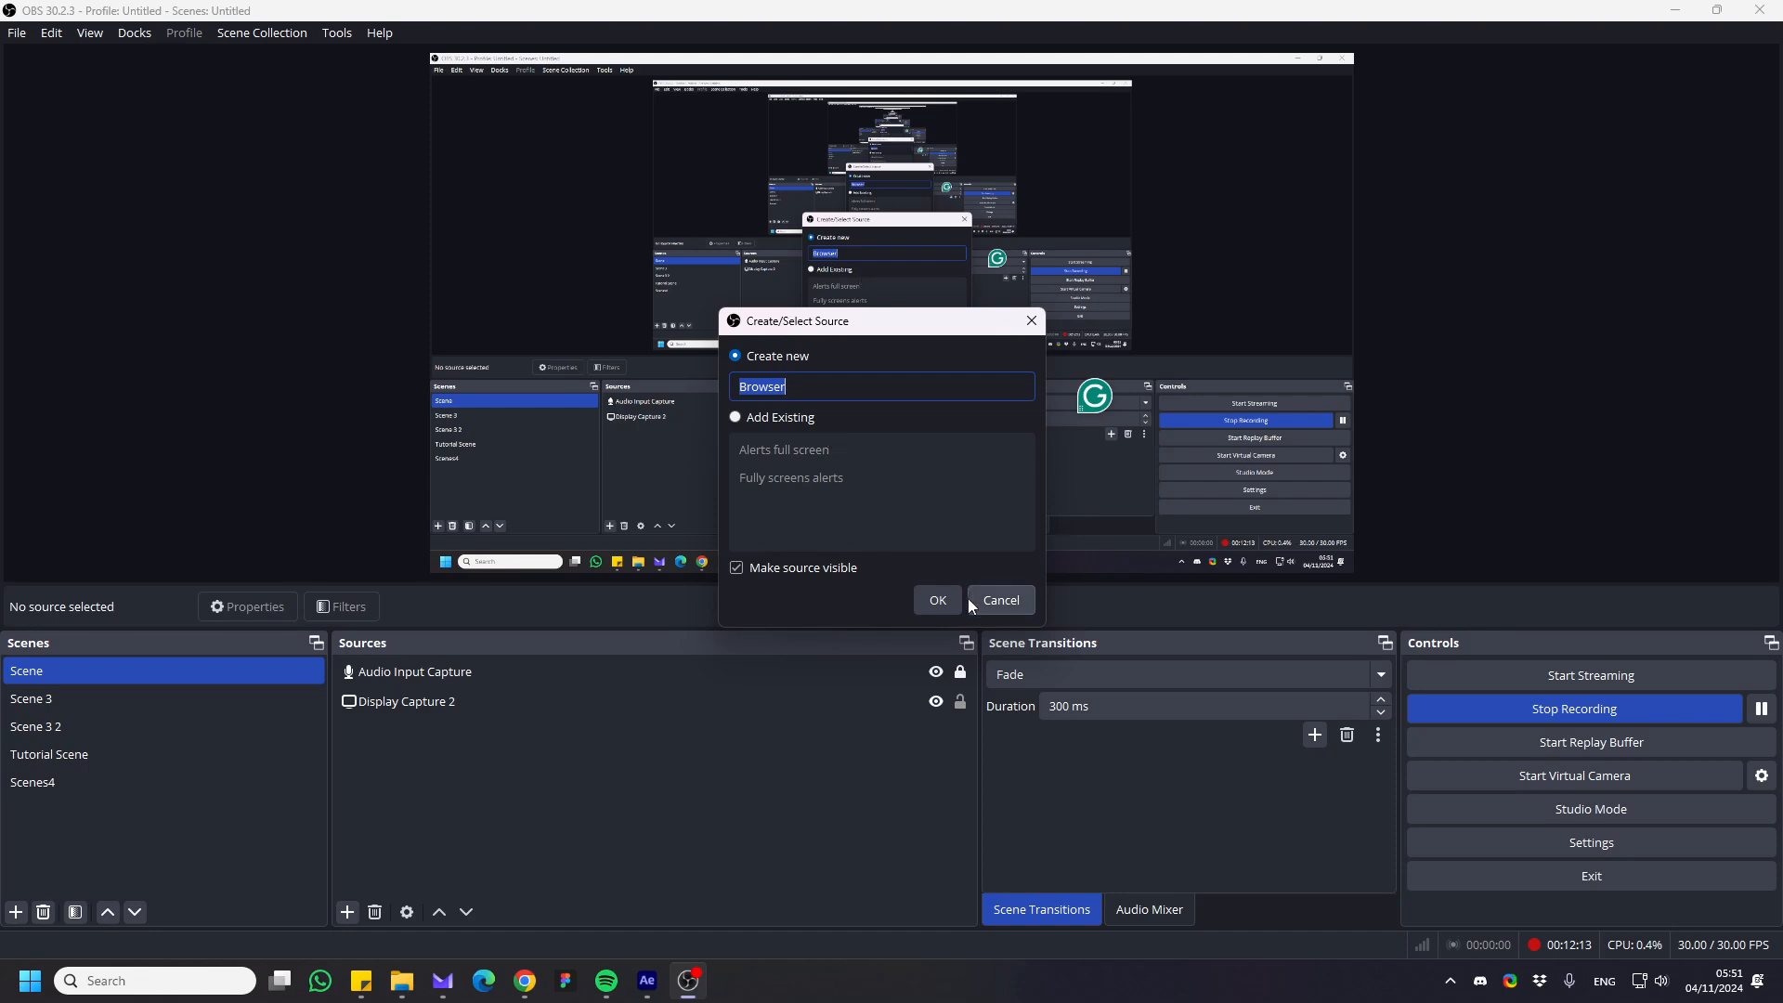
left_click(940, 604)
Paste the private overlay URL into the browser source, set its height to 1080 and enable shutting it down when not visible
triple_click(924, 526)
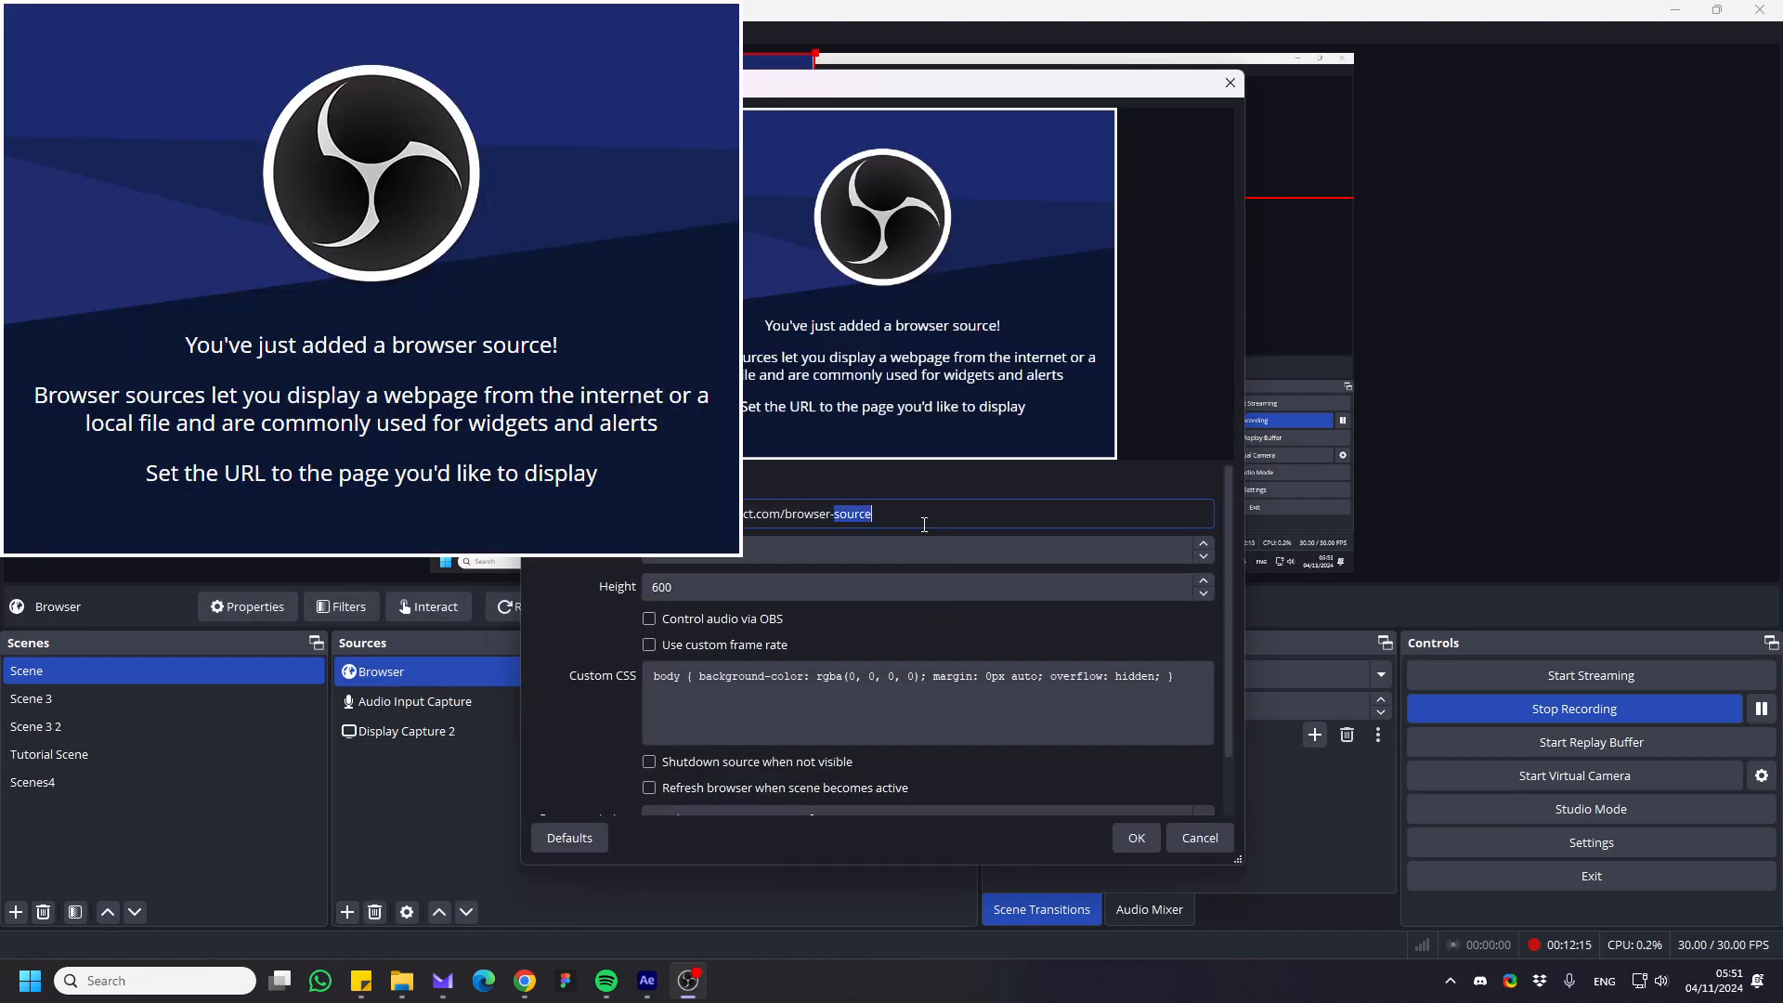
key("ctrl+v")
key("Tab")
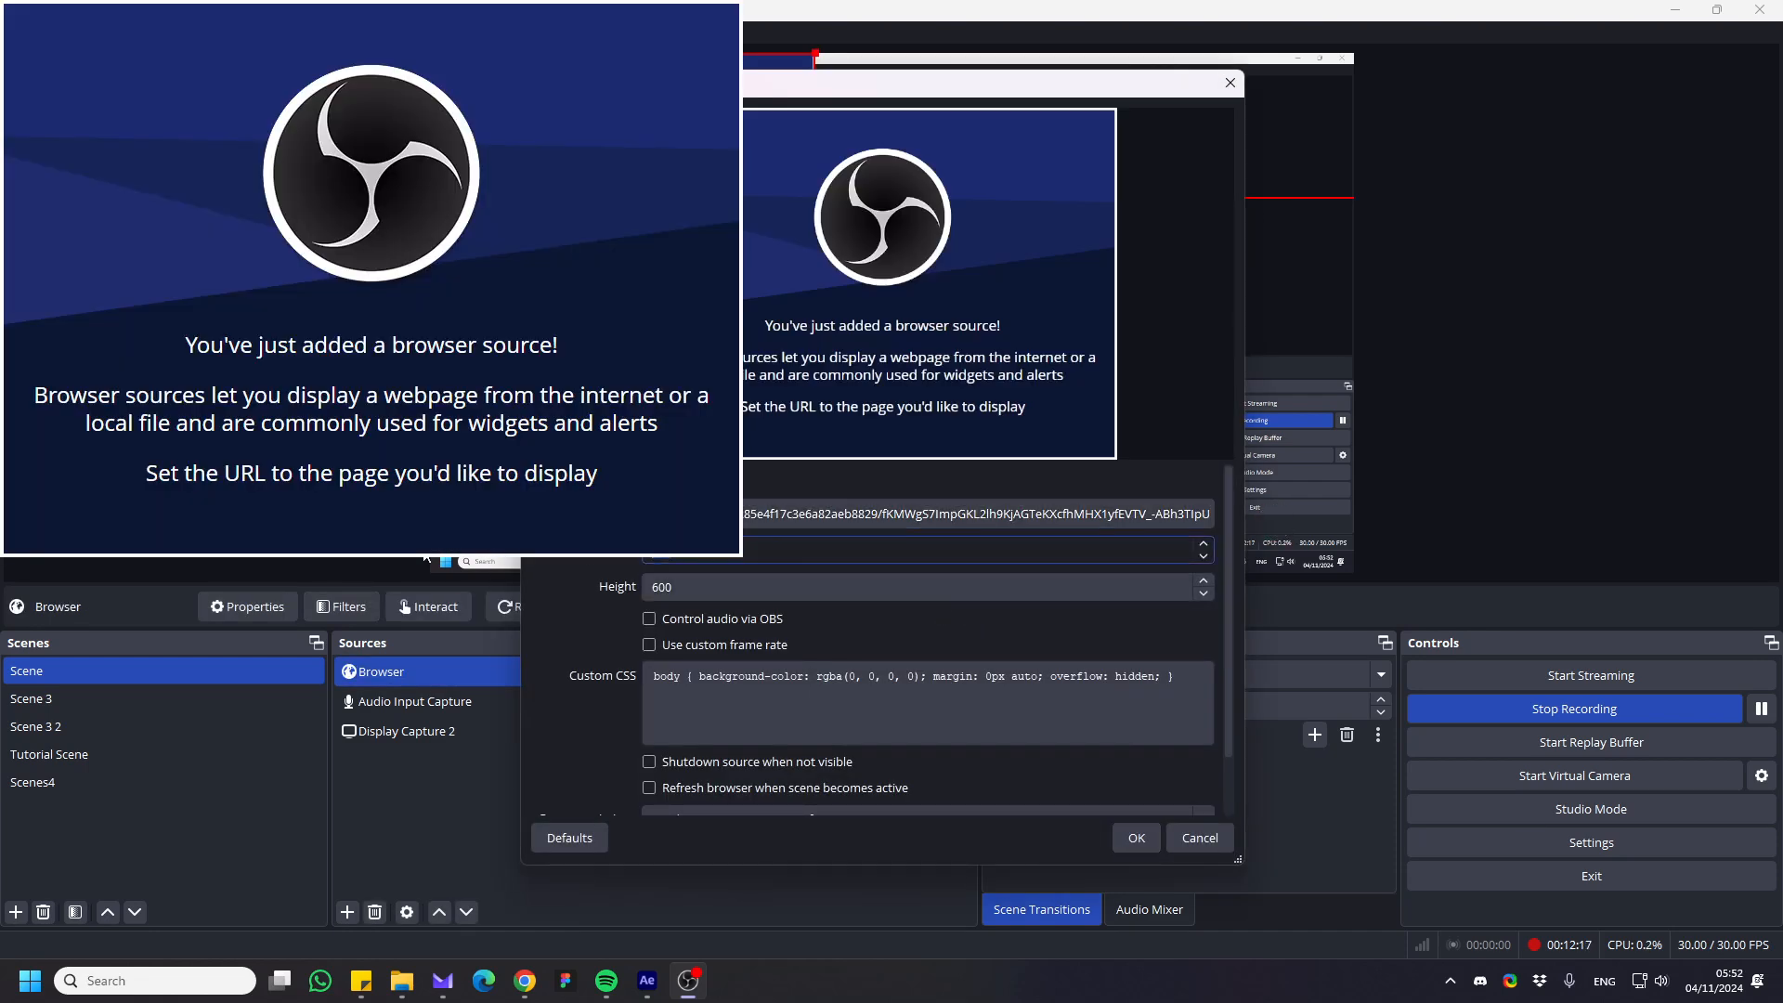
key("Tab")
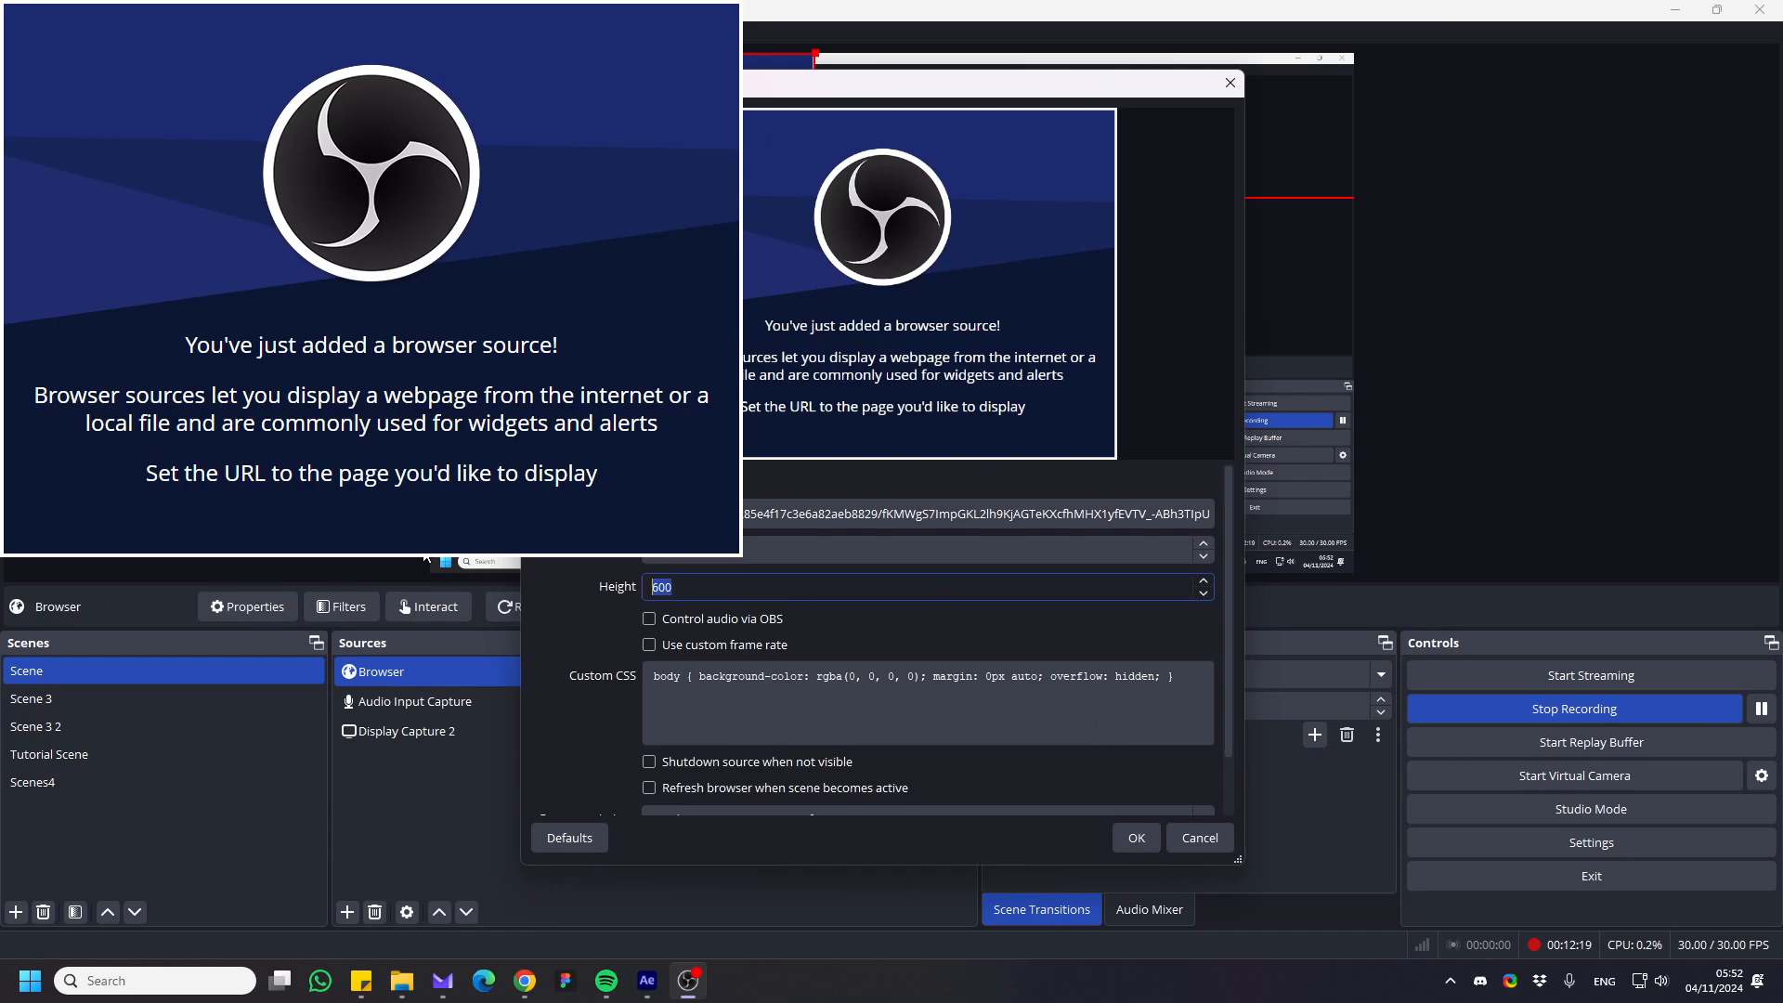
type("108")
left_click(646, 767)
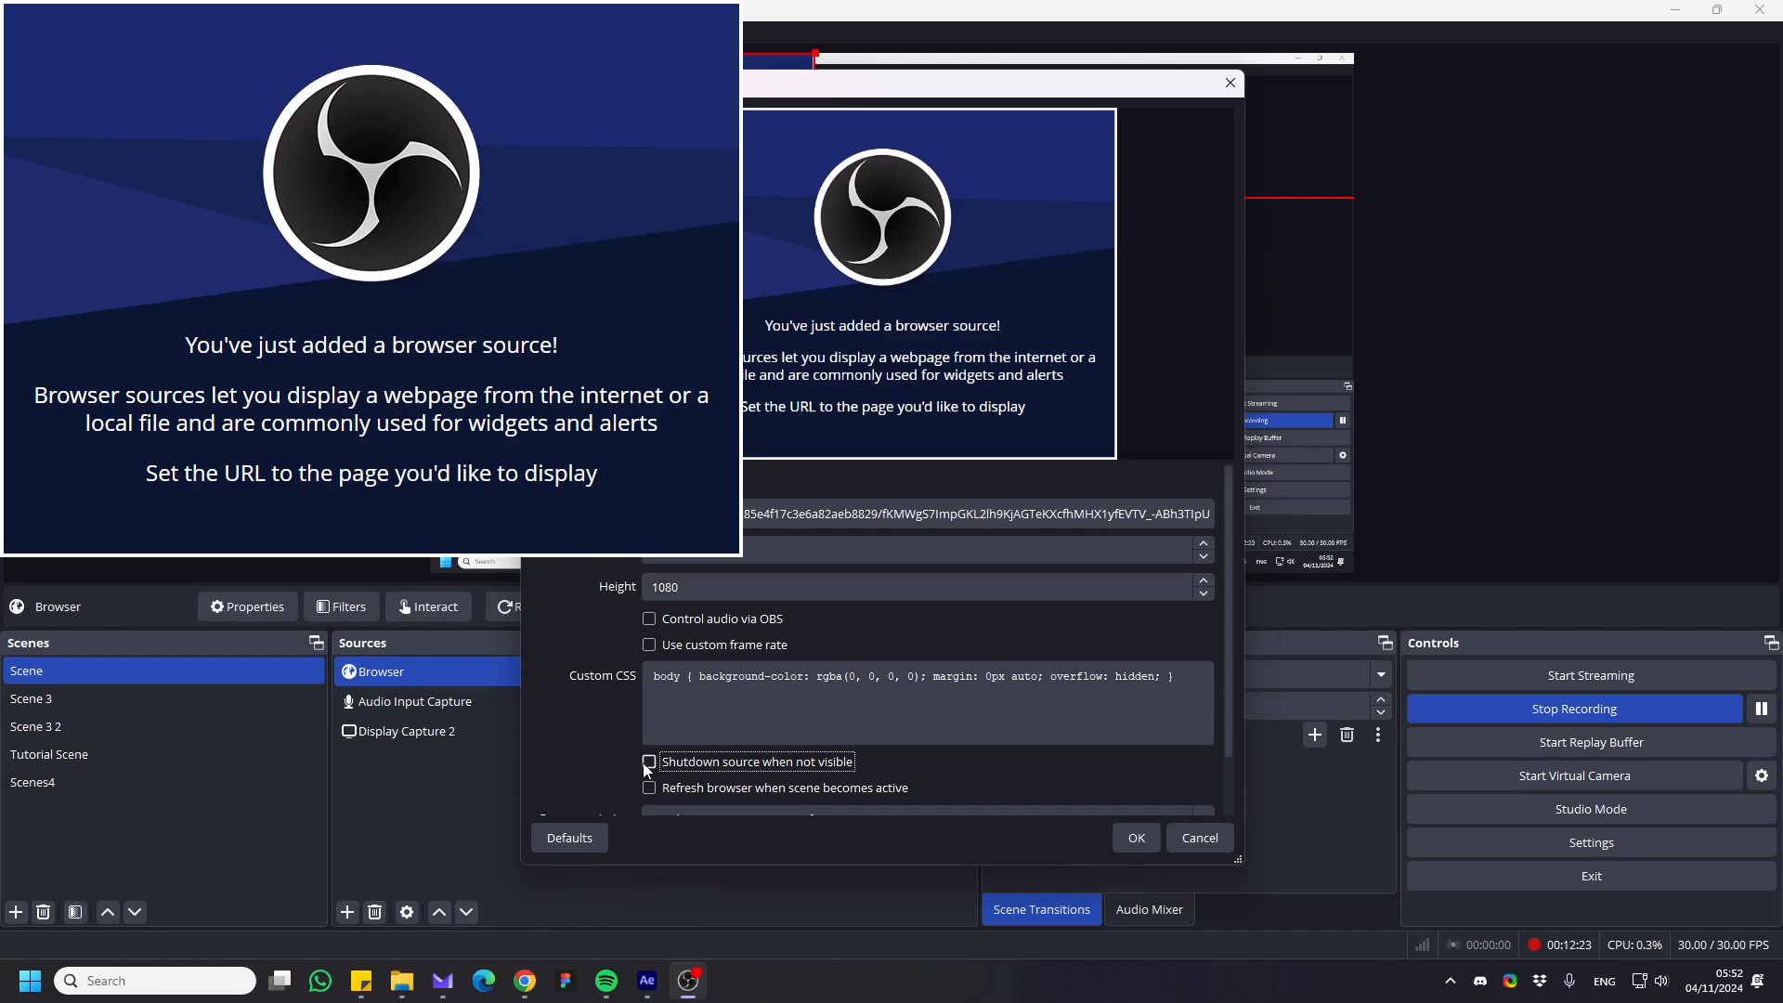
scroll(756, 600, "down", 2)
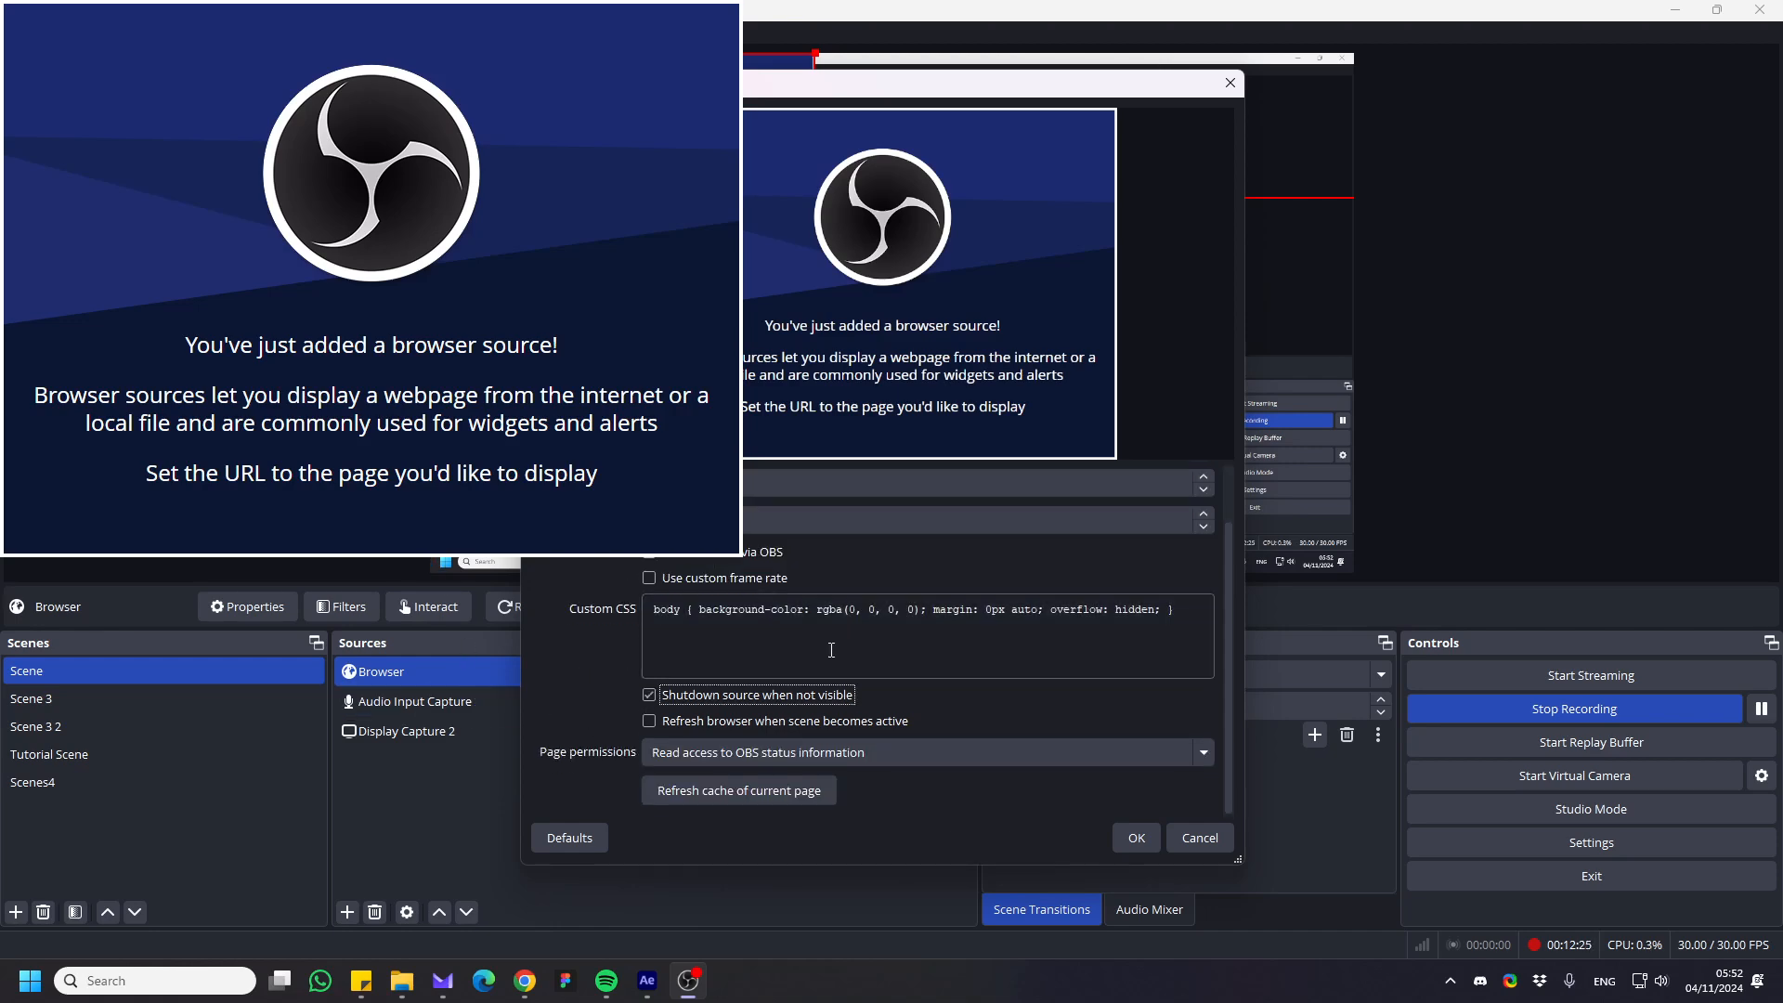
left_click(1150, 838)
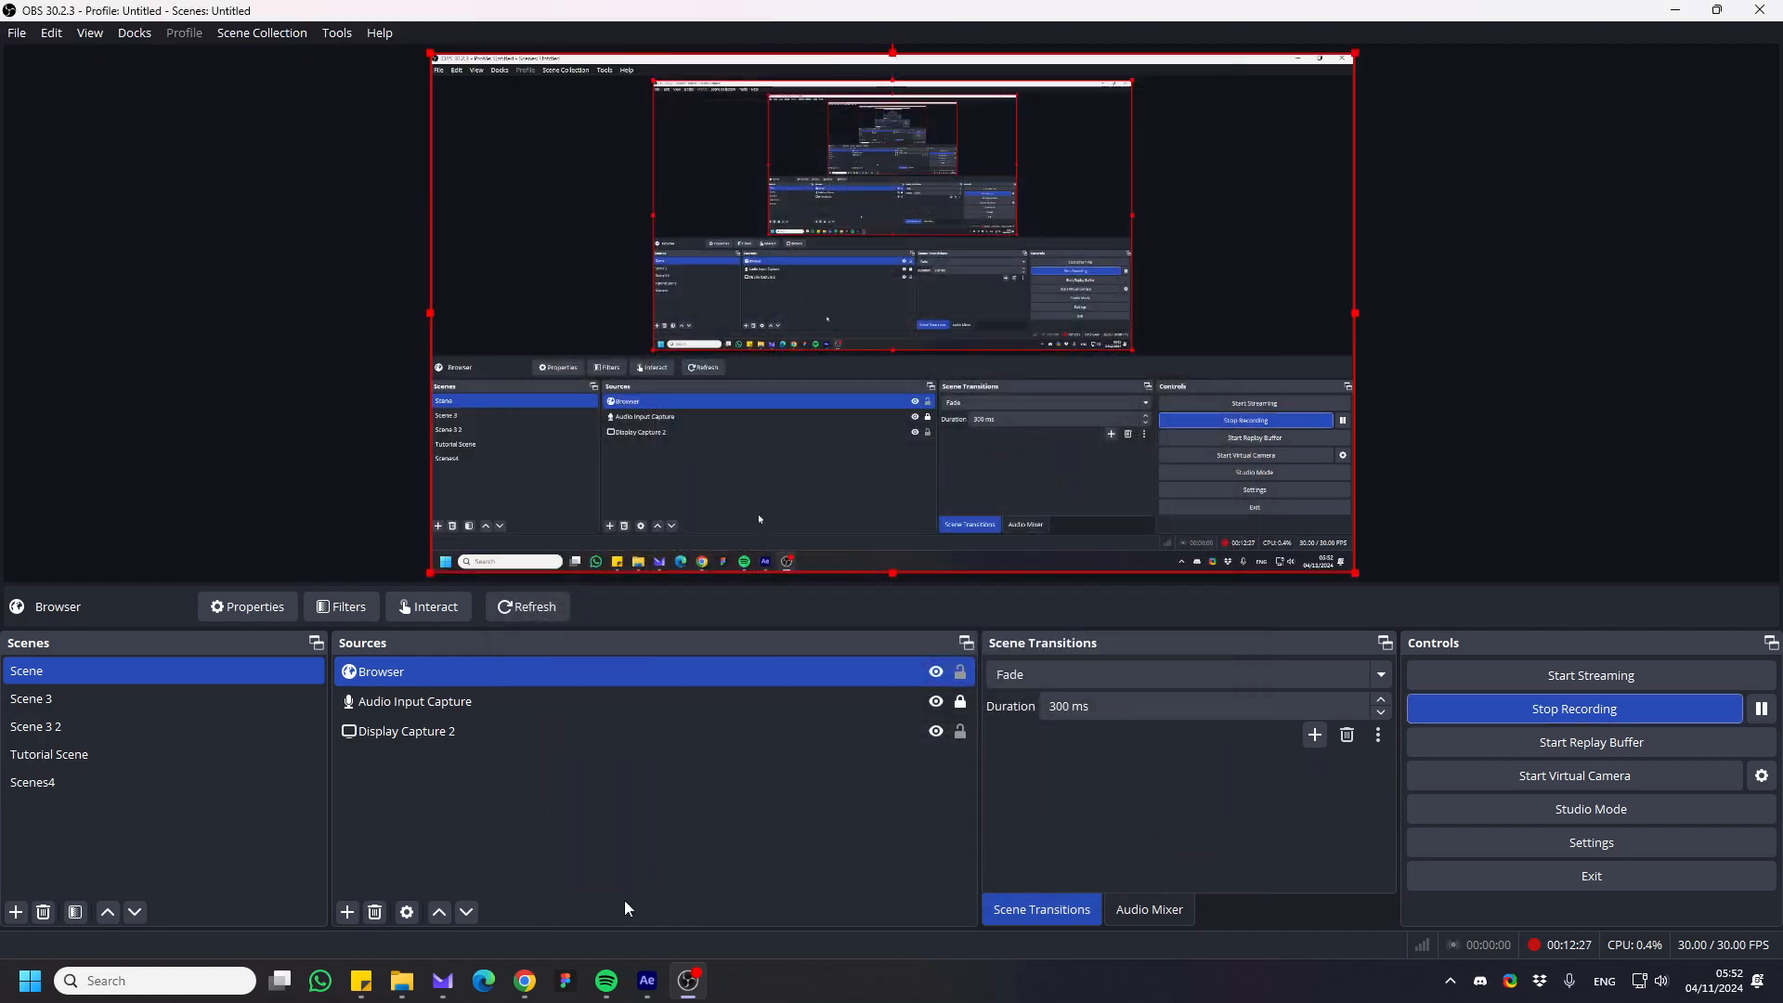
Switch to StreamElements to emulate an alert event, and check the browser source's output in OBS
left_click(525, 980)
left_click(663, 915)
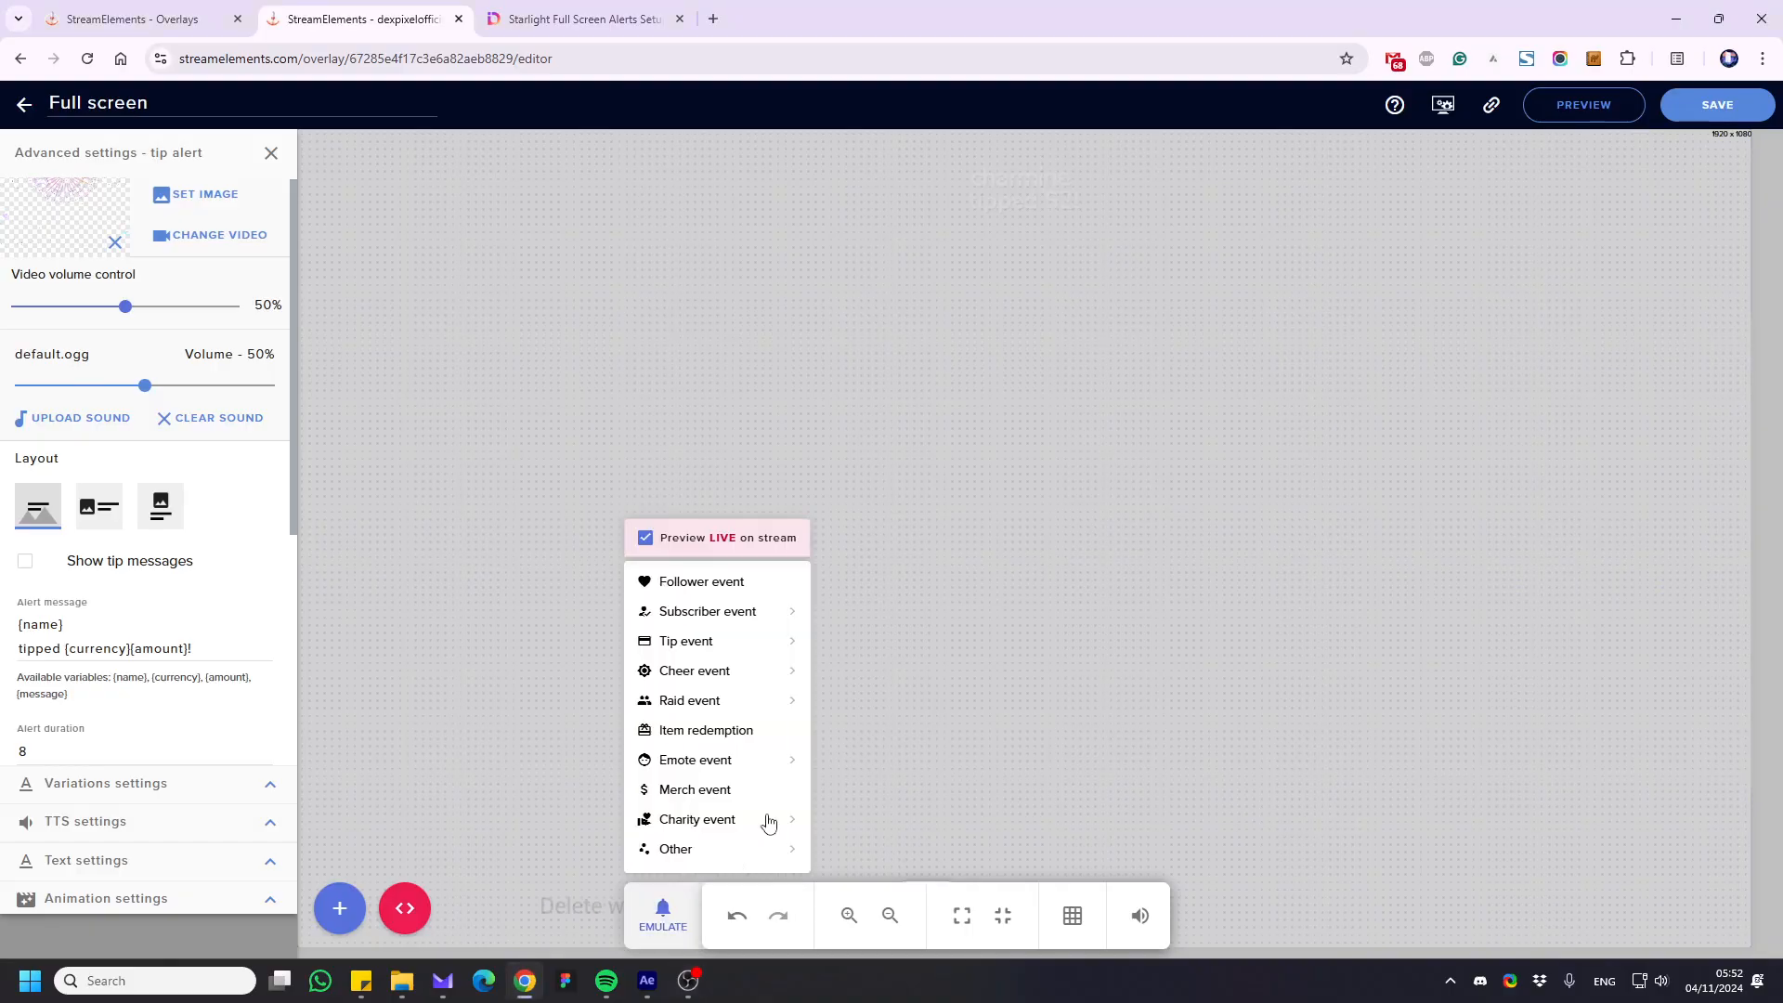
left_click(684, 988)
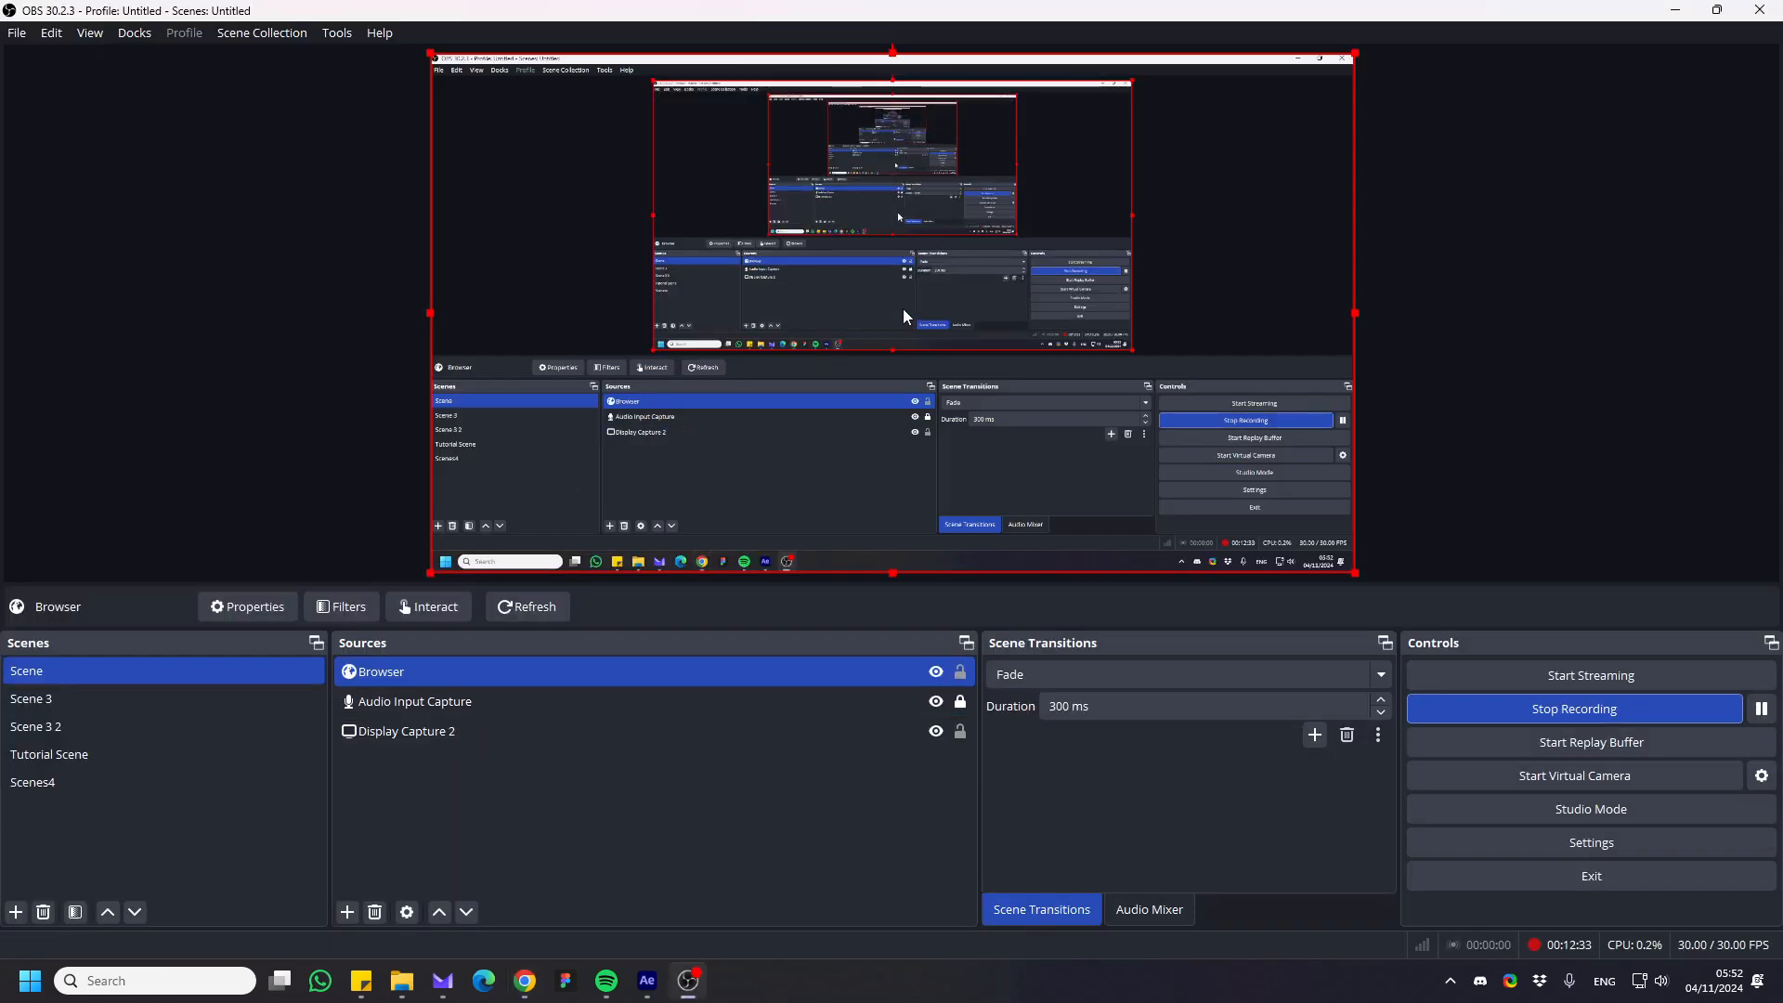
left_click(244, 397)
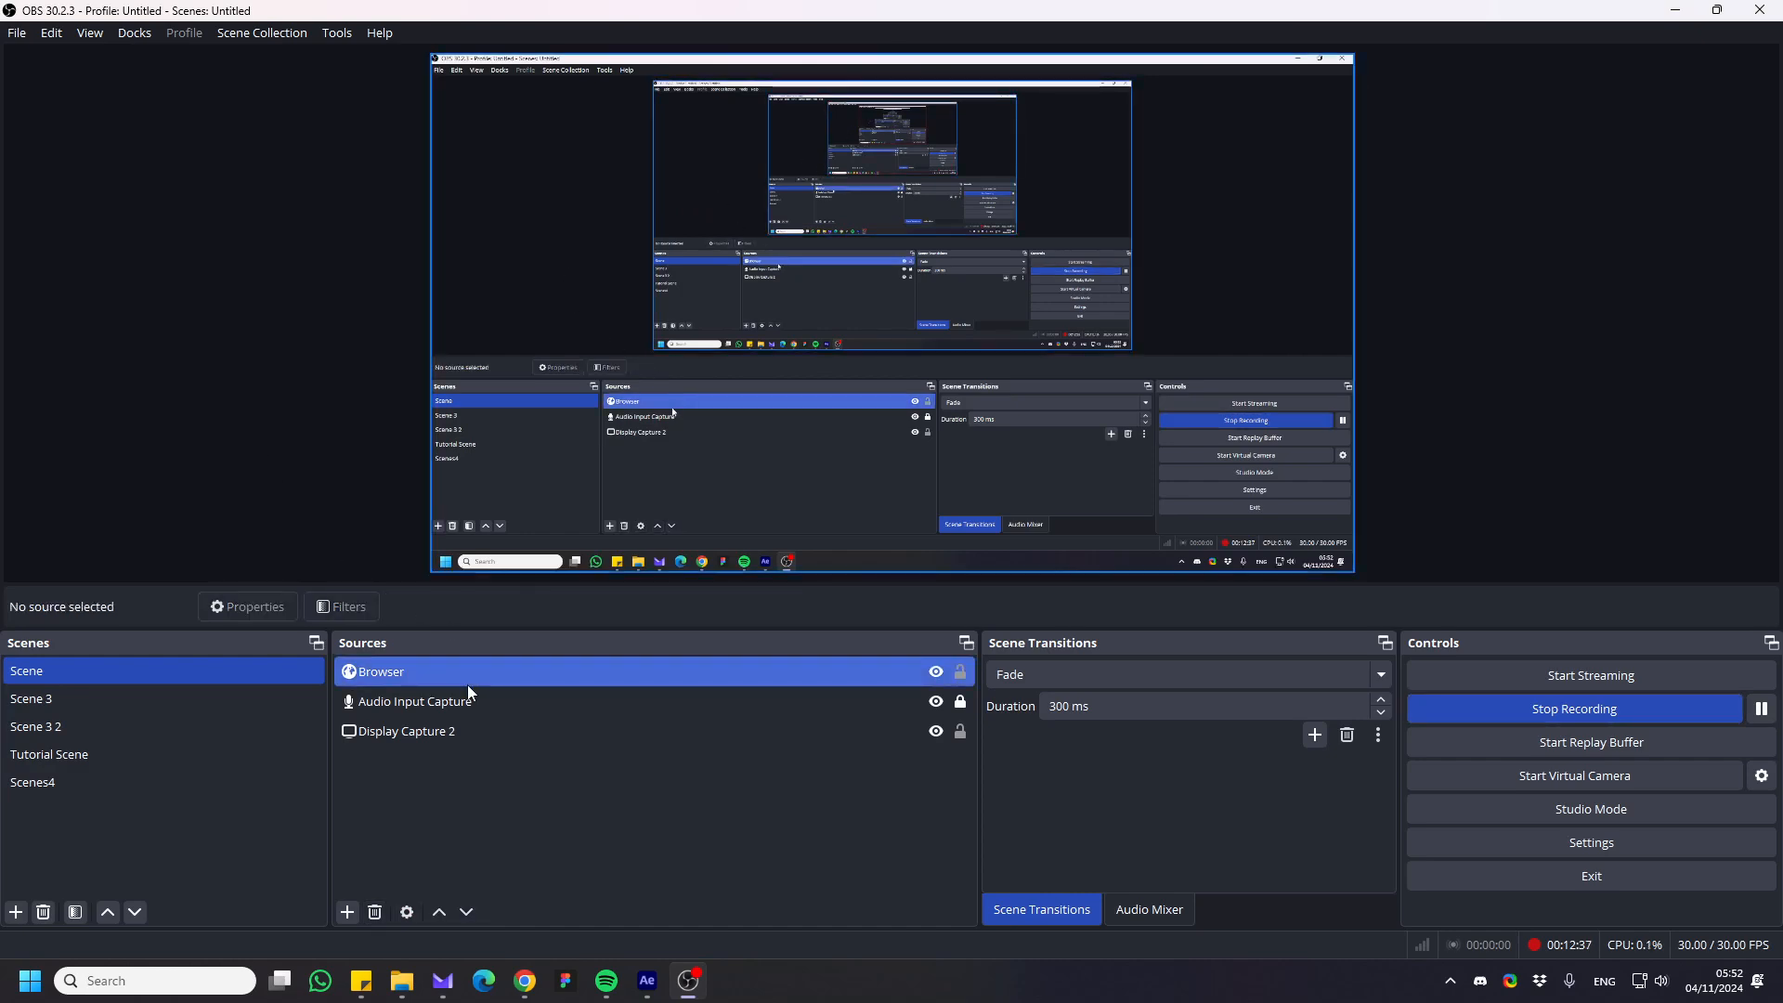
Return to the StreamElements editor and save the Full screen overlay
left_click(523, 984)
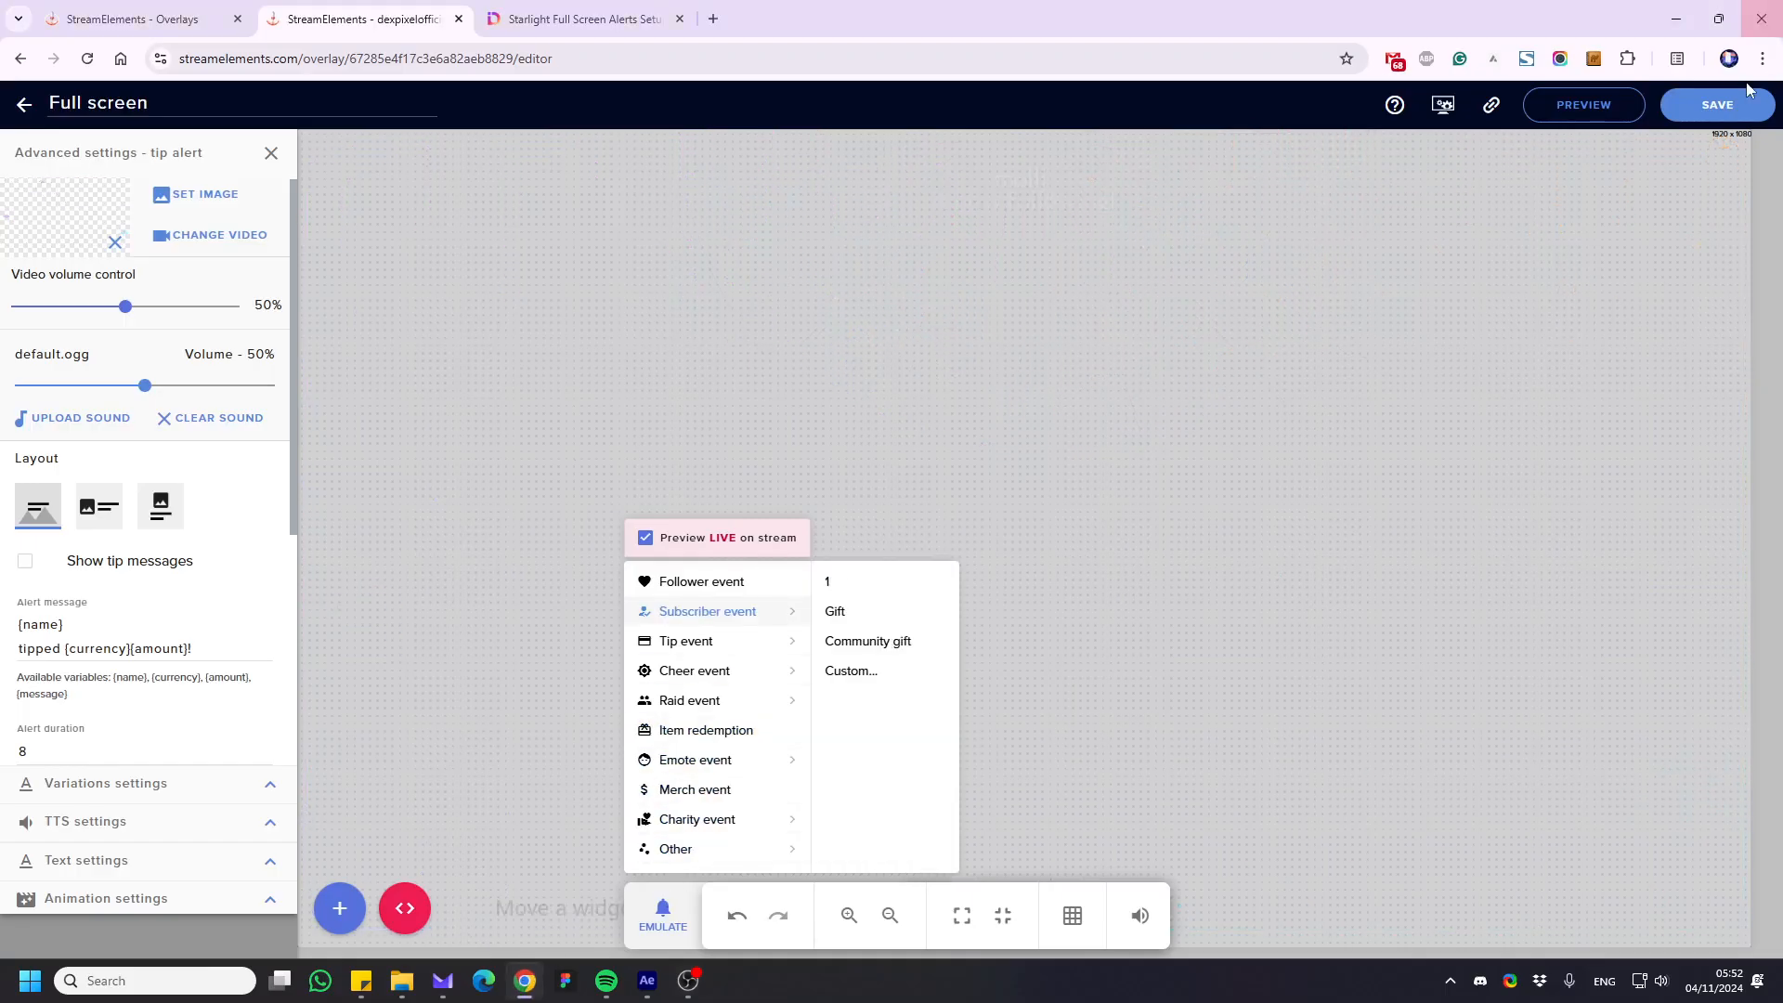
left_click(1721, 107)
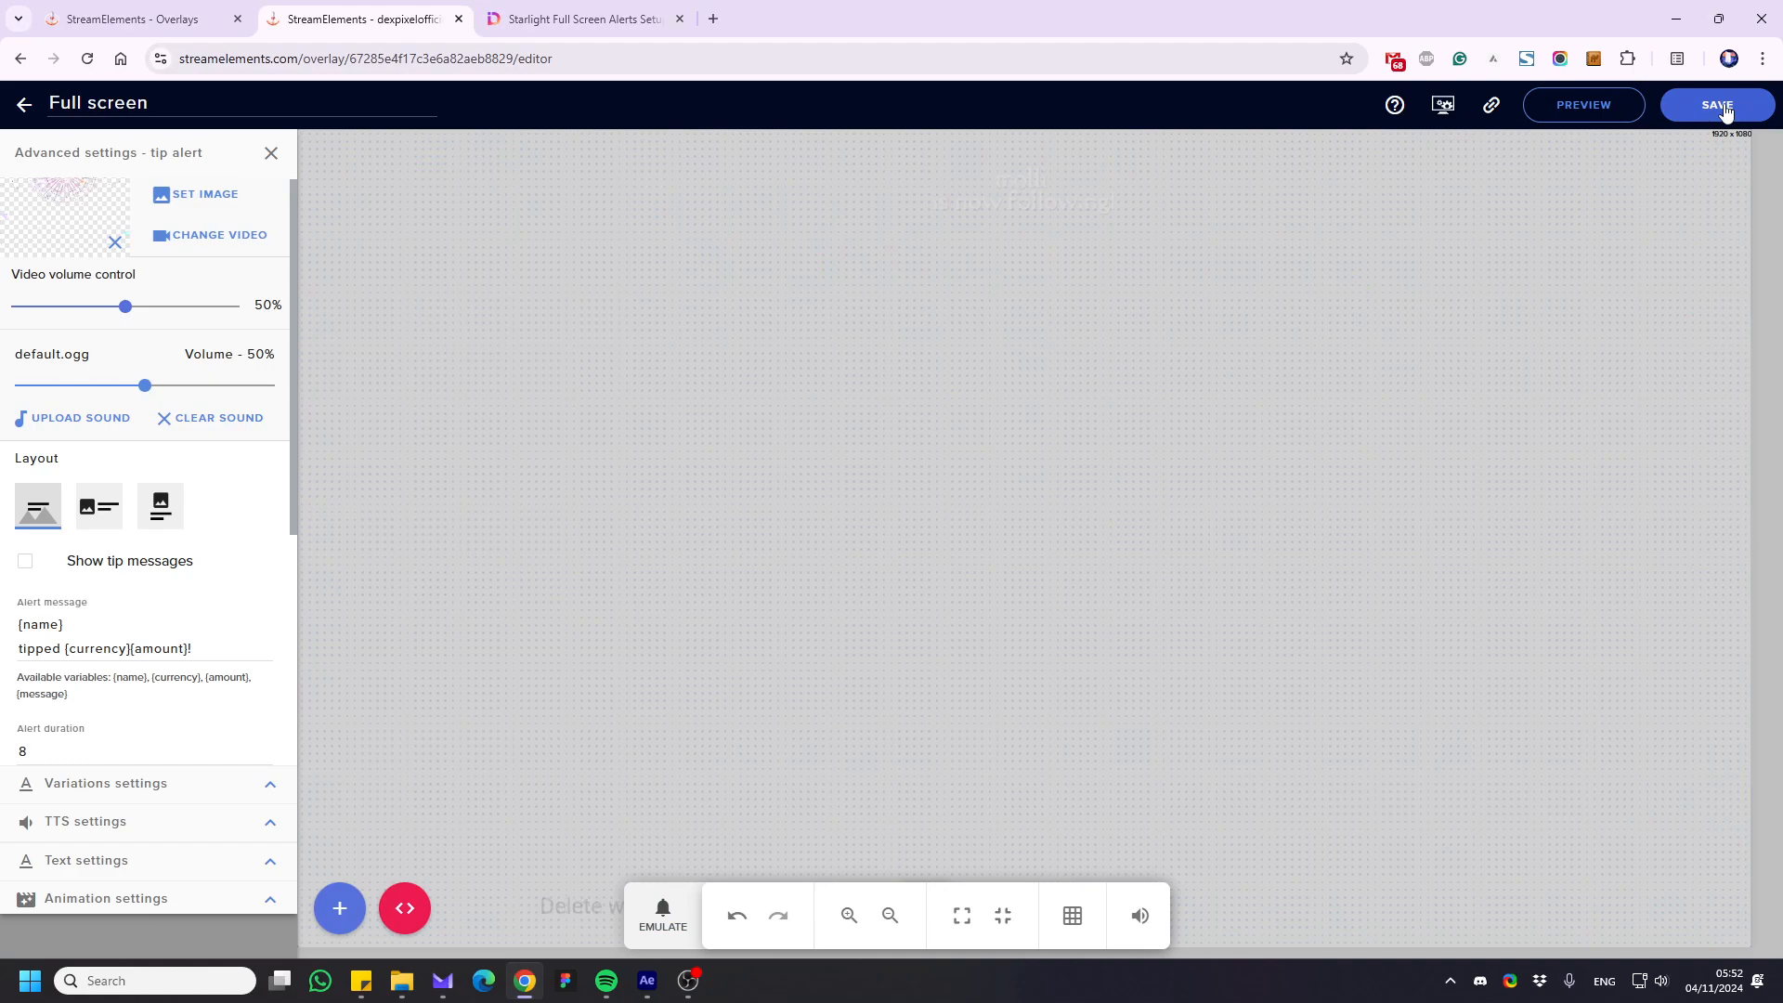
left_click(1720, 105)
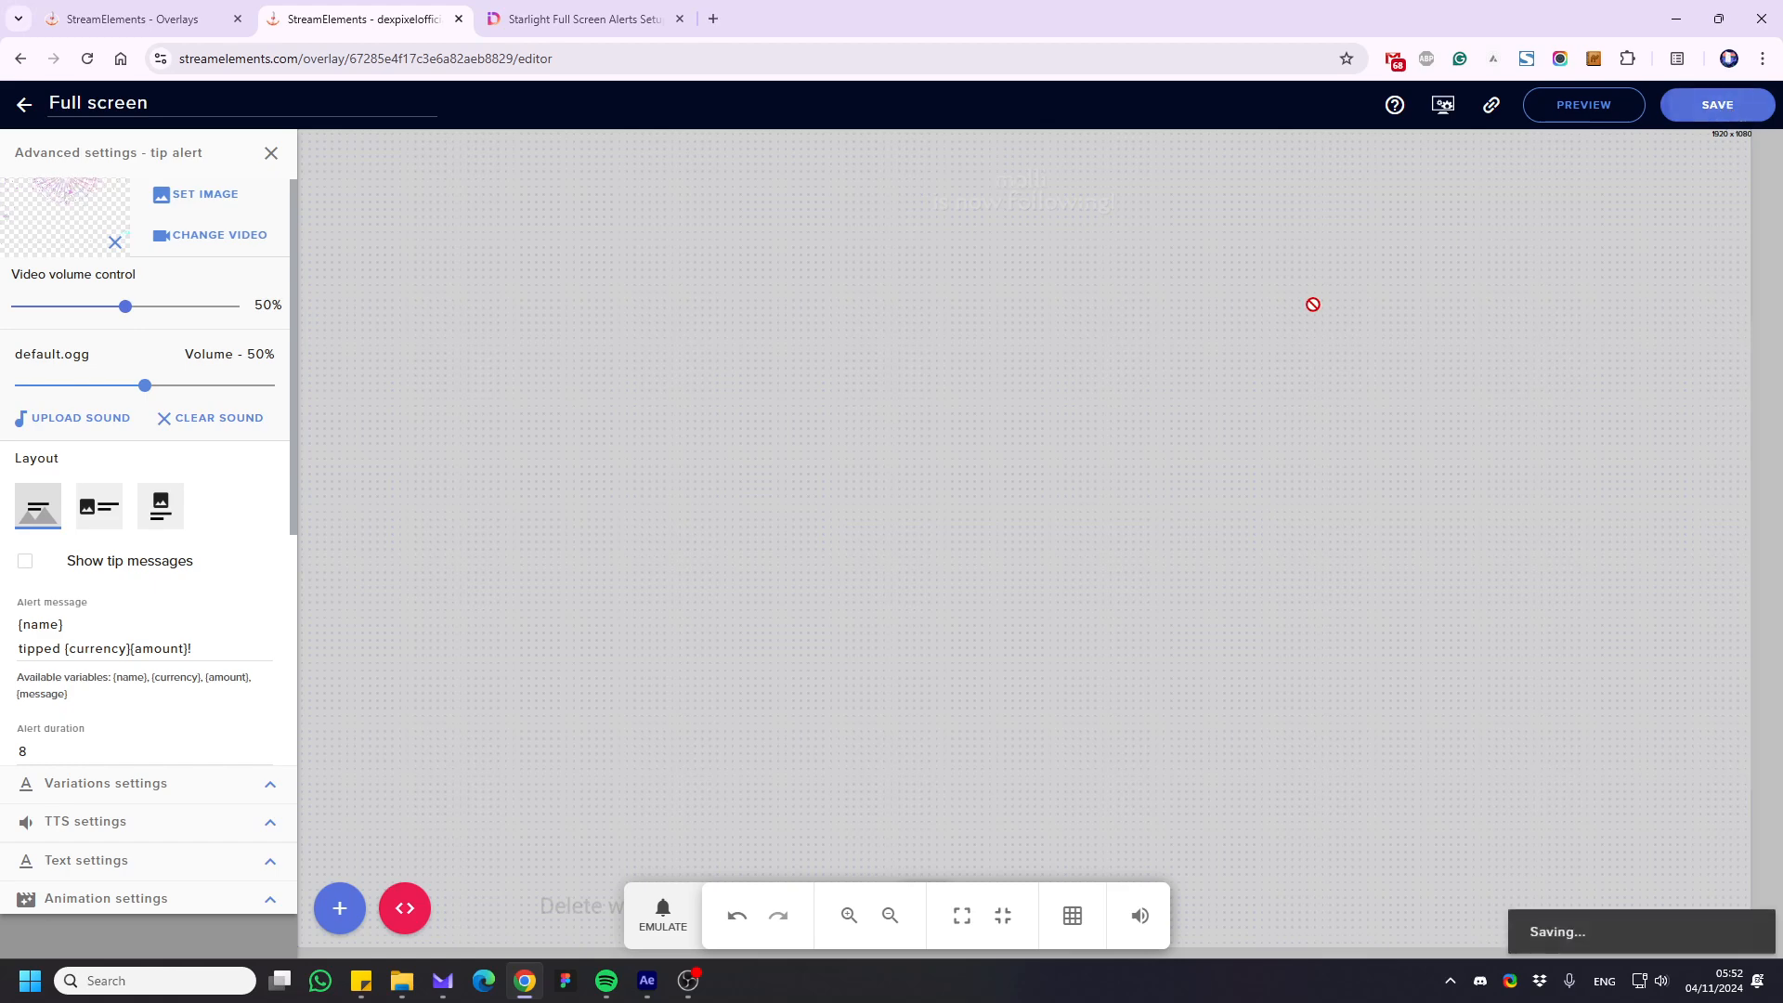
Emulate an alert from the saved overlay and check how it plays in the OBS scene
left_click(663, 912)
mouse_move(727, 606)
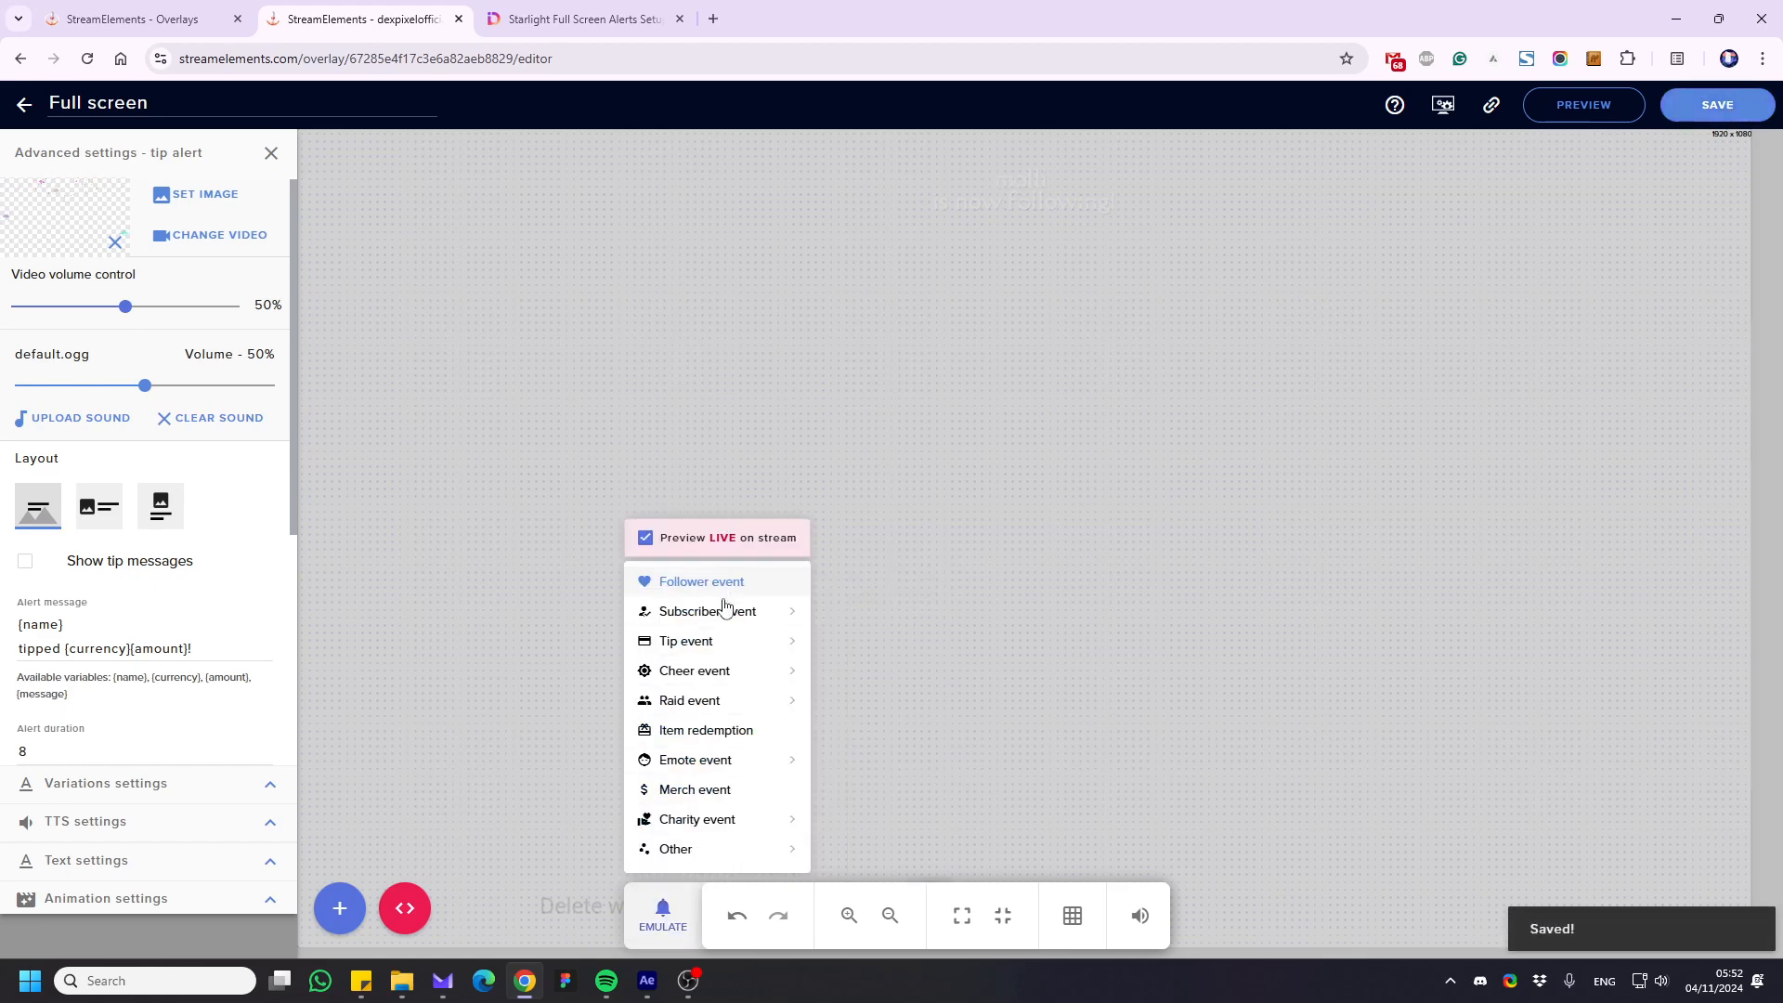
left_click(685, 986)
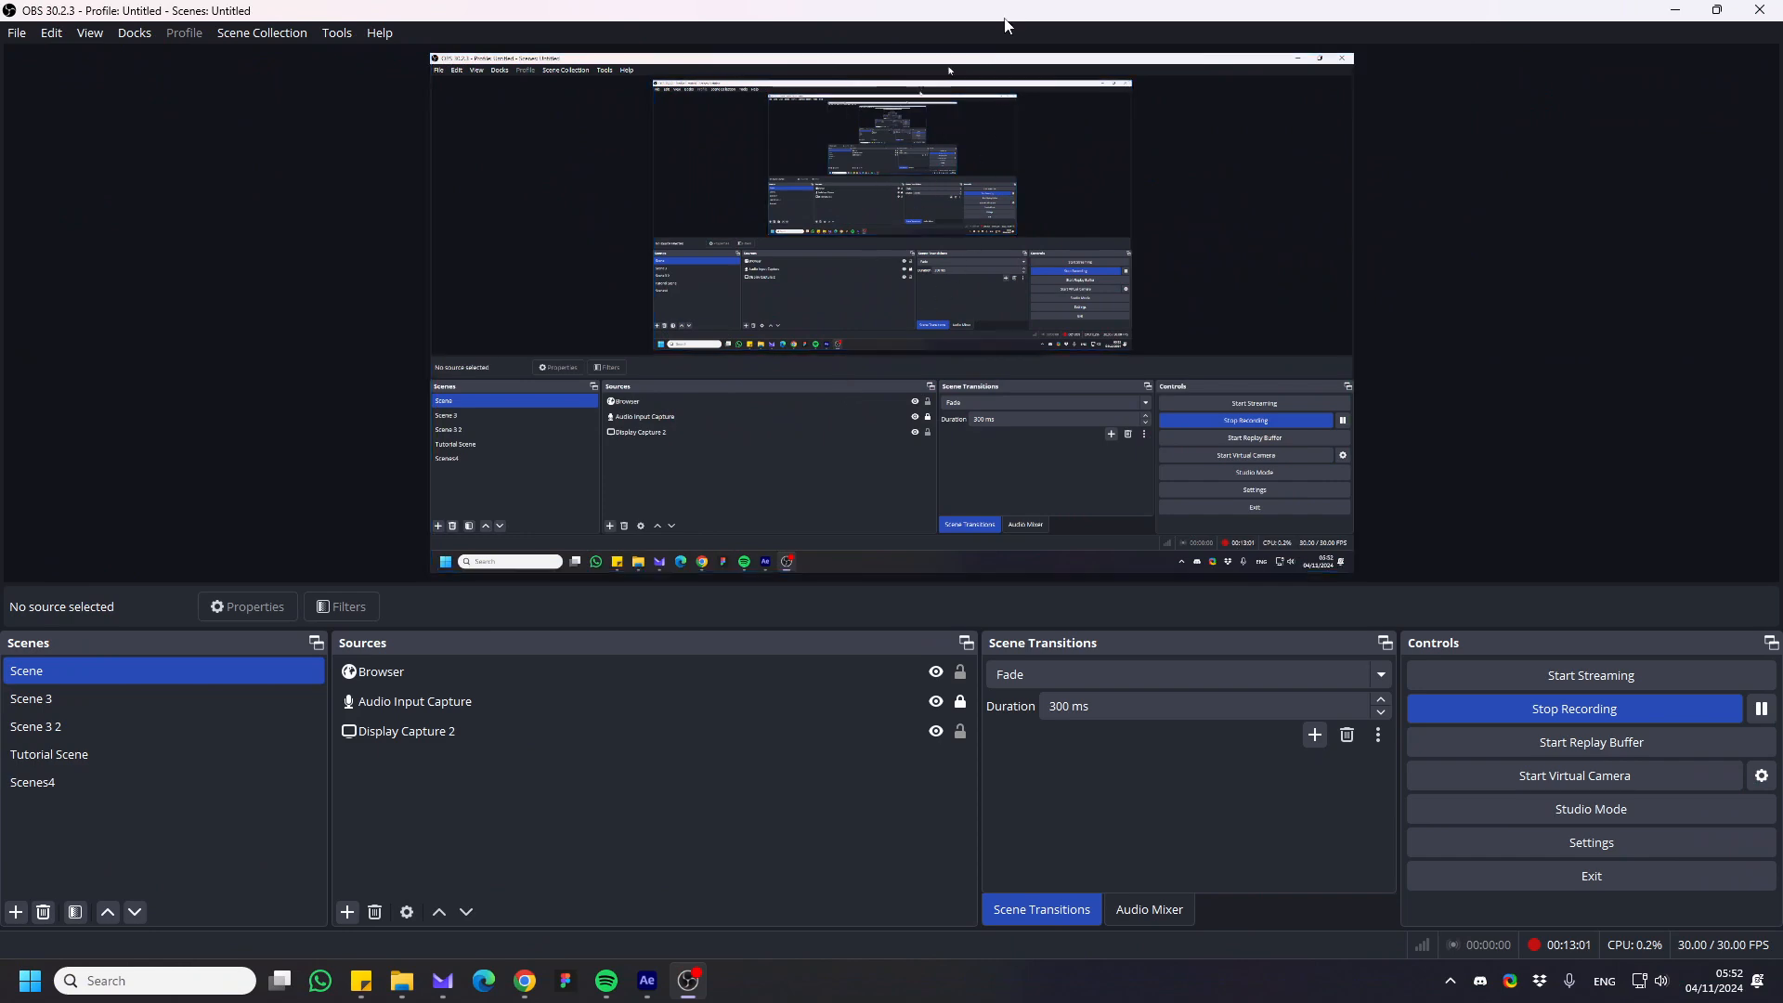
left_click_drag(1005, 11, 0, 132)
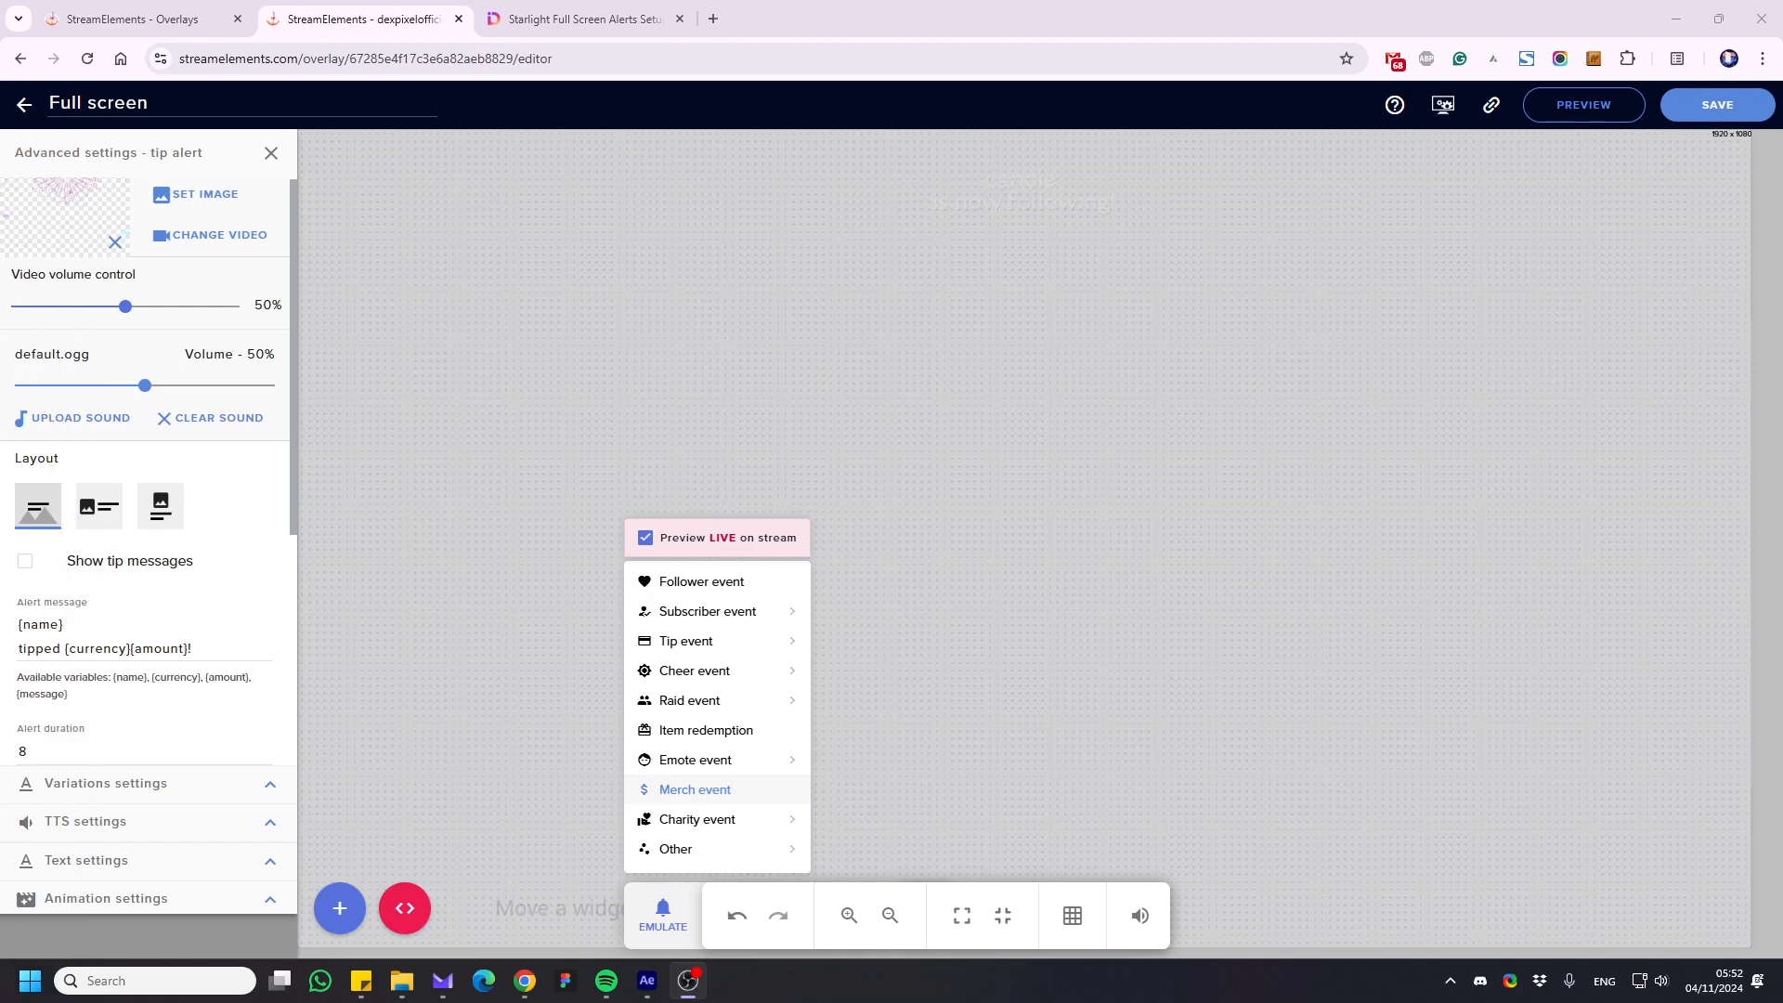